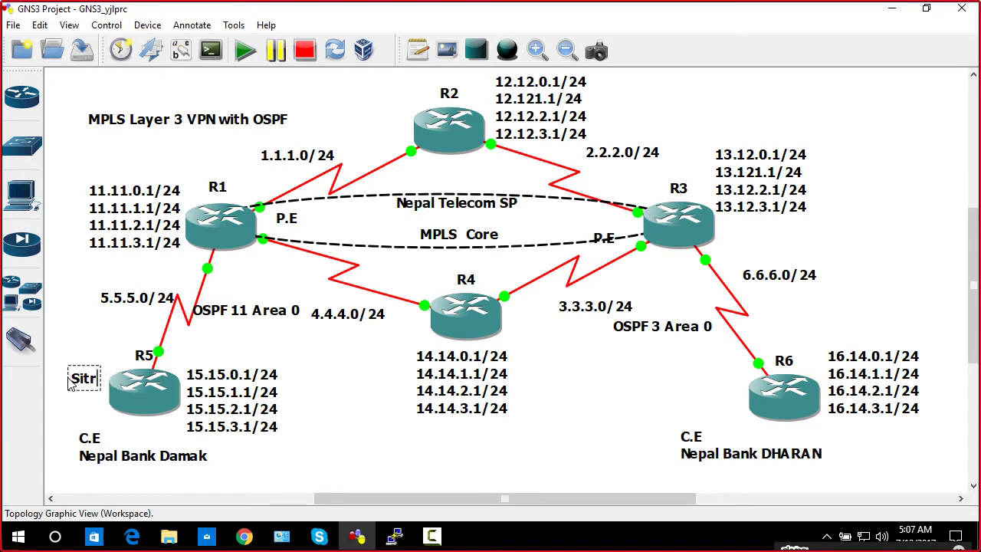
Label R5 as 'Site 1' and place a duplicated 'Site 2' label beside R6
{"action": "type", "text": "e !"}
{"action": "key", "text": "BackSpace"}
{"action": "left_click_drag", "start_coordinate": [70, 383], "coordinate": [800, 342]}
{"action": "right_click", "coordinate": [75, 354]}
{"action": "left_click", "coordinate": [120, 375]}
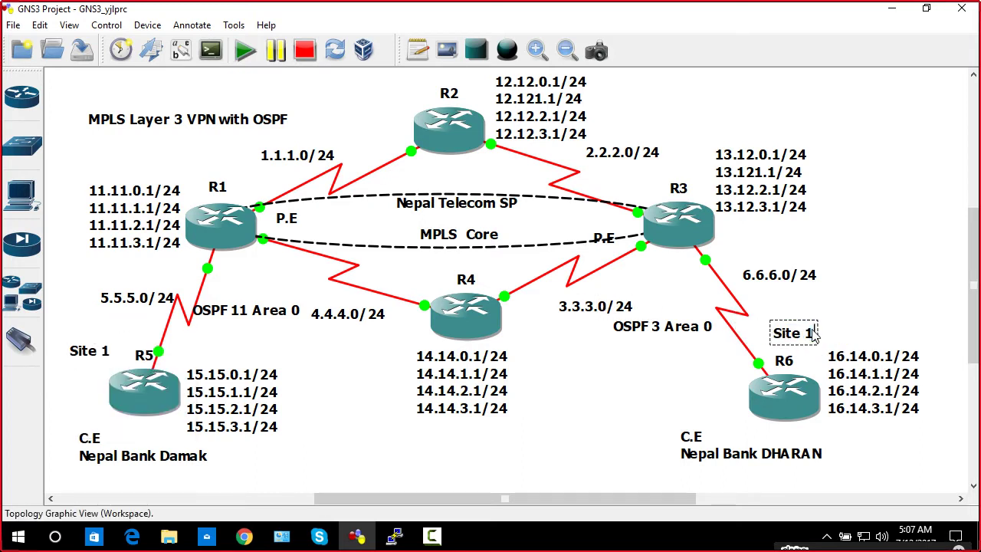
{"action": "key", "text": "BackSpace"}
{"action": "type", "text": "2"}
{"action": "left_click", "coordinate": [871, 310]}
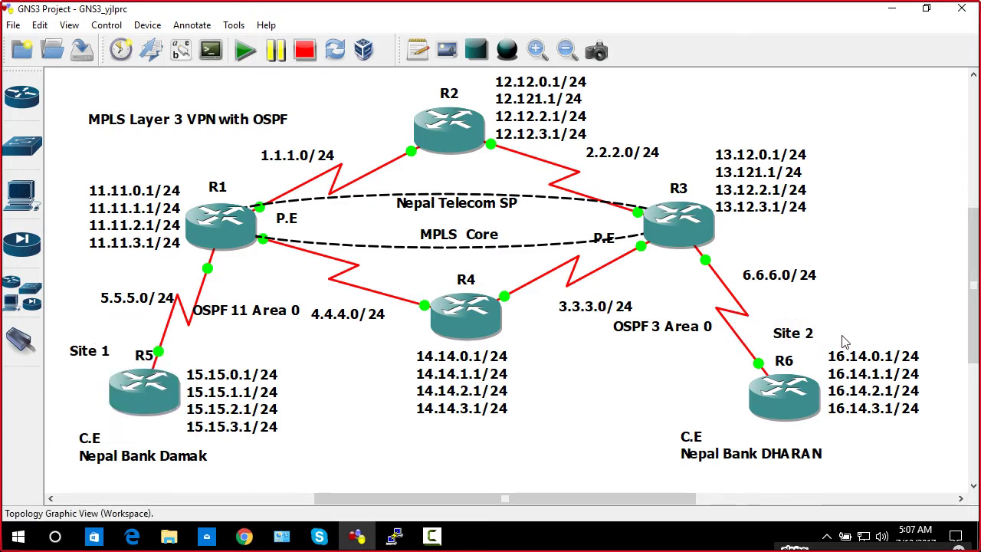
{"action": "left_click", "coordinate": [814, 340]}
{"action": "left_click_drag", "start_coordinate": [814, 339], "coordinate": [819, 344]}
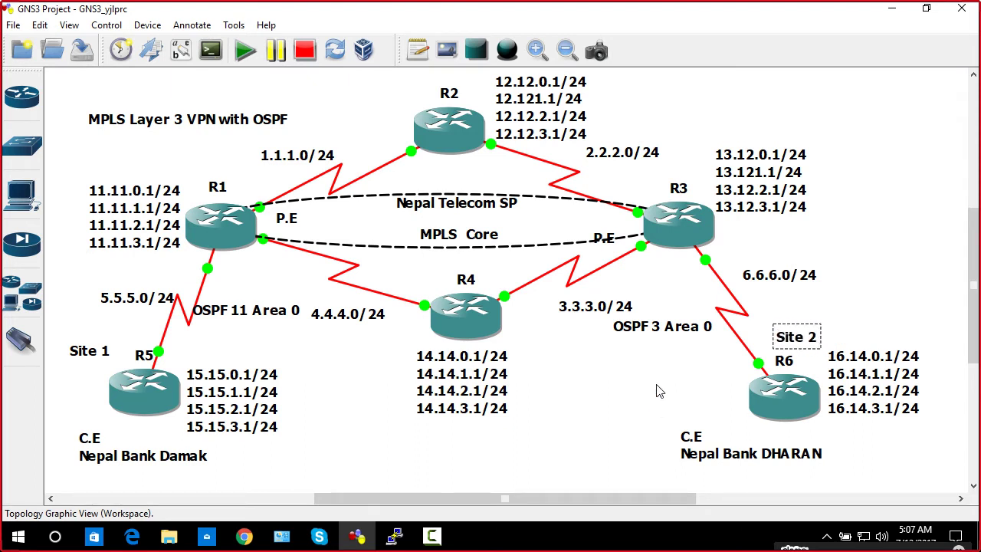
Nudge R4 slightly up-left and move R6's address list closer to R6
{"action": "left_click_drag", "start_coordinate": [67, 336], "coordinate": [876, 464]}
{"action": "left_click", "coordinate": [876, 464]}
{"action": "left_click_drag", "start_coordinate": [472, 339], "coordinate": [467, 333]}
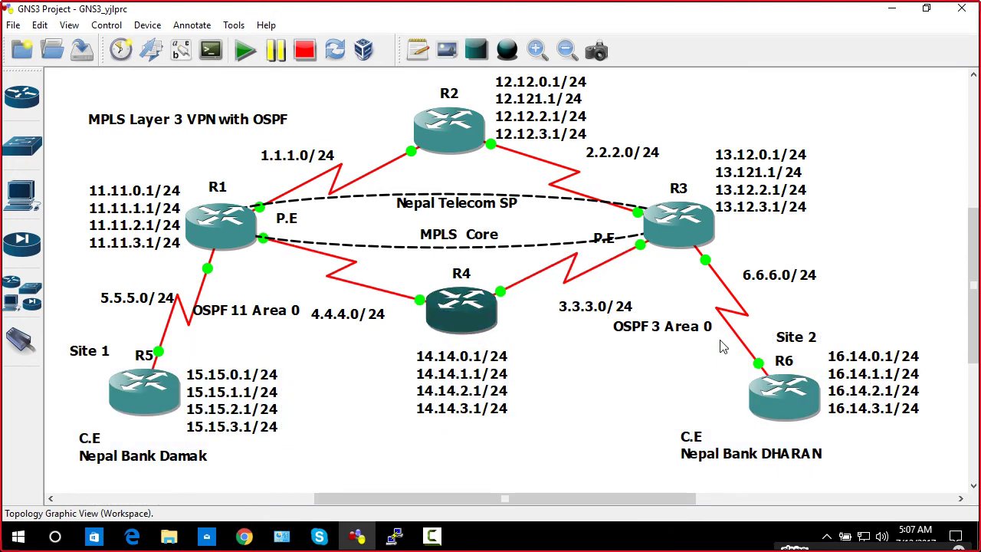
{"action": "mouse_move", "coordinate": [171, 392]}
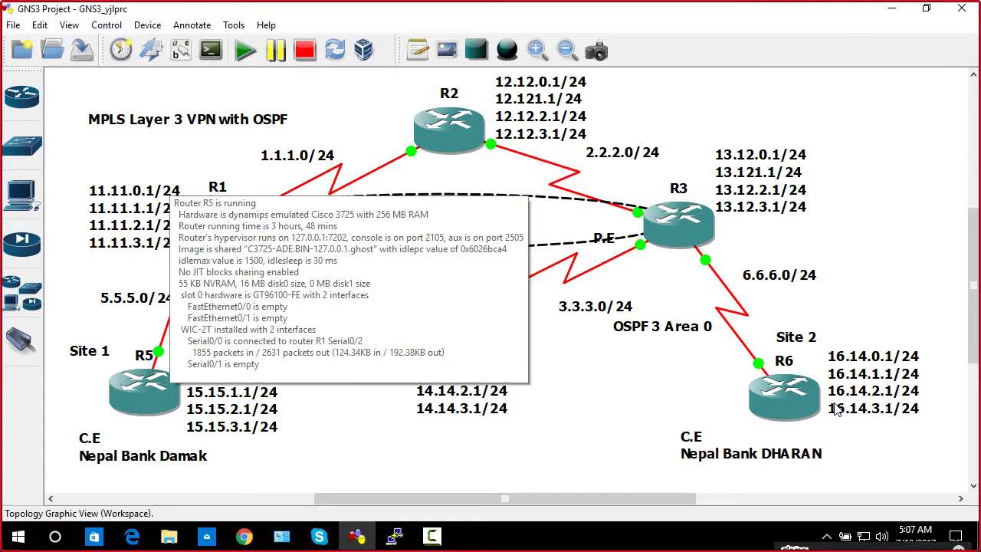
{"action": "left_click", "coordinate": [873, 382]}
{"action": "left_click_drag", "start_coordinate": [882, 386], "coordinate": [846, 393]}
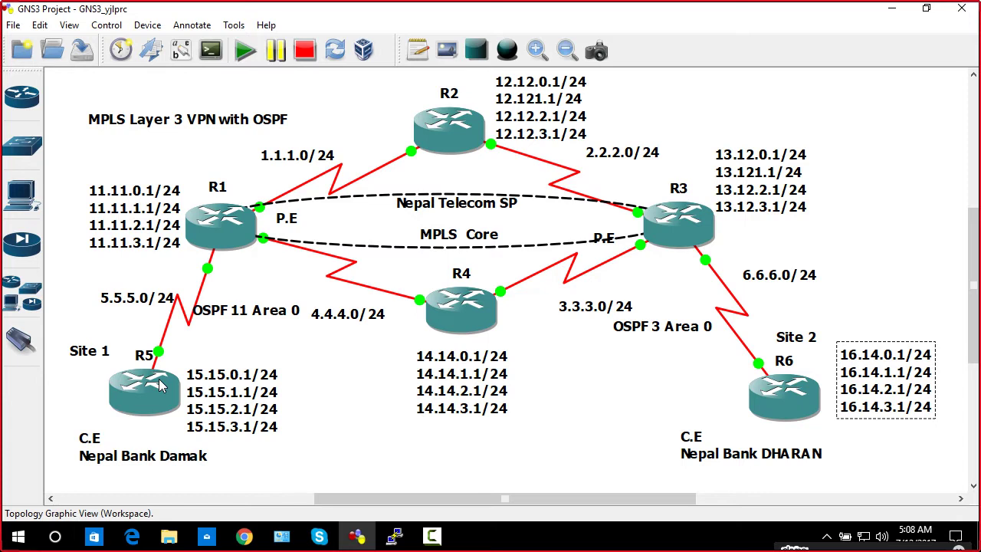
On R5's console, leave the current mode and enter interface s0/0 configuration
{"action": "left_click", "coordinate": [388, 540]}
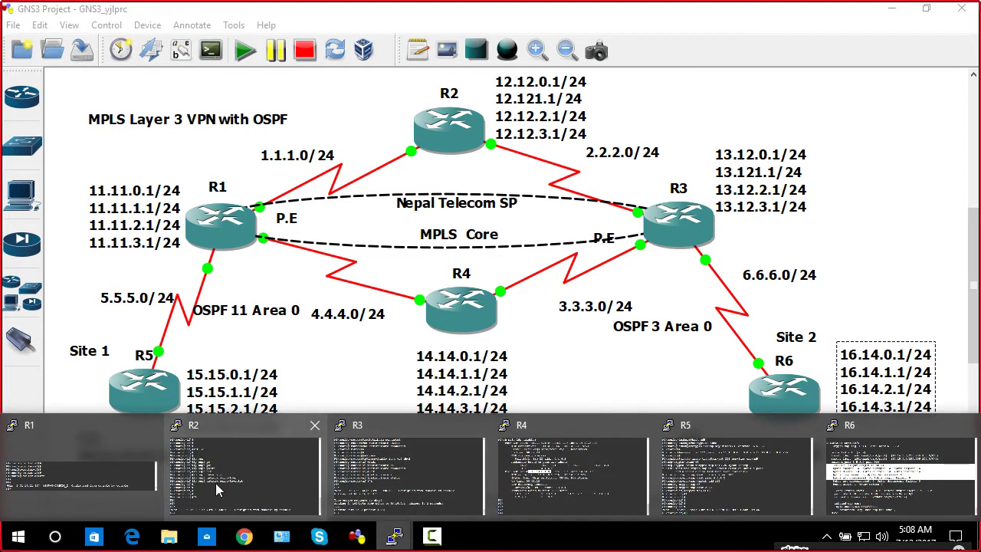
{"action": "left_click", "coordinate": [706, 478]}
{"action": "key", "text": "Return"}
{"action": "key", "text": "Return"}
{"action": "key", "text": "Return"}
{"action": "key", "text": "Return"}
{"action": "key", "text": "Return"}
{"action": "key", "text": "Return"}
{"action": "key", "text": "Return"}
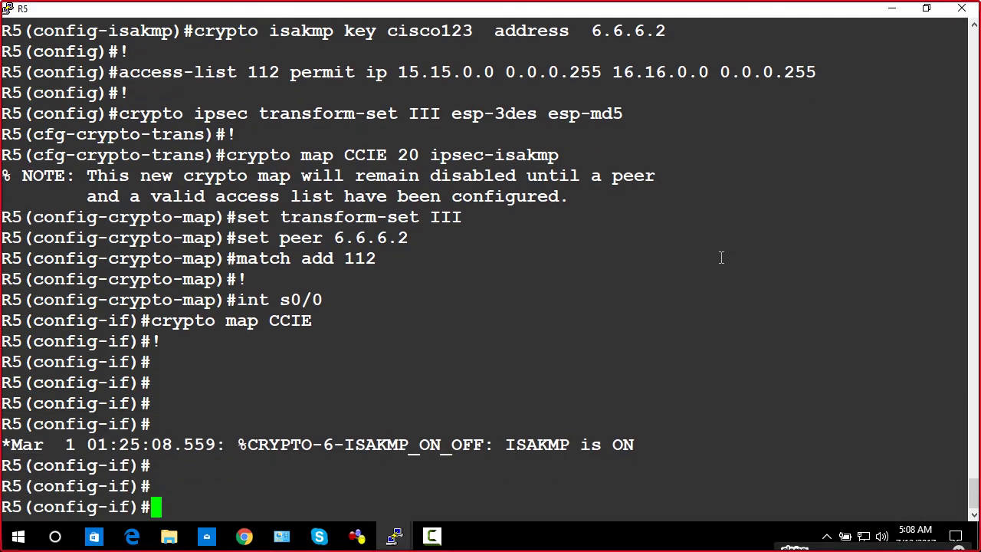
{"action": "type", "text": "exit"}
{"action": "key", "text": "Return"}
{"action": "key", "text": "Return"}
{"action": "key", "text": "Return"}
{"action": "key", "text": "Return"}
{"action": "key", "text": "Return"}
{"action": "key", "text": "Return"}
{"action": "key", "text": "Return"}
{"action": "key", "text": "Return"}
{"action": "key", "text": "Return"}
{"action": "key", "text": "Return"}
{"action": "key", "text": "Return"}
{"action": "key", "text": "Return"}
{"action": "key", "text": "Return"}
{"action": "key", "text": "Return"}
{"action": "key", "text": "Return"}
{"action": "key", "text": "Return"}
{"action": "key", "text": "Return"}
{"action": "key", "text": "Return"}
{"action": "key", "text": "Return"}
{"action": "key", "text": "Return"}
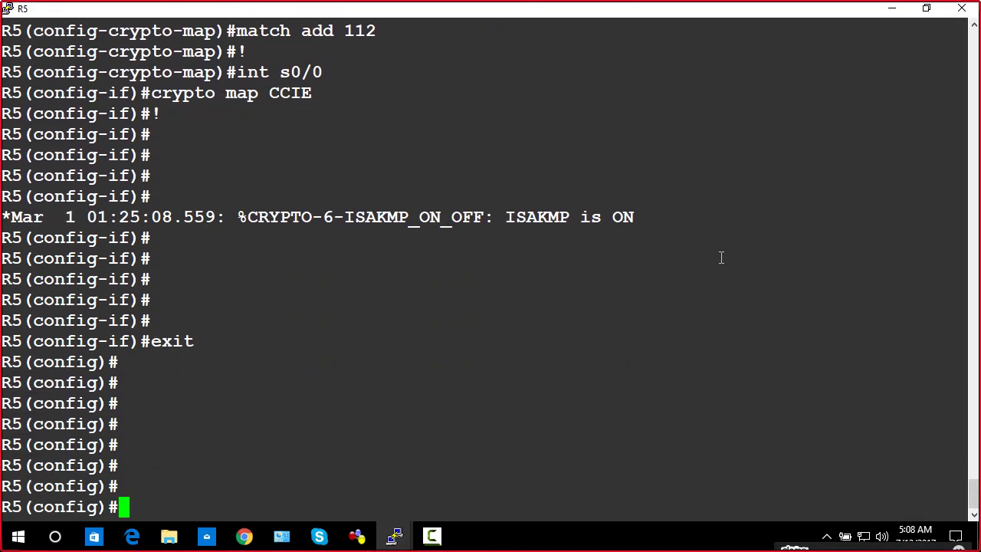
{"action": "key", "text": "Return"}
{"action": "type", "text": "int s0/0"}
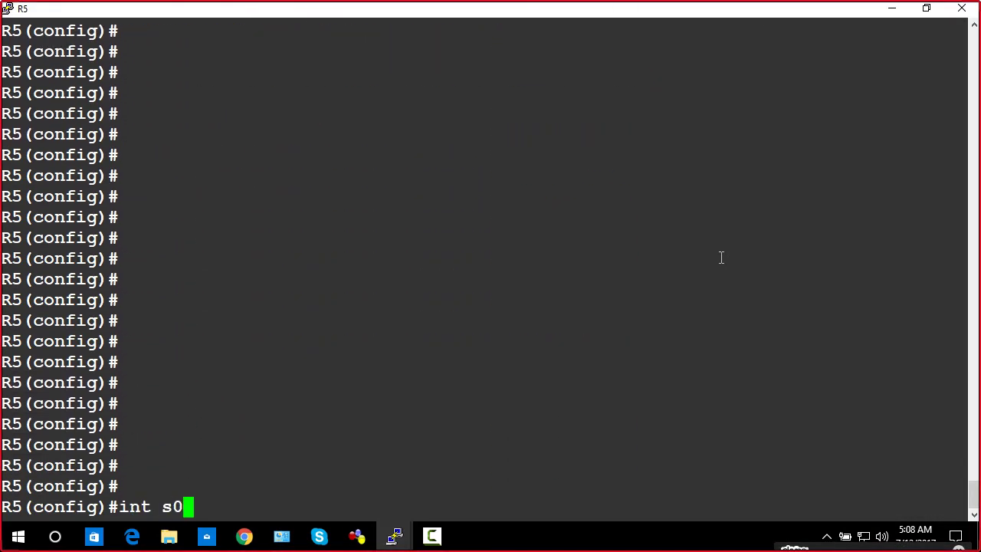
{"action": "key", "text": "Return"}
{"action": "key", "text": "Return"}
{"action": "key", "text": "Return"}
Apply 'no crypto map CCIE' on s0/0 and exit to global configuration
{"action": "type", "text": "no"}
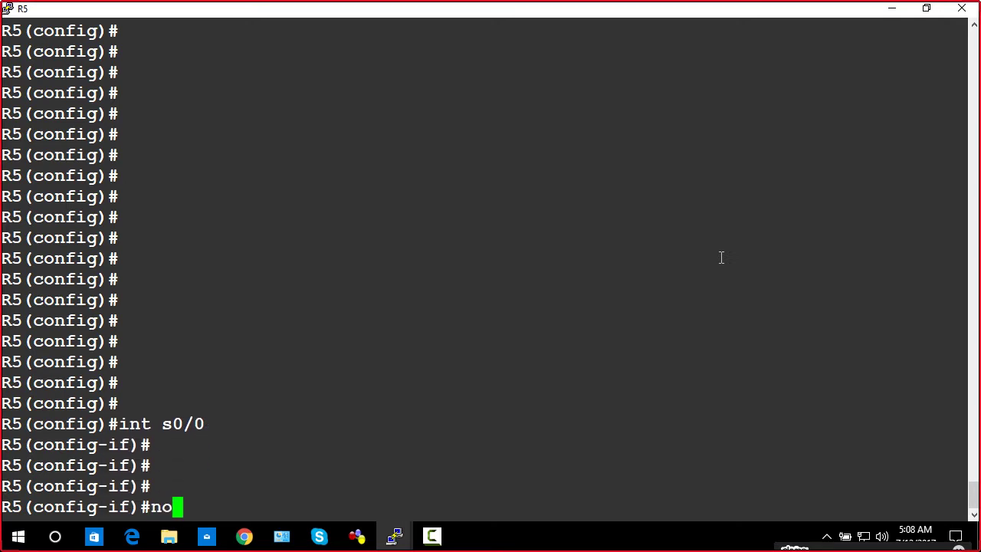
{"action": "type", "text": " cryp"}
{"action": "key", "text": "Tab"}
{"action": "type", "text": "CCIE"}
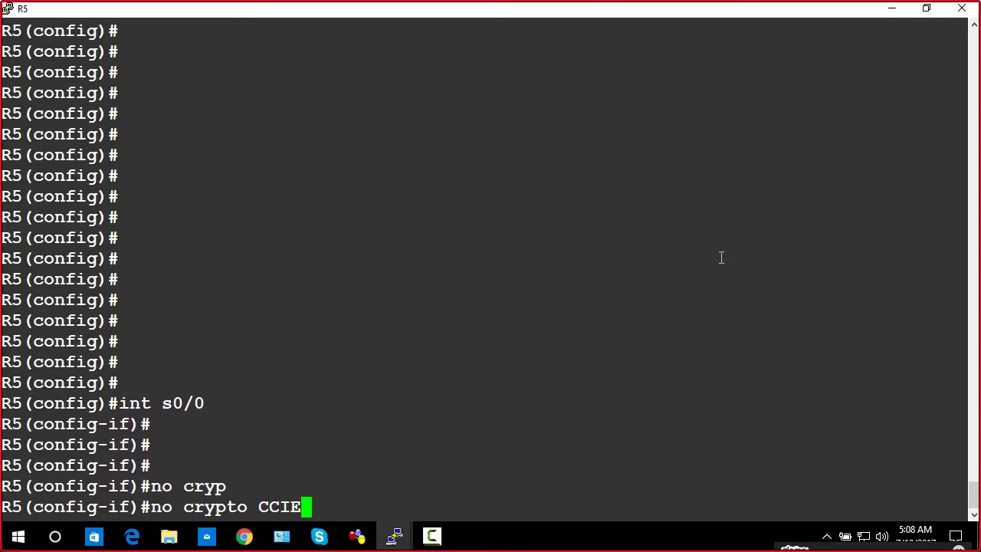
{"action": "key", "text": "Return"}
{"action": "key", "text": "Return"}
{"action": "key", "text": "Return"}
{"action": "key", "text": "Return"}
{"action": "key", "text": "Return"}
{"action": "key", "text": "Up"}
{"action": "key", "text": "Left"}
{"action": "key", "text": "Left"}
{"action": "key", "text": "Left"}
{"action": "key", "text": "Left"}
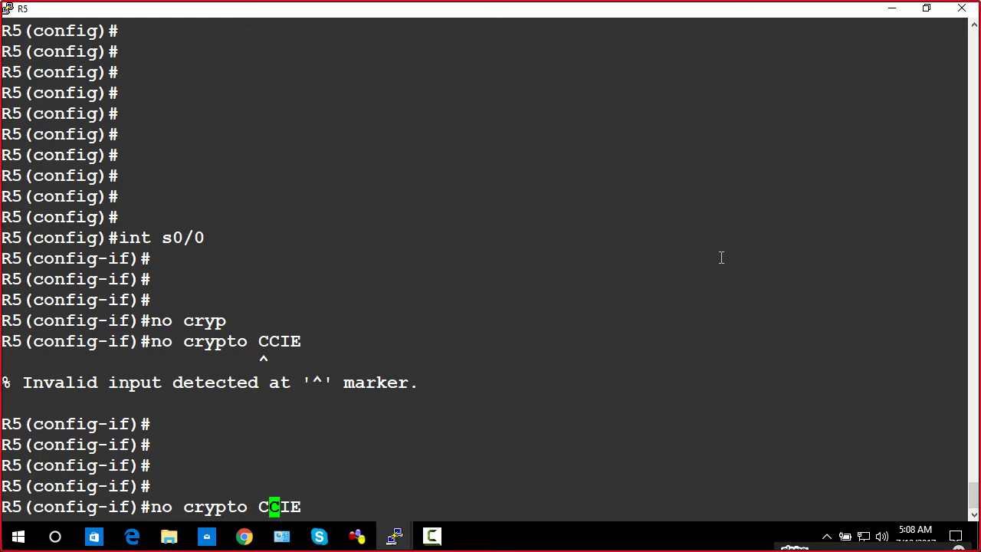
{"action": "type", "text": "map"}
{"action": "key", "text": "Return"}
{"action": "key", "text": "Return"}
{"action": "key", "text": "Return"}
{"action": "key", "text": "Return"}
{"action": "key", "text": "Return"}
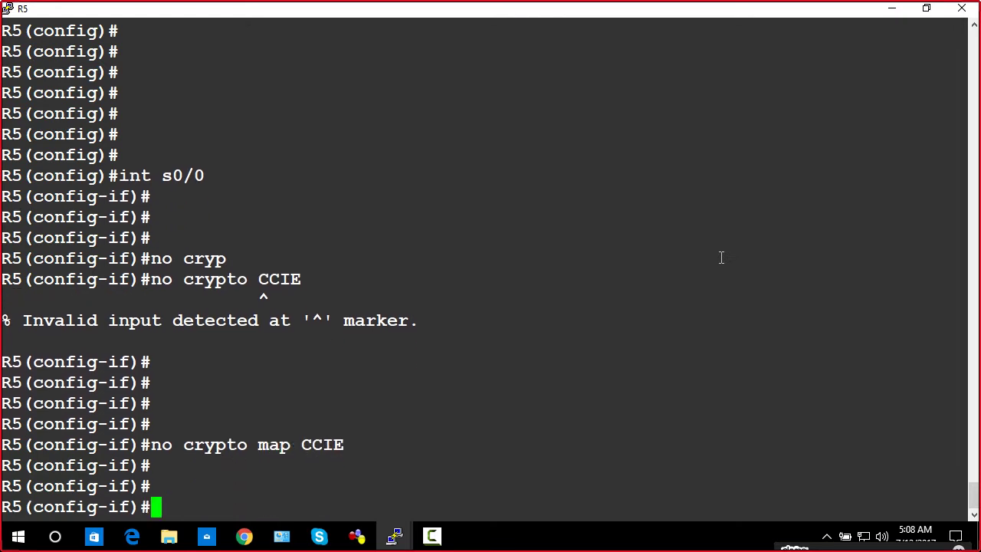
{"action": "type", "text": "exity"}
{"action": "key", "text": "Return"}
{"action": "key", "text": "Return"}
{"action": "key", "text": "Return"}
{"action": "key", "text": "Return"}
{"action": "key", "text": "Return"}
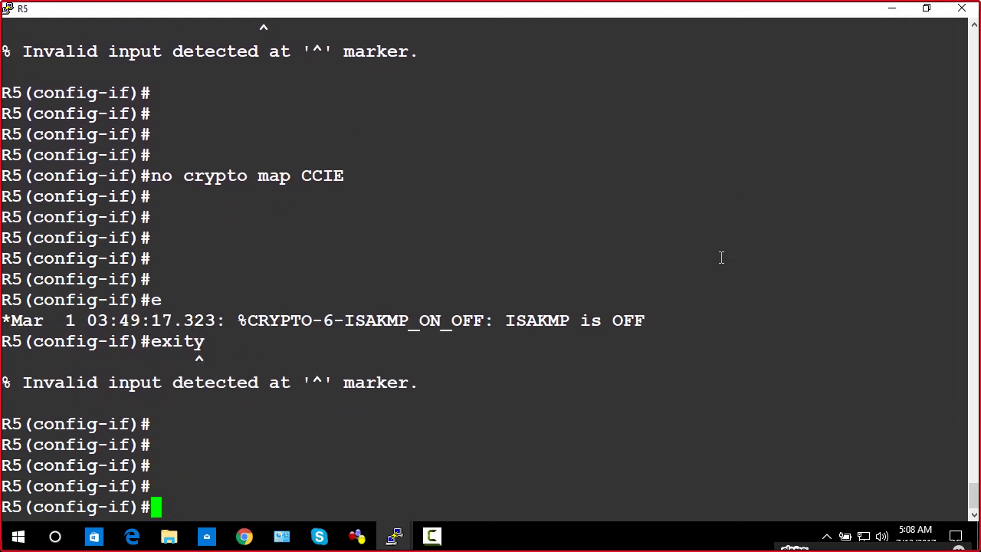
{"action": "type", "text": "exit"}
{"action": "key", "text": "Return"}
{"action": "key", "text": "Return"}
{"action": "key", "text": "Return"}
{"action": "key", "text": "Return"}
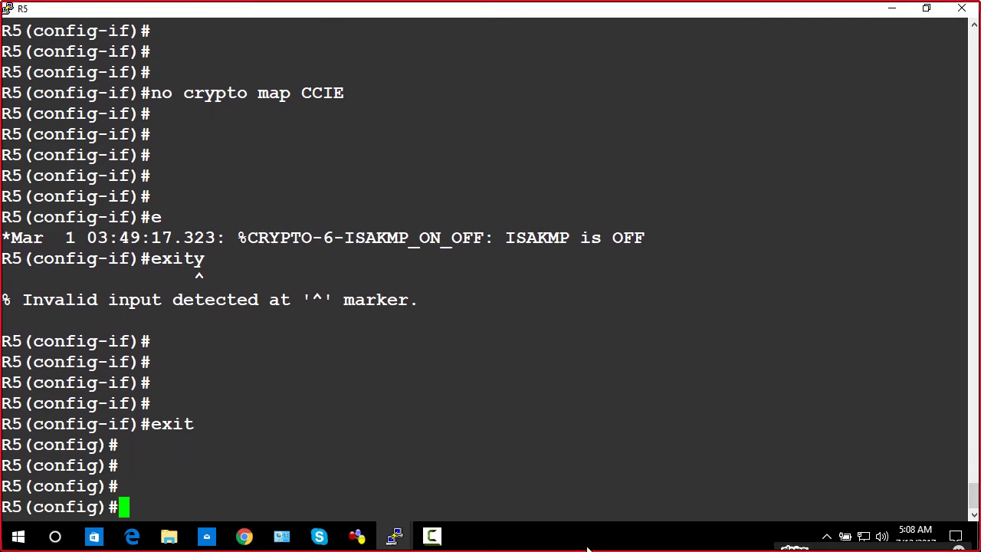
Switch to the R6 console and page through its IPsec SA output
{"action": "mouse_move", "coordinate": [395, 535]}
{"action": "left_click", "coordinate": [861, 434]}
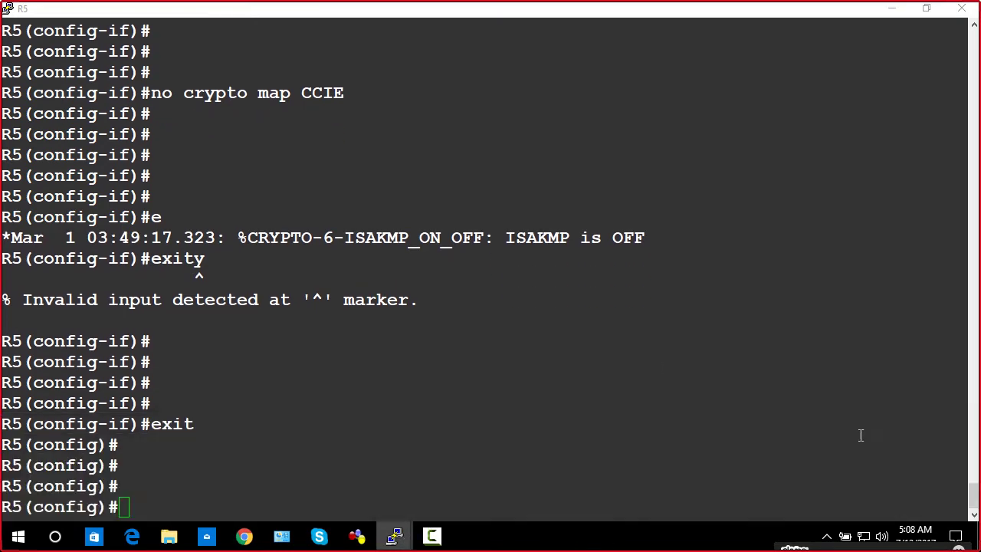
{"action": "key", "text": "space"}
On R6, use conf t and int s0/0, apply 'no crypto map CCIE', then exit
{"action": "type", "text": "conf t"}
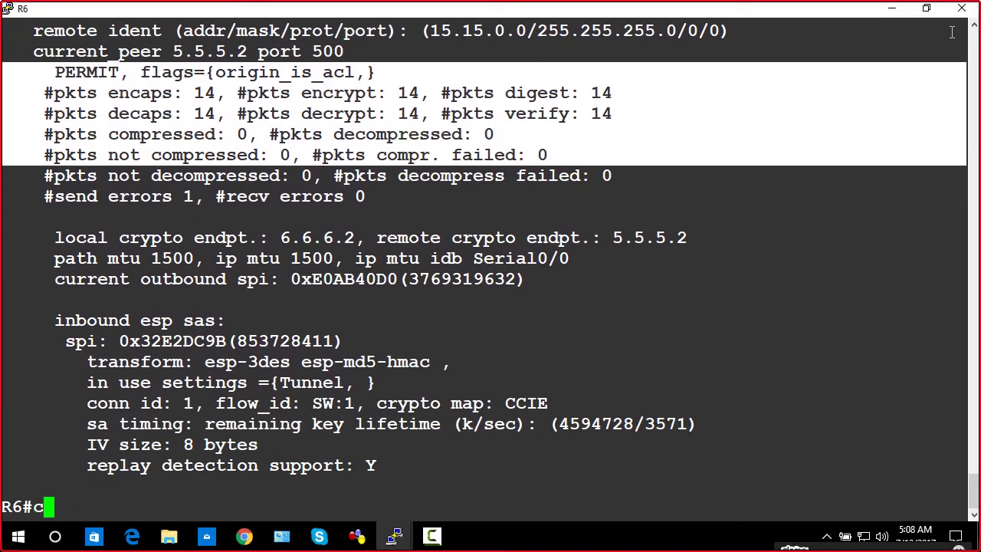
{"action": "key", "text": "Return"}
{"action": "key", "text": "Return"}
{"action": "key", "text": "Return"}
{"action": "key", "text": "Return"}
{"action": "type", "text": "i ty"}
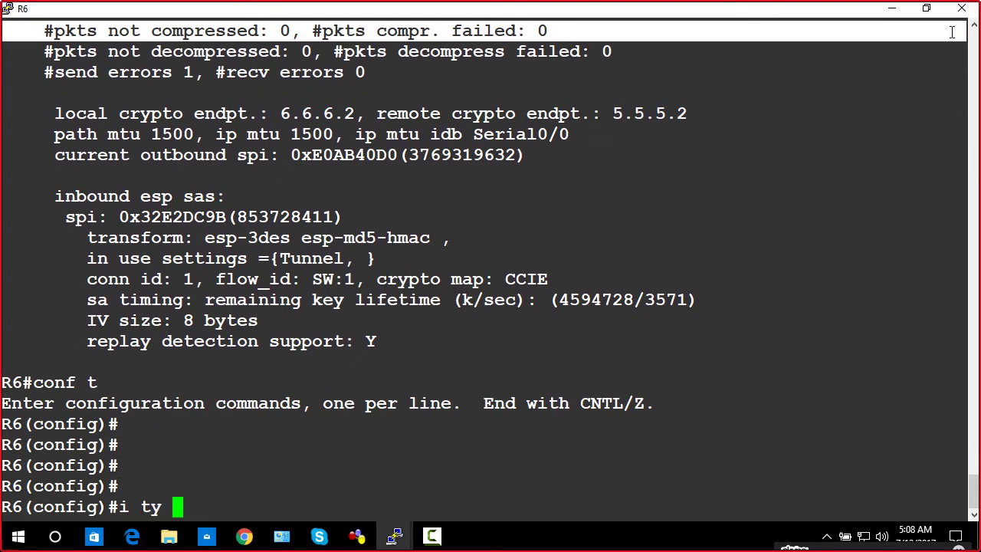
{"action": "key", "text": "BackSpace"}
{"action": "key", "text": "BackSpace"}
{"action": "key", "text": "BackSpace"}
{"action": "key", "text": "BackSpace"}
{"action": "type", "text": "int "}
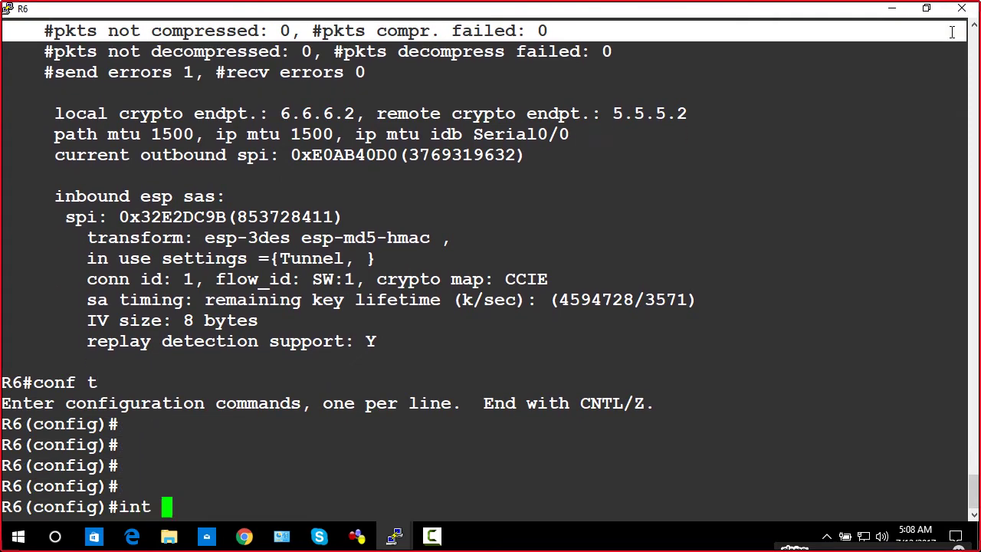
{"action": "type", "text": "s0/0"}
{"action": "key", "text": "Return"}
{"action": "key", "text": "Return"}
{"action": "type", "text": "no cryp"}
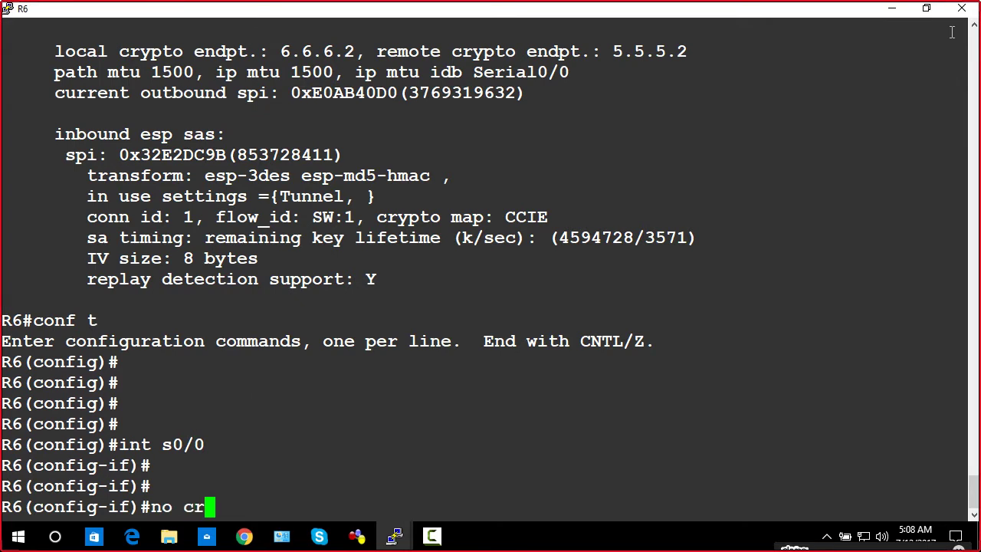
{"action": "key", "text": "Tab"}
{"action": "type", "text": "map CCIE"}
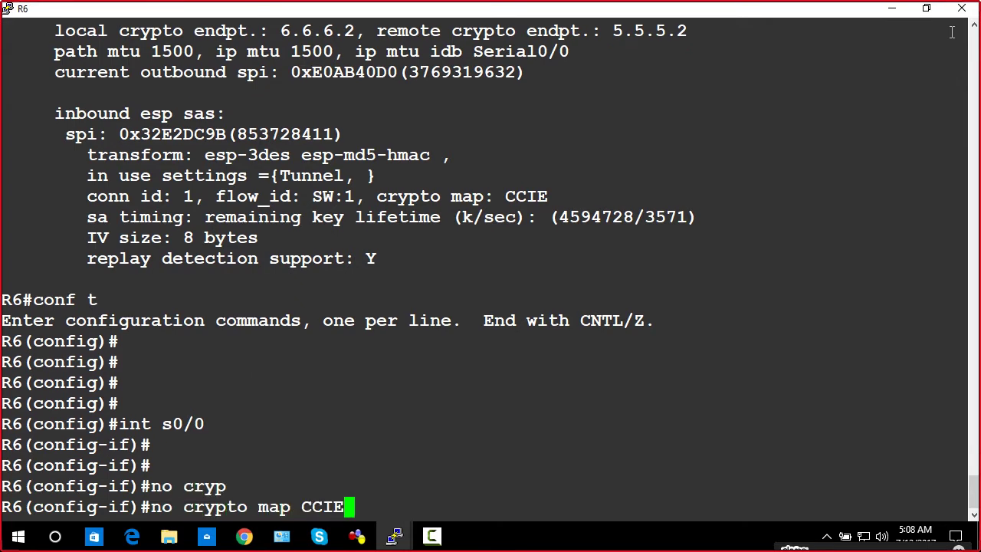
{"action": "key", "text": "Return"}
{"action": "key", "text": "Return"}
{"action": "key", "text": "Return"}
{"action": "key", "text": "Return"}
{"action": "type", "text": "exi"}
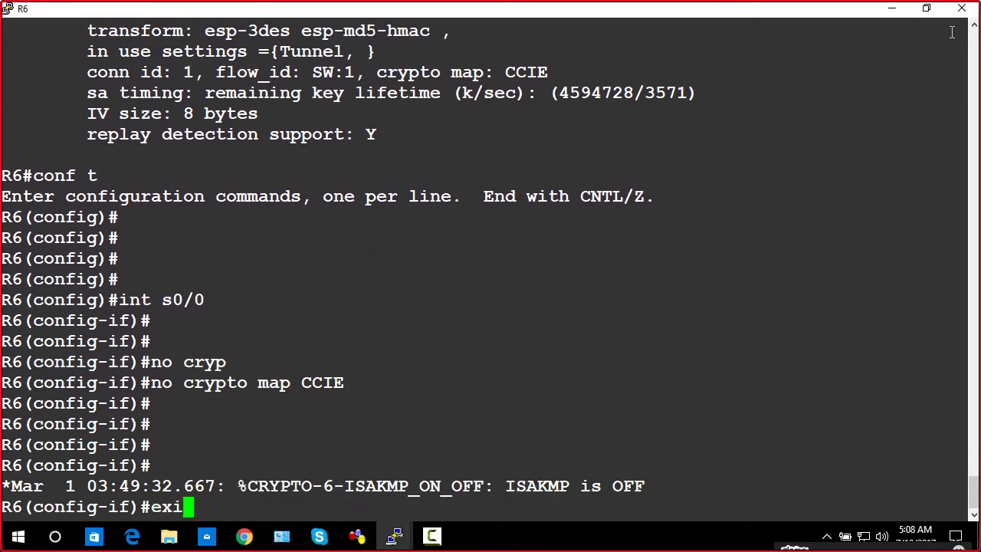
{"action": "type", "text": "t"}
{"action": "key", "text": "Return"}
{"action": "key", "text": "Return"}
{"action": "key", "text": "Return"}
{"action": "key", "text": "Return"}
{"action": "key", "text": "Return"}
{"action": "key", "text": "Return"}
{"action": "key", "text": "Return"}
{"action": "key", "text": "Return"}
{"action": "key", "text": "Return"}
{"action": "key", "text": "Return"}
{"action": "key", "text": "Return"}
{"action": "key", "text": "Return"}
{"action": "key", "text": "Return"}
{"action": "key", "text": "Return"}
{"action": "key", "text": "Return"}
{"action": "key", "text": "Return"}
{"action": "key", "text": "Return"}
{"action": "key", "text": "Return"}
{"action": "key", "text": "Return"}
{"action": "key", "text": "Return"}
{"action": "key", "text": "Return"}
{"action": "key", "text": "Return"}
{"action": "key", "text": "Return"}
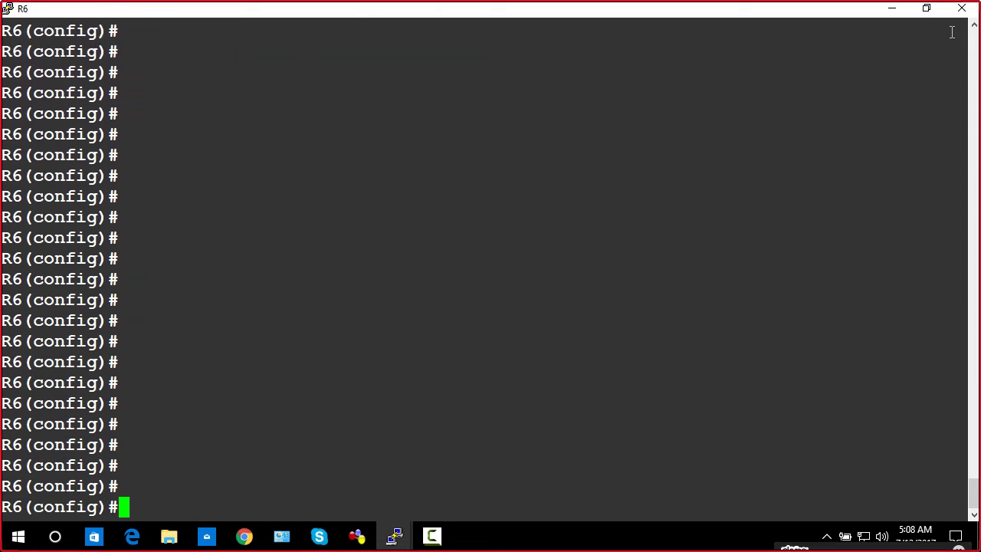
Return to R5's console for blank prompts, then bring the GNS3 topology forward
{"action": "left_click", "coordinate": [893, 9]}
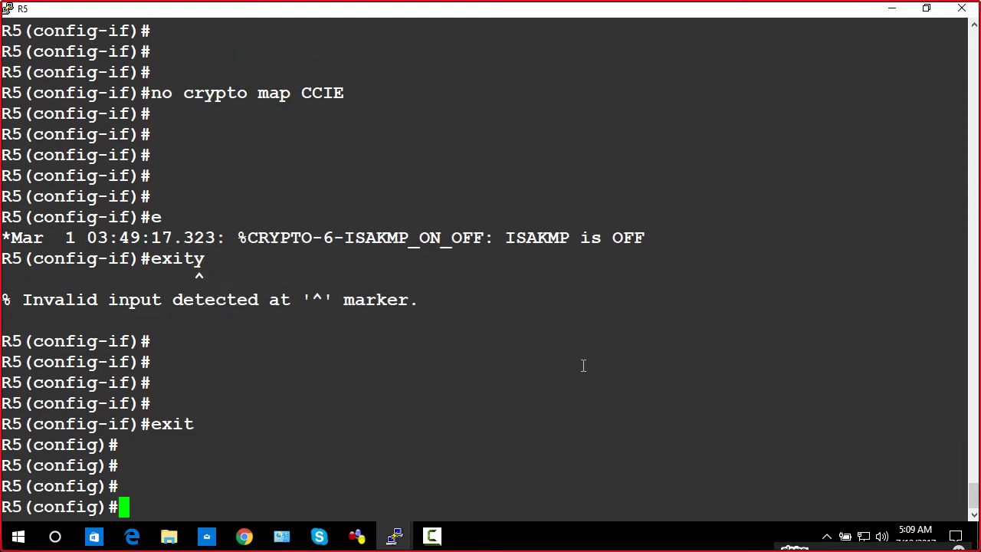
{"action": "key", "text": "Return"}
{"action": "key", "text": "Return"}
{"action": "key", "text": "Return"}
{"action": "key", "text": "Return"}
{"action": "key", "text": "Return"}
{"action": "key", "text": "Return"}
{"action": "key", "text": "Return"}
{"action": "key", "text": "Return"}
{"action": "key", "text": "Return"}
{"action": "key", "text": "Return"}
{"action": "key", "text": "Return"}
{"action": "key", "text": "Return"}
{"action": "key", "text": "Return"}
{"action": "key", "text": "Return"}
{"action": "key", "text": "Return"}
{"action": "key", "text": "Return"}
{"action": "key", "text": "Return"}
{"action": "key", "text": "Return"}
{"action": "key", "text": "Return"}
{"action": "key", "text": "Return"}
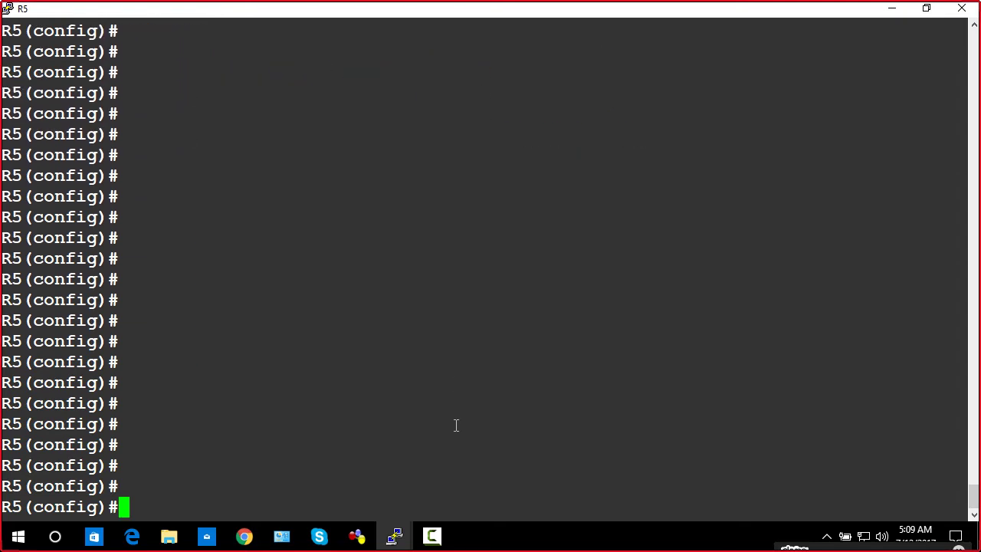
{"action": "left_click", "coordinate": [357, 535]}
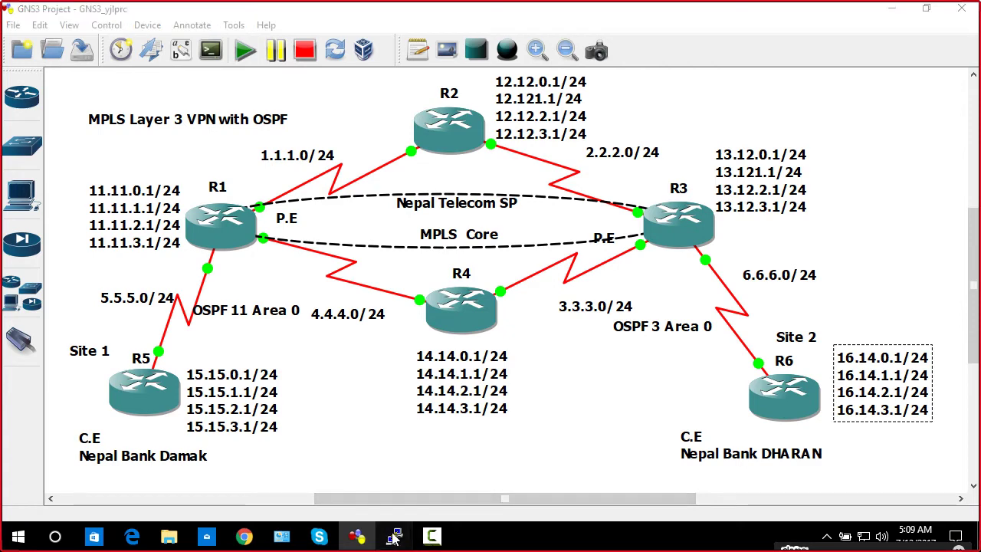
{"action": "mouse_move", "coordinate": [381, 541]}
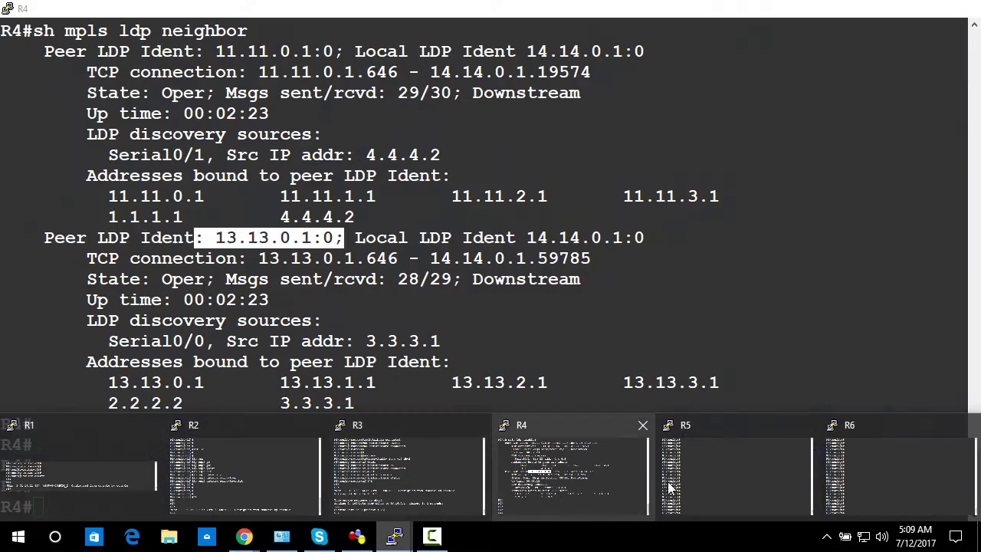
Leave configuration mode on R5 and ping 6.6.6.2 three times, each succeeding 5/5
{"action": "left_click", "coordinate": [698, 426]}
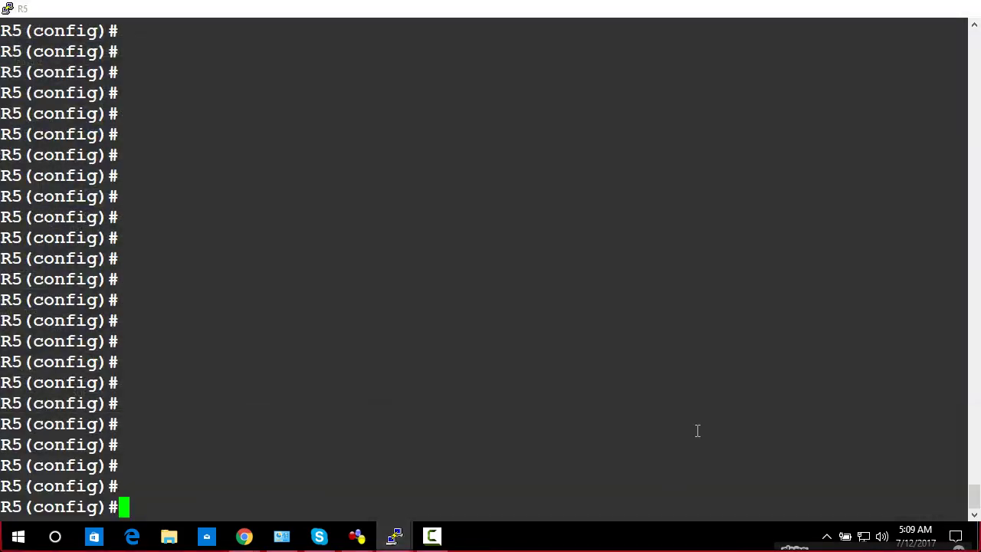
{"action": "key", "text": "ctrl+z"}
{"action": "key", "text": "Return"}
{"action": "key", "text": "Return"}
{"action": "key", "text": "Return"}
{"action": "type", "text": "ping "}
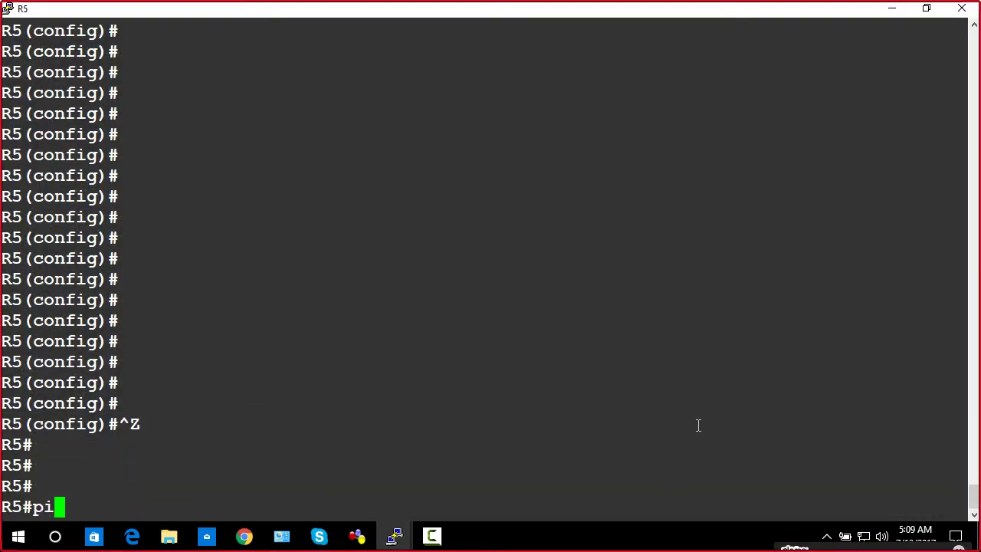
{"action": "type", "text": "6.6.6.2"}
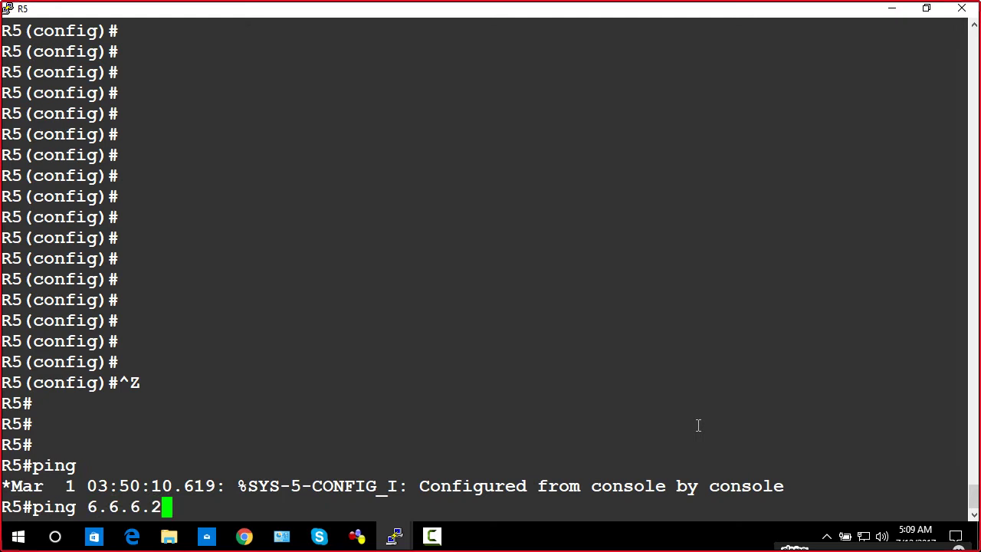
{"action": "key", "text": "Return"}
{"action": "key", "text": "Up"}
{"action": "key", "text": "Return"}
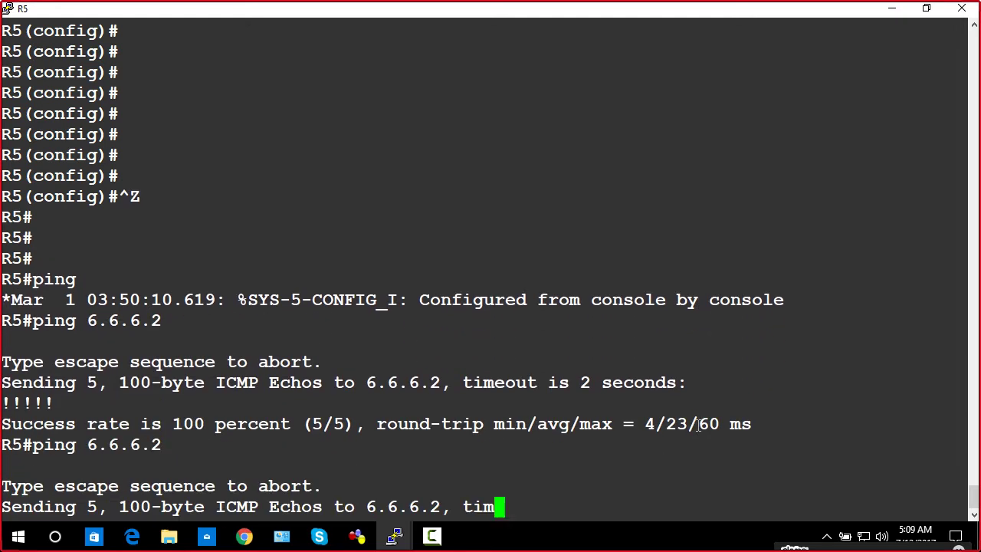
{"action": "key", "text": "Return"}
{"action": "key", "text": "Return"}
{"action": "key", "text": "Up"}
{"action": "key", "text": "Return"}
{"action": "key", "text": "Up"}
{"action": "key", "text": "Return"}
{"action": "key", "text": "Return"}
{"action": "key", "text": "Return"}
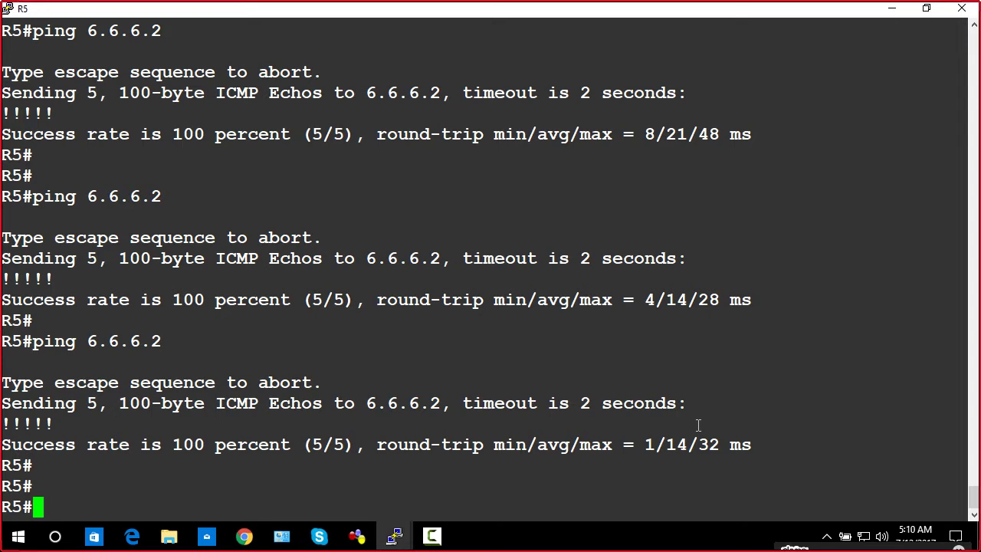
Try a clock command at R5's exec prompt, then clear the line
{"action": "key", "text": "Return"}
{"action": "key", "text": "Return"}
{"action": "key", "text": "Return"}
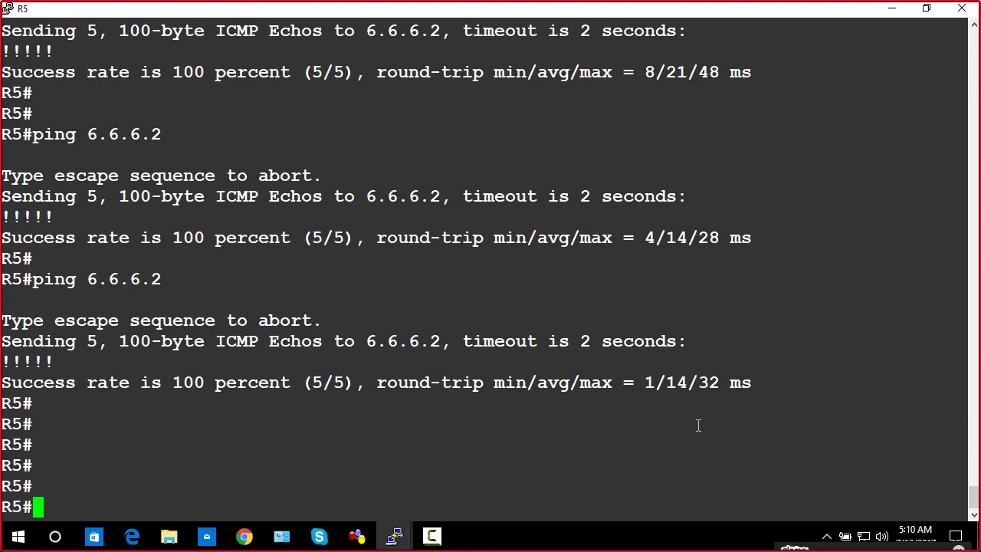
{"action": "type", "text": "set clo"}
{"action": "key", "text": "Tab"}
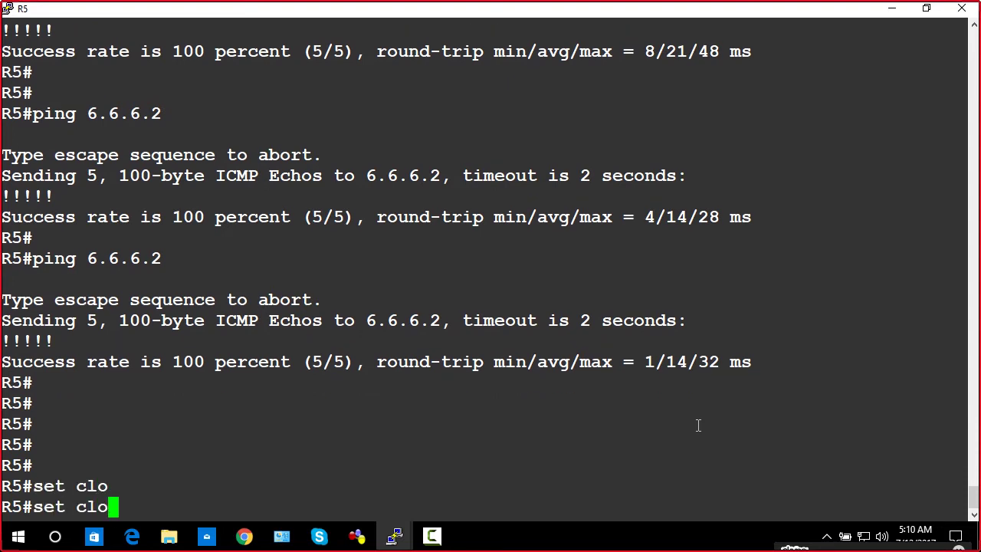
{"action": "key", "text": "BackSpace"}
{"action": "key", "text": "BackSpace"}
{"action": "type", "text": "lco"}
{"action": "key", "text": "Tab"}
{"action": "key", "text": "BackSpace"}
{"action": "key", "text": "BackSpace"}
{"action": "key", "text": "Tab"}
{"action": "type", "text": "o"}
{"action": "key", "text": "Tab"}
{"action": "type", "text": "c"}
{"action": "key", "text": "Tab"}
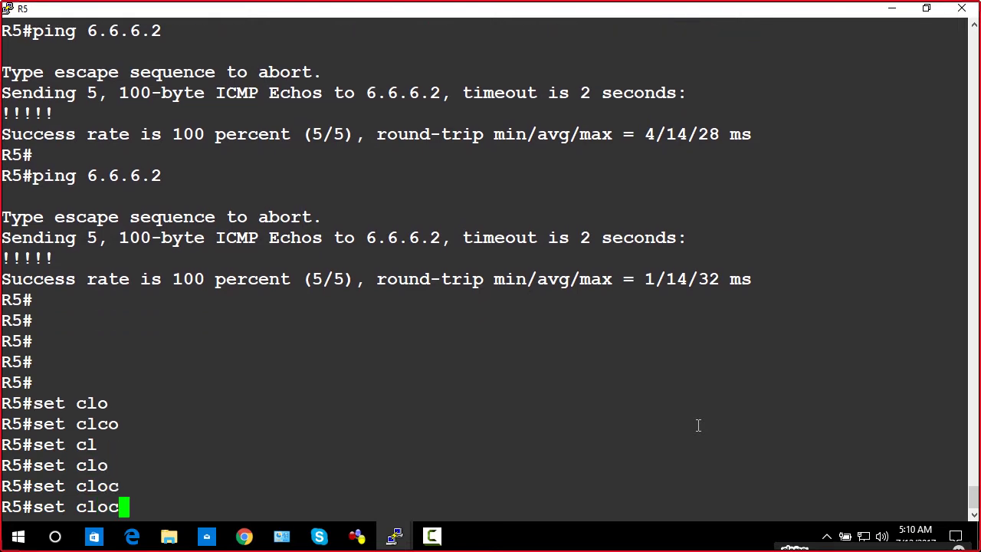
{"action": "key", "text": "BackSpace"}
{"action": "key", "text": "BackSpace"}
{"action": "key", "text": "BackSpace"}
{"action": "key", "text": "BackSpace"}
{"action": "type", "text": "clo"}
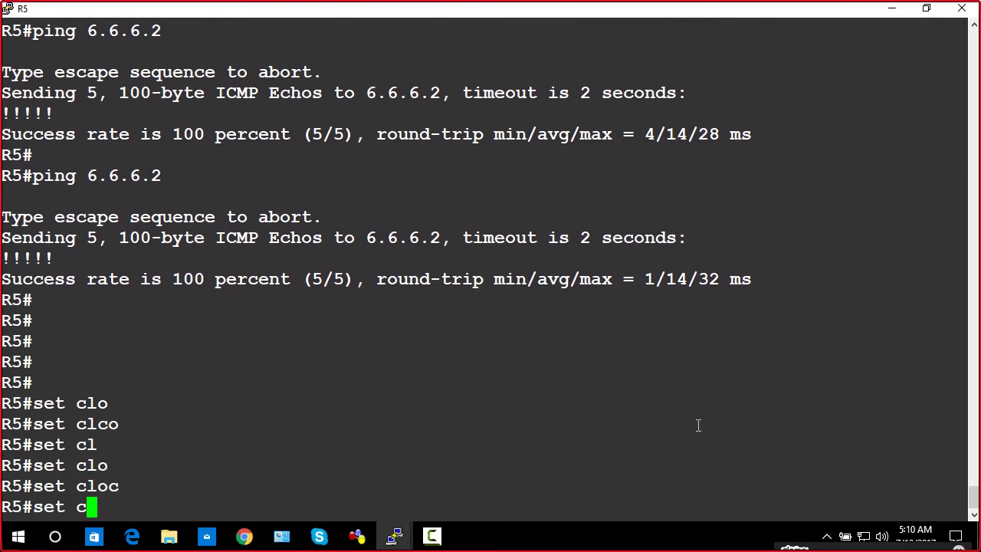
{"action": "type", "text": "ck"}
{"action": "key", "text": "Tab"}
{"action": "type", "text": "?"}
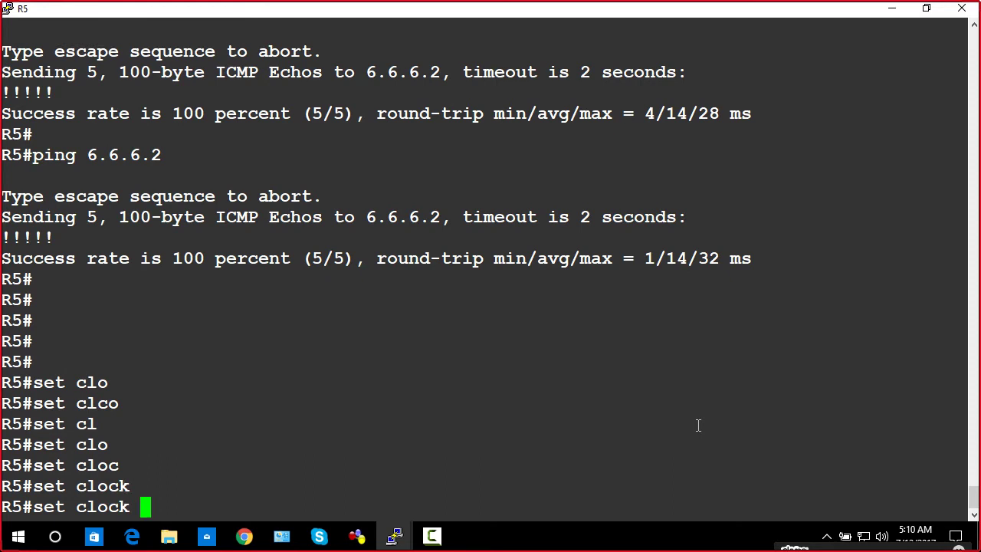
{"action": "type", "text": "?"}
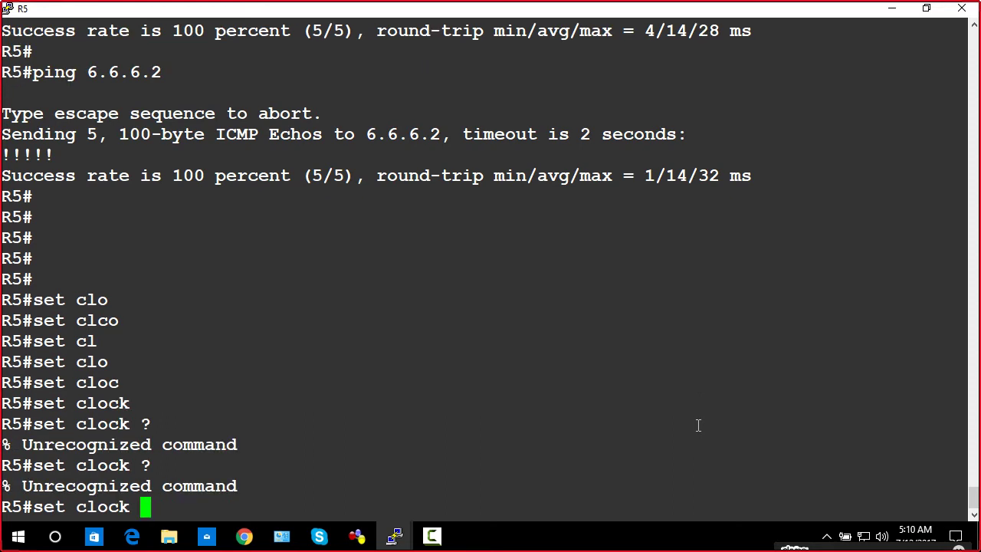
{"action": "key", "text": "BackSpace"}
{"action": "key", "text": "BackSpace"}
{"action": "key", "text": "BackSpace"}
{"action": "key", "text": "BackSpace"}
{"action": "key", "text": "BackSpace"}
{"action": "key", "text": "BackSpace"}
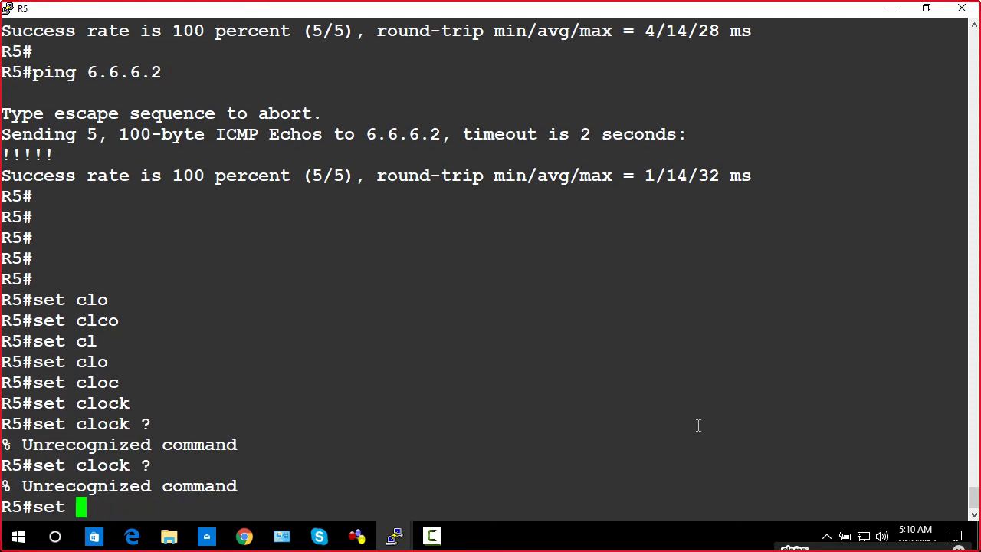
{"action": "key", "text": "BackSpace"}
{"action": "key", "text": "BackSpace"}
{"action": "key", "text": "BackSpace"}
{"action": "key", "text": "BackSpace"}
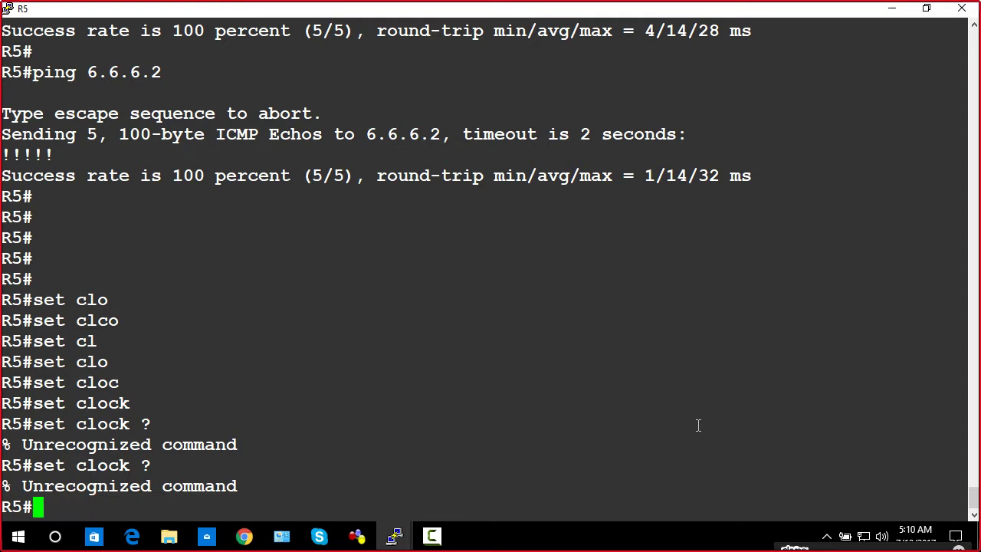
{"action": "key", "text": "Return"}
{"action": "key", "text": "Return"}
{"action": "key", "text": "Return"}
From global configuration, set R5's clock with 'do clock set 10:00:00 1 jan 2017'
{"action": "type", "text": "conf t"}
{"action": "key", "text": "Return"}
{"action": "key", "text": "Return"}
{"action": "key", "text": "Return"}
{"action": "key", "text": "Return"}
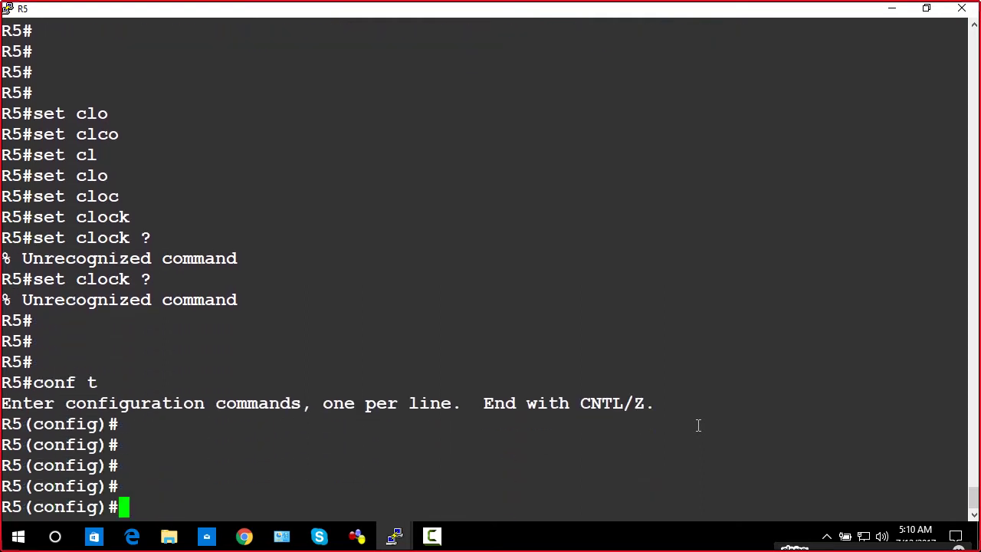
{"action": "type", "text": "do set cl"}
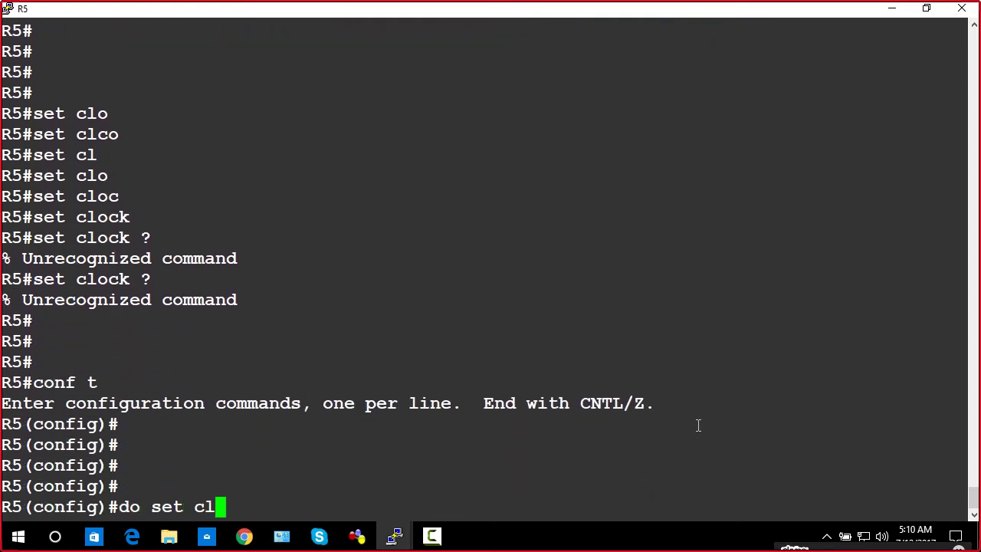
{"action": "type", "text": "ock 1 jan 2017"}
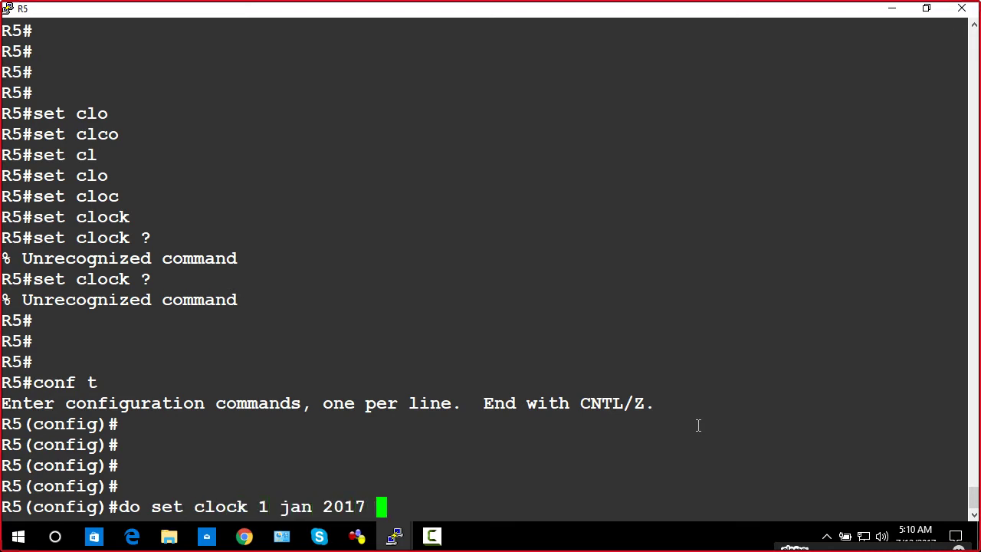
{"action": "key", "text": "Left"}
{"action": "key", "text": "Left"}
{"action": "key", "text": "Left"}
{"action": "key", "text": "Left"}
{"action": "key", "text": "Left"}
{"action": "key", "text": "Left"}
{"action": "key", "text": "Left"}
{"action": "key", "text": "Left"}
{"action": "key", "text": "Left"}
{"action": "key", "text": "Left"}
{"action": "key", "text": "Left"}
{"action": "type", "text": "10:00"}
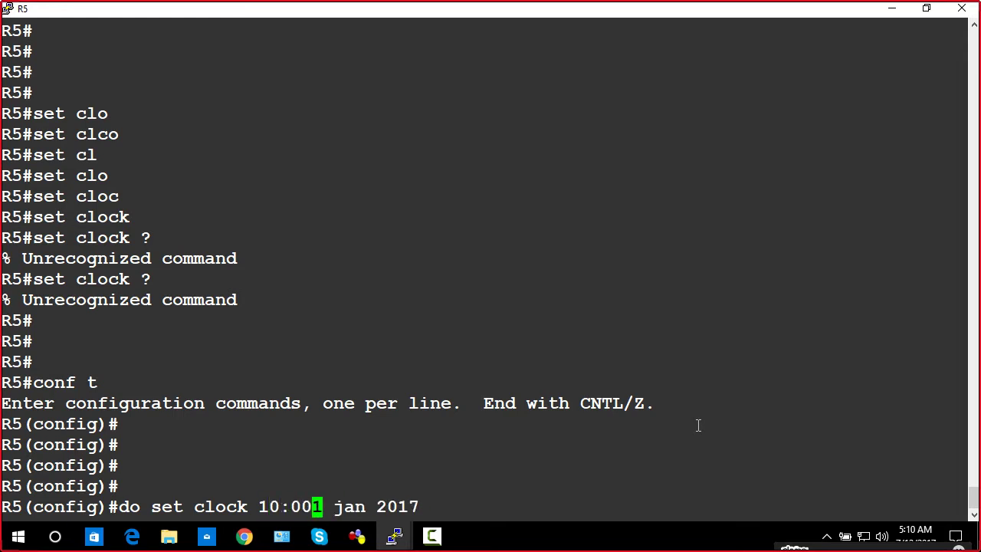
{"action": "type", "text": ":00"}
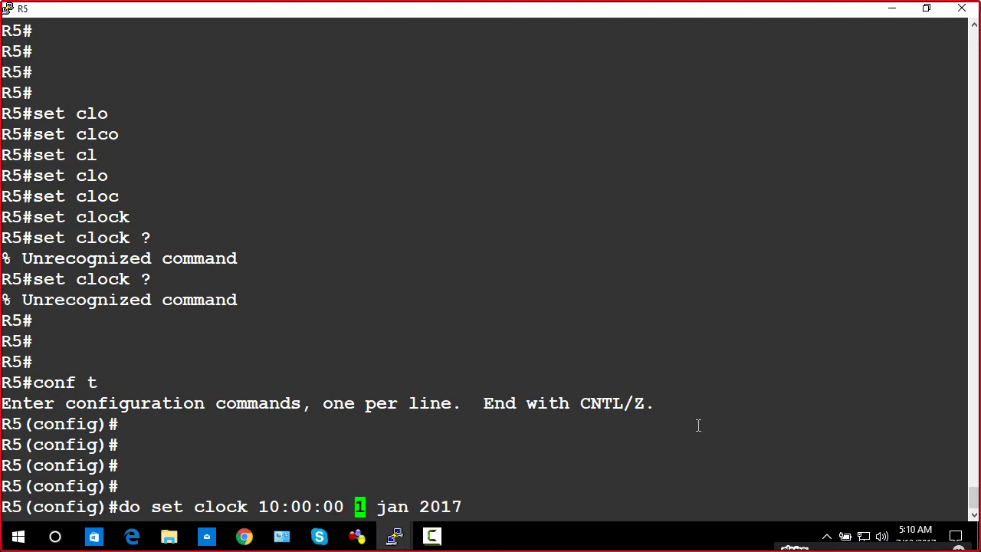
{"action": "key", "text": "Right"}
{"action": "key", "text": "Right"}
{"action": "key", "text": "Right"}
{"action": "key", "text": "Right"}
{"action": "key", "text": "Right"}
{"action": "key", "text": "Right"}
{"action": "key", "text": "Right"}
{"action": "key", "text": "Right"}
{"action": "key", "text": "Right"}
{"action": "key", "text": "Right"}
{"action": "key", "text": "Return"}
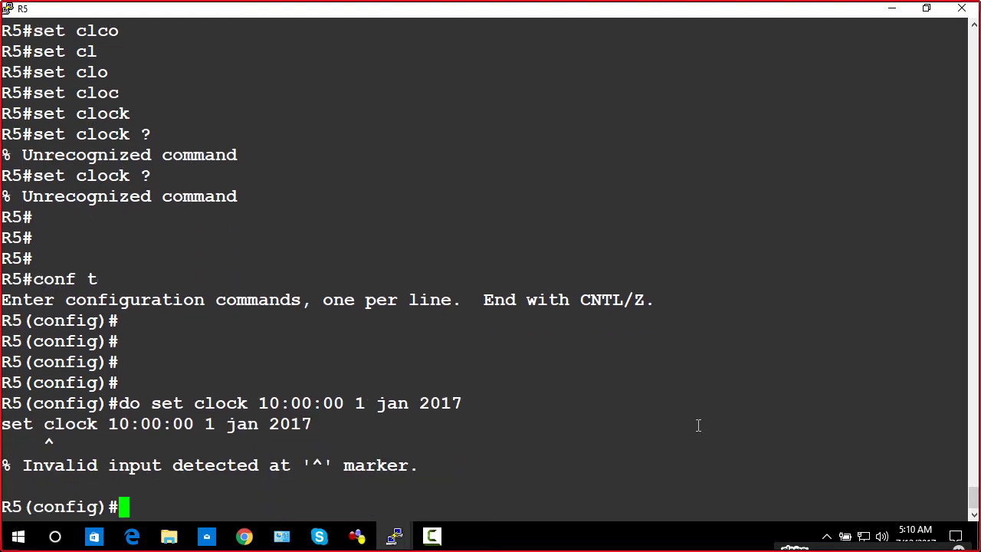
{"action": "key", "text": "Up"}
{"action": "key", "text": "Left"}
{"action": "key", "text": "Left"}
{"action": "key", "text": "Left"}
{"action": "key", "text": "Left"}
{"action": "key", "text": "Left"}
{"action": "key", "text": "Left"}
{"action": "key", "text": "Left"}
{"action": "key", "text": "Left"}
{"action": "key", "text": "Left"}
{"action": "key", "text": "Left"}
{"action": "key", "text": "Left"}
{"action": "key", "text": "Left"}
{"action": "key", "text": "Left"}
{"action": "key", "text": "Left"}
{"action": "key", "text": "Left"}
{"action": "key", "text": "Left"}
{"action": "key", "text": "Left"}
{"action": "key", "text": "Left"}
{"action": "key", "text": "Left"}
{"action": "key", "text": "Left"}
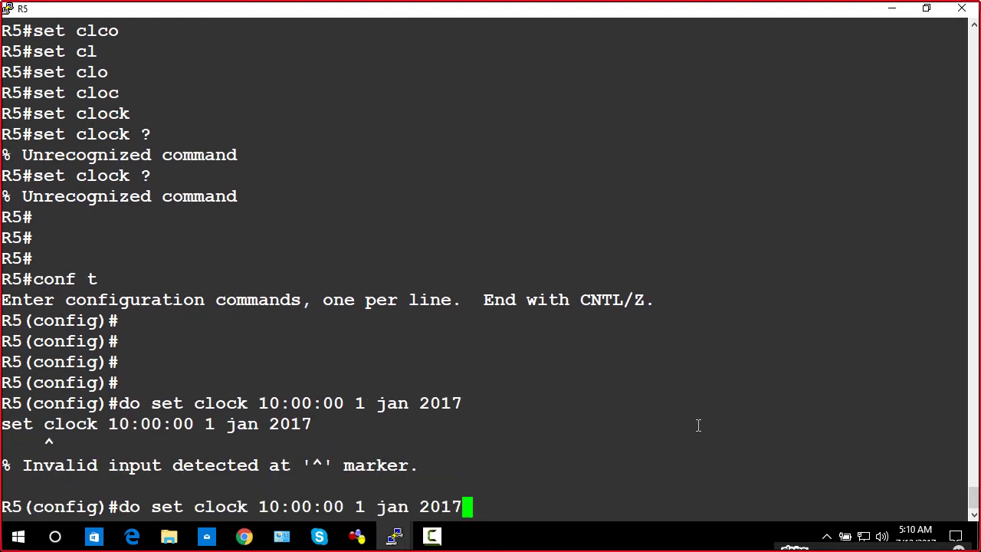
{"action": "key", "text": "Left"}
{"action": "key", "text": "Left"}
{"action": "key", "text": "BackSpace"}
{"action": "key", "text": "BackSpace"}
{"action": "key", "text": "BackSpace"}
{"action": "key", "text": "BackSpace"}
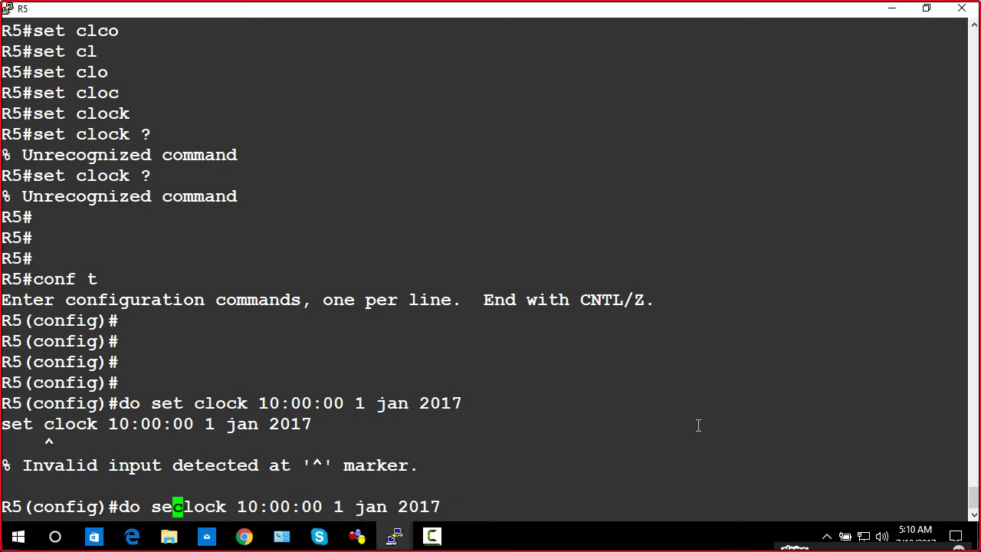
{"action": "key", "text": "Right"}
{"action": "key", "text": "Right"}
{"action": "key", "text": "Right"}
{"action": "key", "text": "Right"}
{"action": "key", "text": "Right"}
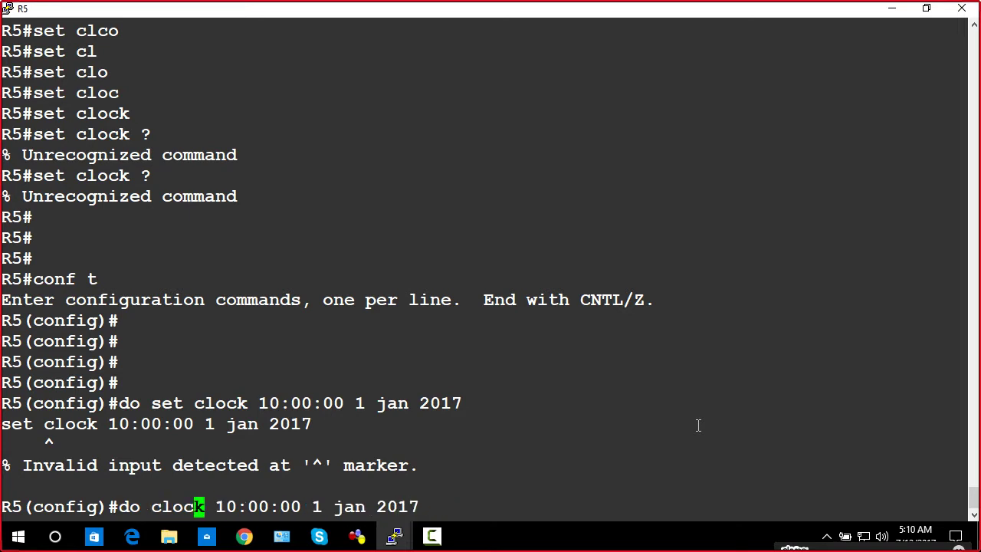
{"action": "type", "text": "set"}
{"action": "key", "text": "Return"}
{"action": "key", "text": "Return"}
{"action": "key", "text": "Return"}
{"action": "key", "text": "Return"}
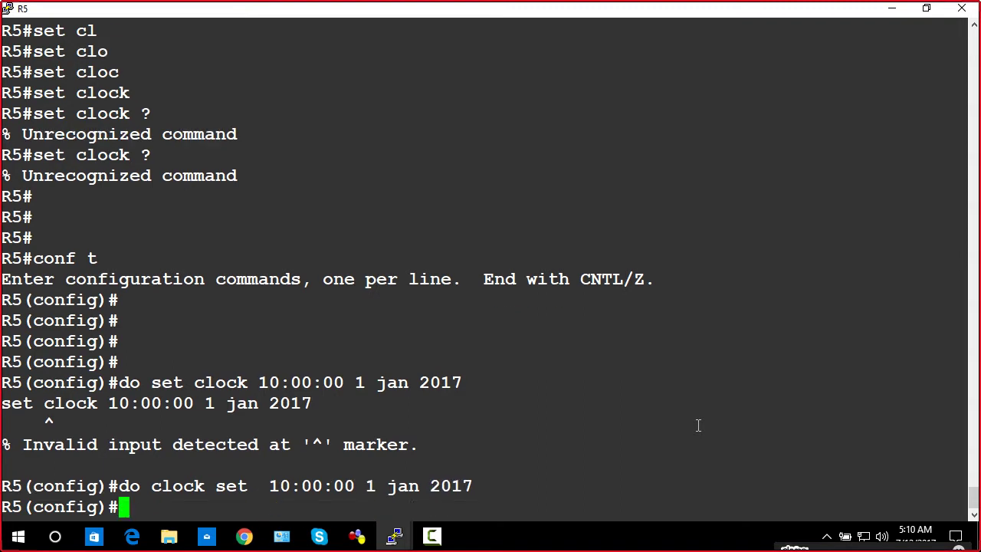
Verify the time with 'do sh clock', showing Sun Jan 1 2017
{"action": "key", "text": "Return"}
{"action": "key", "text": "Return"}
{"action": "key", "text": "Return"}
{"action": "key", "text": "Return"}
{"action": "key", "text": "Return"}
{"action": "key", "text": "Return"}
{"action": "key", "text": "Return"}
{"action": "key", "text": "Return"}
{"action": "key", "text": "Return"}
{"action": "key", "text": "Return"}
{"action": "key", "text": "Return"}
{"action": "key", "text": "Return"}
{"action": "key", "text": "Return"}
{"action": "key", "text": "Return"}
{"action": "key", "text": "Return"}
{"action": "key", "text": "Return"}
{"action": "key", "text": "Return"}
{"action": "key", "text": "Return"}
{"action": "key", "text": "Return"}
{"action": "key", "text": "Return"}
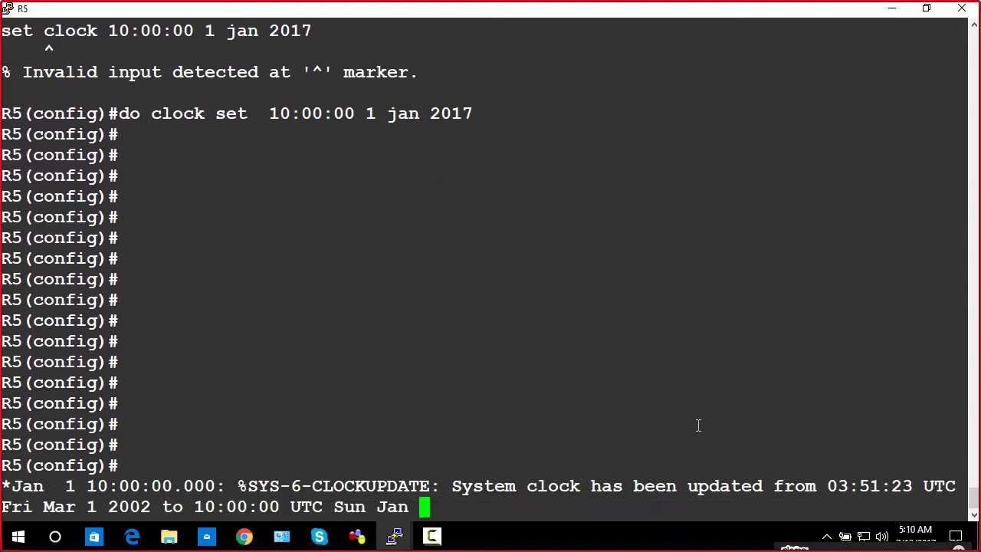
{"action": "type", "text": "do sh ip"}
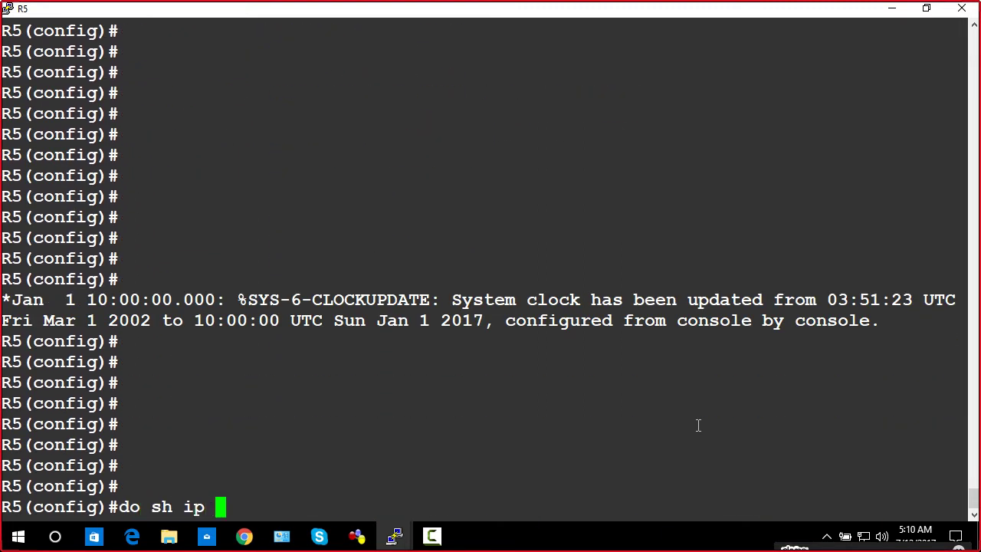
{"action": "key", "text": "BackSpace"}
{"action": "key", "text": "BackSpace"}
{"action": "key", "text": "BackSpace"}
{"action": "type", "text": "clocl"}
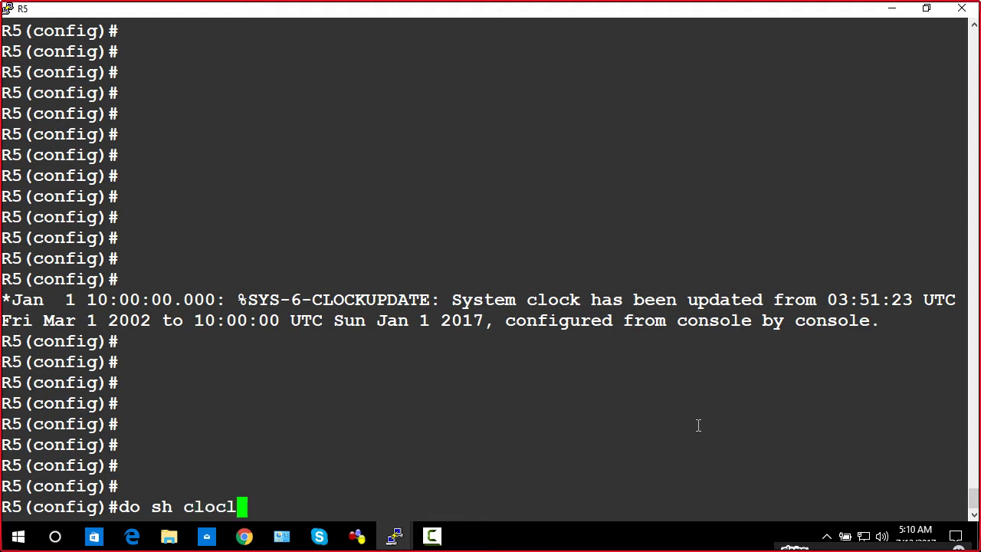
{"action": "key", "text": "Return"}
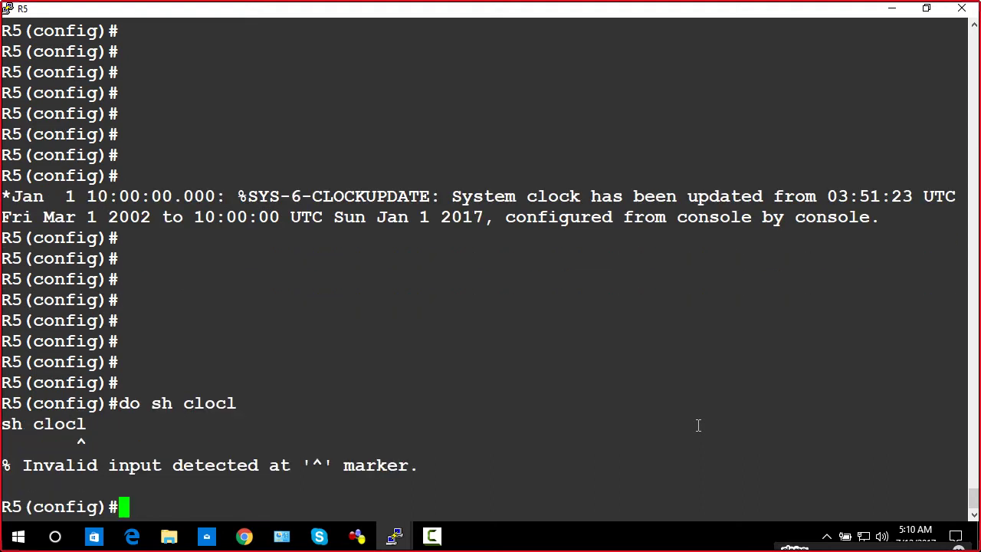
{"action": "key", "text": "Up"}
{"action": "key", "text": "BackSpace"}
{"action": "key", "text": "BackSpace"}
{"action": "key", "text": "BackSpace"}
{"action": "key", "text": "BackSpace"}
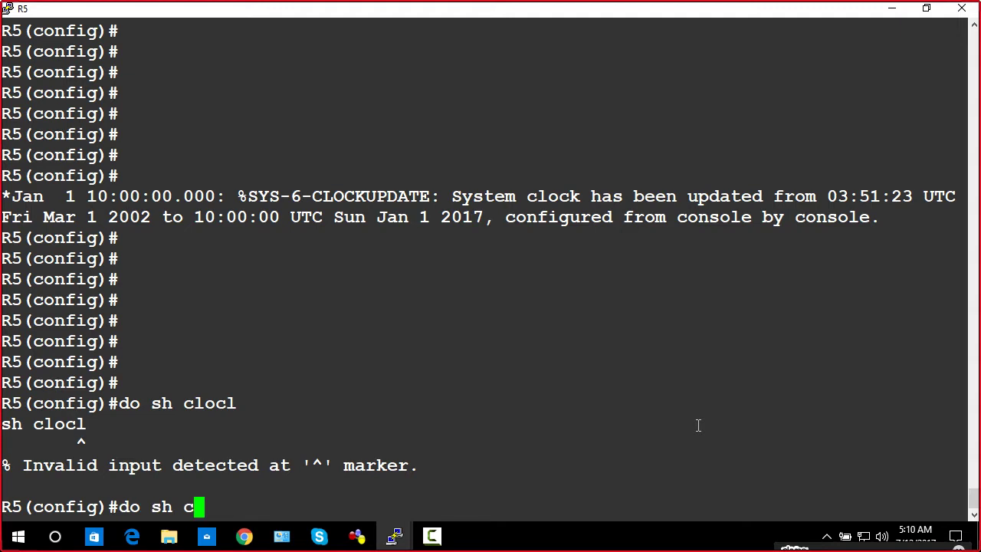
{"action": "type", "text": "lock"}
{"action": "key", "text": "Return"}
{"action": "key", "text": "Return"}
{"action": "key", "text": "Return"}
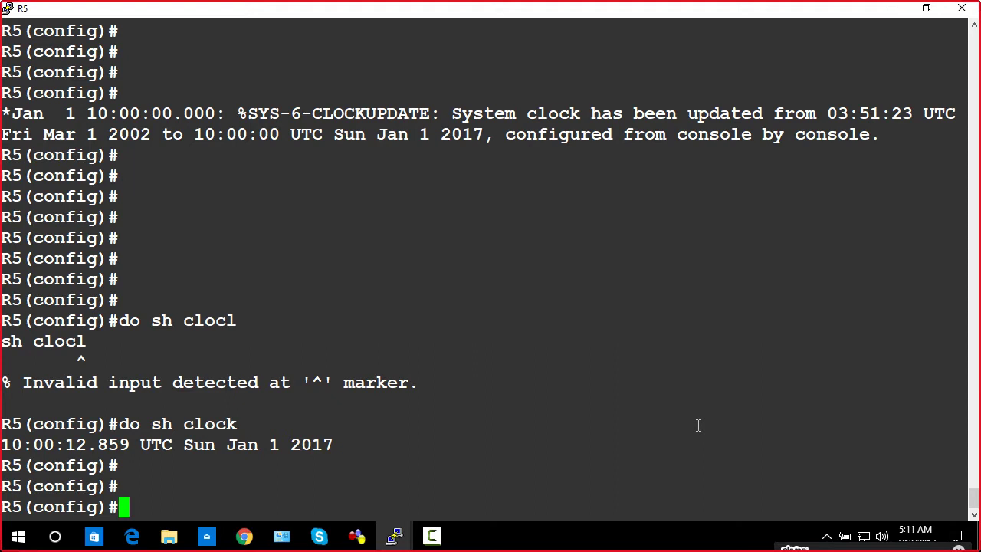
Set R5's time zone with 'clock timezone NST 12'
{"action": "type", "text": "tim"}
{"action": "key", "text": "Tab"}
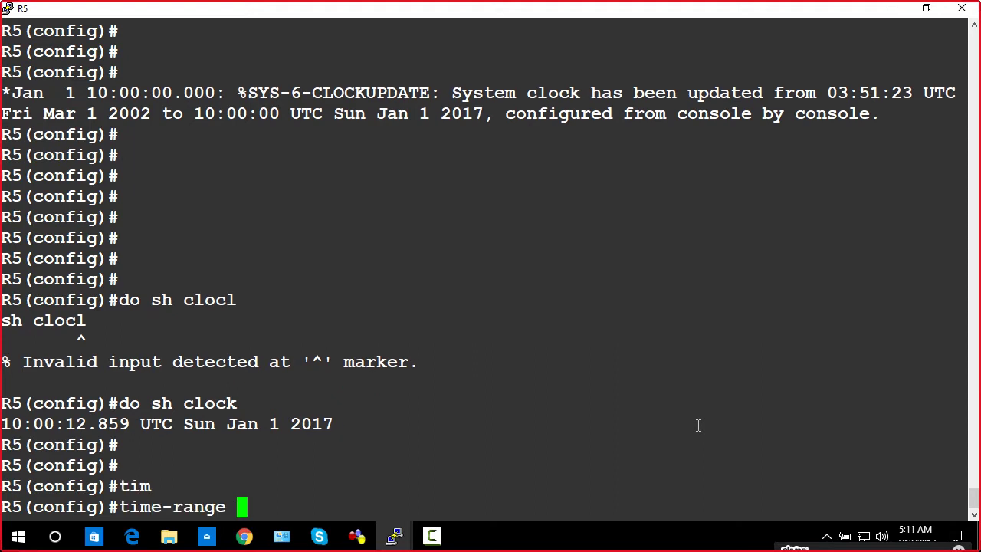
{"action": "key", "text": "BackSpace"}
{"action": "key", "text": "BackSpace"}
{"action": "key", "text": "BackSpace"}
{"action": "key", "text": "BackSpace"}
{"action": "key", "text": "BackSpace"}
{"action": "key", "text": "BackSpace"}
{"action": "key", "text": "BackSpace"}
{"action": "key", "text": "BackSpace"}
{"action": "key", "text": "BackSpace"}
{"action": "key", "text": "BackSpace"}
{"action": "key", "text": "BackSpace"}
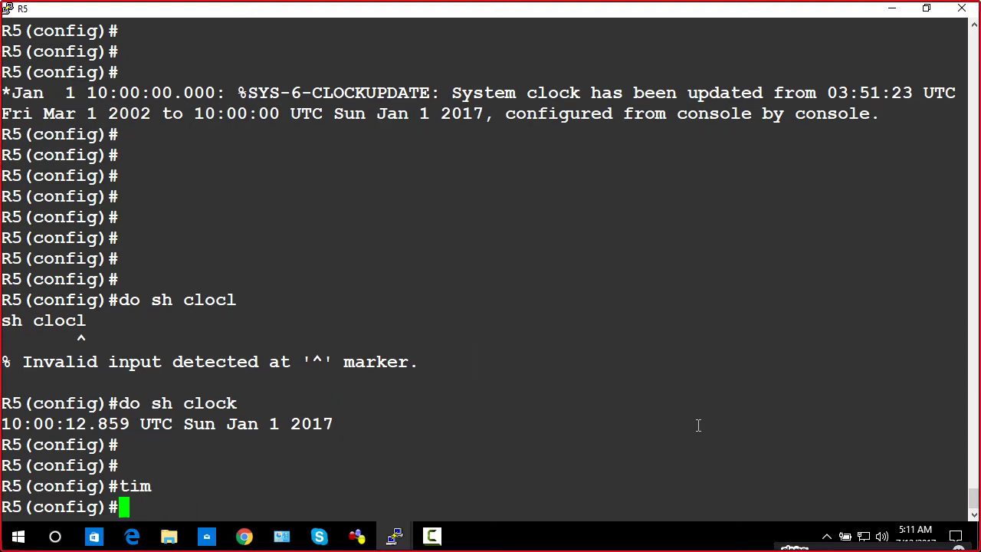
{"action": "type", "text": "clo"}
{"action": "key", "text": "Tab"}
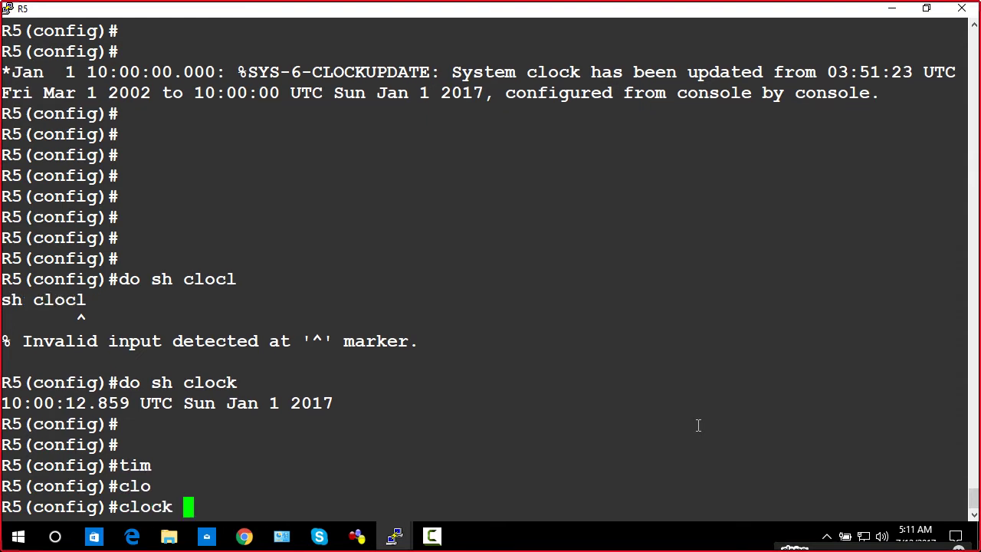
{"action": "type", "text": "tim"}
{"action": "key", "text": "Tab"}
{"action": "type", "text": "NST "}
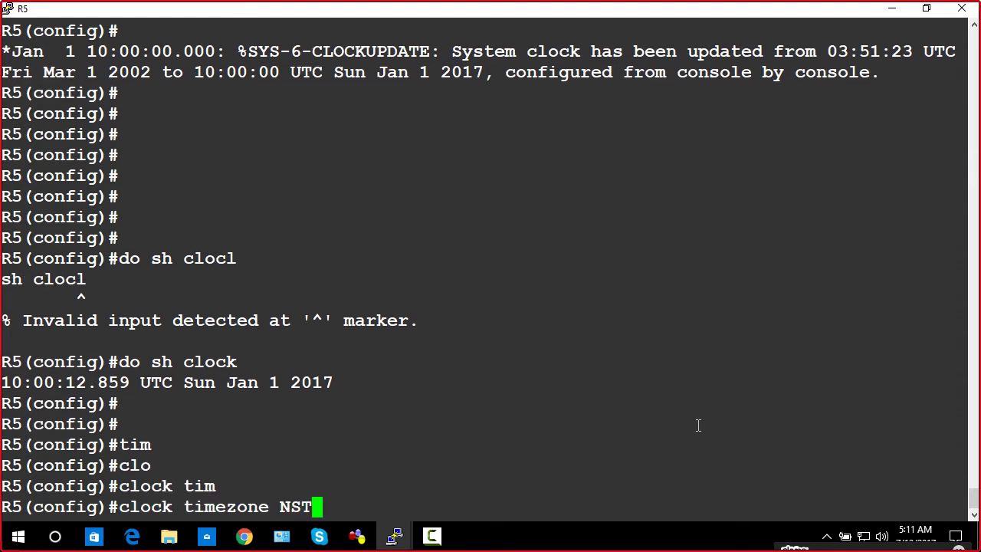
{"action": "type", "text": "12"}
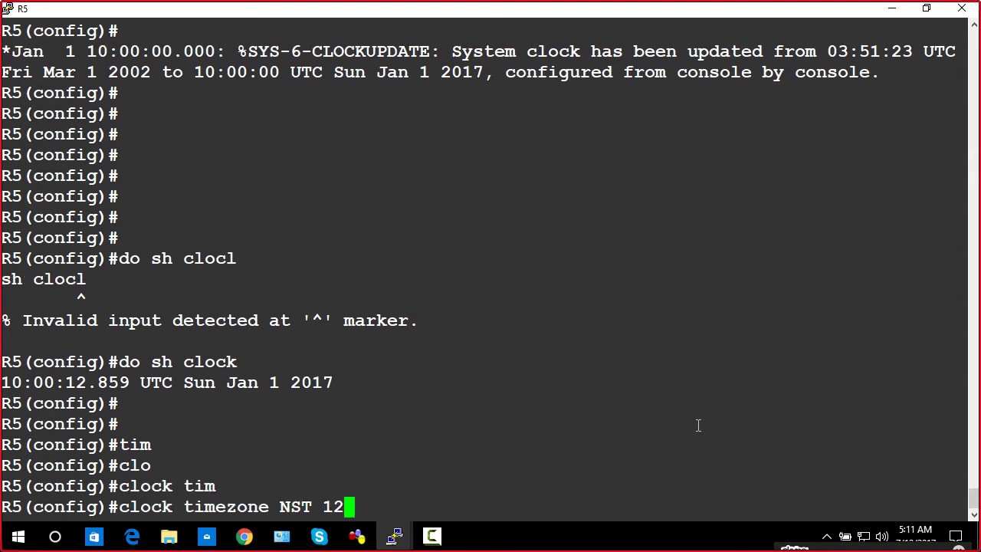
{"action": "key", "text": "Return"}
{"action": "key", "text": "Return"}
{"action": "key", "text": "Return"}
{"action": "key", "text": "Return"}
{"action": "key", "text": "Return"}
{"action": "key", "text": "Return"}
{"action": "key", "text": "Return"}
{"action": "key", "text": "Return"}
{"action": "key", "text": "Return"}
{"action": "key", "text": "Return"}
{"action": "key", "text": "Return"}
{"action": "key", "text": "Return"}
{"action": "key", "text": "Return"}
{"action": "key", "text": "Return"}
{"action": "key", "text": "Return"}
{"action": "key", "text": "Return"}
{"action": "key", "text": "Return"}
{"action": "key", "text": "Return"}
{"action": "key", "text": "Return"}
{"action": "key", "text": "Return"}
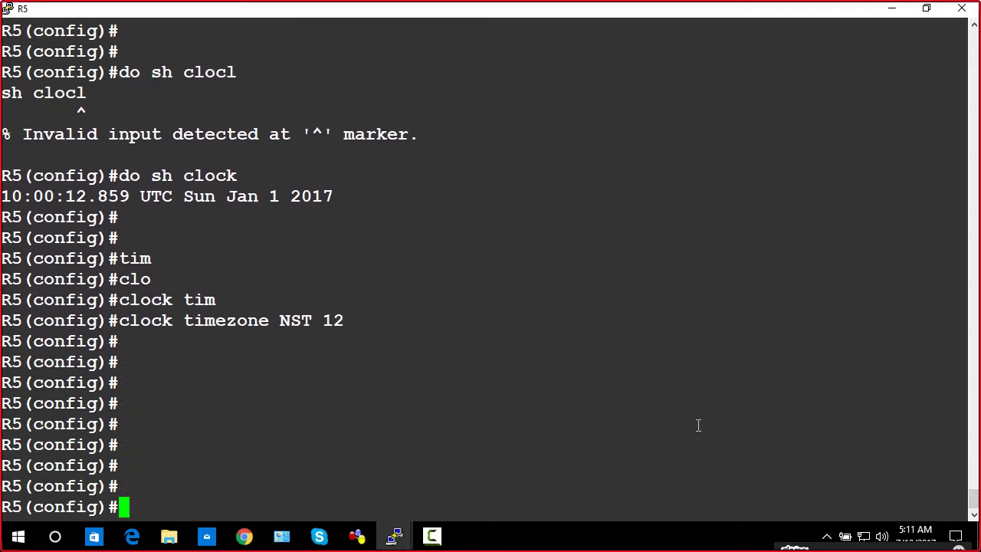
{"action": "key", "text": "Return"}
{"action": "key", "text": "Return"}
{"action": "key", "text": "Return"}
{"action": "key", "text": "Return"}
{"action": "key", "text": "Return"}
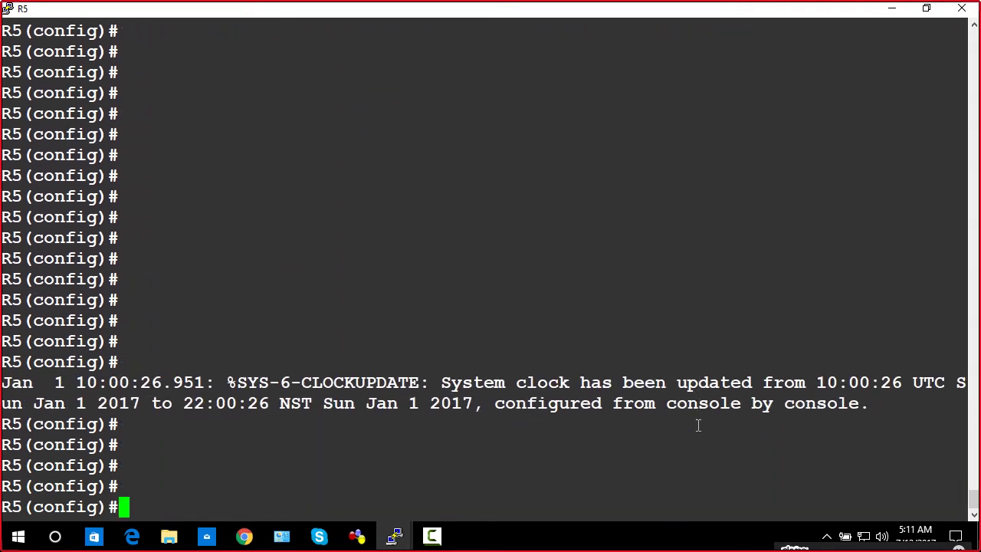
Enter 'ntp master' on R5, then remove it with 'no ntp master'
{"action": "type", "text": "nr"}
{"action": "key", "text": "BackSpace"}
{"action": "type", "text": "tp server"}
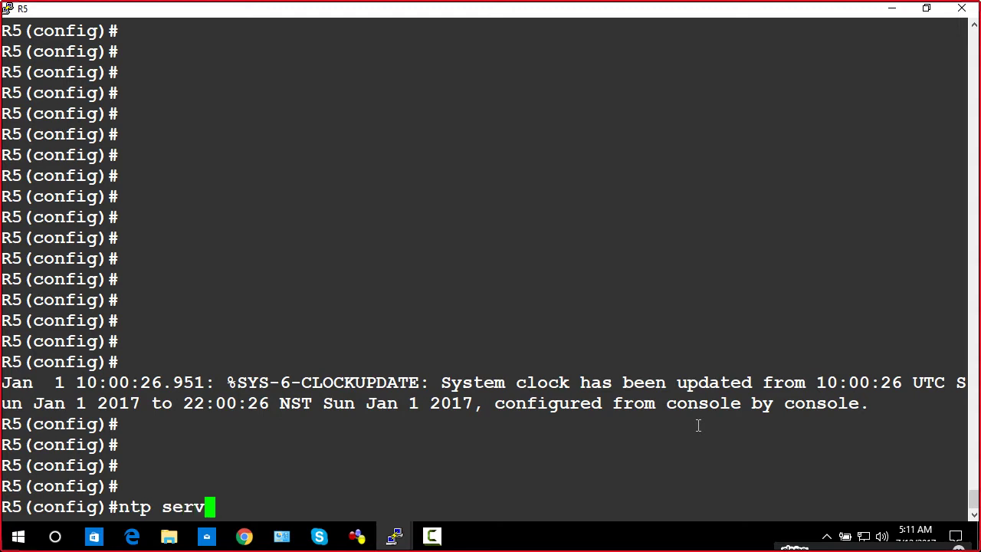
{"action": "key", "text": "BackSpace"}
{"action": "key", "text": "BackSpace"}
{"action": "key", "text": "BackSpace"}
{"action": "key", "text": "BackSpace"}
{"action": "key", "text": "BackSpace"}
{"action": "key", "text": "BackSpace"}
{"action": "key", "text": "BackSpace"}
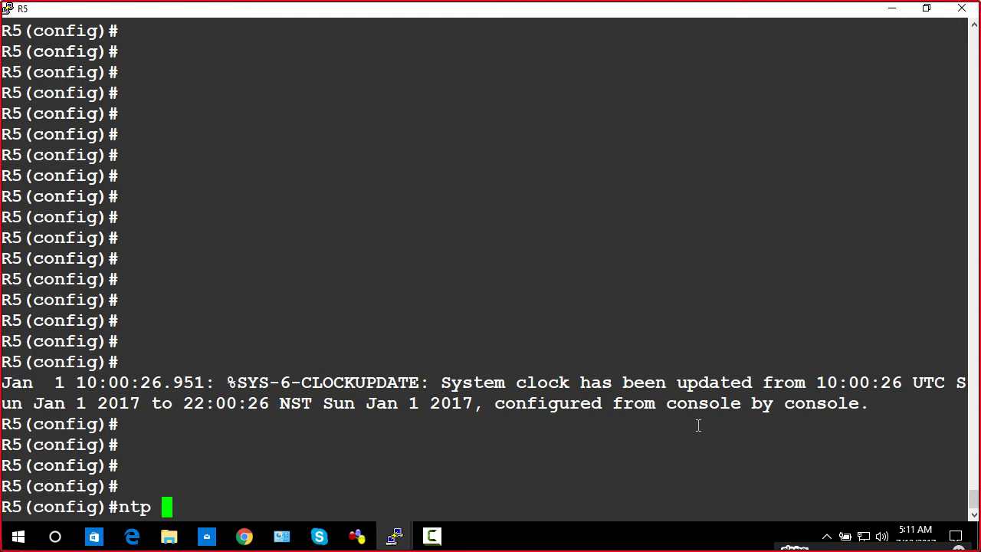
{"action": "type", "text": "mster"}
{"action": "key", "text": "BackSpace"}
{"action": "key", "text": "BackSpace"}
{"action": "key", "text": "BackSpace"}
{"action": "key", "text": "BackSpace"}
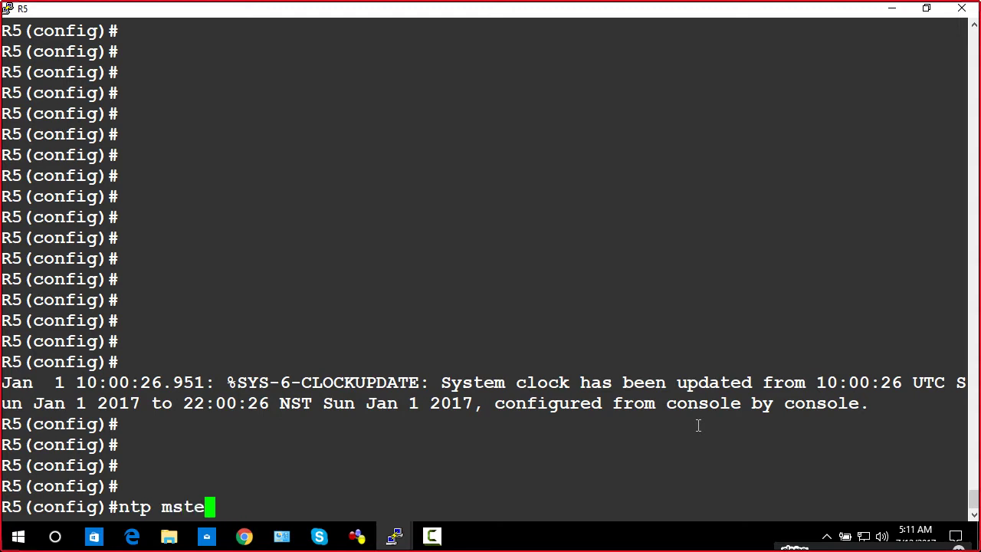
{"action": "type", "text": "aste r"}
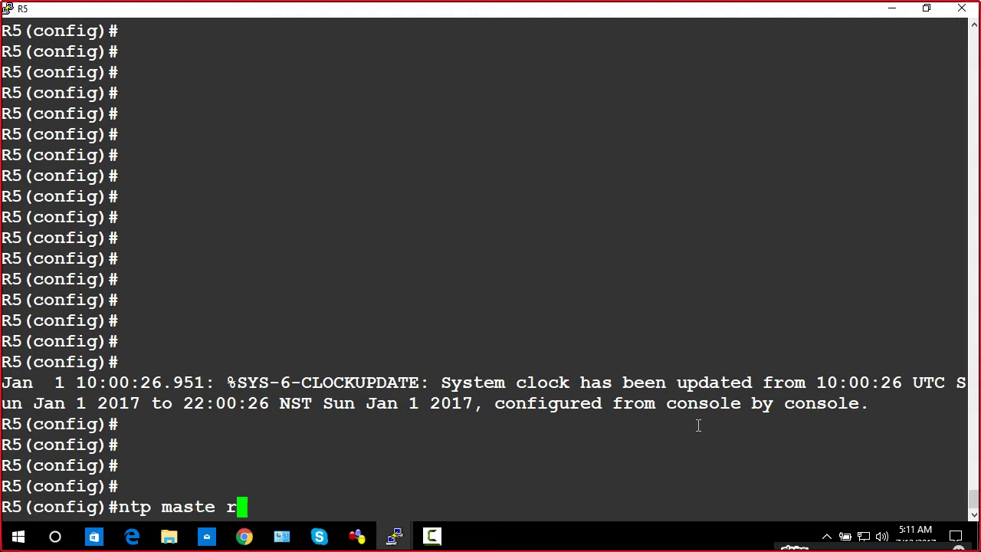
{"action": "key", "text": "BackSpace"}
{"action": "key", "text": "BackSpace"}
{"action": "type", "text": "r"}
{"action": "key", "text": "Return"}
{"action": "key", "text": "Return"}
{"action": "key", "text": "Return"}
{"action": "key", "text": "Return"}
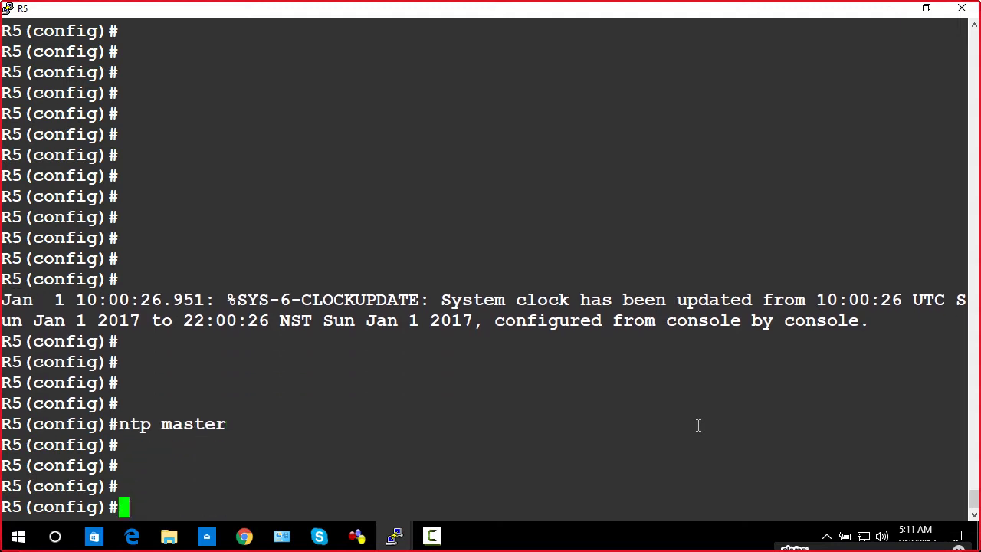
{"action": "key", "text": "Up"}
{"action": "key", "text": "ctrl+a"}
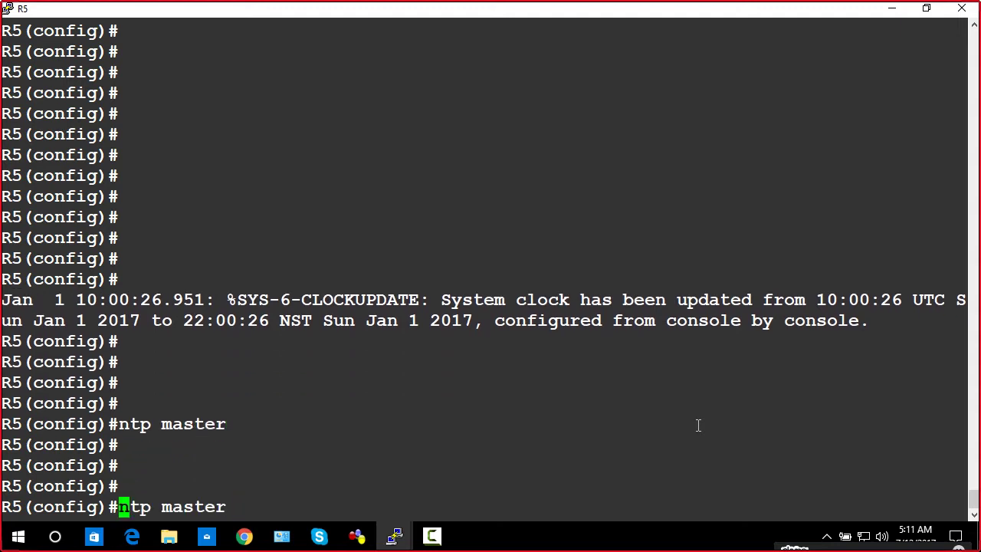
{"action": "type", "text": "no"}
{"action": "key", "text": "Return"}
{"action": "key", "text": "Return"}
{"action": "key", "text": "Return"}
{"action": "key", "text": "Return"}
{"action": "key", "text": "Return"}
{"action": "key", "text": "Return"}
{"action": "key", "text": "Return"}
{"action": "key", "text": "Return"}
{"action": "key", "text": "Return"}
{"action": "key", "text": "Return"}
{"action": "key", "text": "Return"}
{"action": "key", "text": "Return"}
{"action": "key", "text": "Return"}
{"action": "key", "text": "Return"}
{"action": "key", "text": "Return"}
{"action": "key", "text": "Return"}
{"action": "key", "text": "Return"}
{"action": "key", "text": "Return"}
{"action": "key", "text": "Return"}
{"action": "key", "text": "Return"}
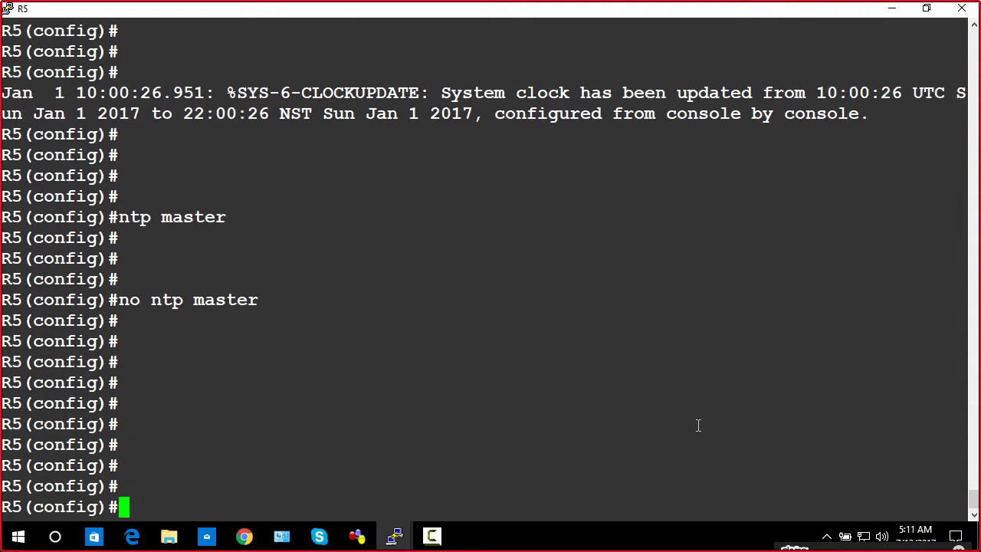
Make R5 an NTP master at stratum 5 with 'ntp master 5'
{"action": "key", "text": "Up"}
{"action": "key", "text": "Up"}
{"action": "key", "text": "BackSpace"}
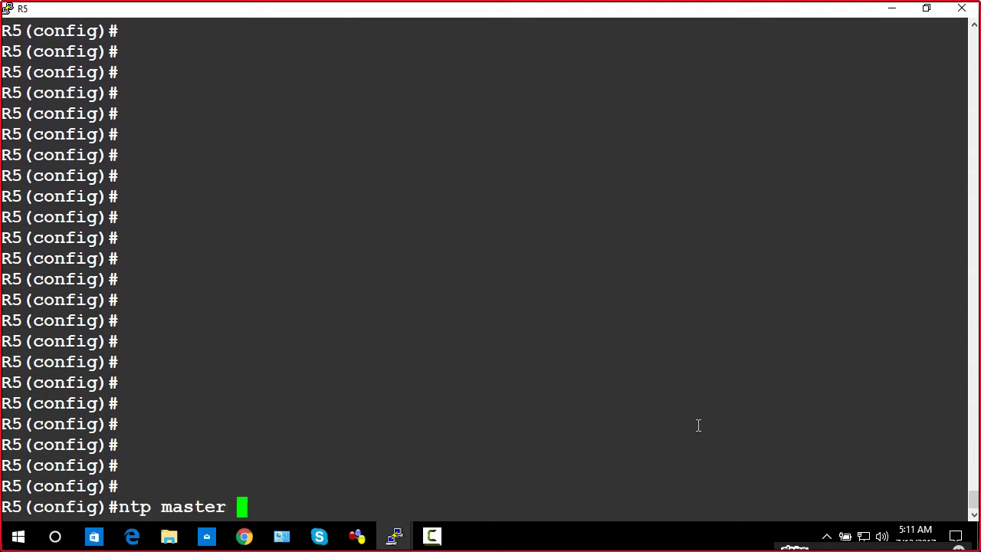
{"action": "type", "text": "5"}
{"action": "key", "text": "Return"}
{"action": "key", "text": "Return"}
{"action": "key", "text": "Return"}
{"action": "key", "text": "Return"}
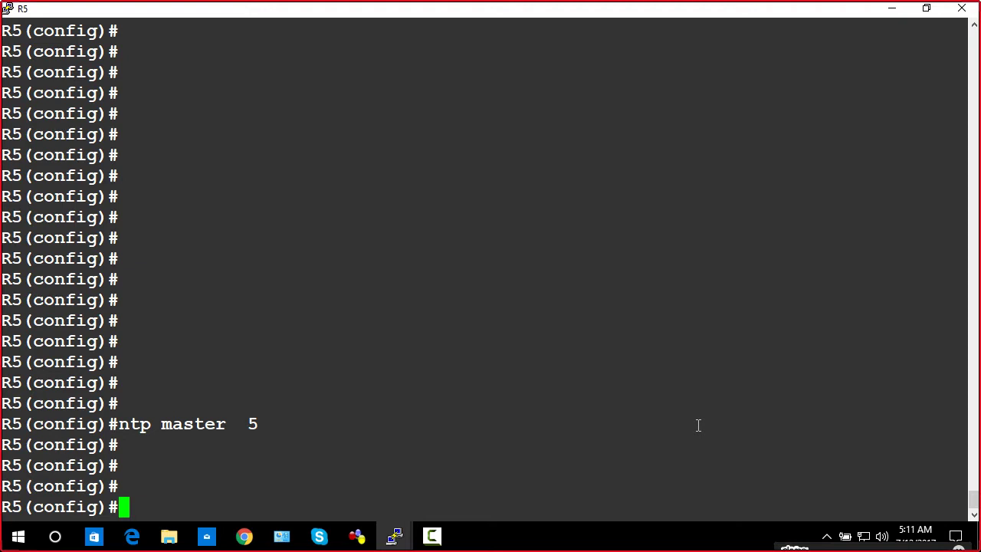
{"action": "type", "text": "ip domain"}
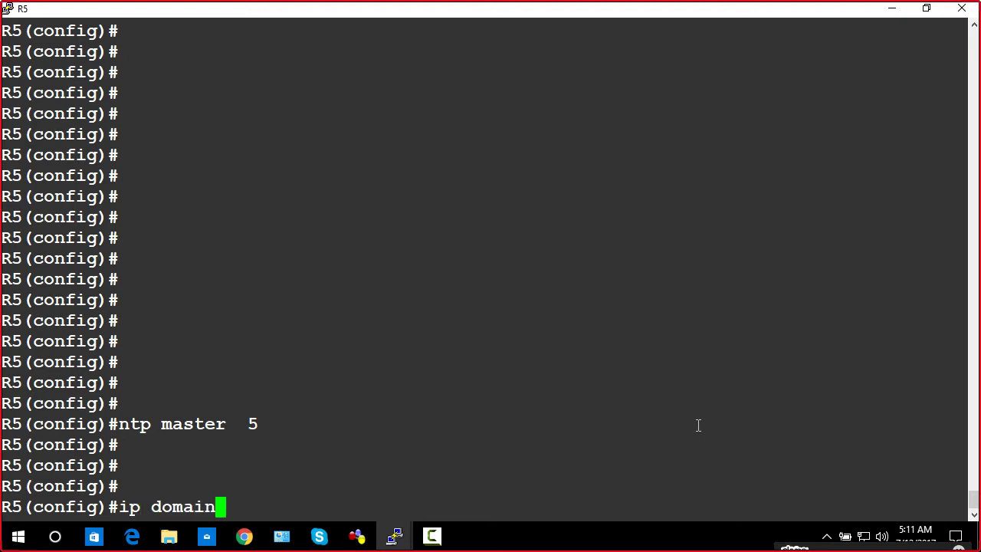
{"action": "type", "text": "-name ci"}
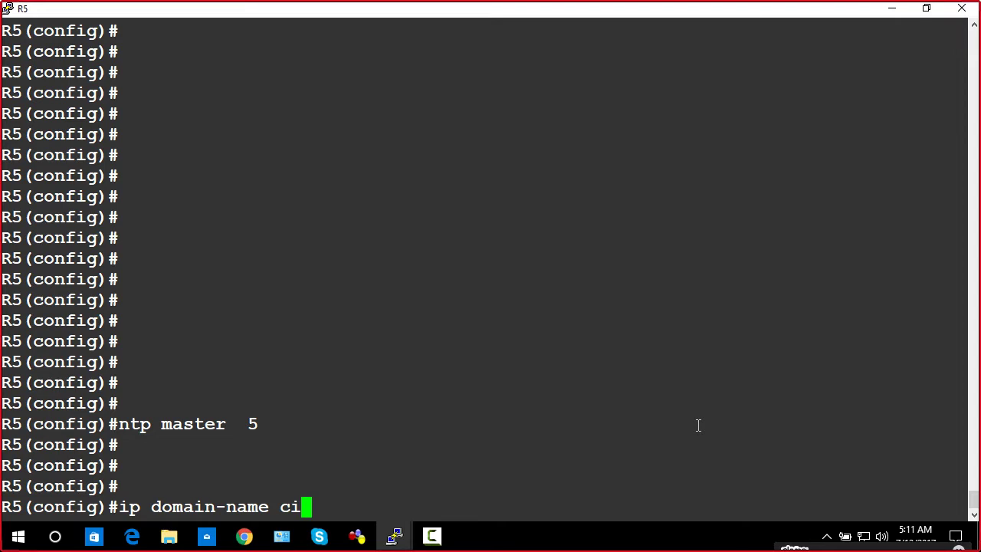
On R5, set the domain name to cisco.com and generate 512-bit RSA keys labelled CCDE
{"action": "key", "text": "BackSpace"}
{"action": "type", "text": "isco.com"}
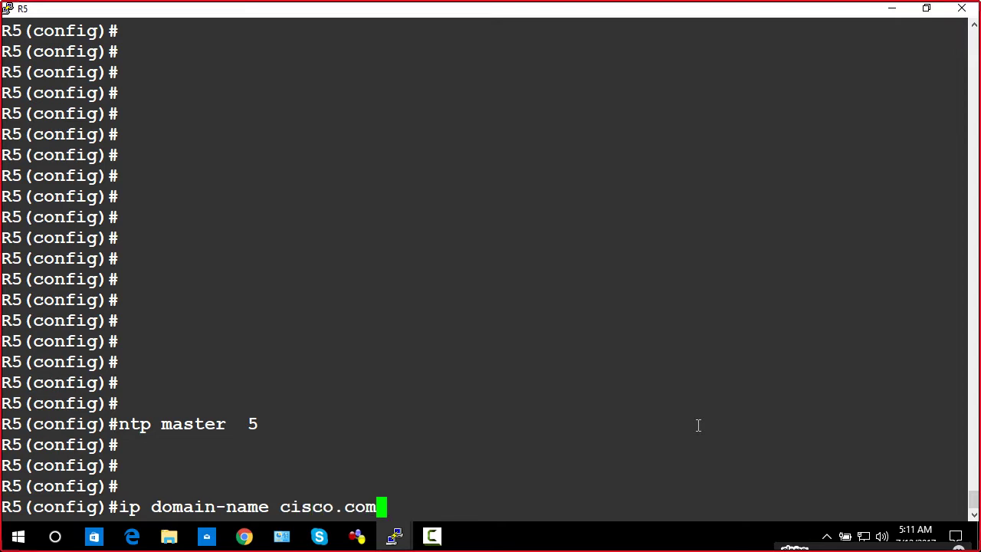
{"action": "key", "text": "Return"}
{"action": "type", "text": "crypto "}
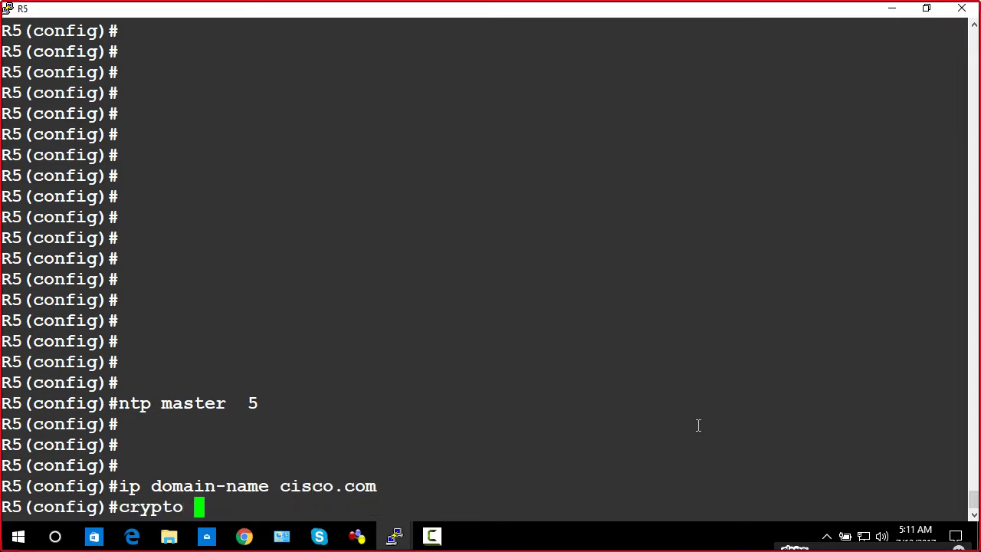
{"action": "type", "text": "jkey g"}
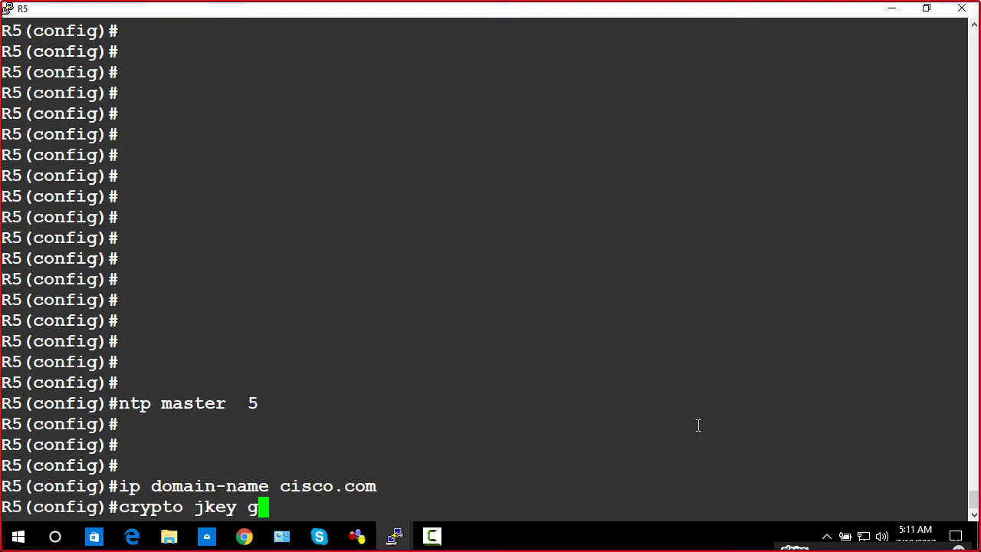
{"action": "key", "text": "BackSpace"}
{"action": "key", "text": "BackSpace"}
{"action": "key", "text": "BackSpace"}
{"action": "key", "text": "BackSpace"}
{"action": "key", "text": "BackSpace"}
{"action": "key", "text": "BackSpace"}
{"action": "type", "text": "key "}
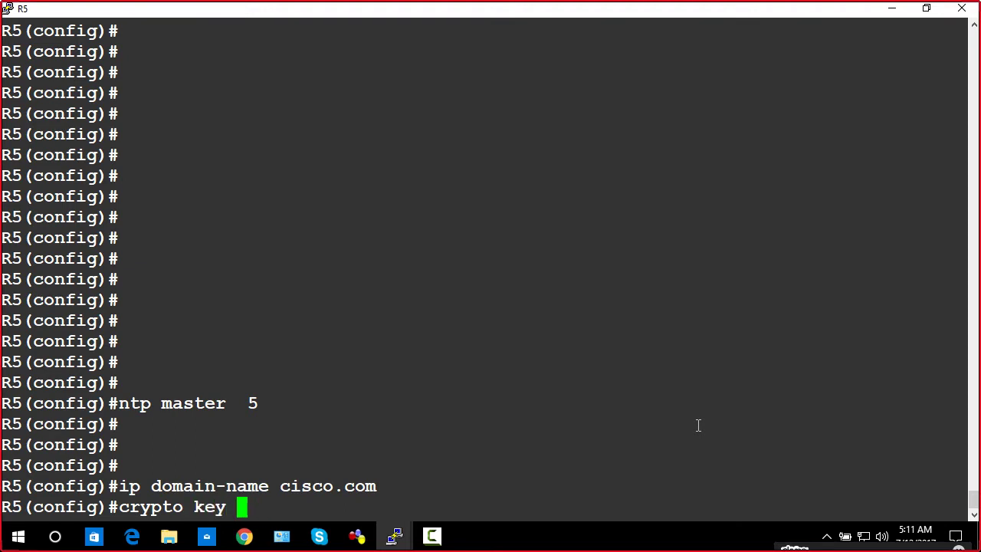
{"action": "type", "text": "gen rsa "}
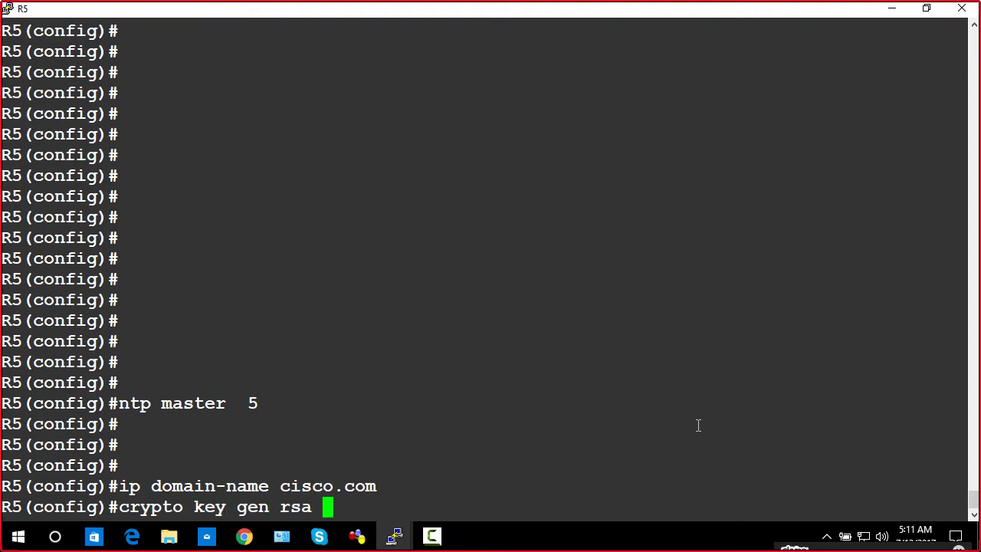
{"action": "type", "text": "label "}
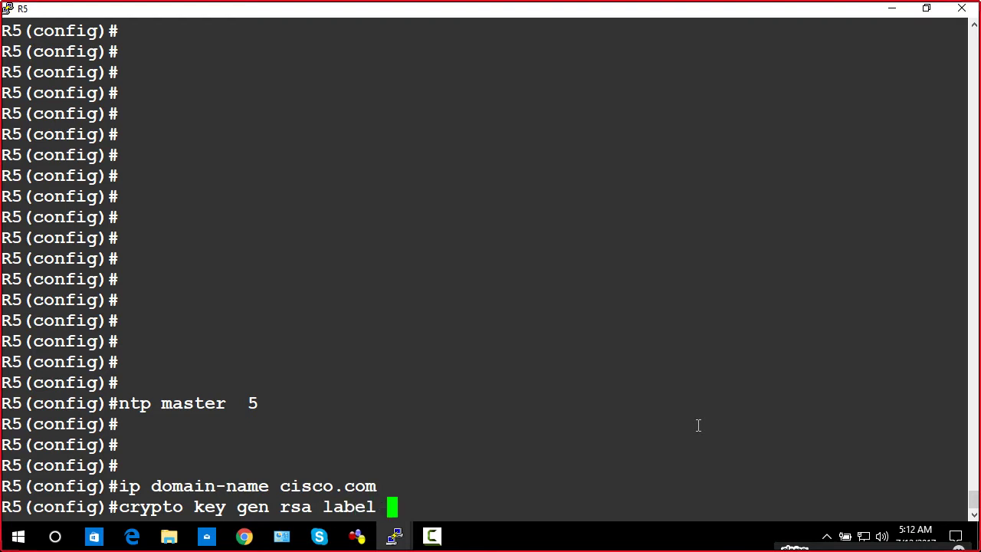
{"action": "type", "text": "CCDE"}
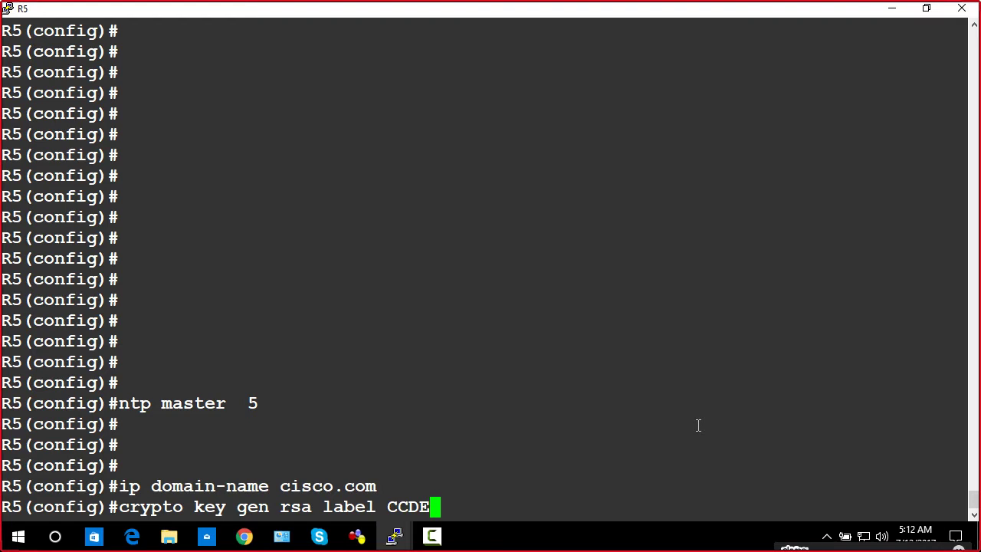
{"action": "key", "text": "Return"}
{"action": "key", "text": "Return"}
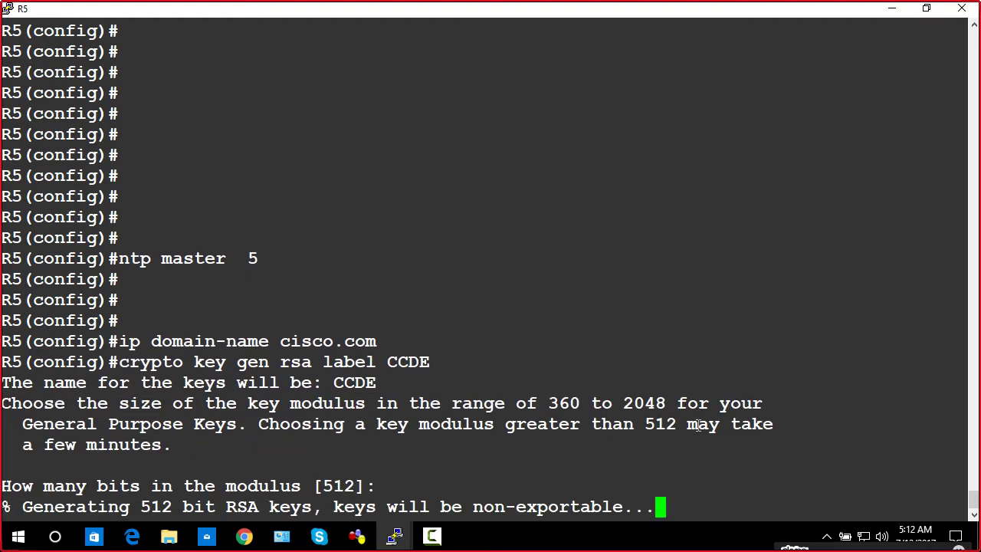
{"action": "key", "text": "Return"}
{"action": "key", "text": "Return"}
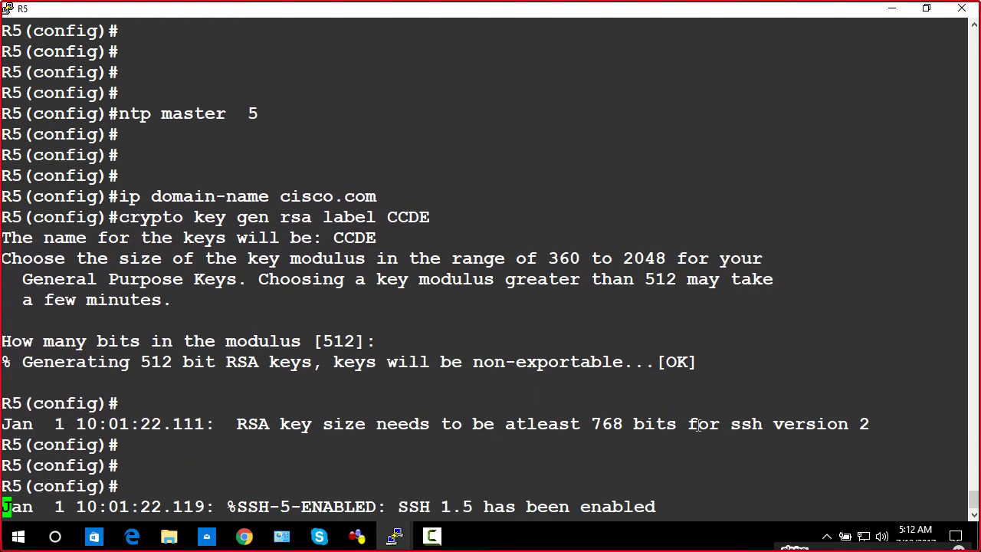
Enable the HTTP server and create certificate server CCDE with its database URL flash:
{"action": "type", "text": "ip http server"}
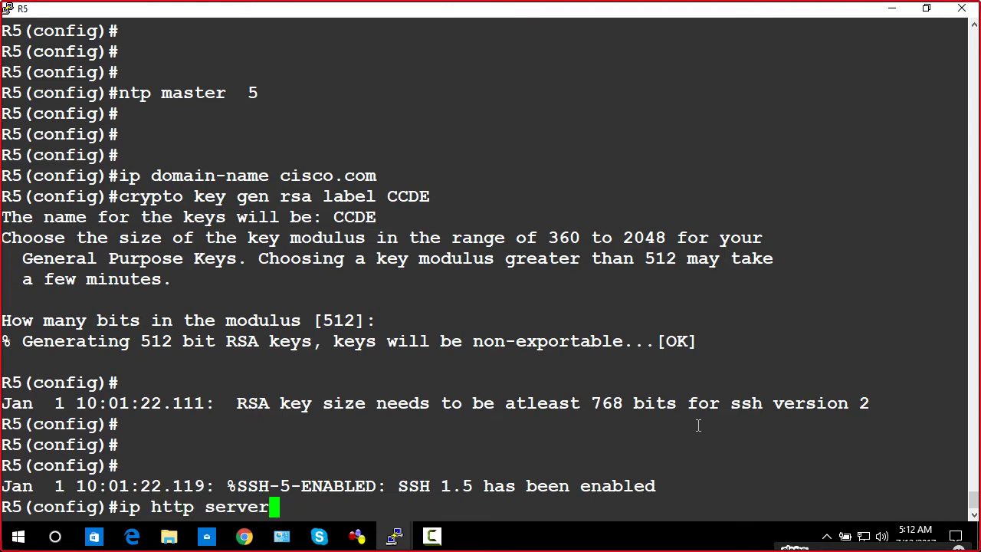
{"action": "key", "text": "Return"}
{"action": "type", "text": "cry"}
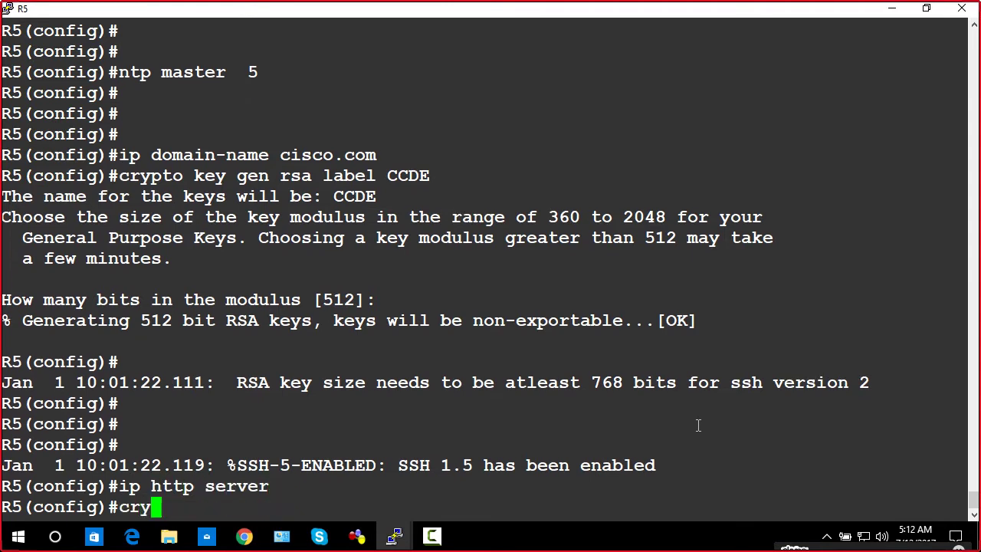
{"action": "type", "text": "pto pki se"}
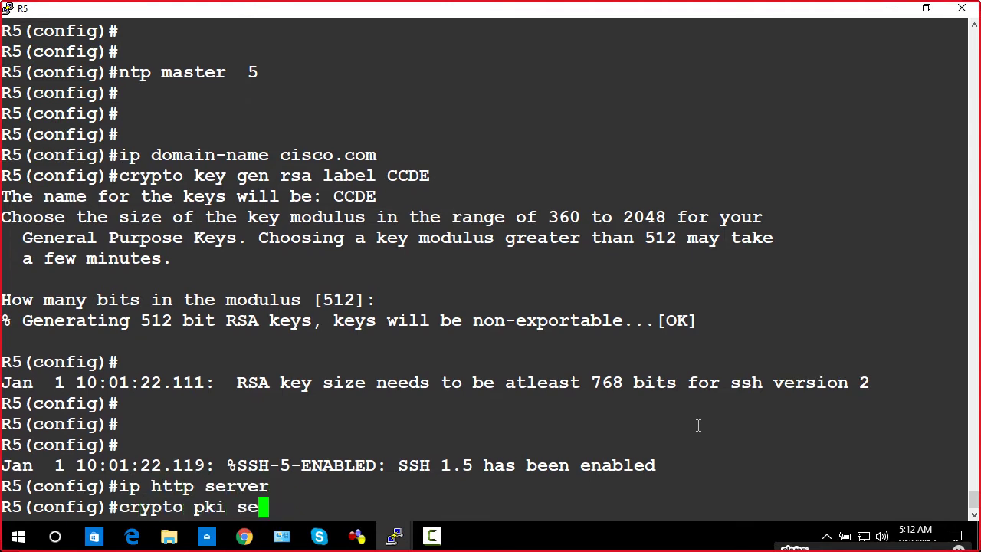
{"action": "type", "text": "rver CCDE"}
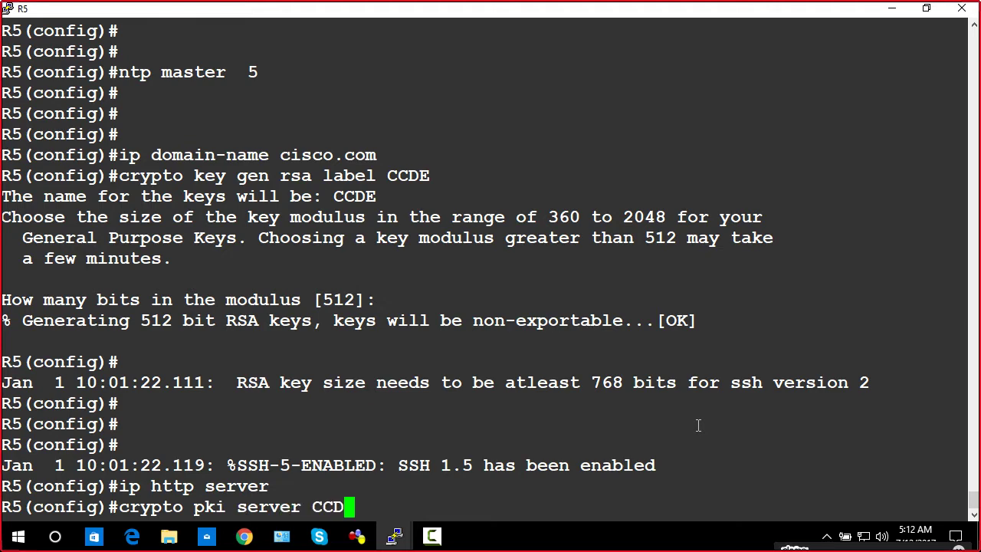
{"action": "key", "text": "Return"}
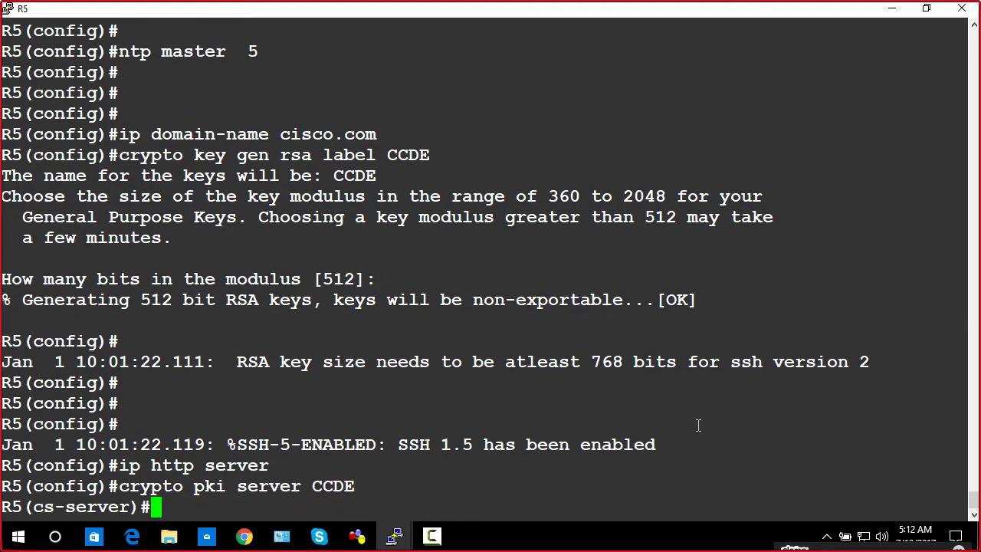
{"action": "type", "text": "data"}
{"action": "key", "text": "Tab"}
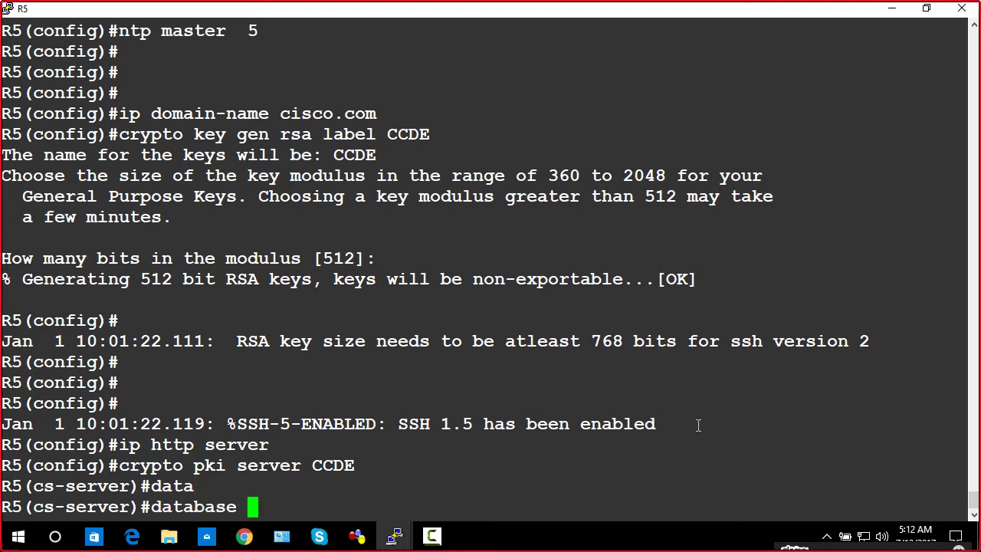
{"action": "type", "text": "u"}
{"action": "key", "text": "Tab"}
{"action": "type", "text": "rl"}
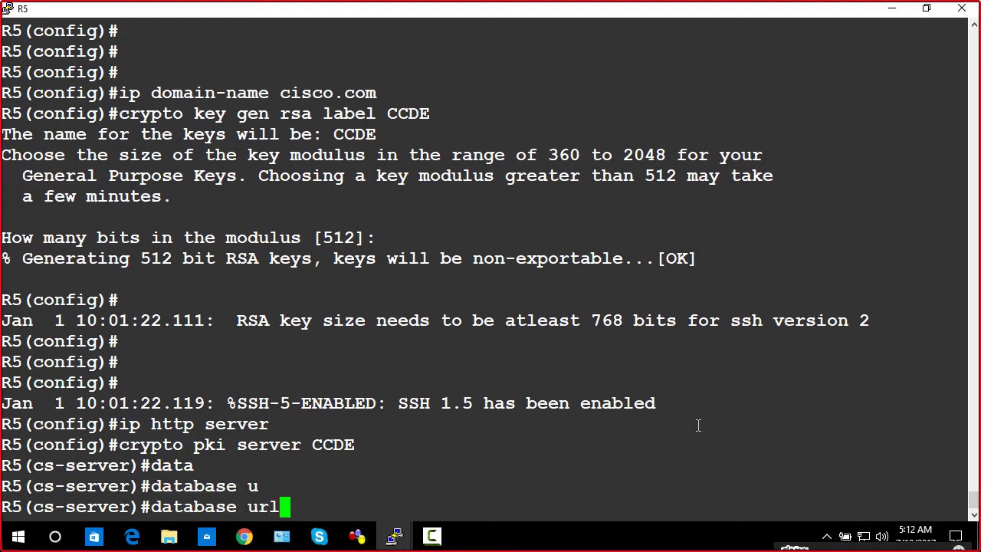
{"action": "type", "text": " flash:"}
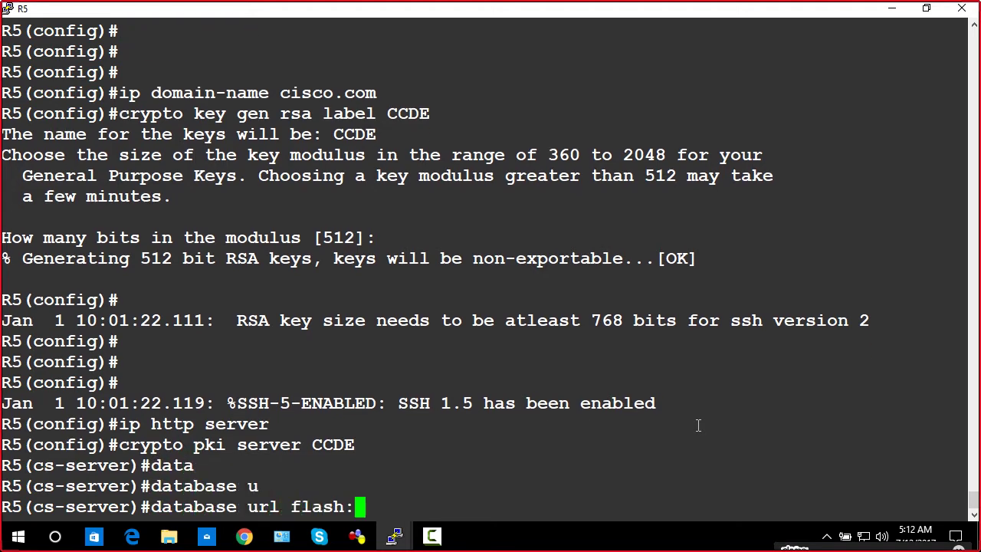
{"action": "key", "text": "Return"}
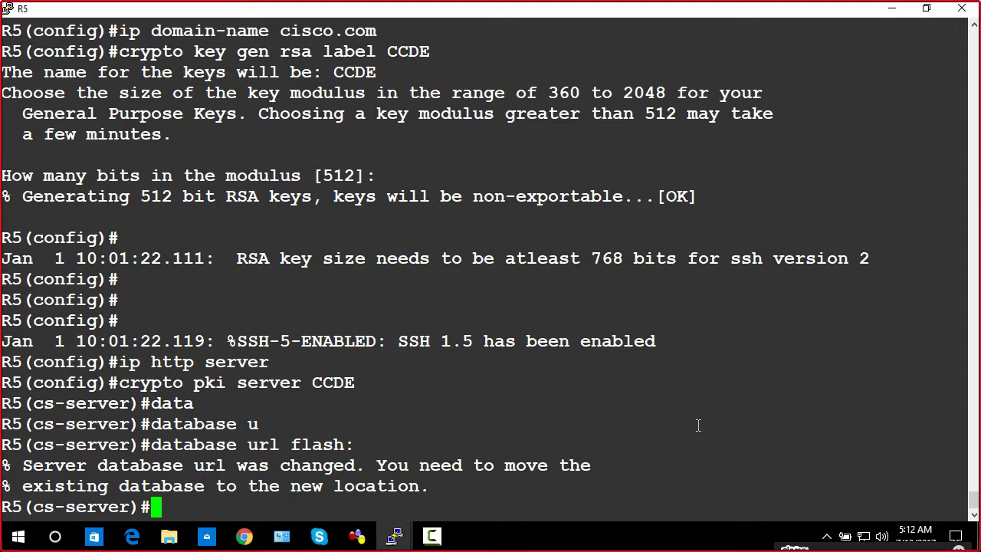
Make CCDE grant enrollments automatically, then enable it with a confirmed private key passphrase
{"action": "type", "text": "autp"}
{"action": "key", "text": "Tab"}
{"action": "key", "text": "BackSpace"}
{"action": "key", "text": "BackSpace"}
{"action": "key", "text": "BackSpace"}
{"action": "key", "text": "BackSpace"}
{"action": "type", "text": "gra"}
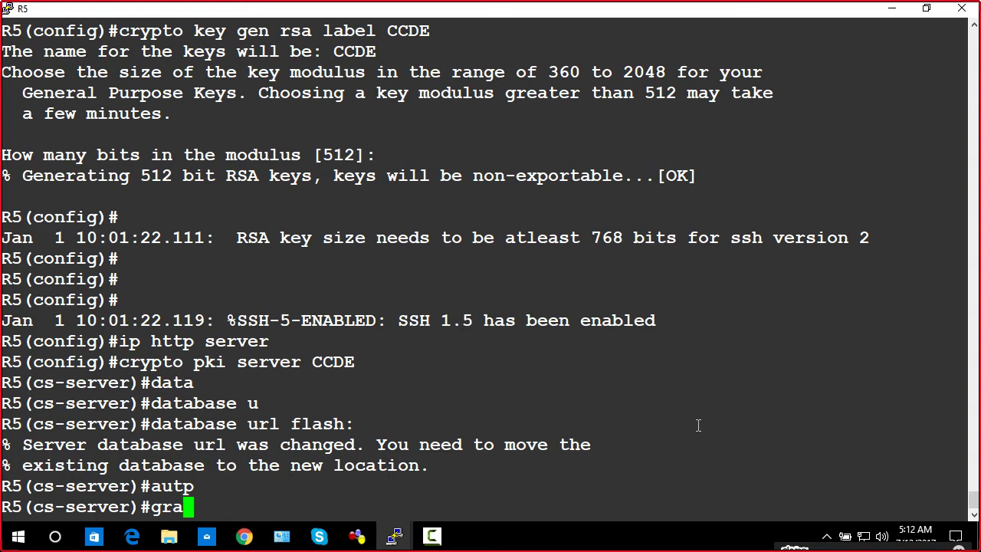
{"action": "key", "text": "Tab"}
{"action": "type", "text": "nt au"}
{"action": "key", "text": "Tab"}
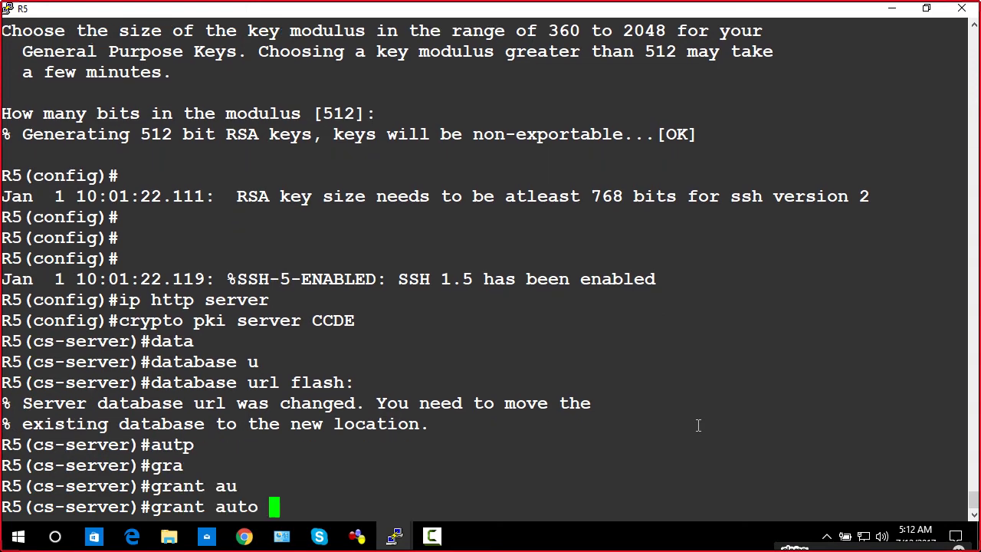
{"action": "key", "text": "Return"}
{"action": "type", "text": "no sh"}
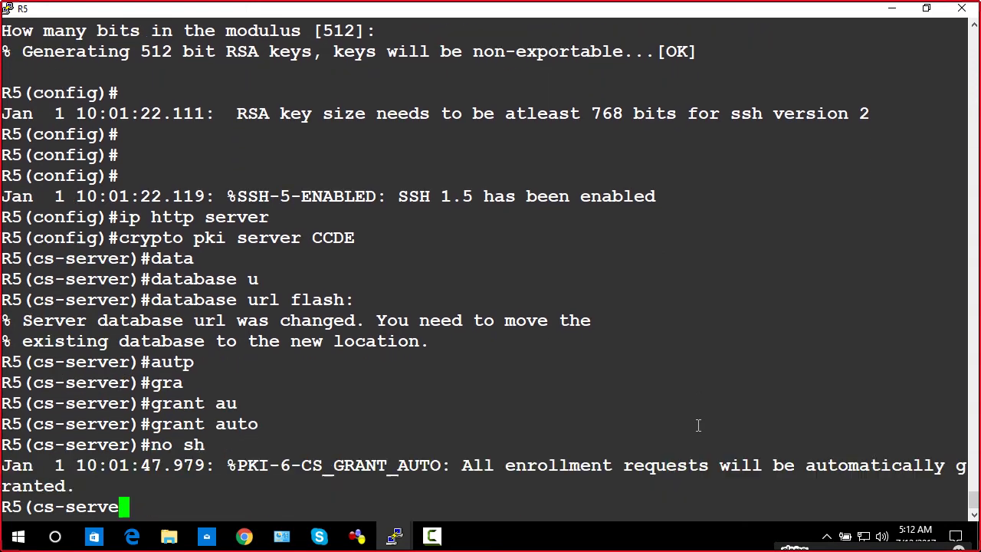
{"action": "key", "text": "Return"}
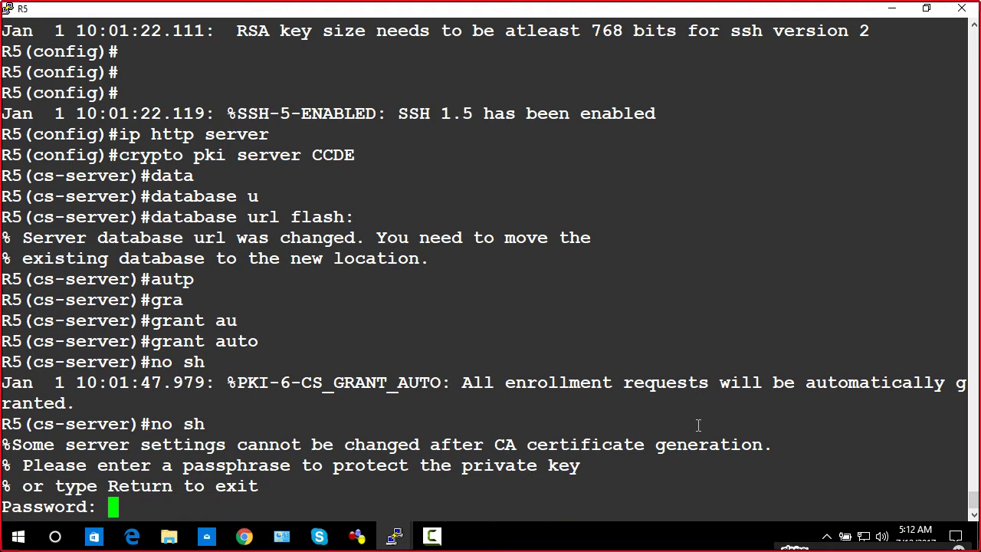
{"action": "key", "text": "Return"}
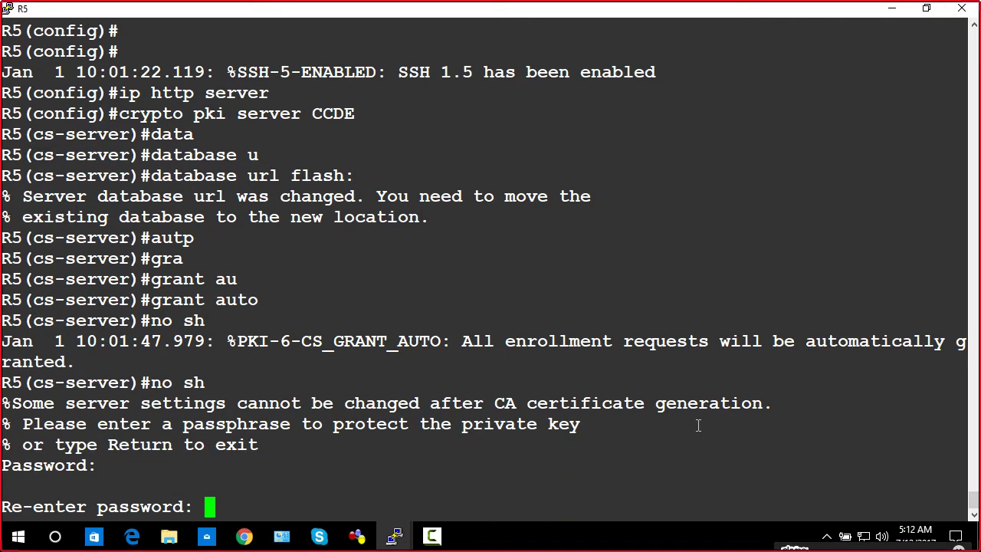
{"action": "key", "text": "Return"}
{"action": "key", "text": "Return"}
{"action": "key", "text": "Return"}
{"action": "key", "text": "Return"}
{"action": "key", "text": "Return"}
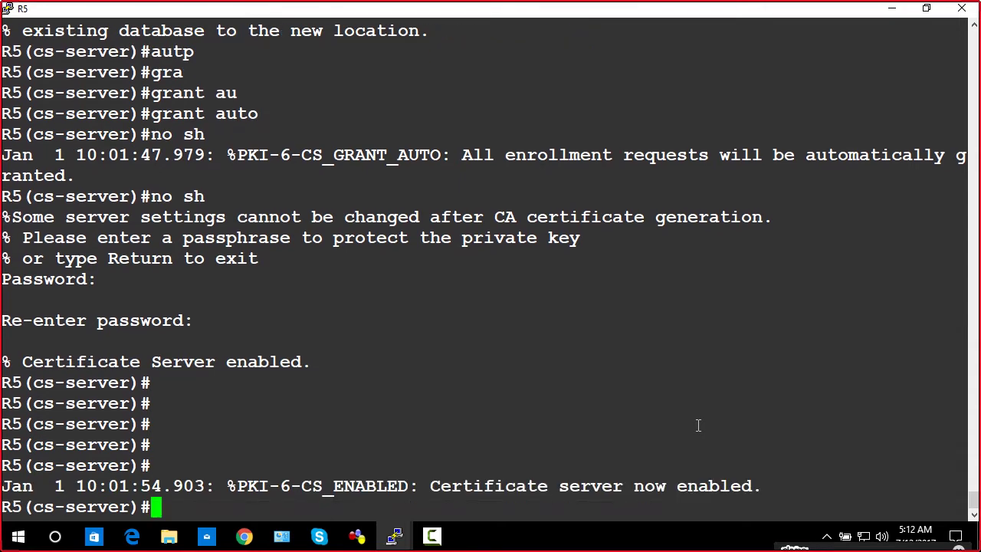
Exit certificate server configuration mode back to global configuration
{"action": "type", "text": "exit"}
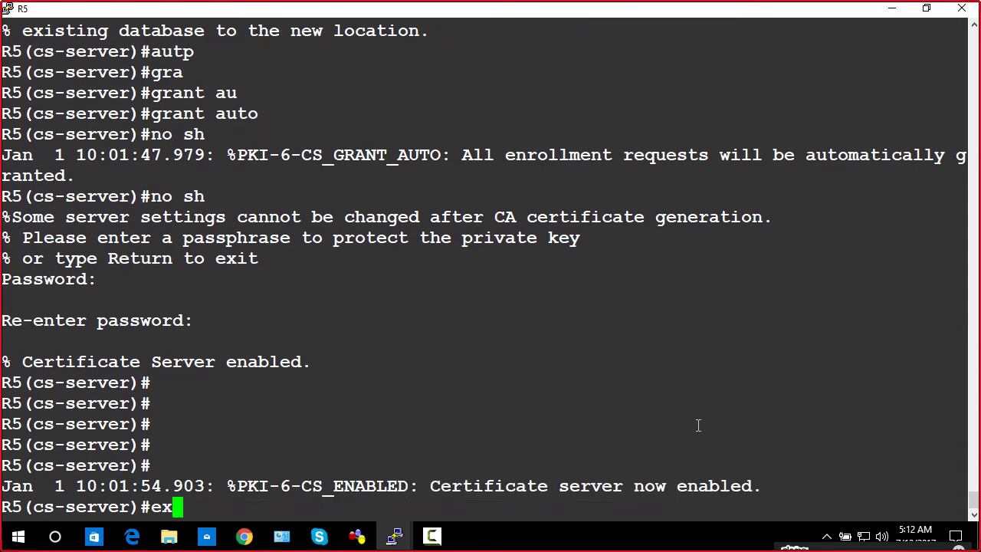
{"action": "key", "text": "Return"}
{"action": "key", "text": "Return"}
{"action": "key", "text": "Return"}
{"action": "key", "text": "Return"}
{"action": "key", "text": "Return"}
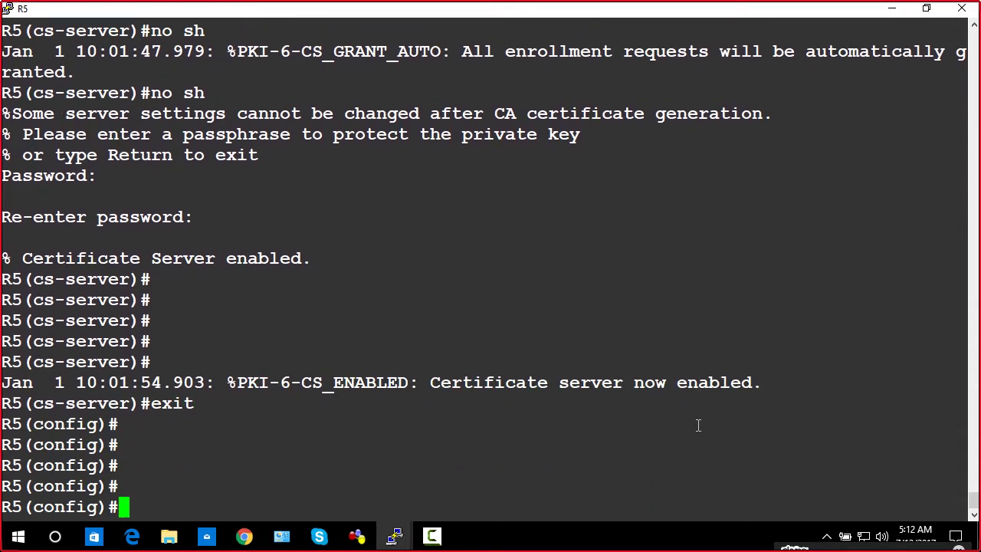
{"action": "key", "text": "Return"}
{"action": "key", "text": "Return"}
{"action": "key", "text": "Return"}
{"action": "key", "text": "Return"}
{"action": "key", "text": "Return"}
{"action": "key", "text": "Return"}
{"action": "key", "text": "Return"}
{"action": "key", "text": "Return"}
{"action": "key", "text": "Return"}
{"action": "key", "text": "Return"}
{"action": "key", "text": "Return"}
{"action": "key", "text": "Return"}
{"action": "key", "text": "Return"}
{"action": "key", "text": "Return"}
{"action": "key", "text": "Return"}
{"action": "key", "text": "Return"}
{"action": "key", "text": "Return"}
{"action": "key", "text": "Return"}
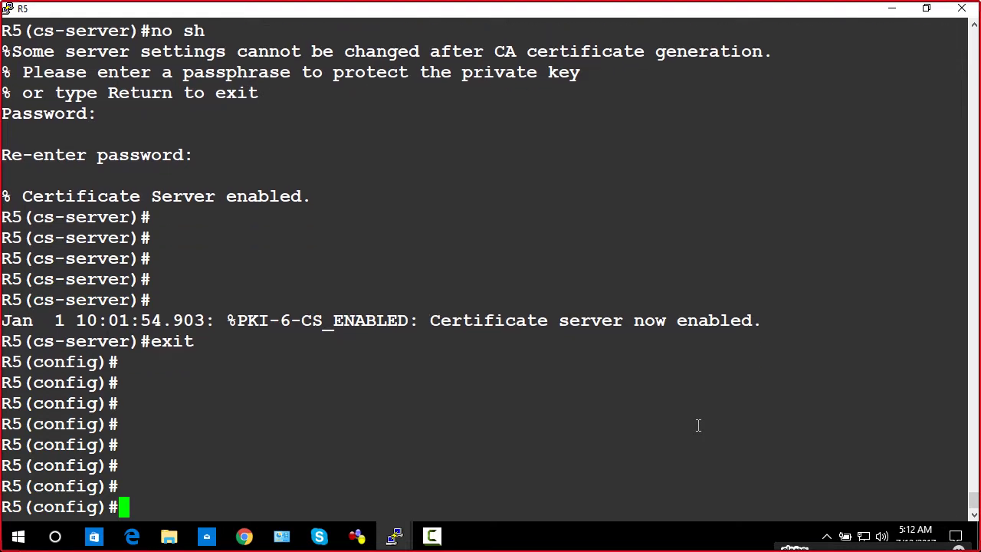
{"action": "key", "text": "Return"}
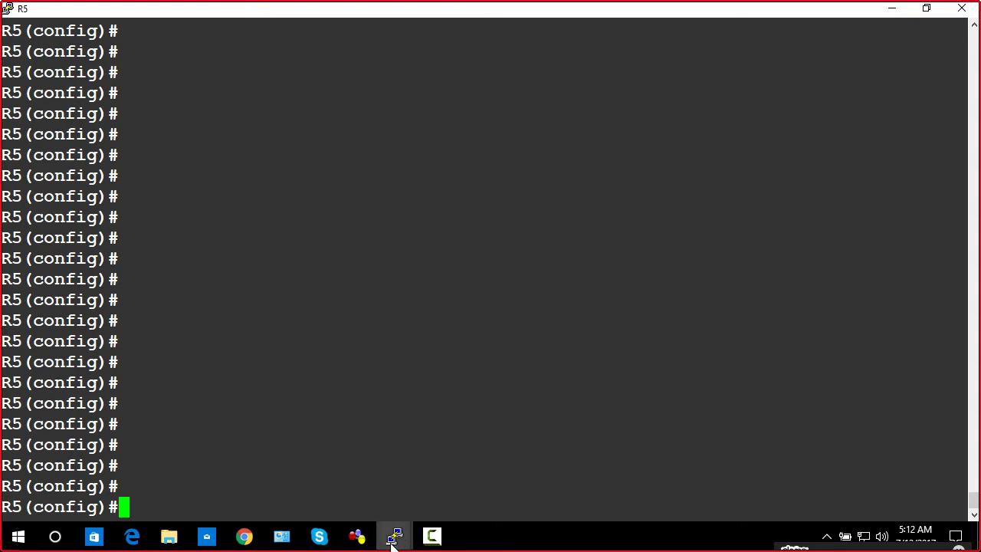
Check R6's current clock with 'do sh clock'
{"action": "mouse_move", "coordinate": [389, 536]}
{"action": "left_click", "coordinate": [857, 467]}
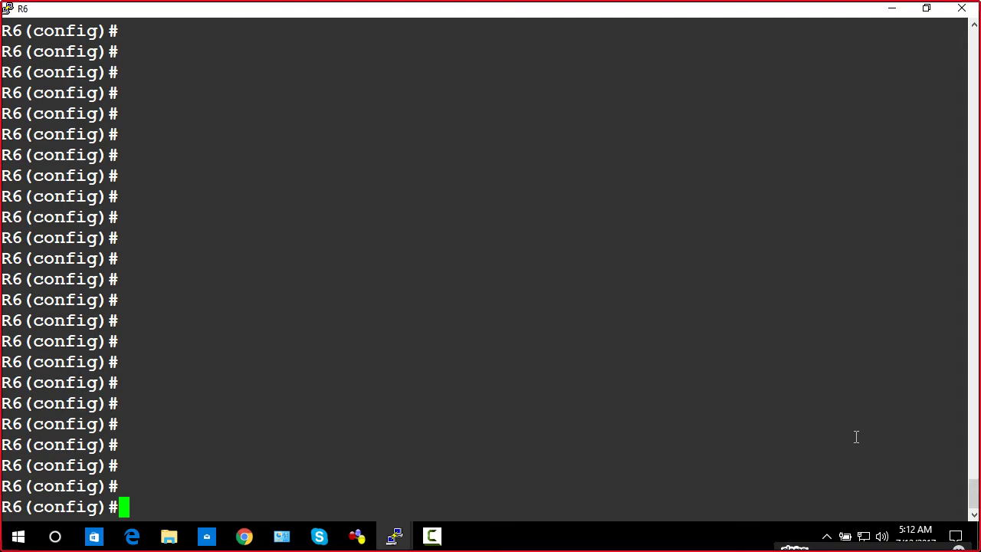
{"action": "type", "text": "do sh clocj"}
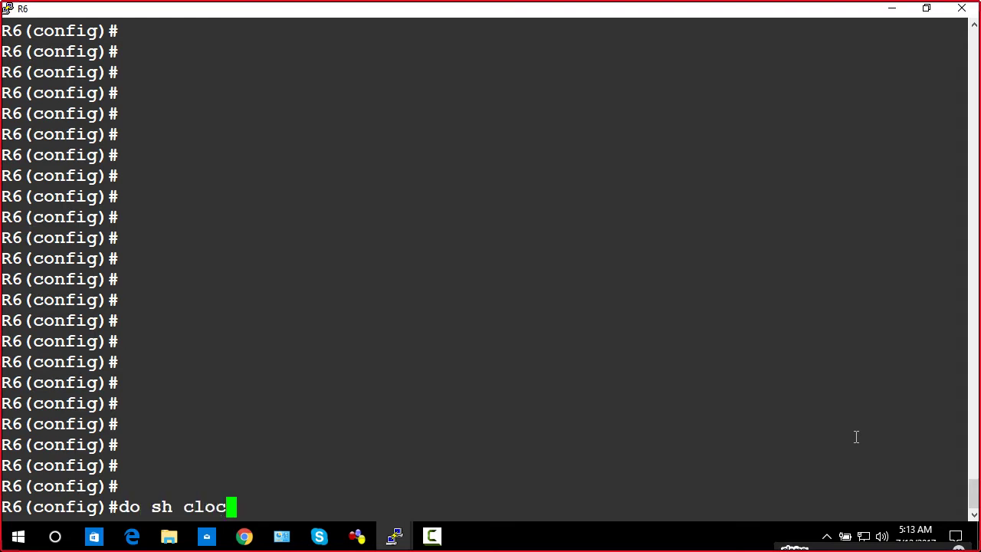
{"action": "key", "text": "BackSpace"}
{"action": "type", "text": "k"}
{"action": "key", "text": "Return"}
{"action": "key", "text": "Return"}
{"action": "key", "text": "Return"}
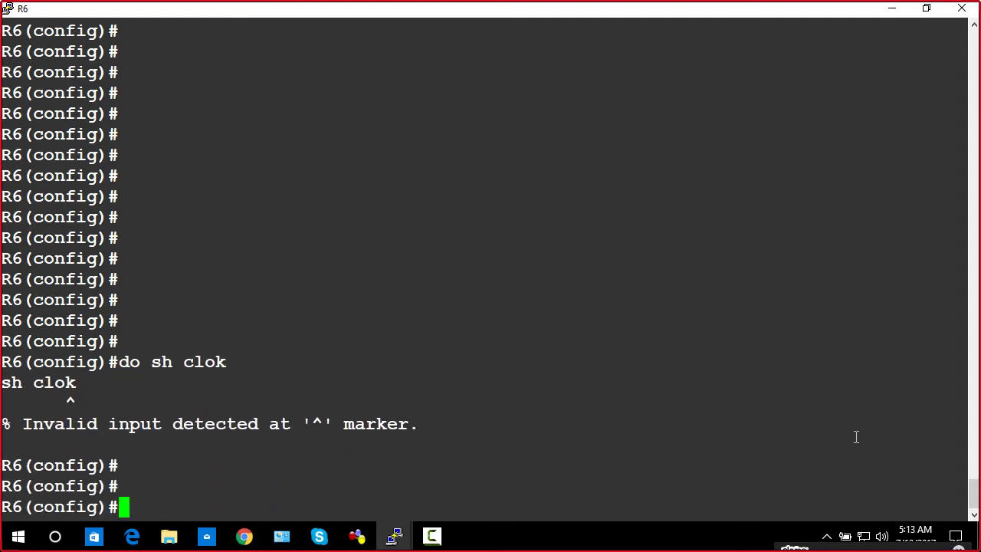
{"action": "type", "text": "s"}
{"action": "key", "text": "BackSpace"}
{"action": "type", "text": "dh c"}
{"action": "key", "text": "BackSpace"}
{"action": "key", "text": "BackSpace"}
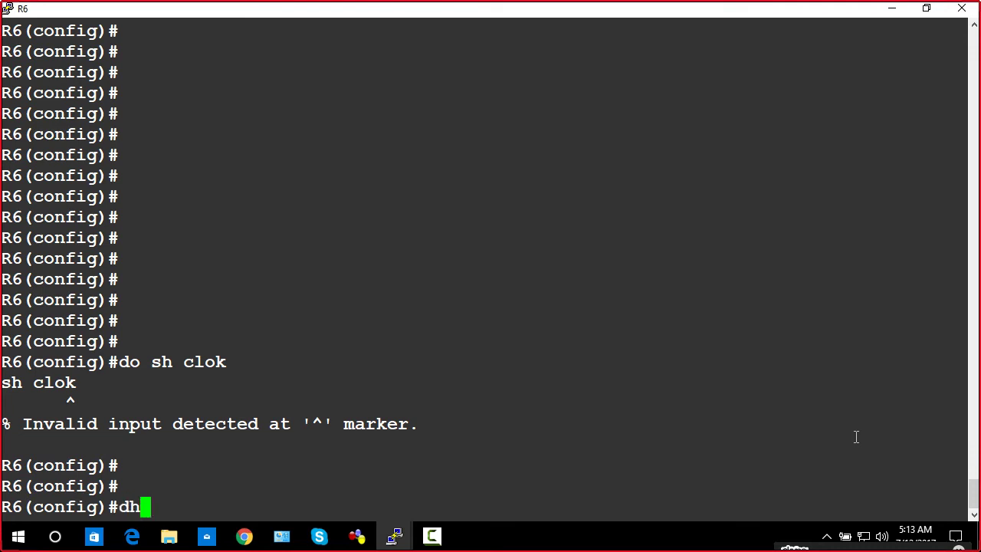
{"action": "key", "text": "BackSpace"}
{"action": "key", "text": "BackSpace"}
{"action": "type", "text": "do sh clo"}
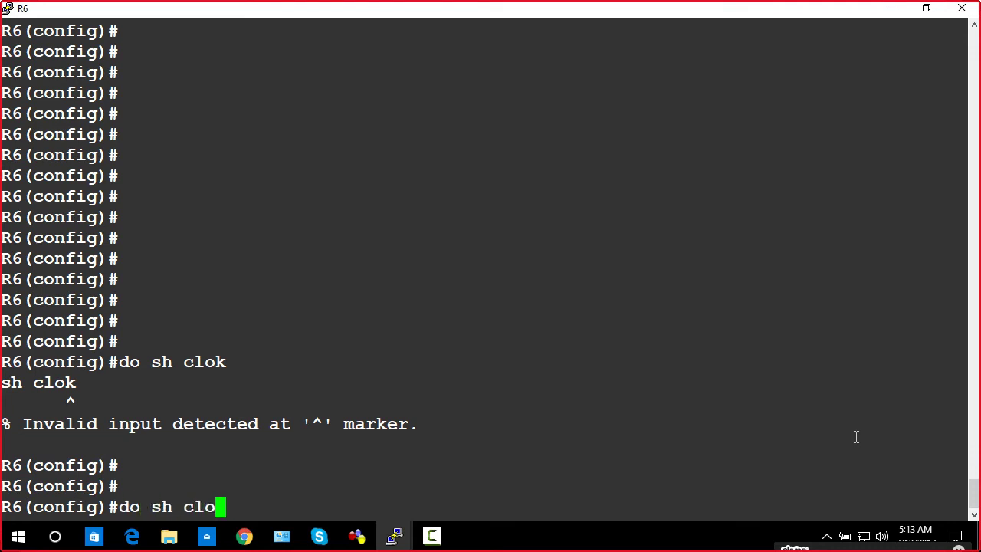
{"action": "type", "text": "ck"}
{"action": "key", "text": "Return"}
{"action": "key", "text": "Return"}
{"action": "key", "text": "Return"}
Set 5.5.5.2 as R6's NTP server with 'ntp server 5.5.5.2'
{"action": "type", "text": "ig)#i"}
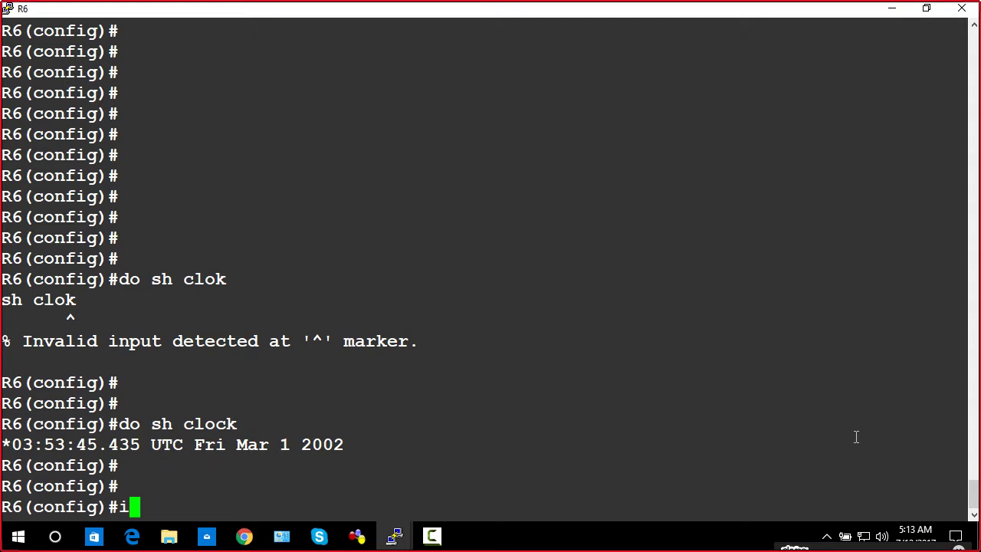
{"action": "type", "text": "p ntp serer "}
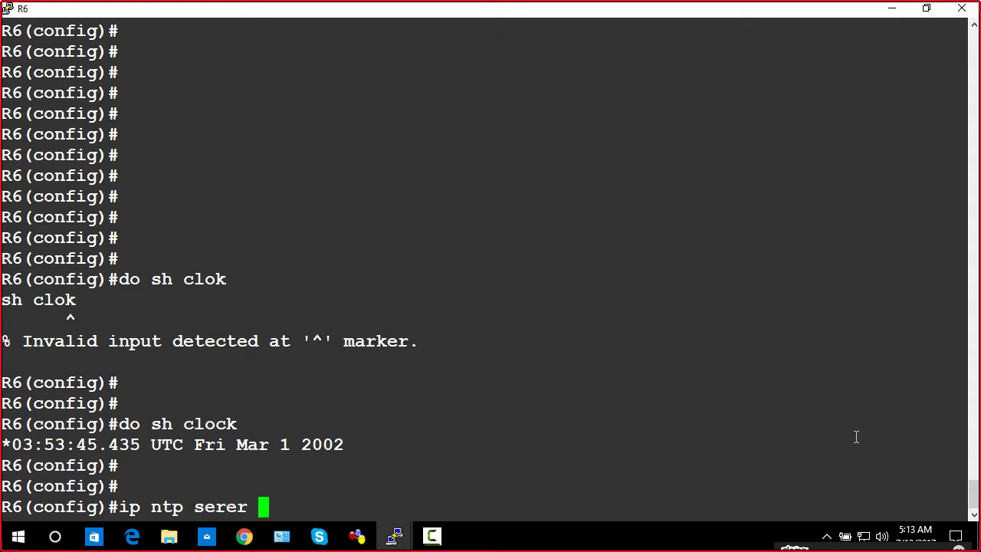
{"action": "type", "text": "5.5"}
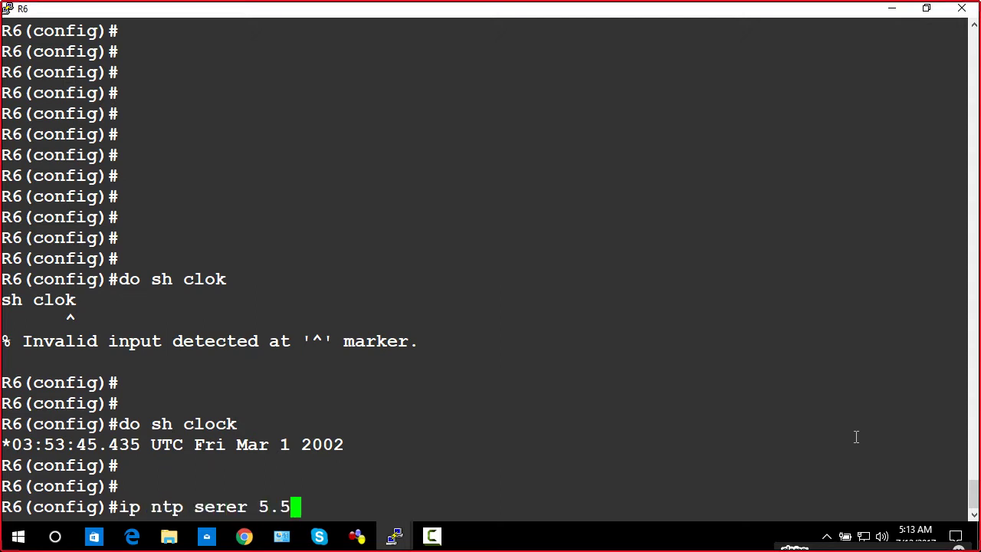
{"action": "type", "text": ".5.2"}
{"action": "key", "text": "Return"}
{"action": "key", "text": "Up"}
{"action": "key", "text": "Left"}
{"action": "key", "text": "Left"}
{"action": "key", "text": "Left"}
{"action": "key", "text": "Left"}
{"action": "key", "text": "Left"}
{"action": "key", "text": "Left"}
{"action": "key", "text": "Left"}
{"action": "key", "text": "Left"}
{"action": "key", "text": "Left"}
{"action": "key", "text": "Left"}
{"action": "key", "text": "Left"}
{"action": "key", "text": "Left"}
{"action": "key", "text": "Left"}
{"action": "key", "text": "Left"}
{"action": "key", "text": "Left"}
{"action": "key", "text": "Left"}
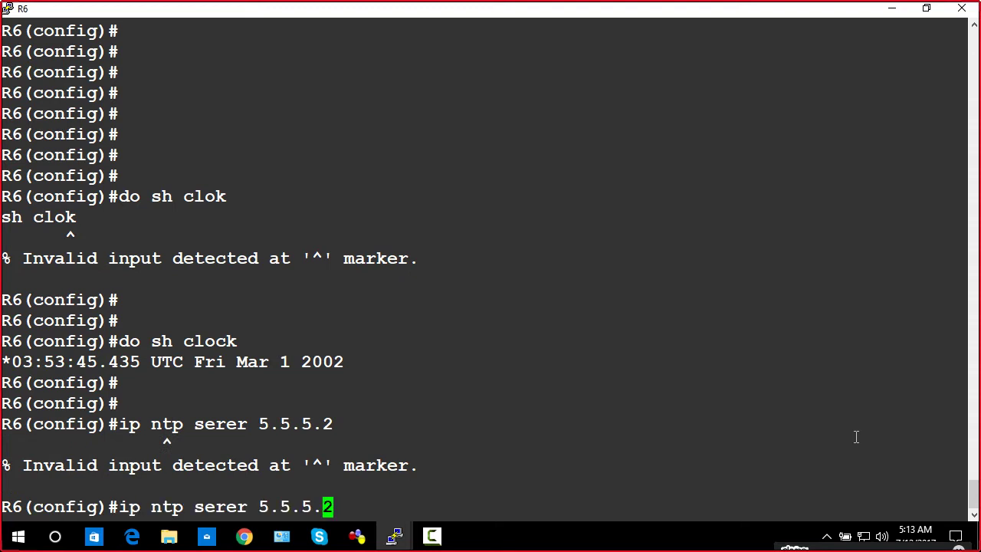
{"action": "key", "text": "Left"}
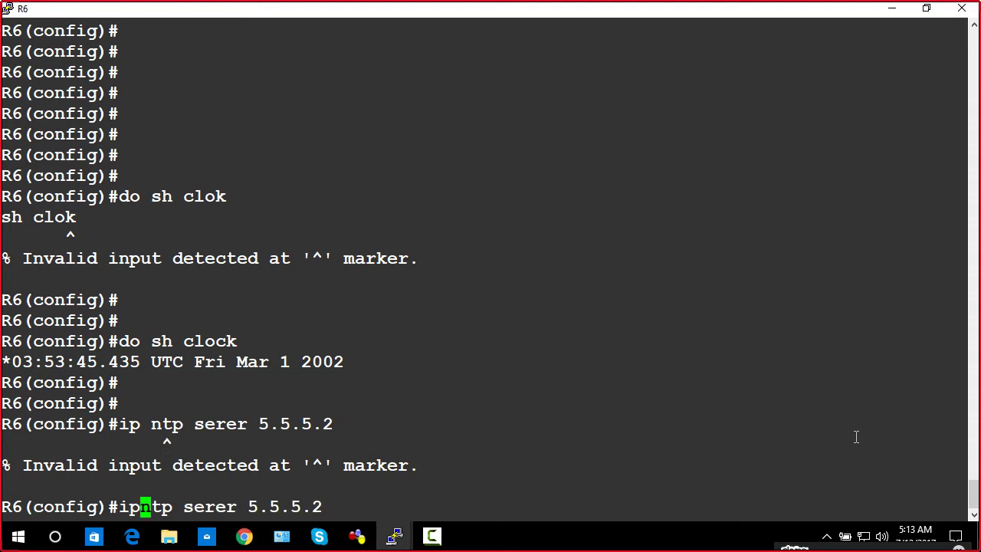
{"action": "key", "text": "BackSpace"}
{"action": "key", "text": "BackSpace"}
{"action": "key", "text": "BackSpace"}
{"action": "key", "text": "Return"}
{"action": "key", "text": "Return"}
{"action": "key", "text": "Return"}
{"action": "key", "text": "Return"}
{"action": "key", "text": "Up"}
{"action": "key", "text": "Left"}
{"action": "key", "text": "Left"}
{"action": "key", "text": "Left"}
{"action": "key", "text": "Left"}
{"action": "key", "text": "Left"}
{"action": "key", "text": "Left"}
{"action": "key", "text": "Left"}
{"action": "key", "text": "Left"}
{"action": "key", "text": "Left"}
{"action": "key", "text": "Left"}
{"action": "key", "text": "Left"}
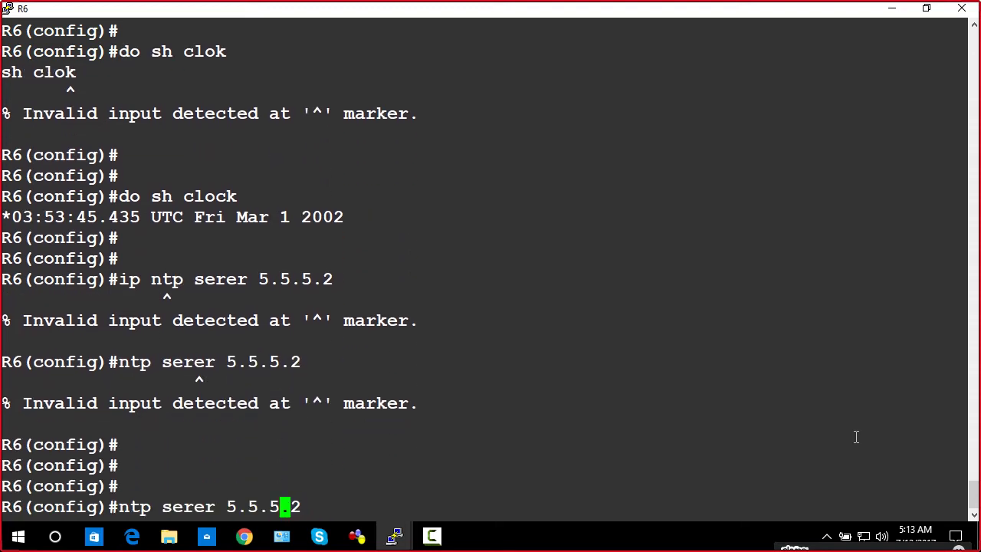
{"action": "key", "text": "Right"}
{"action": "type", "text": "v"}
{"action": "key", "text": "Return"}
{"action": "key", "text": "Return"}
{"action": "key", "text": "Return"}
{"action": "key", "text": "Return"}
{"action": "key", "text": "Return"}
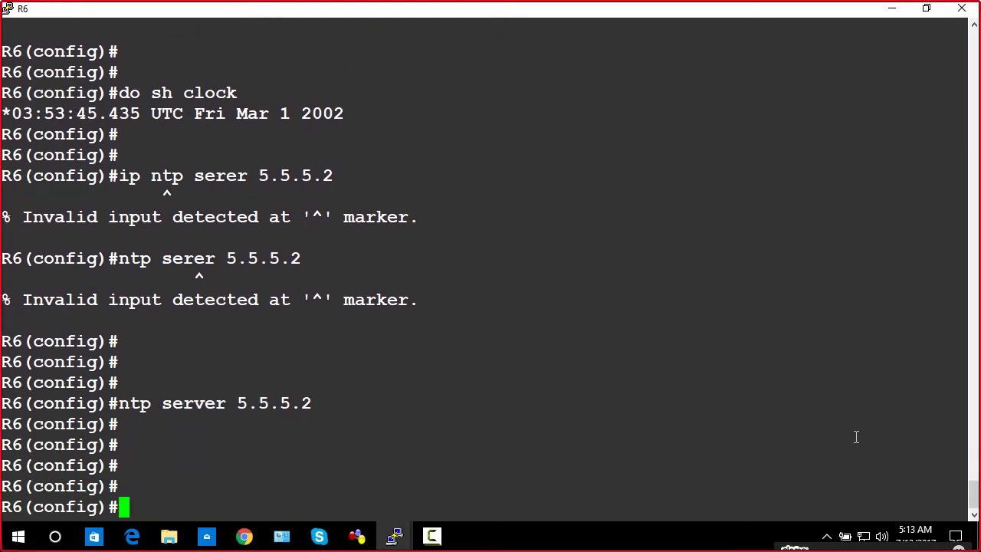
Re-check the clock until it shows the synced time, 10:02 UTC Sun Jan 1 2017
{"action": "type", "text": "do sh clcok"}
{"action": "key", "text": "Return"}
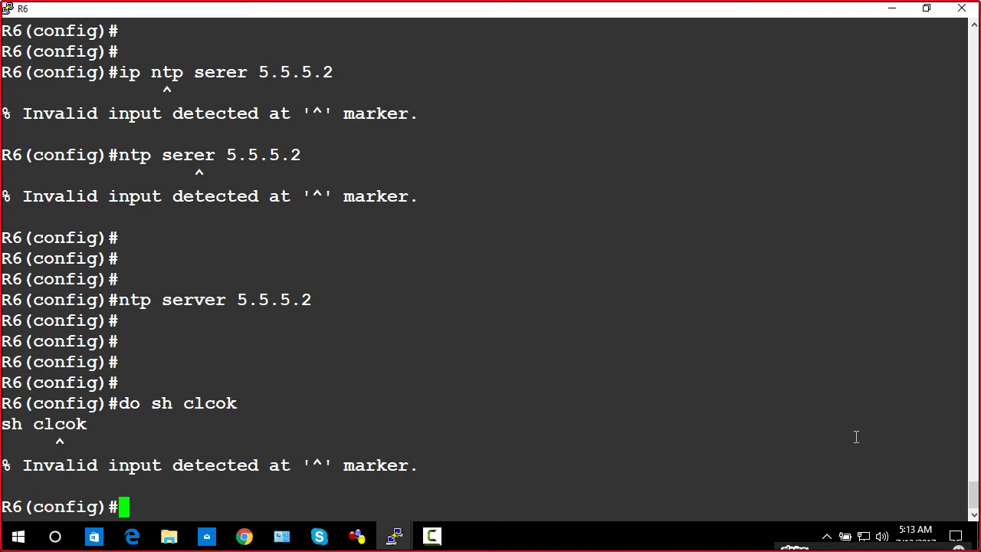
{"action": "key", "text": "Up"}
{"action": "key", "text": "Left"}
{"action": "key", "text": "Left"}
{"action": "key", "text": "BackSpace"}
{"action": "key", "text": "Right"}
{"action": "type", "text": "c"}
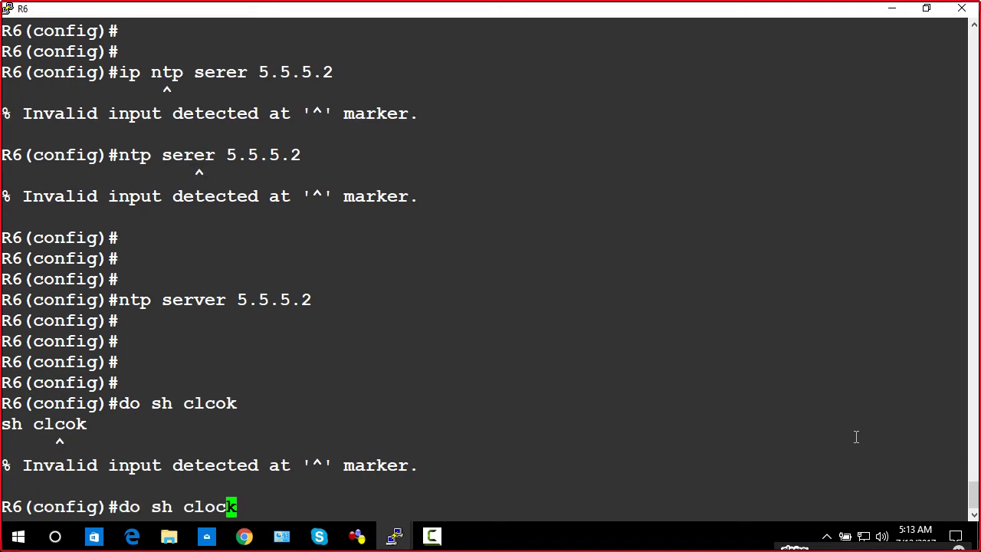
{"action": "key", "text": "Return"}
{"action": "key", "text": "Return"}
{"action": "key", "text": "Return"}
{"action": "key", "text": "Return"}
{"action": "key", "text": "Return"}
{"action": "key", "text": "Return"}
{"action": "key", "text": "Return"}
{"action": "key", "text": "Return"}
{"action": "key", "text": "Return"}
{"action": "key", "text": "Return"}
{"action": "key", "text": "Return"}
{"action": "key", "text": "Return"}
{"action": "key", "text": "Return"}
{"action": "key", "text": "Return"}
{"action": "key", "text": "Return"}
{"action": "key", "text": "Return"}
{"action": "key", "text": "Return"}
{"action": "key", "text": "Return"}
{"action": "key", "text": "Return"}
{"action": "key", "text": "Return"}
{"action": "key", "text": "Return"}
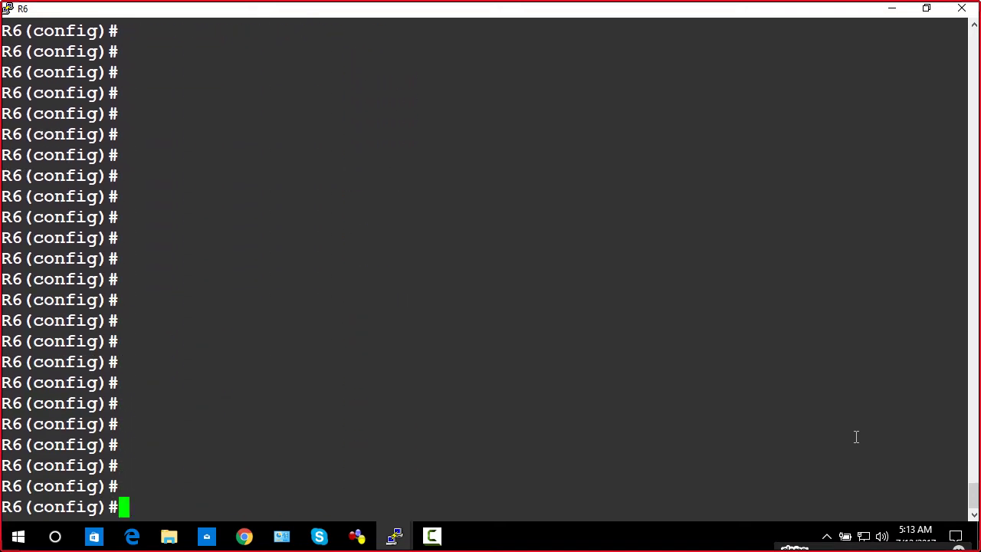
{"action": "key", "text": "Up"}
{"action": "key", "text": "Return"}
{"action": "key", "text": "Up"}
{"action": "key", "text": "Return"}
{"action": "key", "text": "Return"}
{"action": "key", "text": "Return"}
{"action": "key", "text": "Return"}
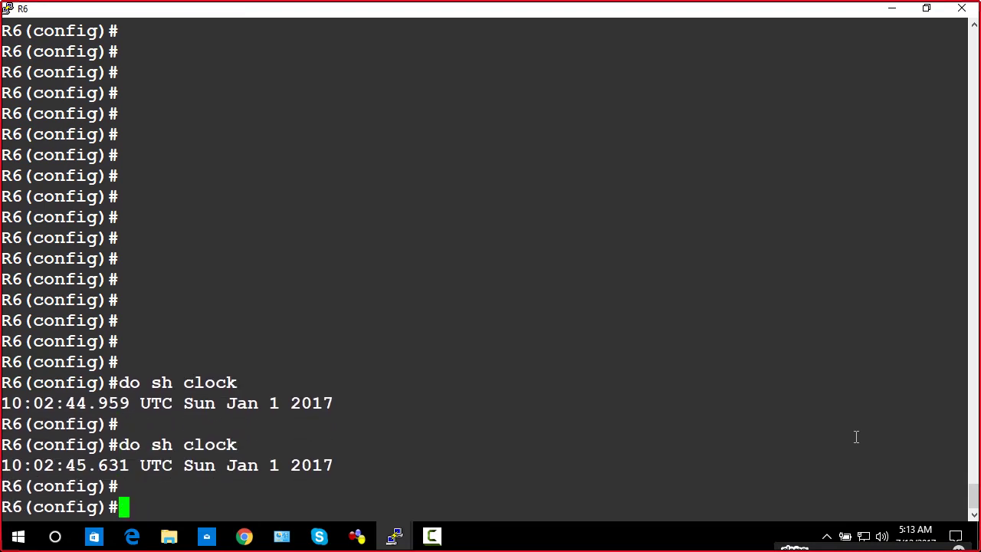
Set R6's domain name to cisco.com
{"action": "type", "text": "ipdomai"}
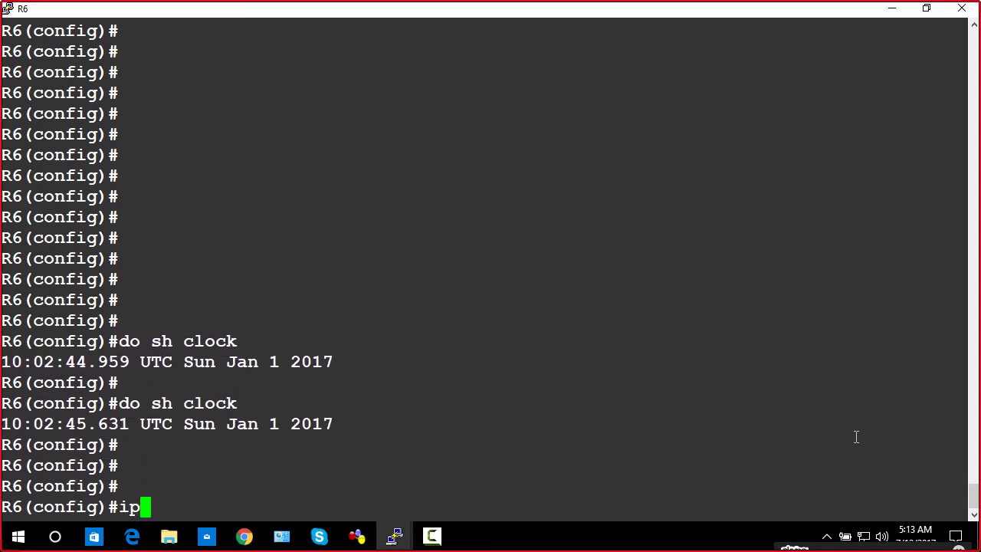
{"action": "key", "text": "BackSpace"}
{"action": "key", "text": "BackSpace"}
{"action": "key", "text": "BackSpace"}
{"action": "key", "text": "BackSpace"}
{"action": "key", "text": "BackSpace"}
{"action": "type", "text": "domain-name cisco/c"}
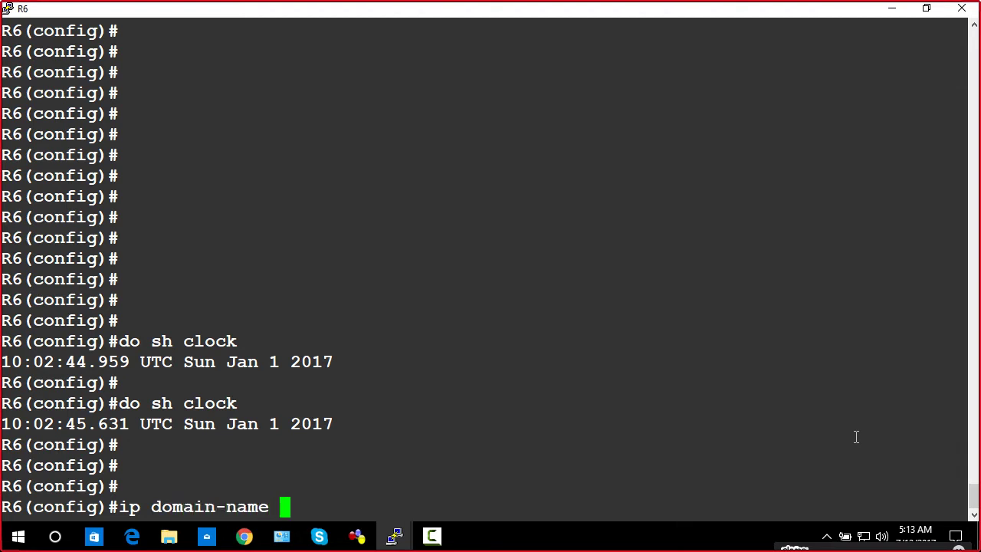
{"action": "key", "text": "BackSpace"}
{"action": "key", "text": "BackSpace"}
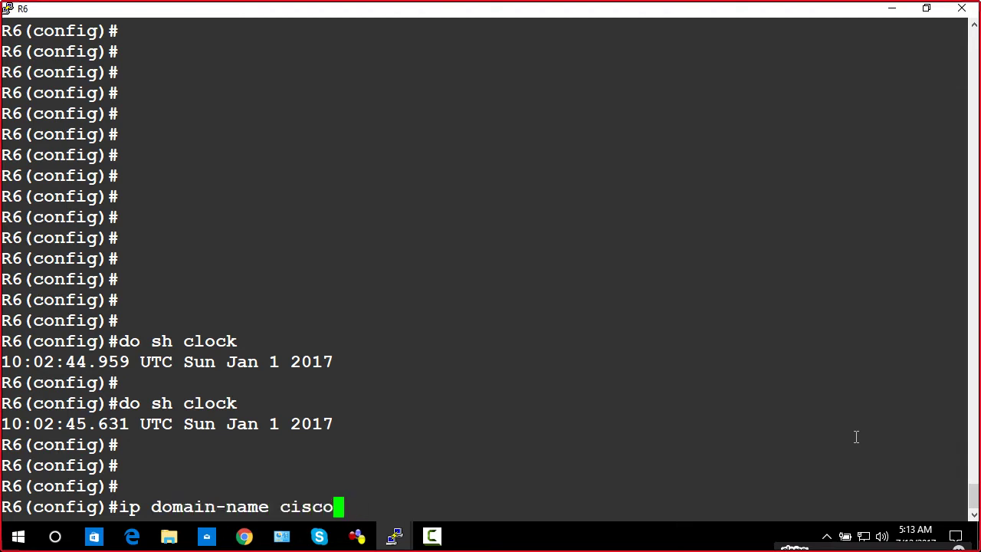
{"action": "type", "text": ".com"}
{"action": "key", "text": "Return"}
Generate RSA keys on R6 with the default 512-bit size
{"action": "type", "text": "cru"}
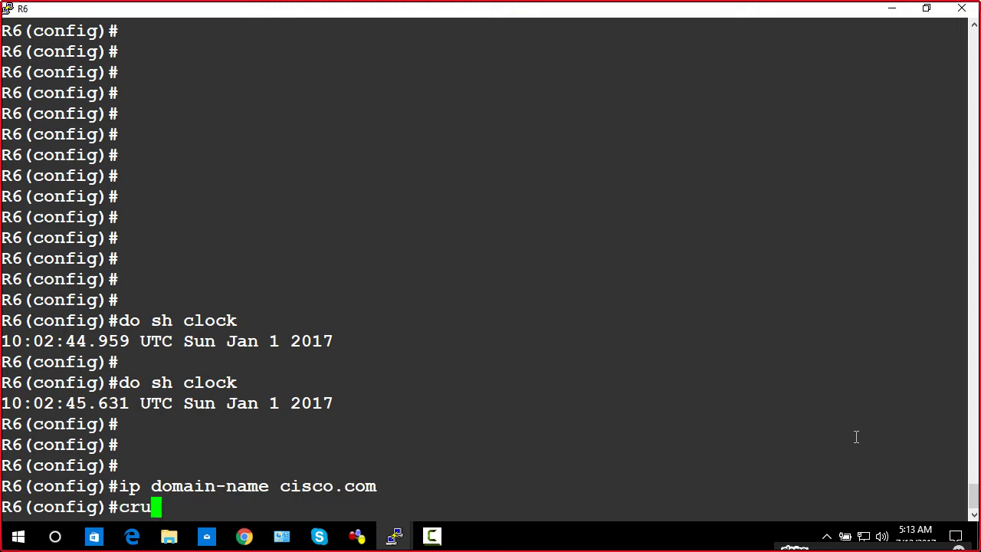
{"action": "key", "text": "BackSpace"}
{"action": "type", "text": "yp"}
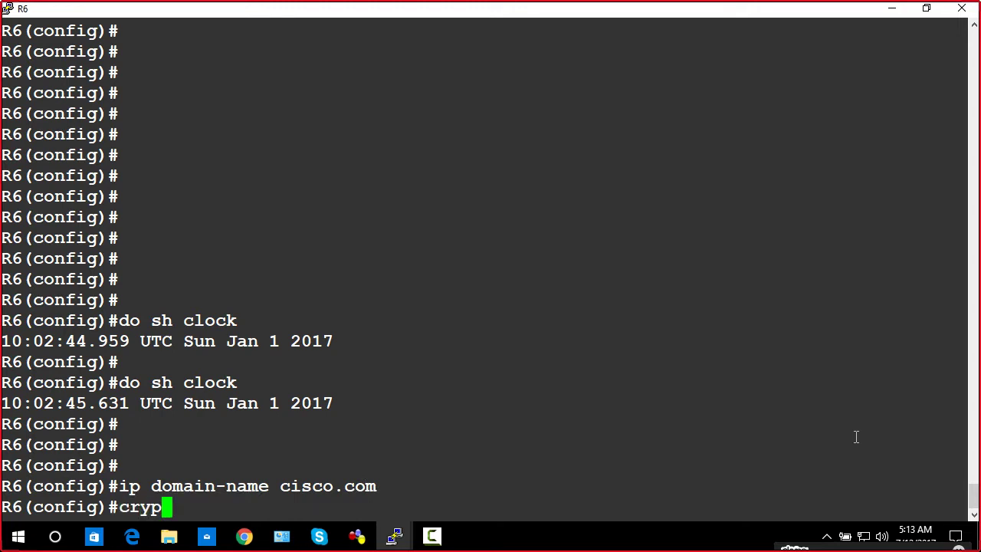
{"action": "type", "text": "to key "}
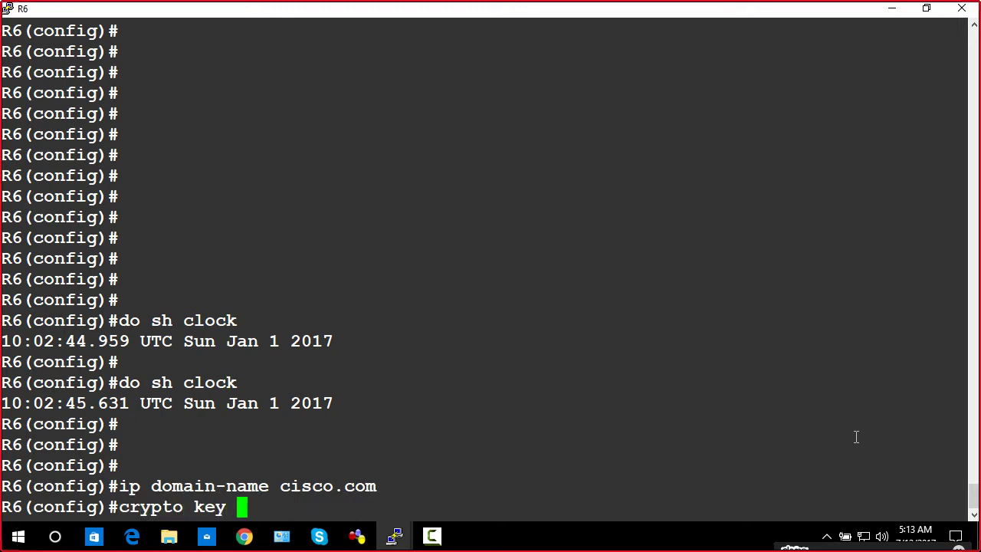
{"action": "type", "text": "gen rsa"}
{"action": "key", "text": "Return"}
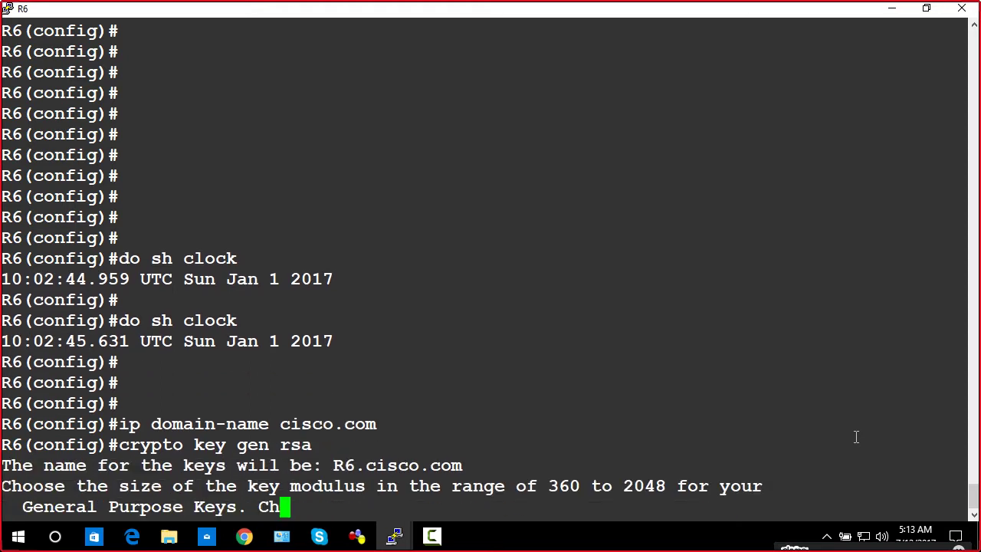
{"action": "key", "text": "Return"}
{"action": "key", "text": "Return"}
{"action": "key", "text": "Return"}
{"action": "key", "text": "Return"}
{"action": "key", "text": "Return"}
{"action": "key", "text": "Return"}
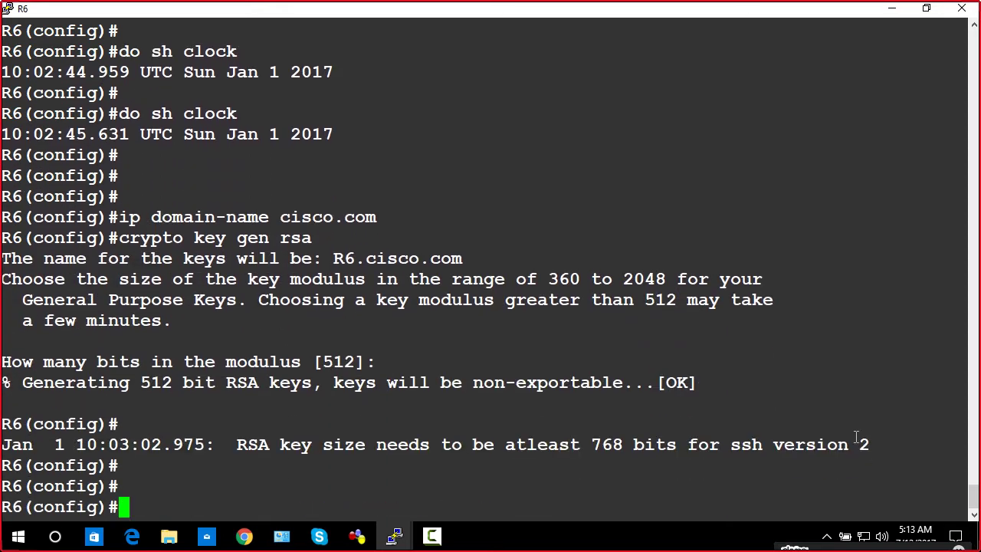
Create the crypto CA trustpoint named CCNA
{"action": "type", "text": "cryp"}
{"action": "key", "text": "Tab"}
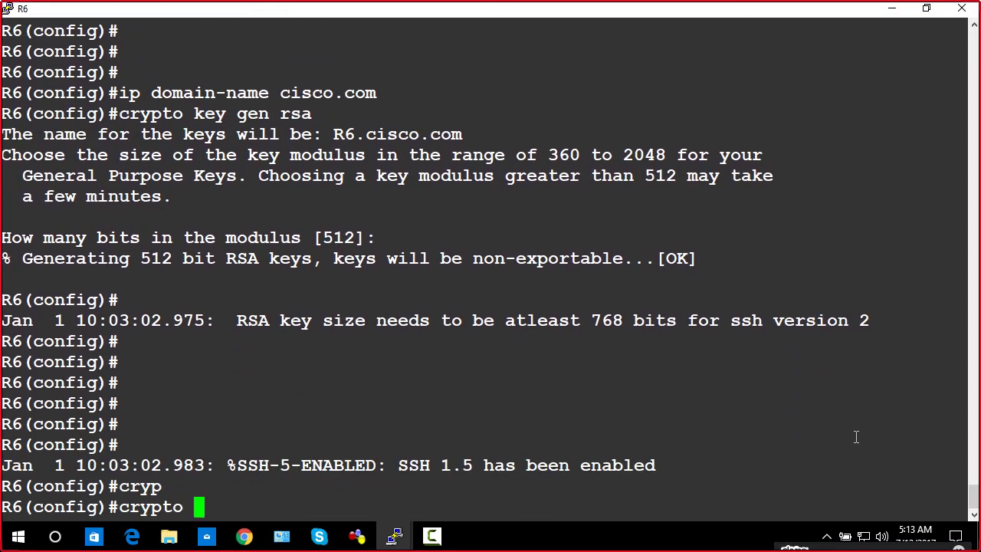
{"action": "type", "text": "t"}
{"action": "type", "text": "ru"}
{"action": "key", "text": "Tab"}
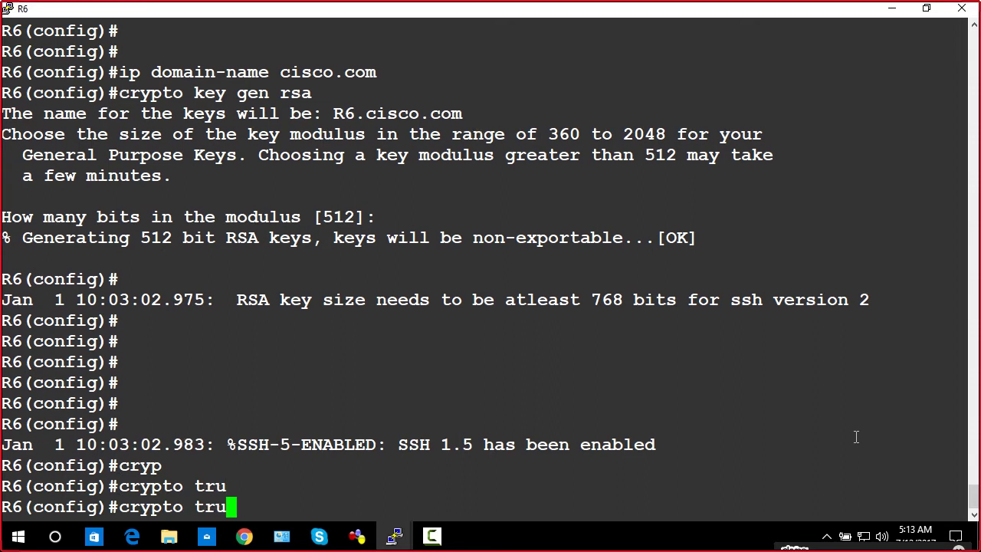
{"action": "key", "text": "BackSpace"}
{"action": "key", "text": "BackSpace"}
{"action": "key", "text": "BackSpace"}
{"action": "type", "text": "t"}
{"action": "key", "text": "BackSpace"}
{"action": "type", "text": "c"}
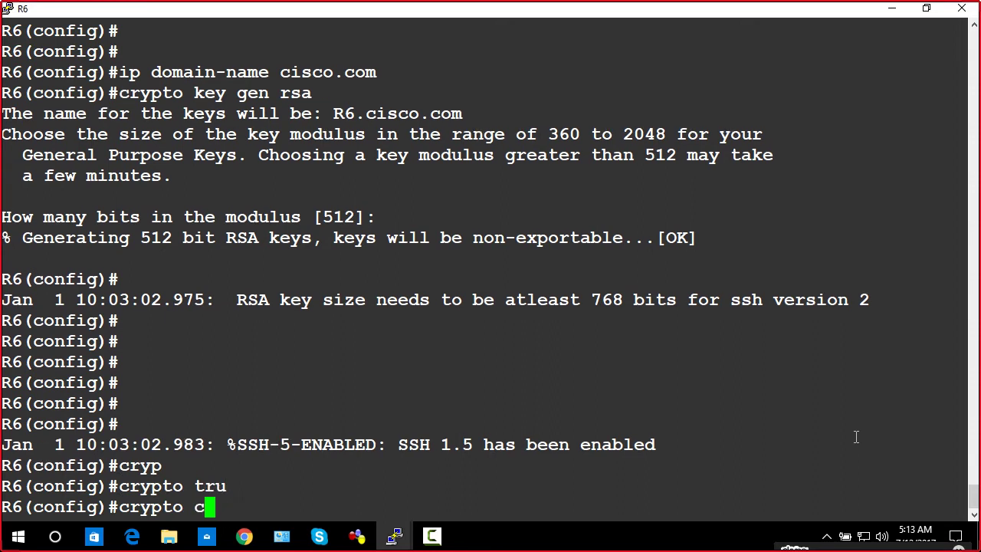
{"action": "type", "text": "a tr"}
{"action": "key", "text": "Tab"}
{"action": "type", "text": "C"}
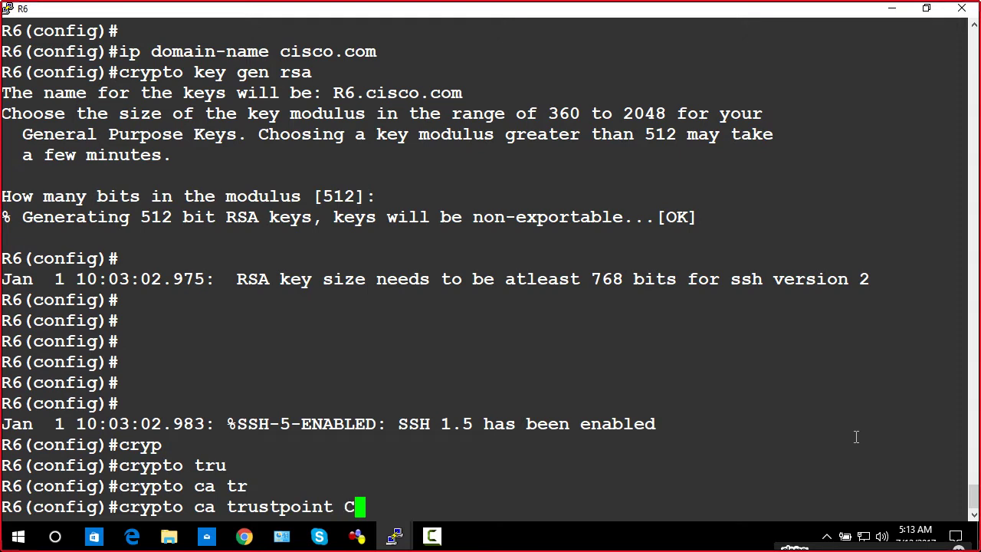
{"action": "key", "text": "BackSpace"}
{"action": "type", "text": "A"}
{"action": "key", "text": "BackSpace"}
{"action": "type", "text": "II"}
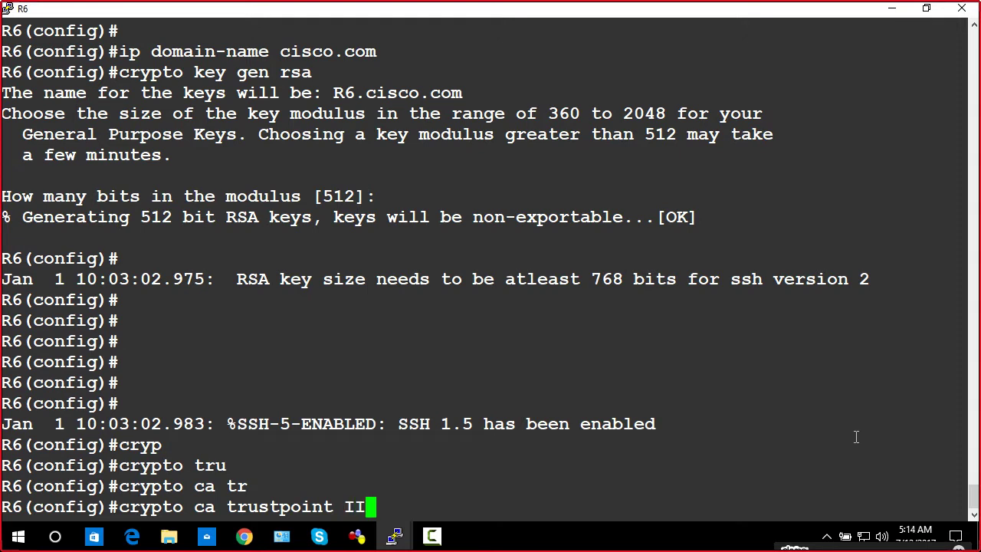
{"action": "key", "text": "BackSpace"}
{"action": "key", "text": "BackSpace"}
{"action": "type", "text": "CCIE"}
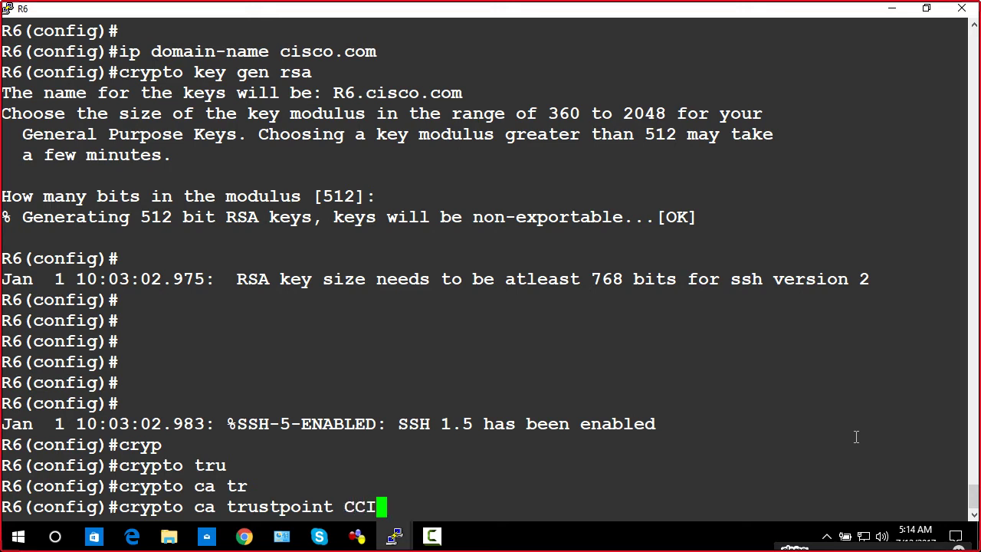
{"action": "key", "text": "BackSpace"}
{"action": "key", "text": "BackSpace"}
{"action": "key", "text": "BackSpace"}
{"action": "key", "text": "BackSpace"}
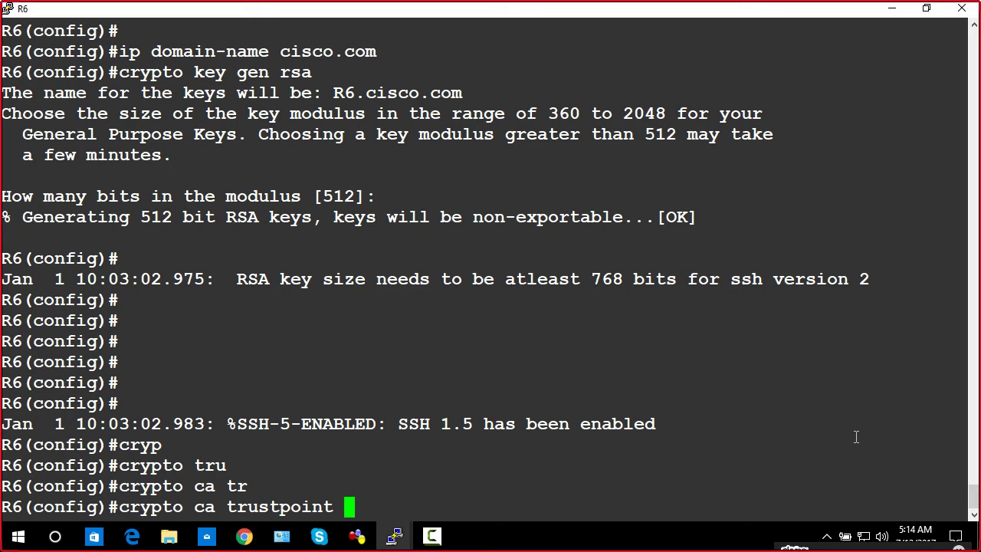
{"action": "type", "text": "CCNA"}
{"action": "key", "text": "Return"}
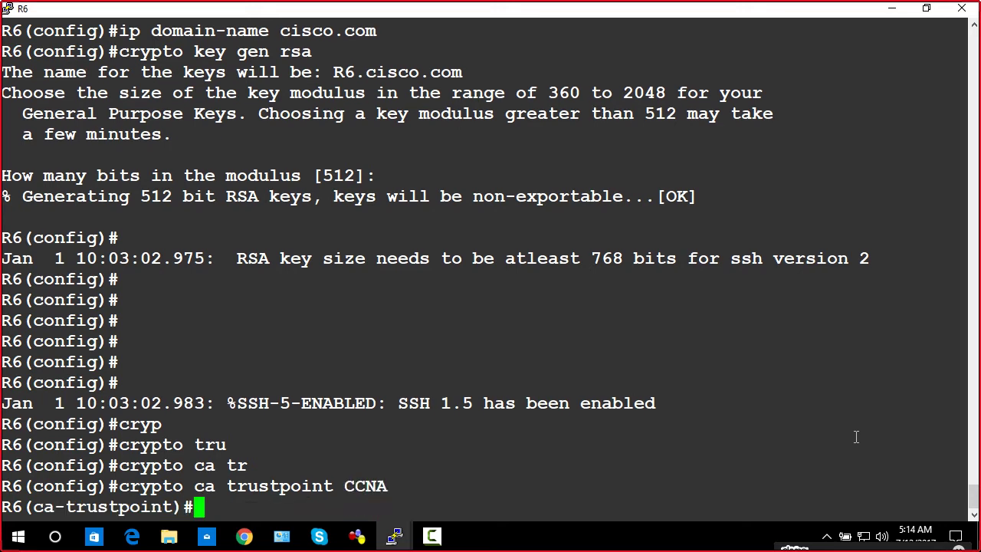
{"action": "type", "text": "en"}
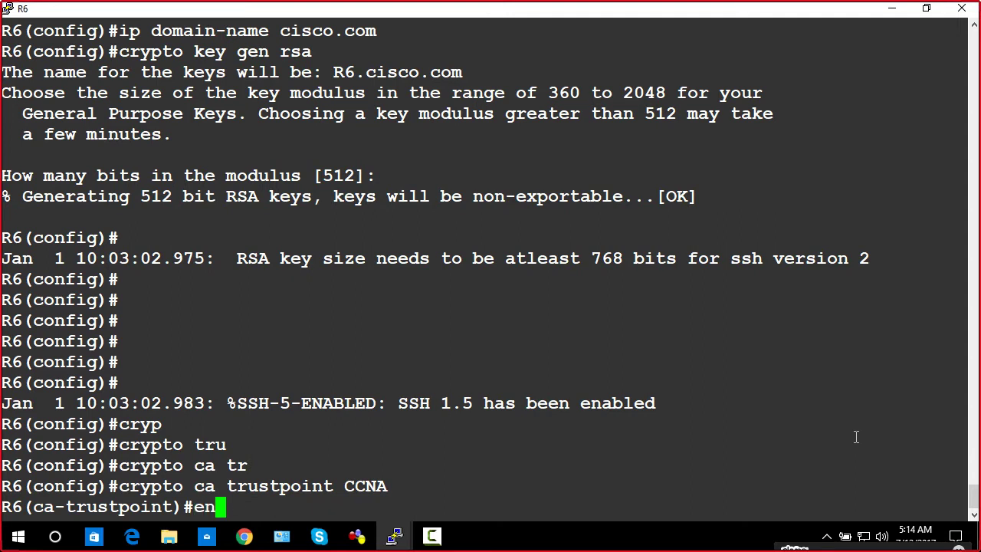
{"action": "key", "text": "Tab"}
{"action": "type", "text": "u"}
{"action": "key", "text": "Tab"}
{"action": "type", "text": "http"}
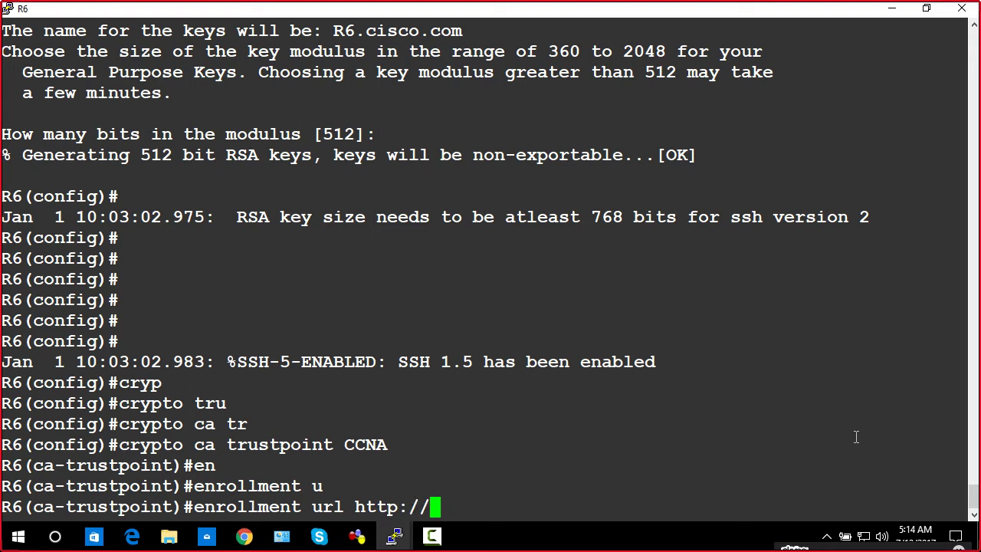
{"action": "type", "text": "5.5.5.3"}
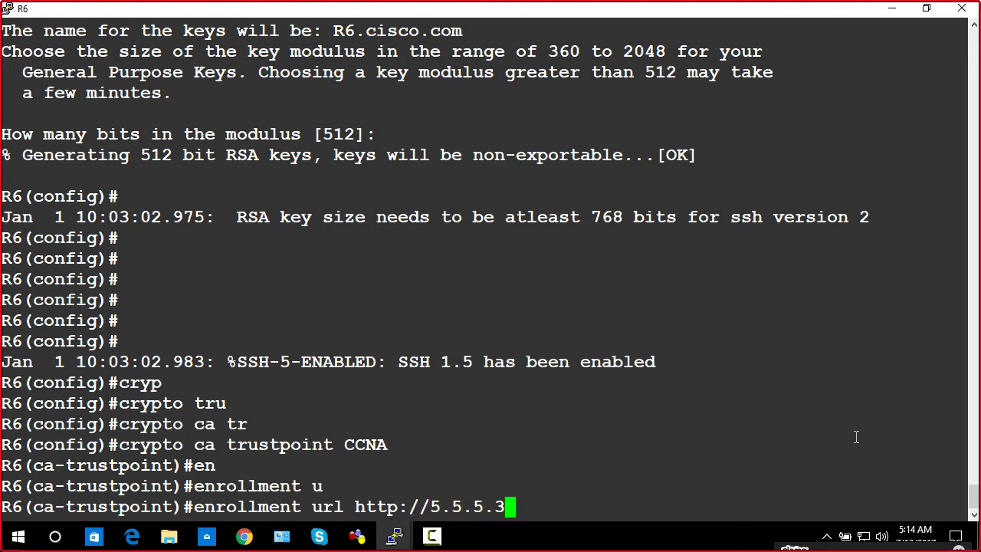
{"action": "key", "text": "BackSpace"}
{"action": "type", "text": "2:80"}
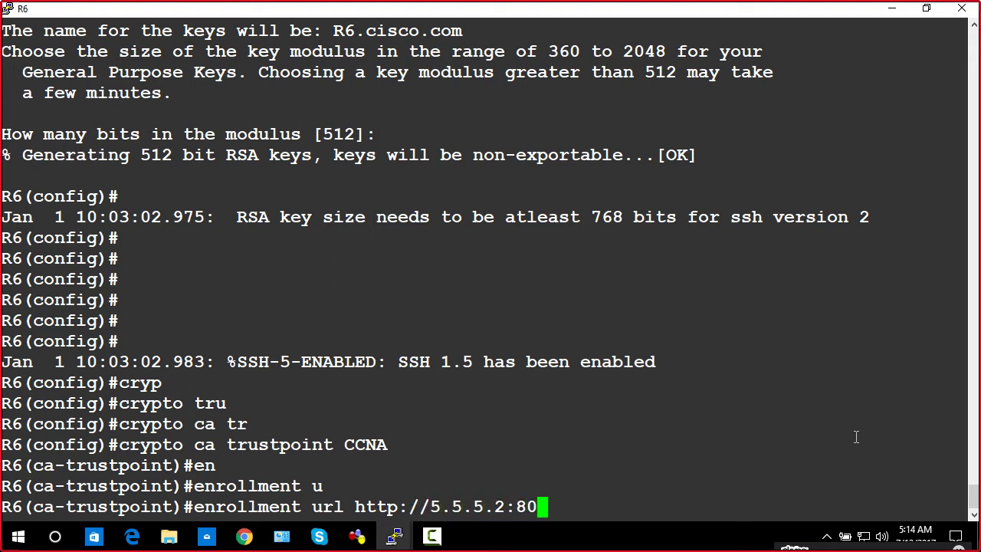
{"action": "key", "text": "Return"}
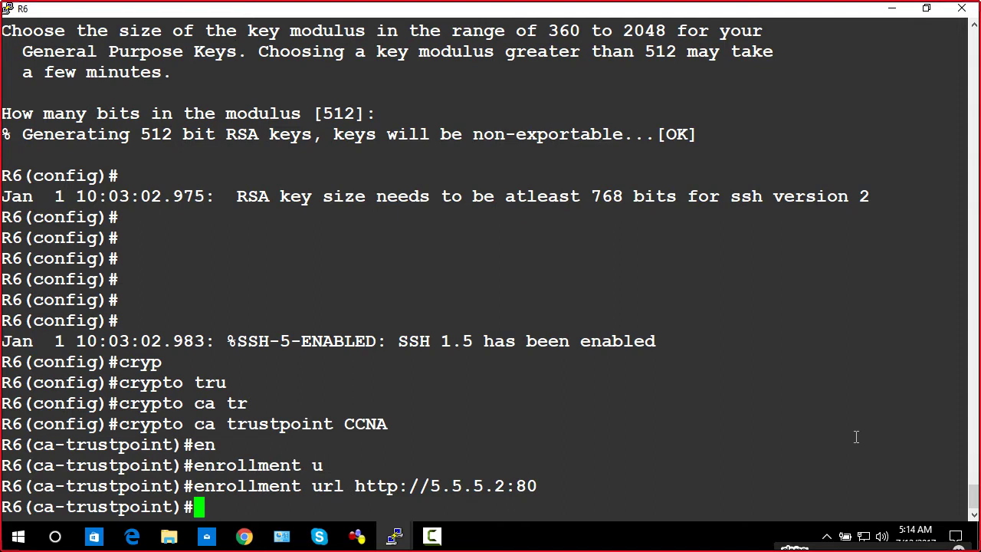
Set revocation-check none on the trustpoint and exit trustpoint configuration
{"action": "type", "text": "rev"}
{"action": "key", "text": "Tab"}
{"action": "type", "text": "n"}
{"action": "key", "text": "Tab"}
{"action": "type", "text": "o"}
{"action": "key", "text": "Return"}
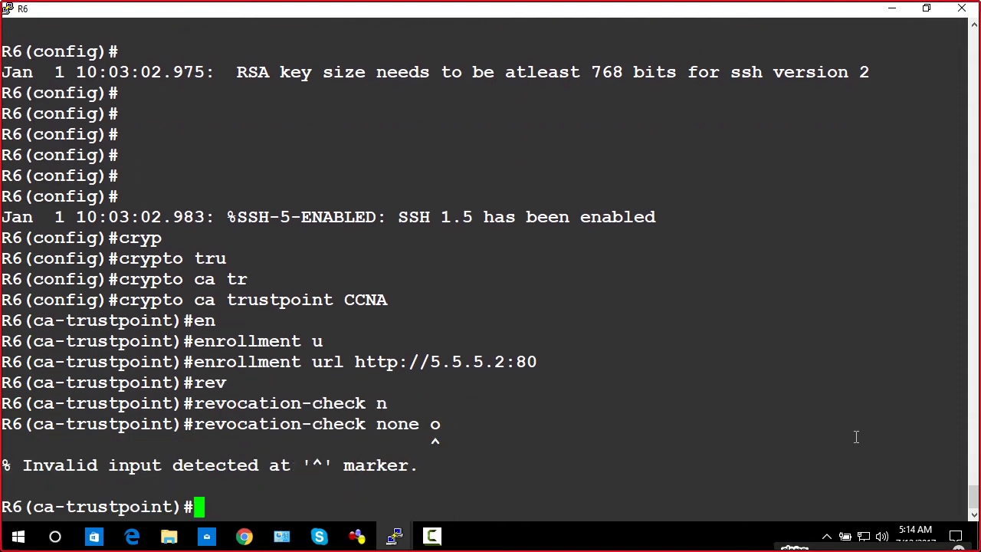
{"action": "key", "text": "Up"}
{"action": "key", "text": "BackSpace"}
{"action": "key", "text": "Return"}
{"action": "key", "text": "Return"}
{"action": "key", "text": "Return"}
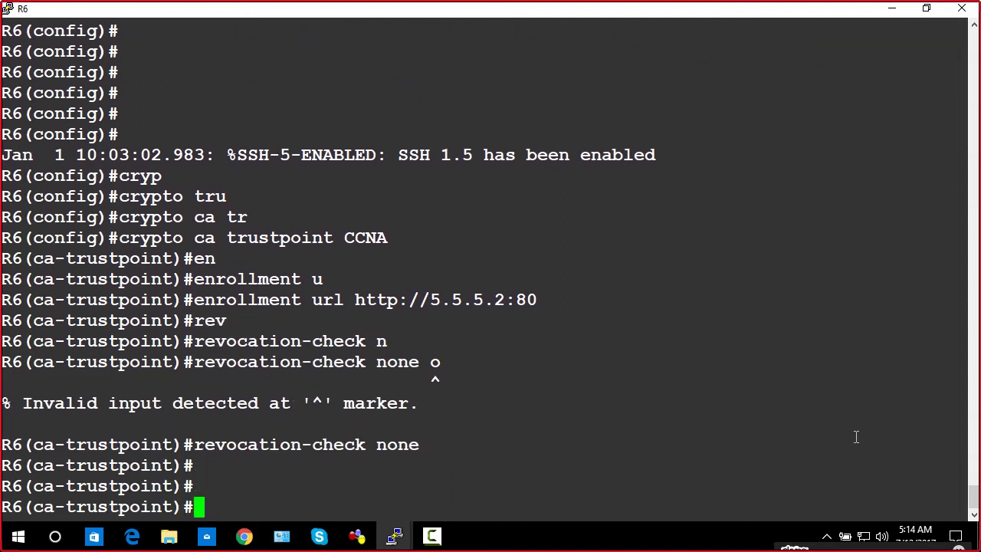
{"action": "type", "text": "exit"}
{"action": "key", "text": "Return"}
{"action": "key", "text": "Return"}
{"action": "key", "text": "Return"}
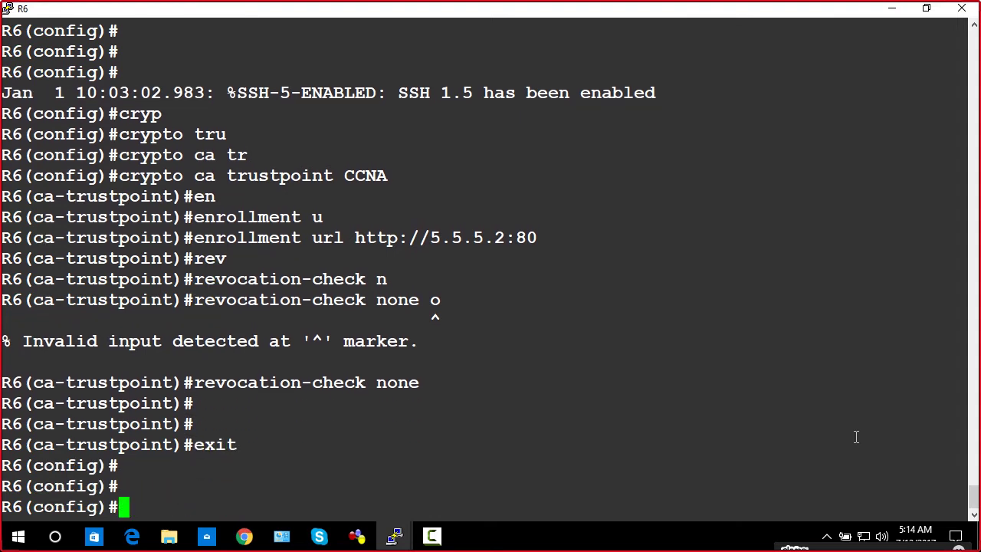
On R6, authenticate the CA for trustpoint CCNA and accept its certificate
{"action": "type", "text": "cryp"}
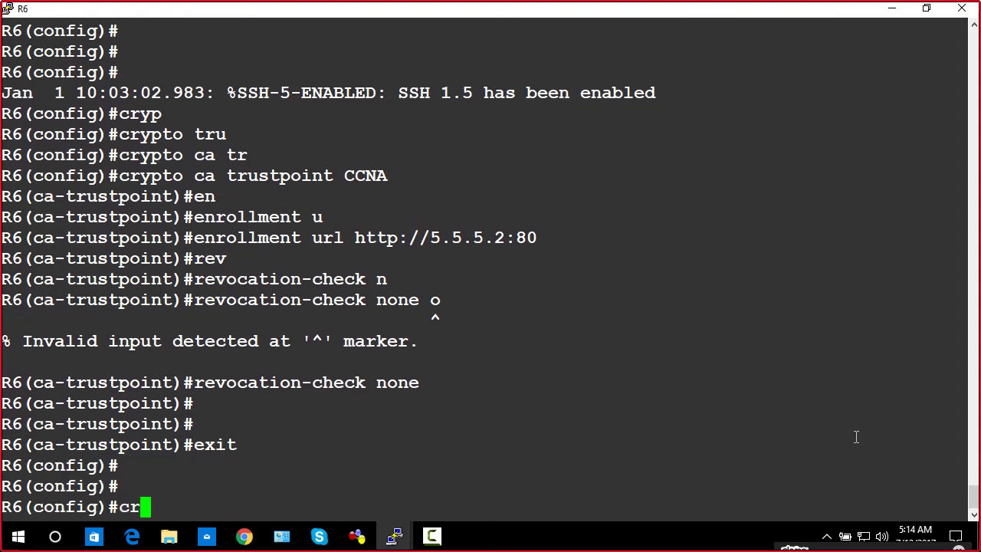
{"action": "key", "text": "Tab"}
{"action": "type", "text": "ca "}
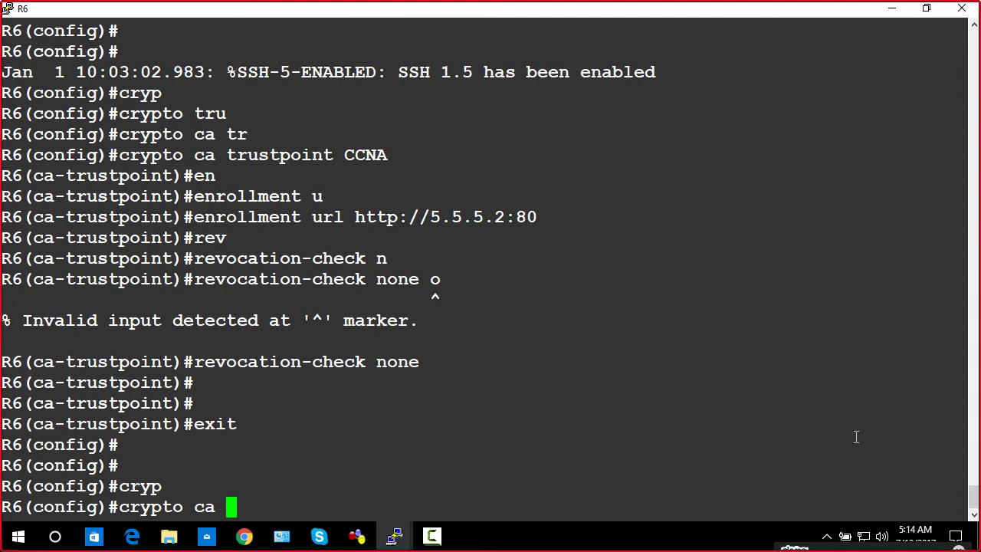
{"action": "type", "text": "au"}
{"action": "key", "text": "Tab"}
{"action": "type", "text": "CCNA"}
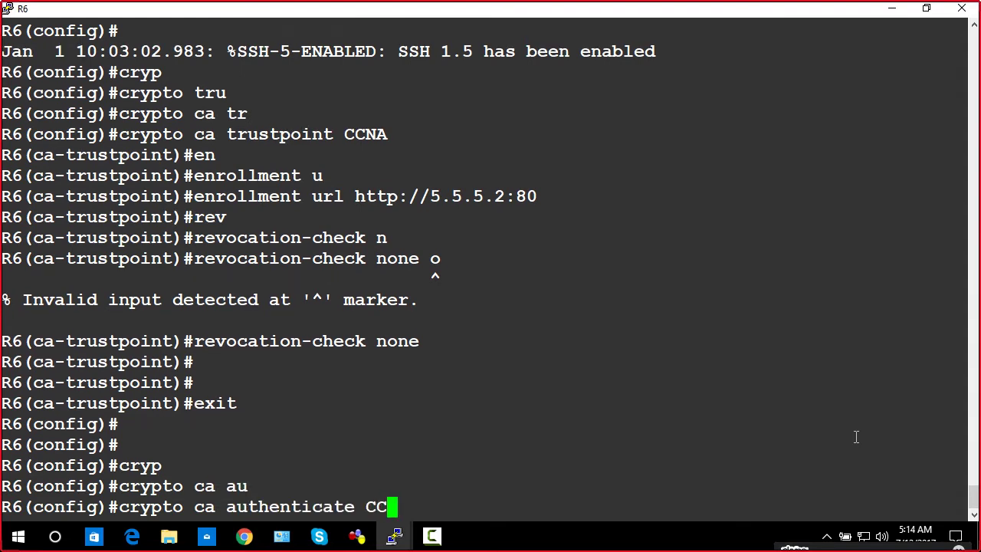
{"action": "key", "text": "Return"}
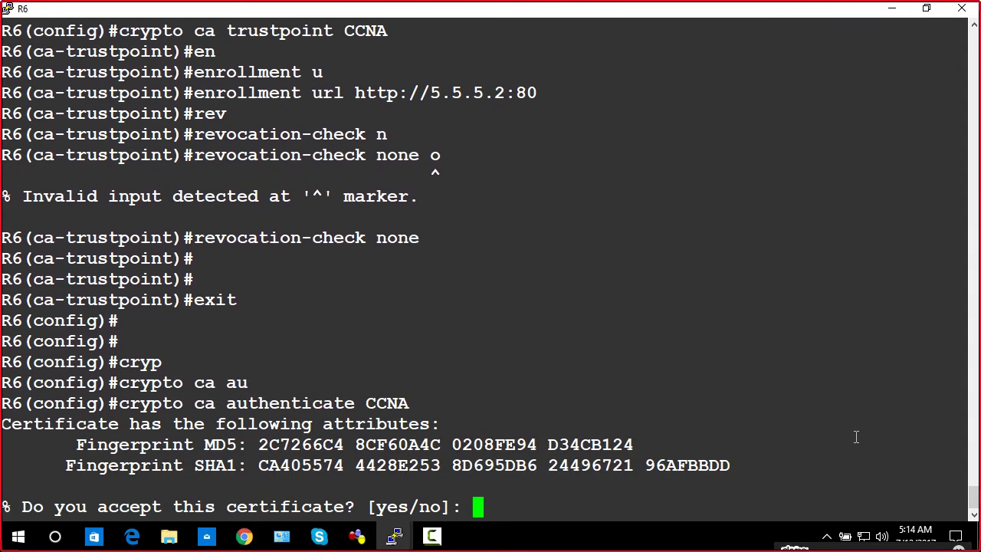
{"action": "type", "text": "yes"}
{"action": "key", "text": "Return"}
{"action": "key", "text": "Return"}
{"action": "key", "text": "Return"}
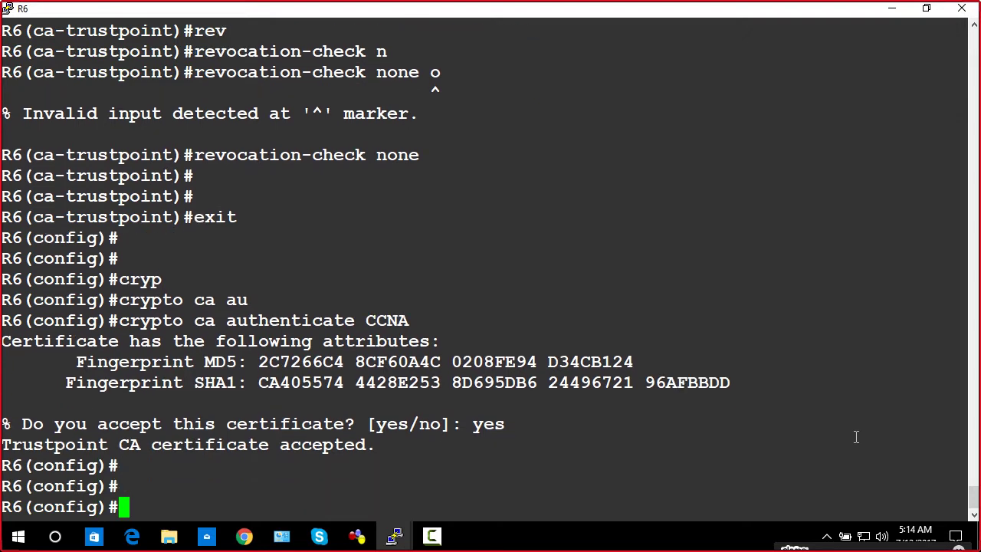
{"action": "key", "text": "Return"}
{"action": "key", "text": "Return"}
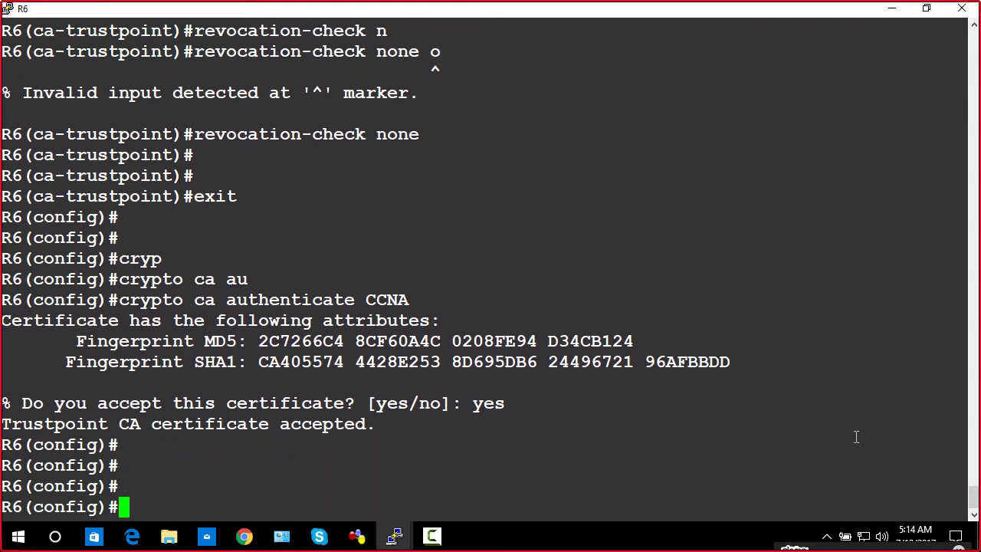
Start 'crypto ca enroll CCNA' and enter a matching challenge password, retrying the enrollment once
{"action": "type", "text": "cryp"}
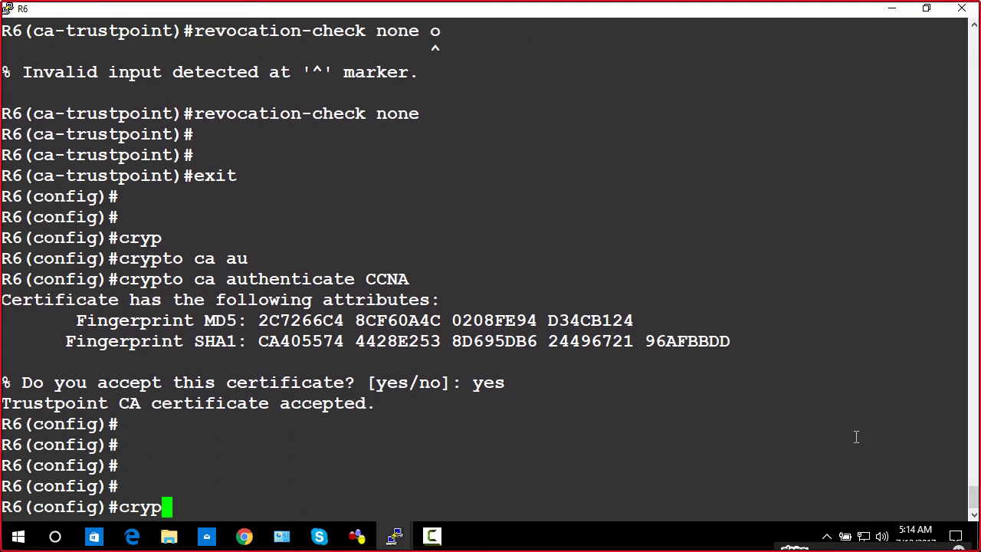
{"action": "key", "text": "Tab"}
{"action": "type", "text": "ca en"}
{"action": "key", "text": "Tab"}
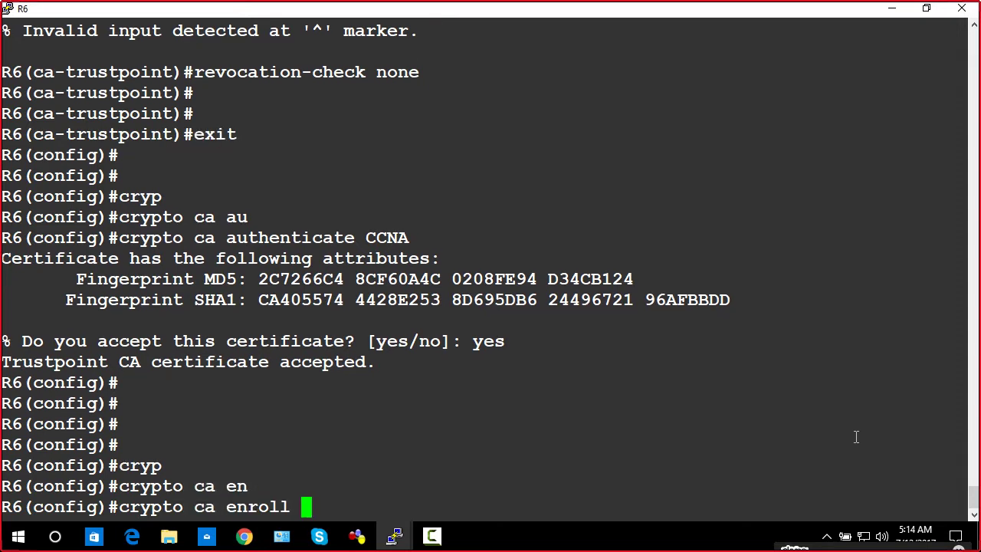
{"action": "type", "text": "CCNA"}
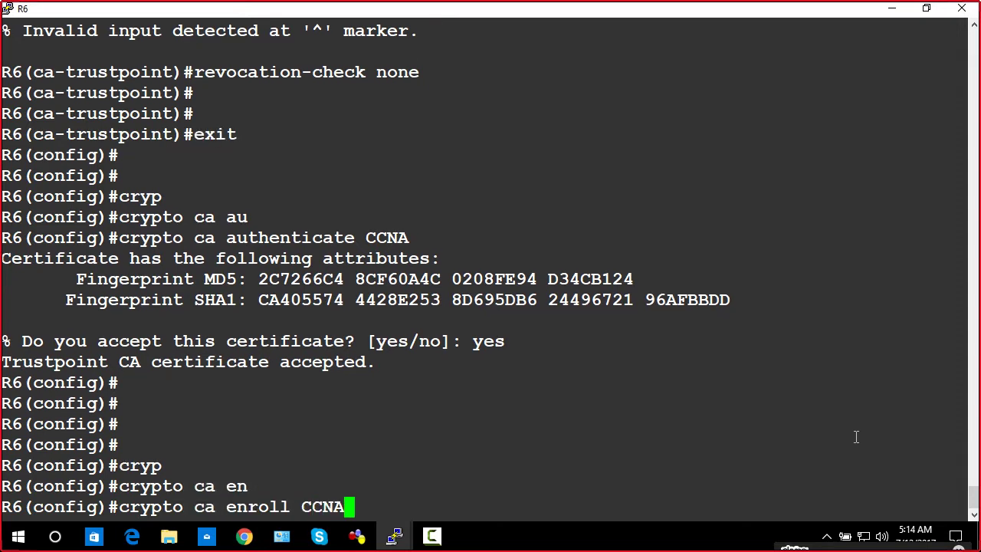
{"action": "key", "text": "Return"}
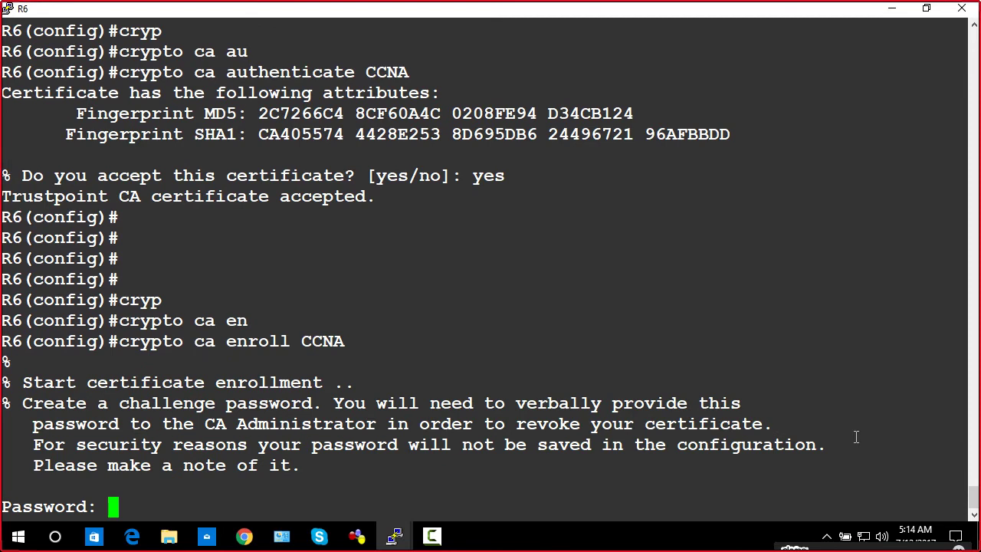
{"action": "key", "text": "Return"}
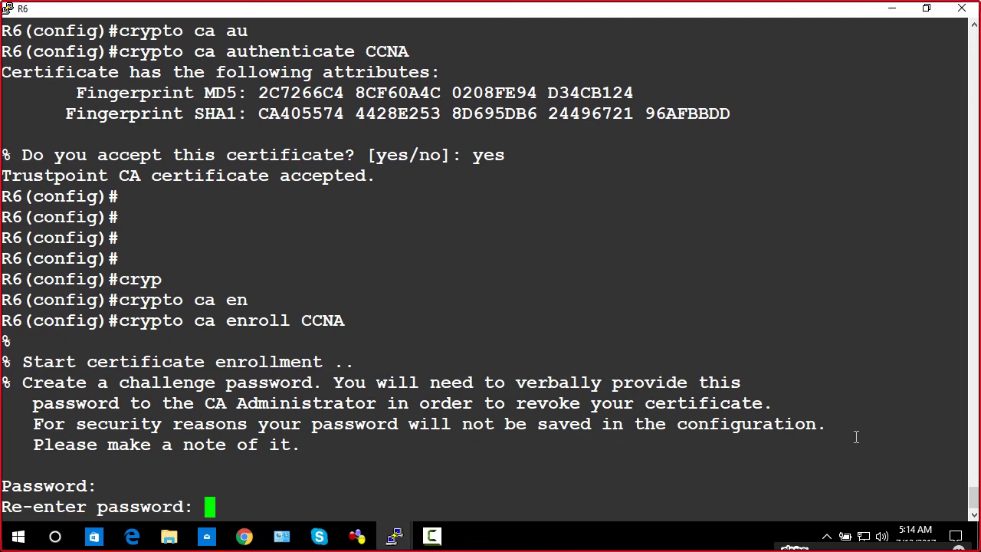
{"action": "key", "text": "Return"}
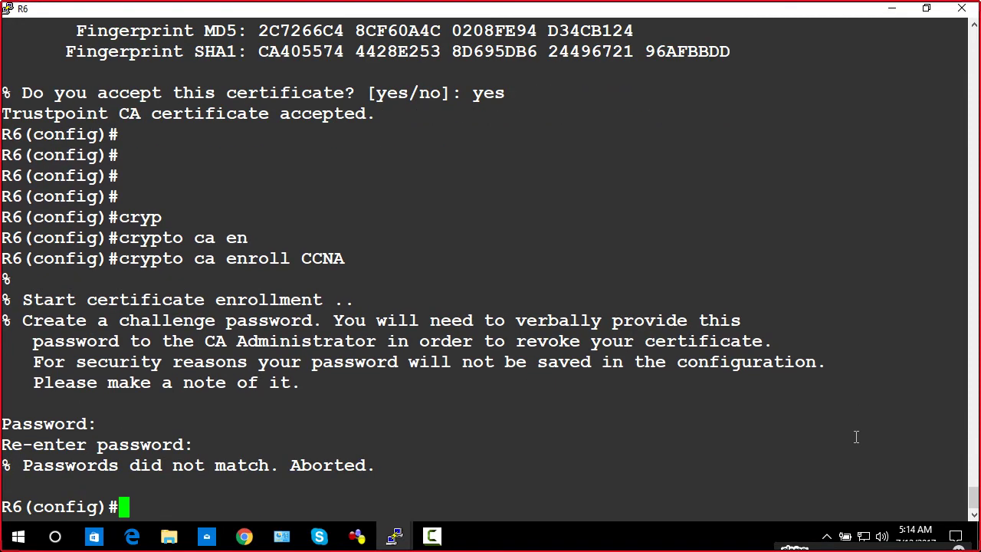
{"action": "key", "text": "Up"}
{"action": "key", "text": "Return"}
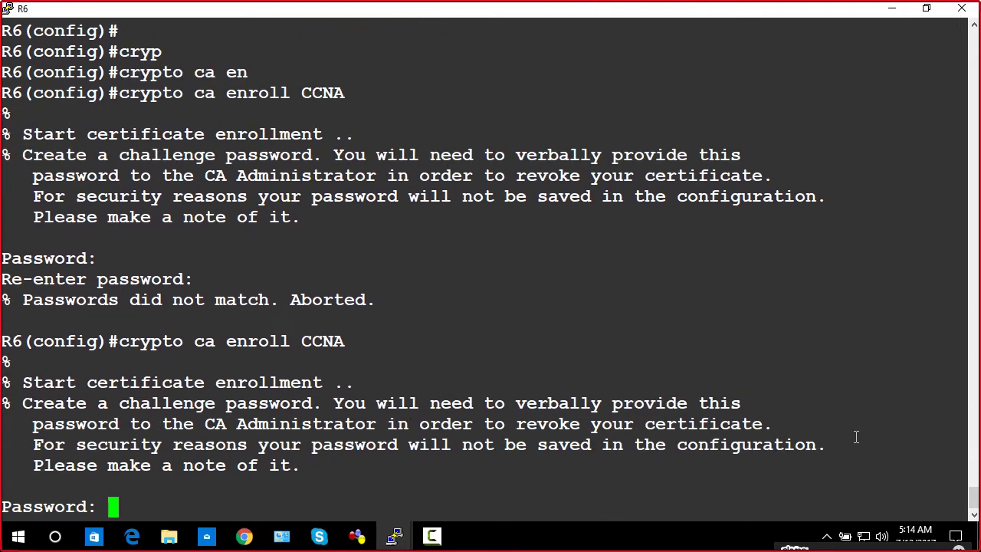
{"action": "key", "text": "Return"}
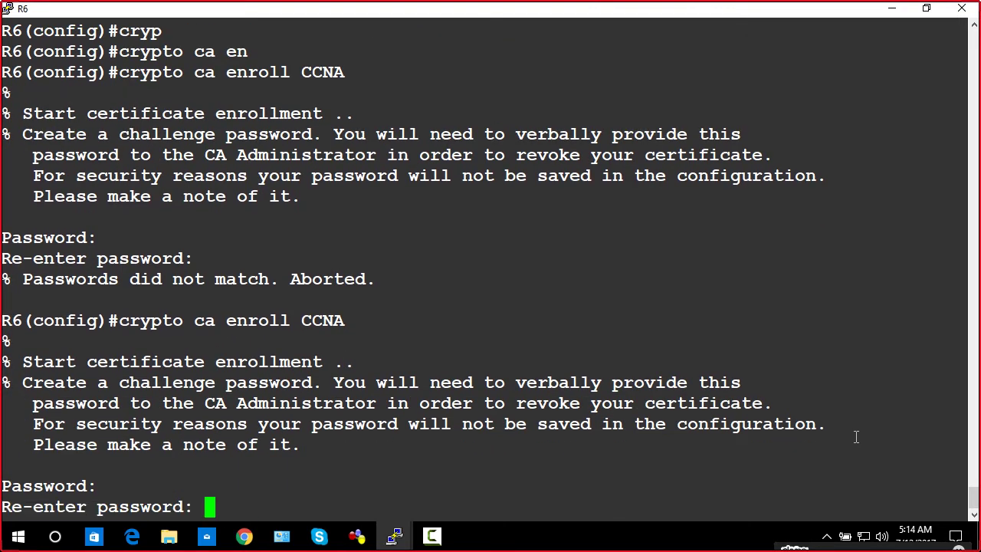
{"action": "key", "text": "Return"}
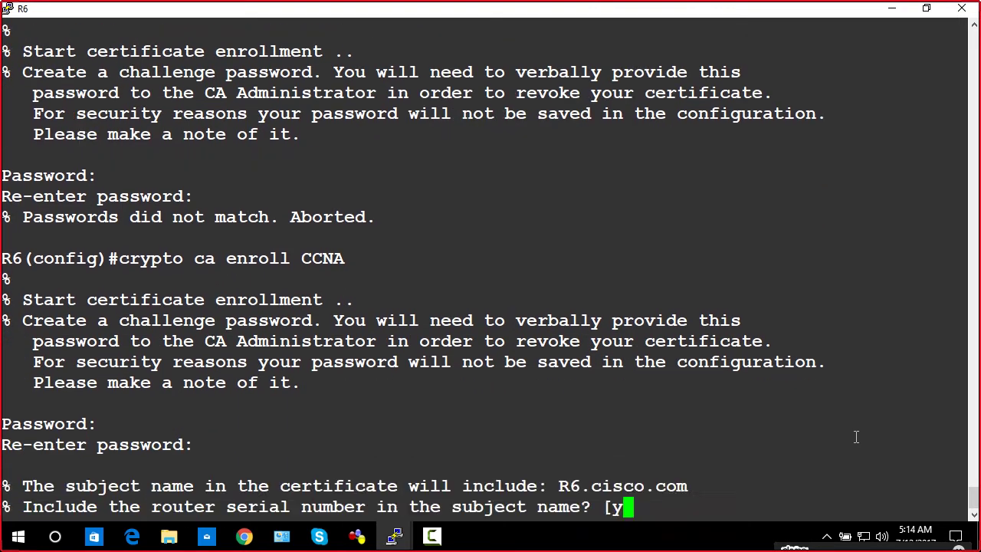
Leave out the serial number and IP address, then request the certificate from the CA
{"action": "type", "text": "no"}
{"action": "key", "text": "Return"}
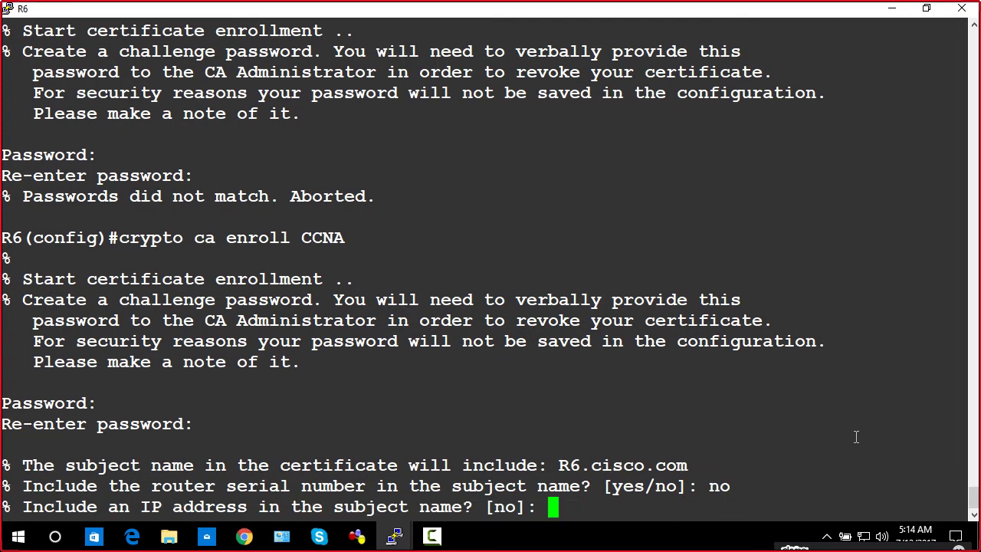
{"action": "type", "text": "no"}
{"action": "key", "text": "Return"}
{"action": "type", "text": "yes"}
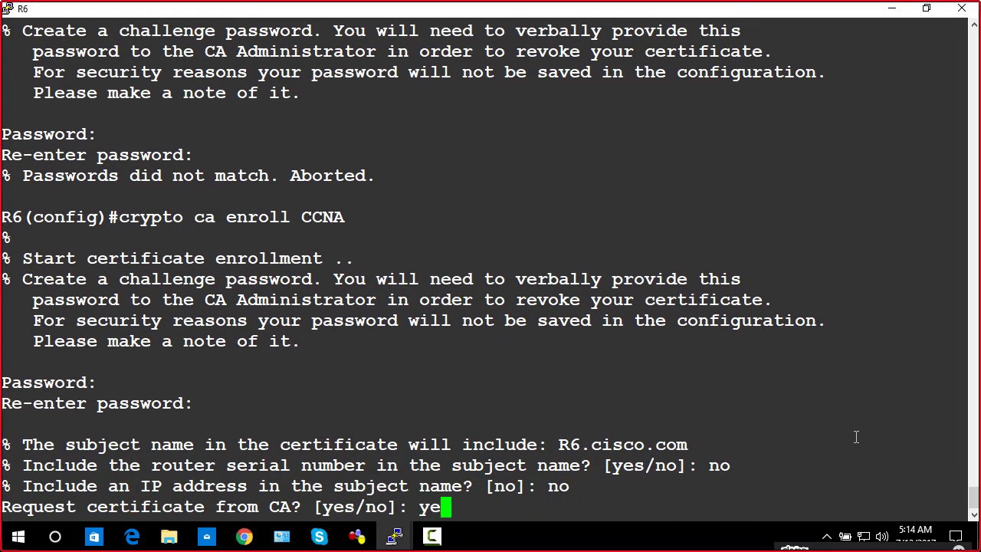
{"action": "key", "text": "Return"}
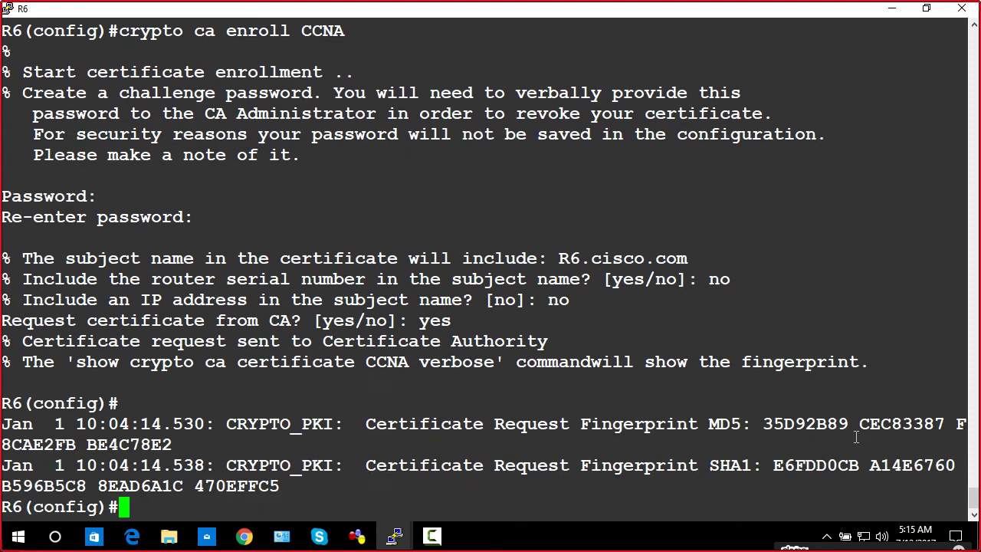
{"action": "key", "text": "Return"}
{"action": "key", "text": "Return"}
{"action": "key", "text": "Return"}
{"action": "key", "text": "Return"}
{"action": "key", "text": "Return"}
{"action": "key", "text": "Return"}
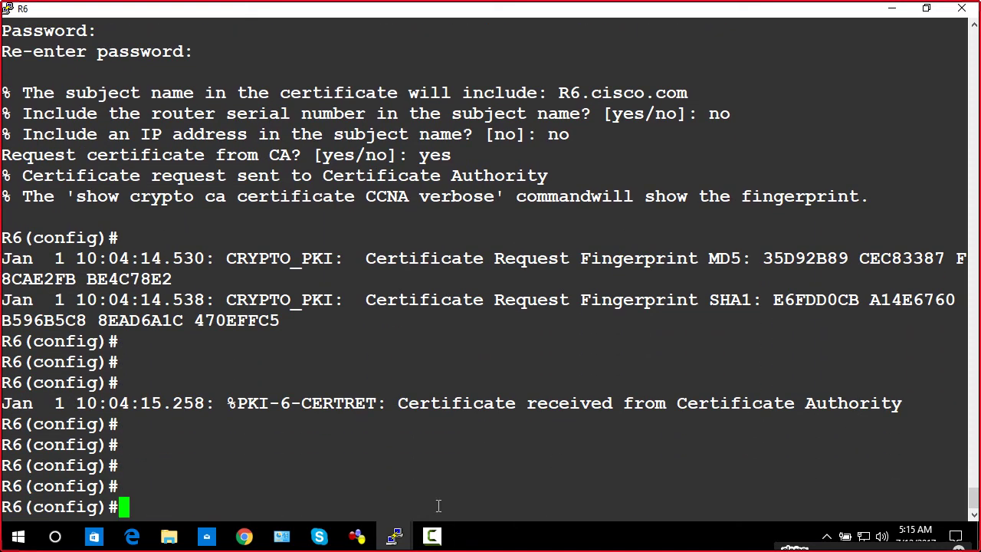
Switch to R5's console and create crypto ca trustpoint CC
{"action": "left_click", "coordinate": [394, 536]}
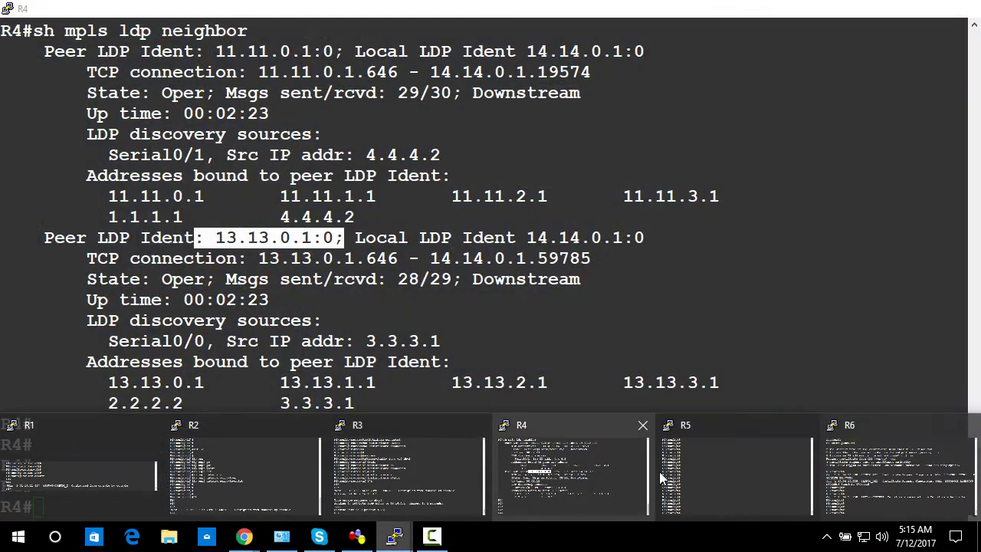
{"action": "left_click", "coordinate": [715, 474]}
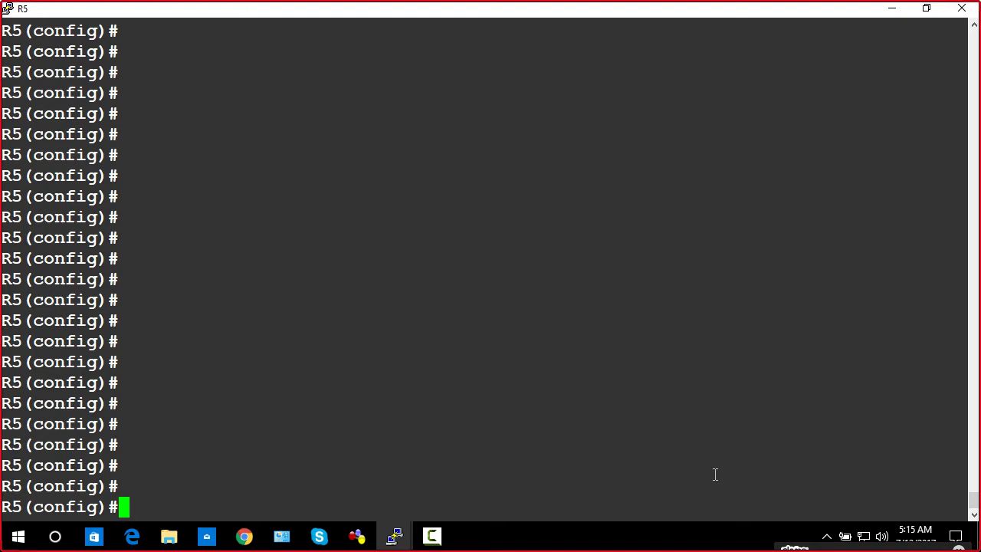
{"action": "type", "text": "cryp"}
{"action": "key", "text": "Tab"}
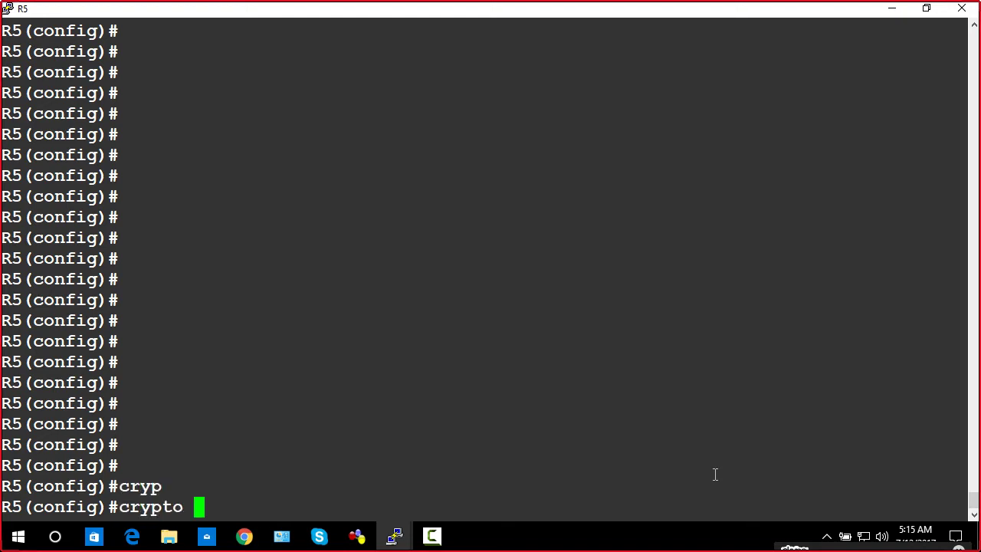
{"action": "type", "text": "ca "}
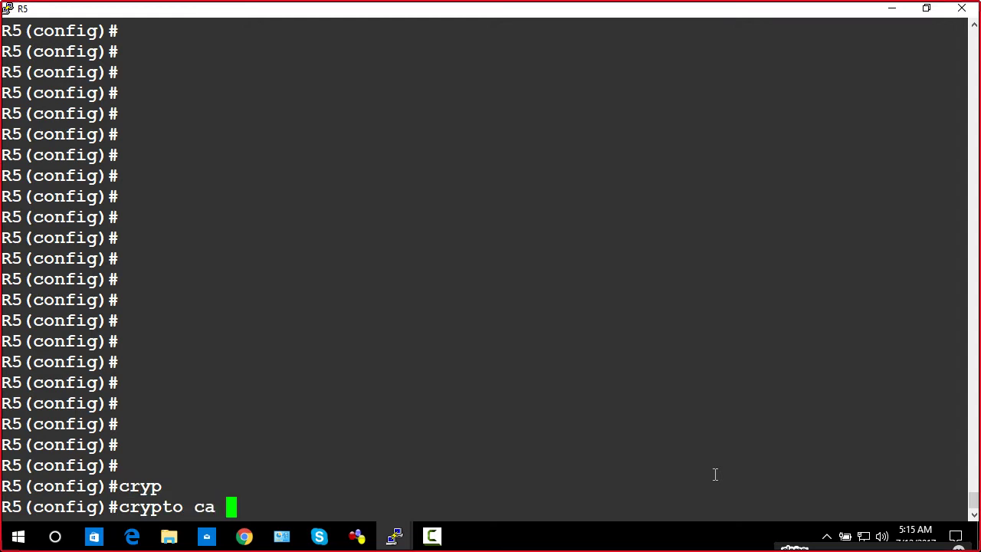
{"action": "type", "text": "tr"}
{"action": "key", "text": "Tab"}
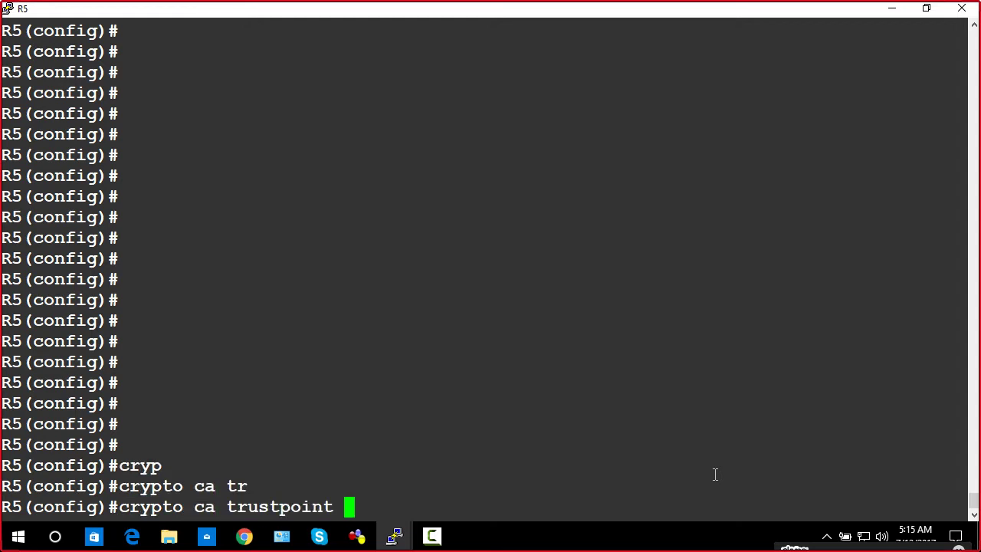
{"action": "type", "text": "CCA"}
{"action": "key", "text": "BackSpace"}
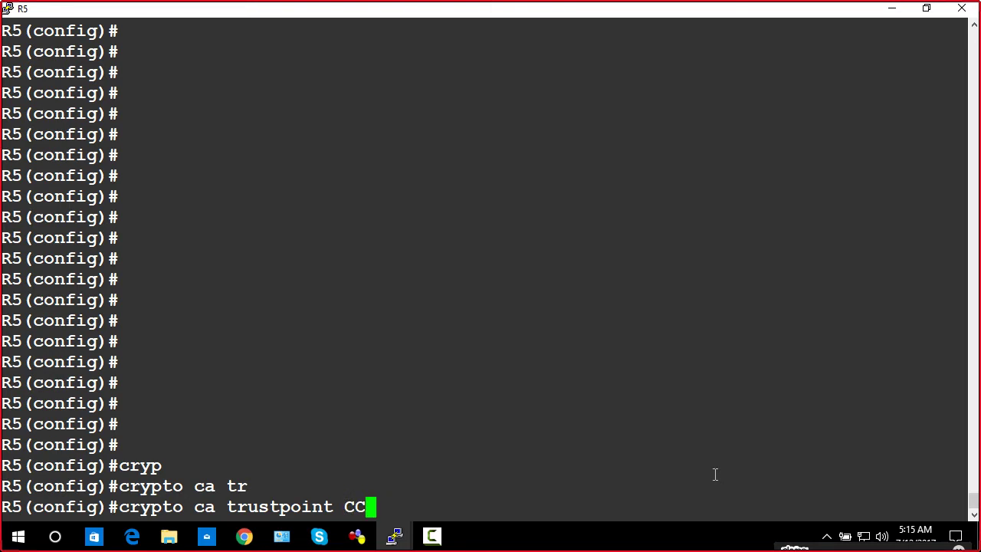
{"action": "type", "text": "X"}
{"action": "key", "text": "BackSpace"}
{"action": "key", "text": "Return"}
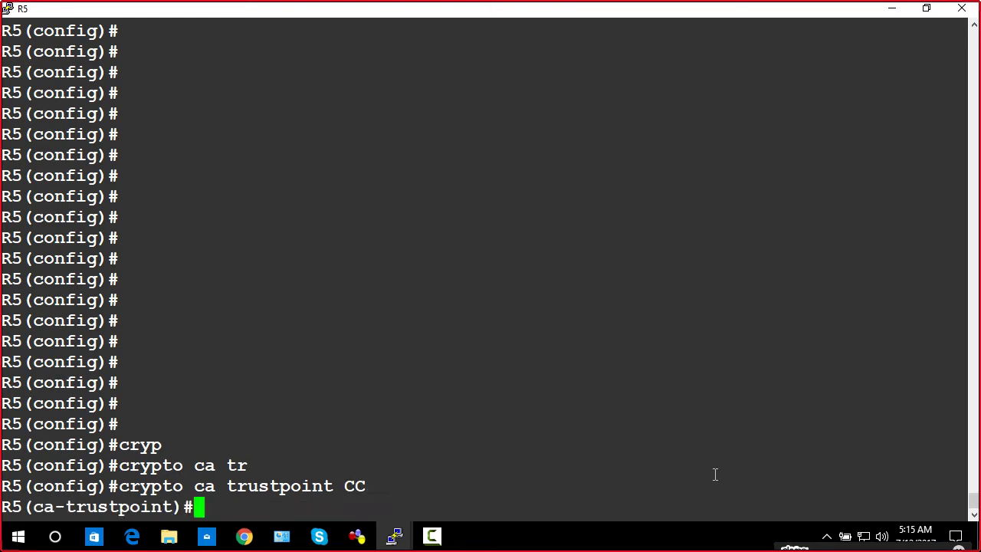
{"action": "type", "text": "d"}
{"action": "key", "text": "BackSpace"}
{"action": "type", "text": "en"}
{"action": "key", "text": "Tab"}
{"action": "type", "text": "u"}
{"action": "key", "text": "Tab"}
{"action": "key", "text": "Tab"}
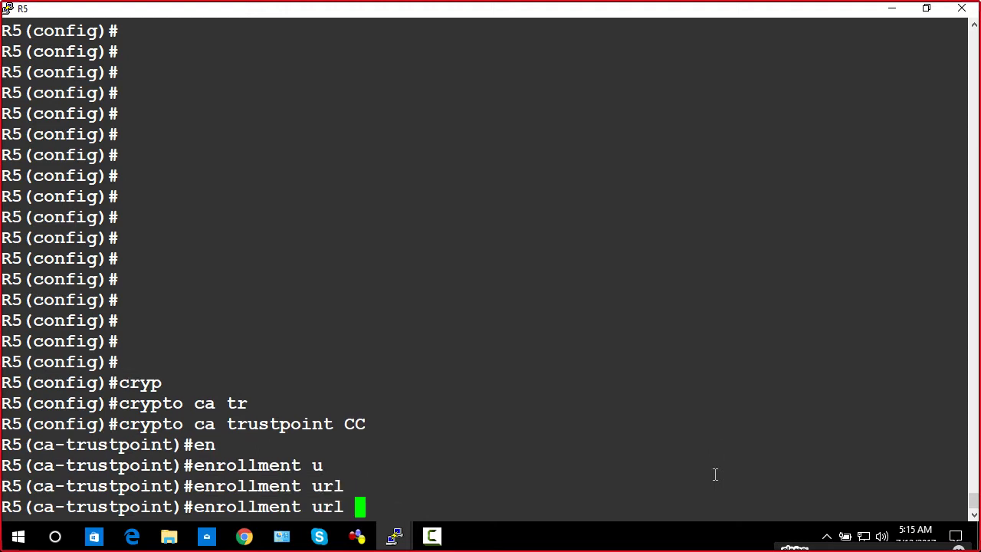
{"action": "type", "text": "http://"}
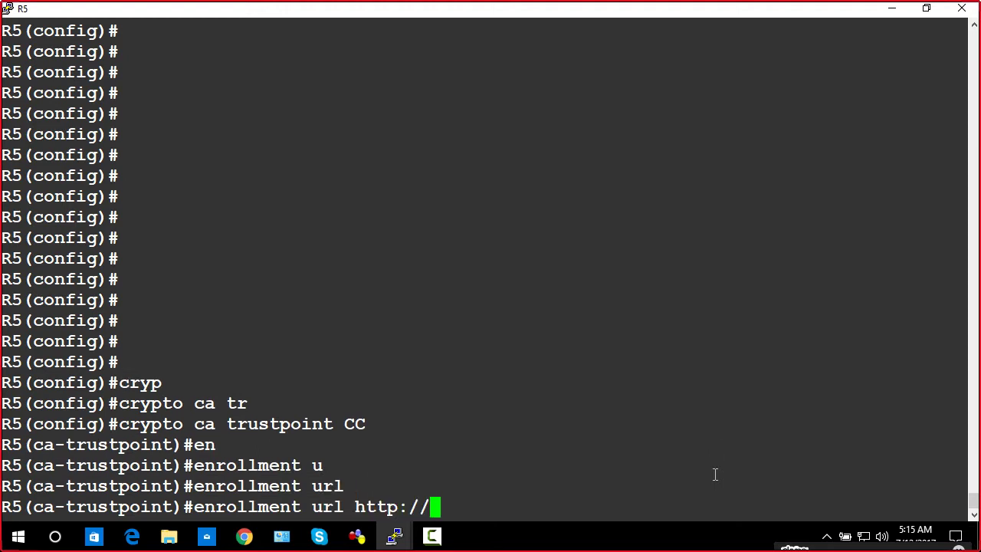
{"action": "type", "text": "5.5.5.2"}
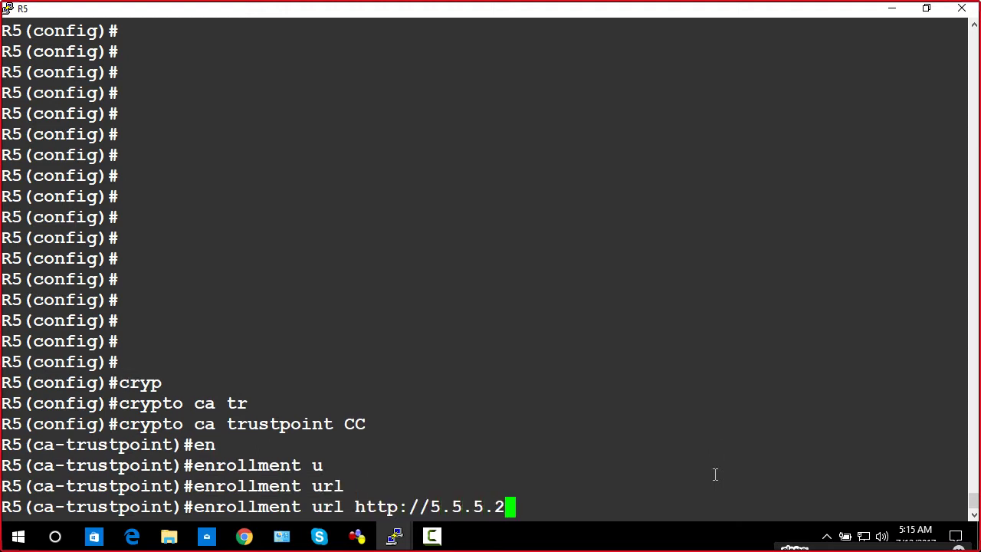
{"action": "type", "text": ":80"}
{"action": "key", "text": "Return"}
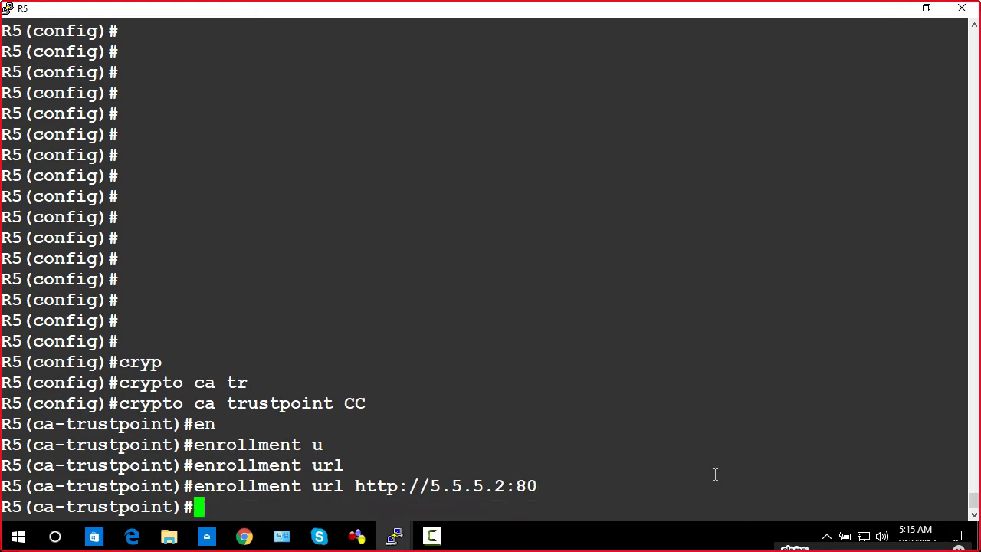
{"action": "type", "text": "rev"}
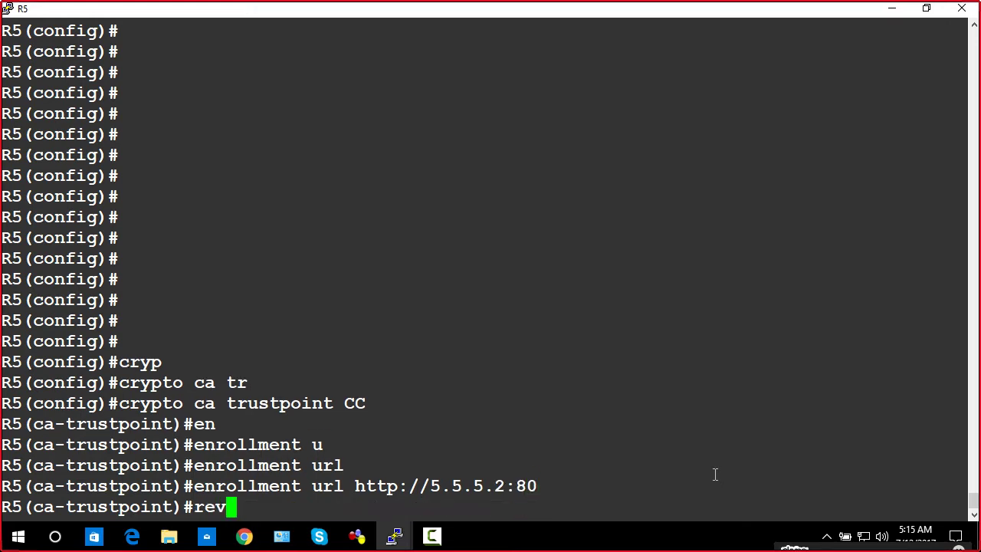
{"action": "key", "text": "Tab"}
{"action": "type", "text": "no"}
{"action": "key", "text": "Tab"}
{"action": "key", "text": "Return"}
{"action": "type", "text": "exit"}
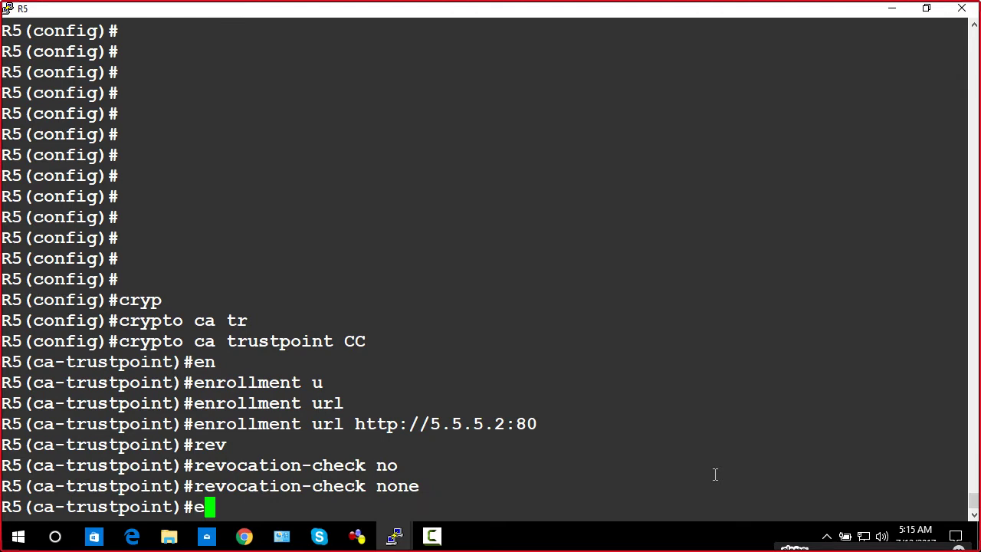
{"action": "key", "text": "Return"}
{"action": "key", "text": "Return"}
Authenticate the CA for trustpoint CC and accept its certificate
{"action": "type", "text": "cryp"}
{"action": "key", "text": "Tab"}
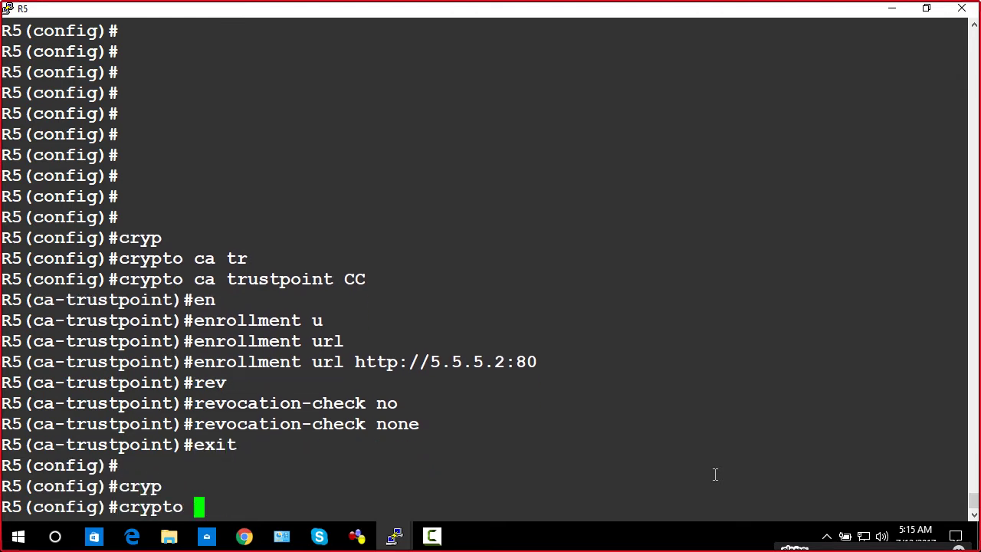
{"action": "type", "text": "ca au"}
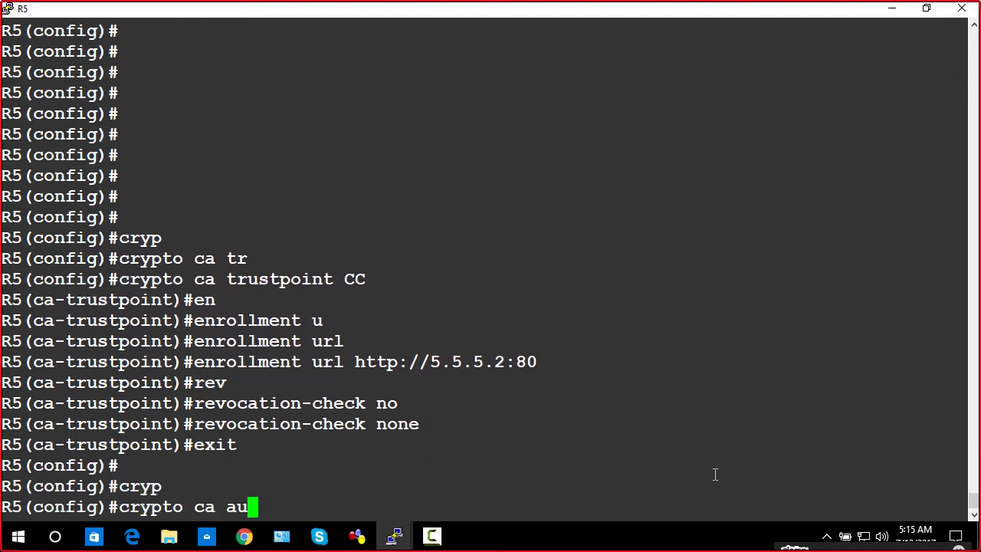
{"action": "key", "text": "Tab"}
{"action": "type", "text": "CC"}
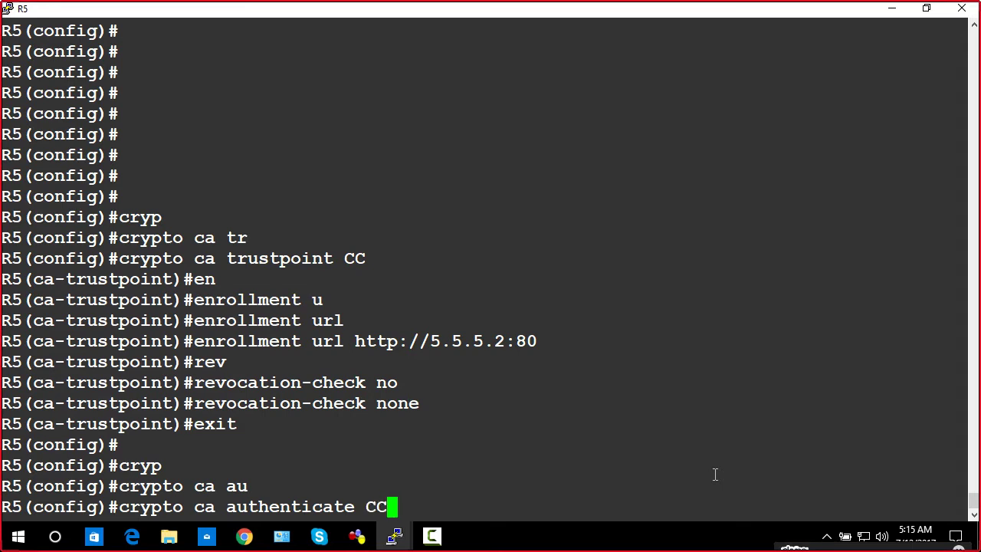
{"action": "key", "text": "Return"}
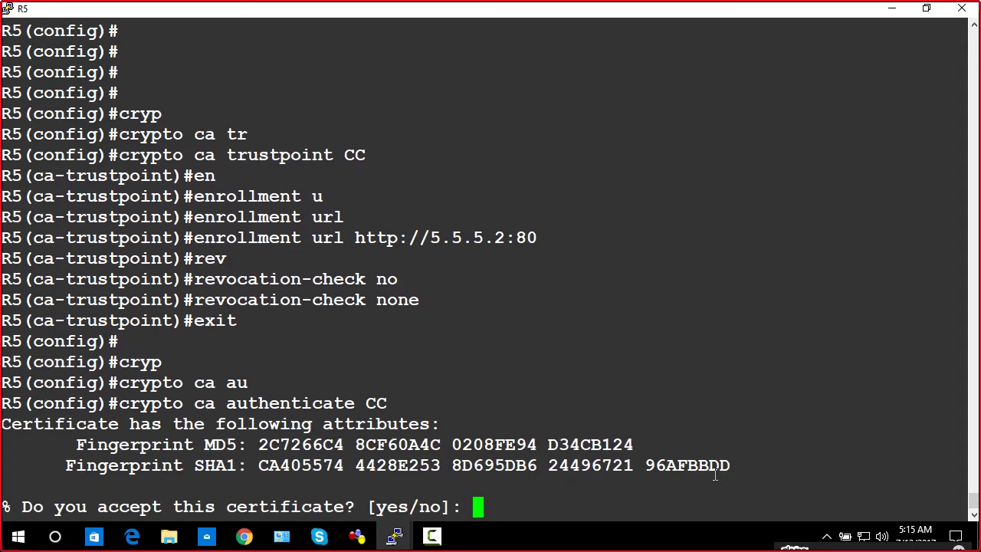
{"action": "type", "text": "yes"}
{"action": "key", "text": "Return"}
{"action": "key", "text": "Return"}
{"action": "key", "text": "Return"}
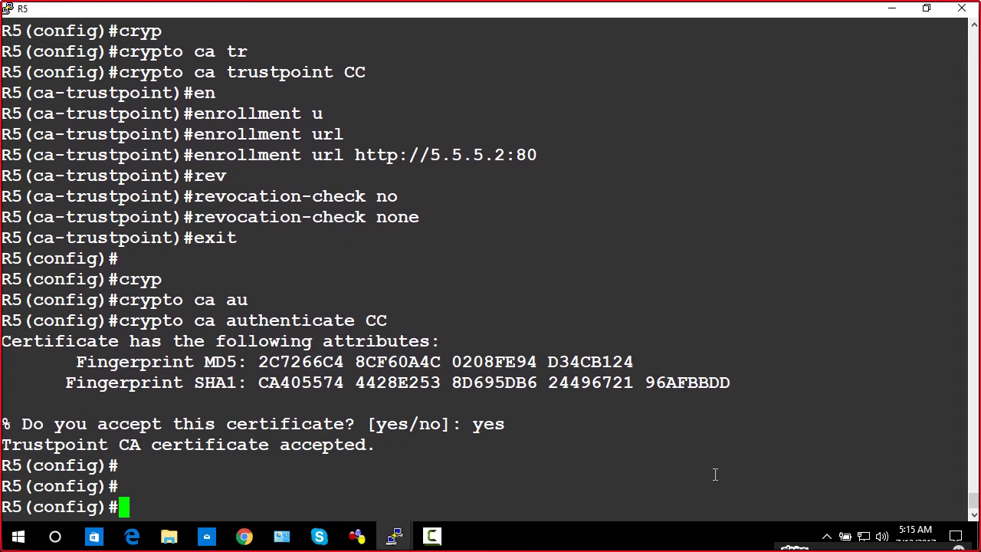
Run 'crypto ca enroll CC' and enter the challenge password twice
{"action": "type", "text": "cryp"}
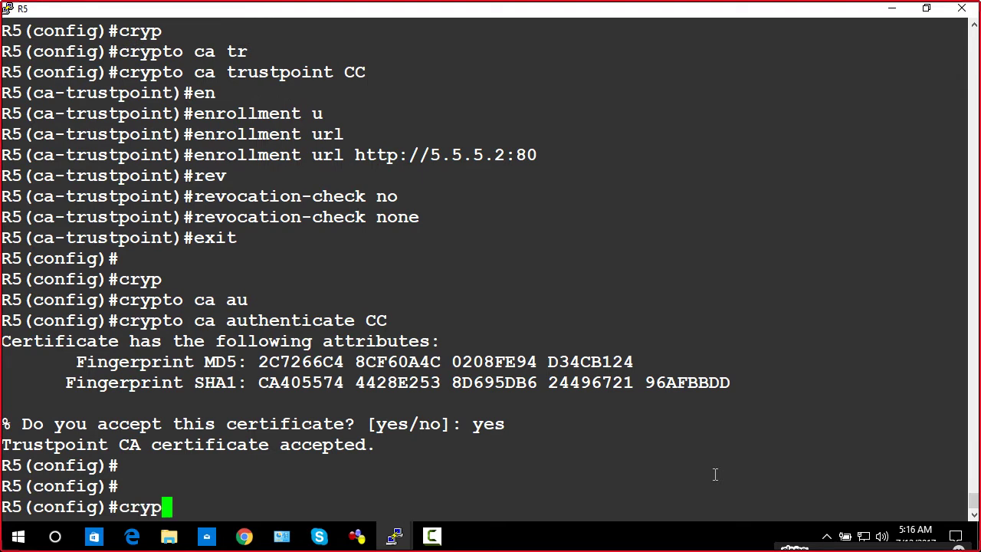
{"action": "key", "text": "Tab"}
{"action": "type", "text": "ca "}
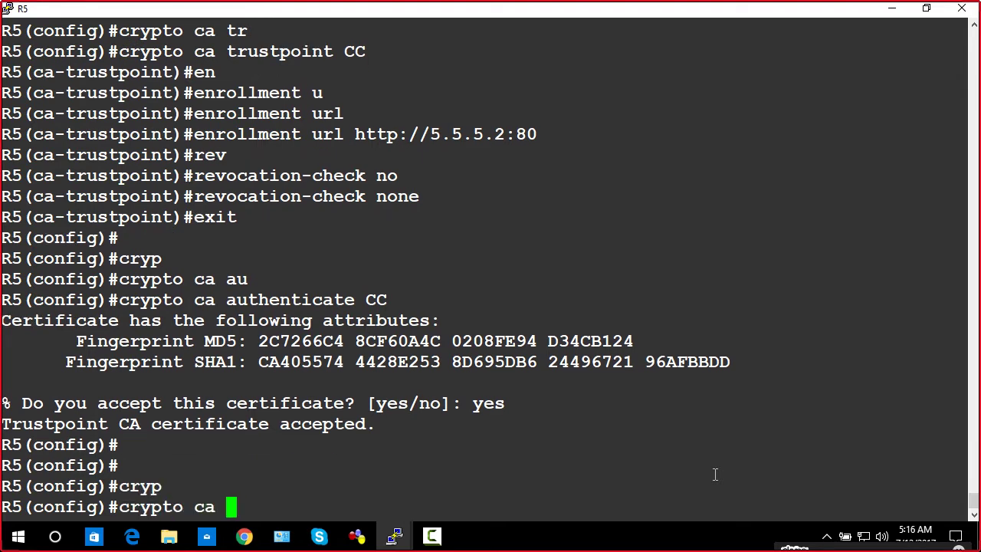
{"action": "type", "text": "en"}
{"action": "key", "text": "Tab"}
{"action": "type", "text": "CC"}
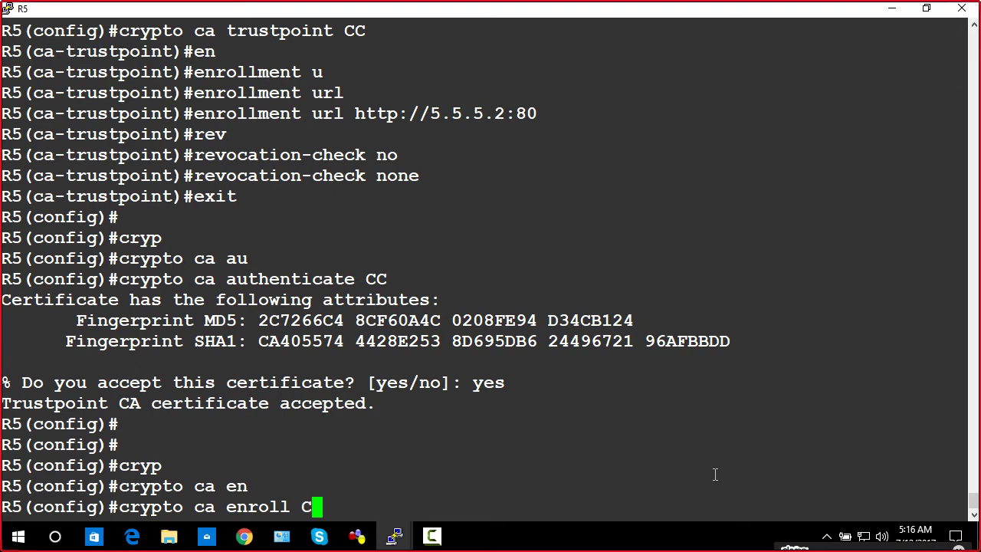
{"action": "key", "text": "Return"}
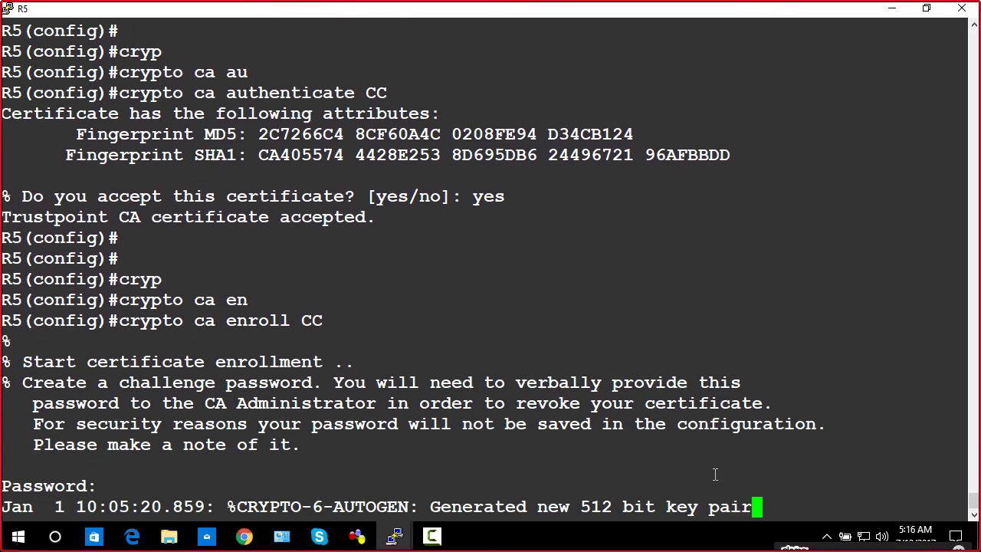
{"action": "key", "text": "Return"}
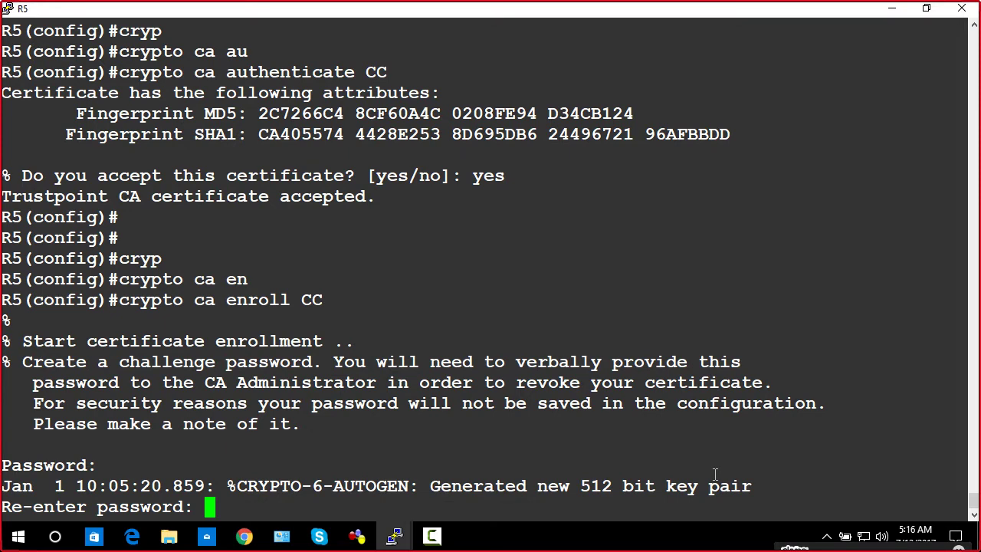
{"action": "key", "text": "Return"}
Decline the serial number and IP address in the subject, then request the certificate
{"action": "type", "text": "no"}
{"action": "key", "text": "Return"}
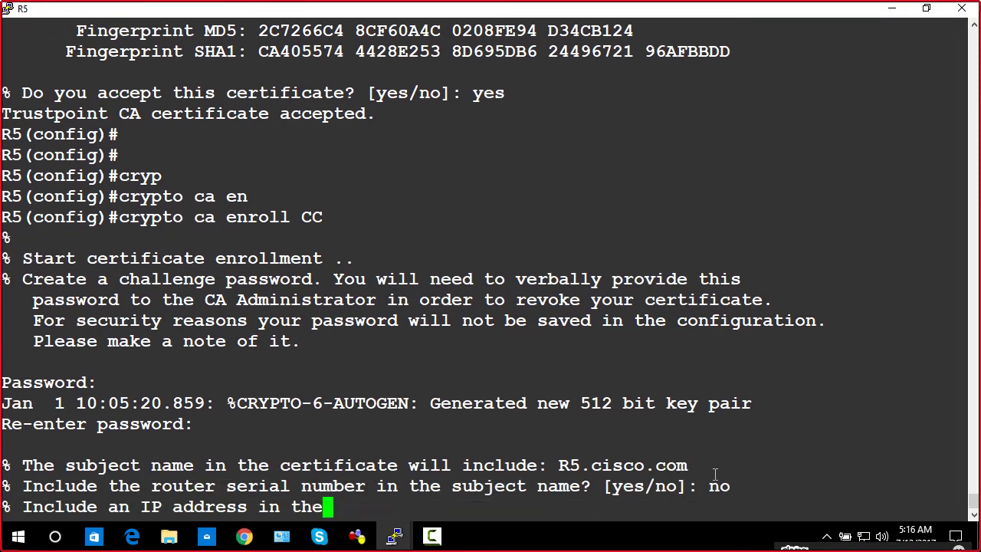
{"action": "type", "text": "no"}
{"action": "key", "text": "Return"}
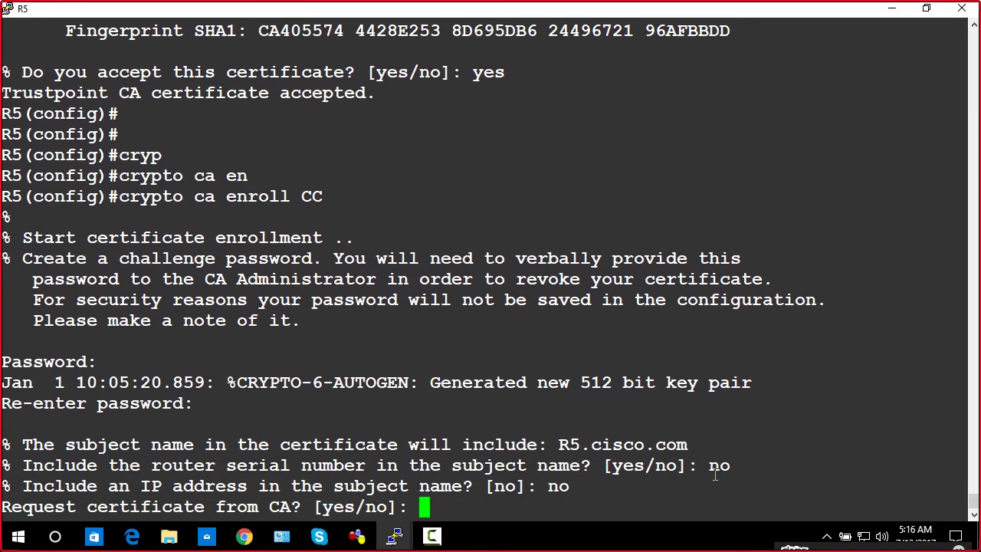
{"action": "type", "text": "yes"}
{"action": "key", "text": "Return"}
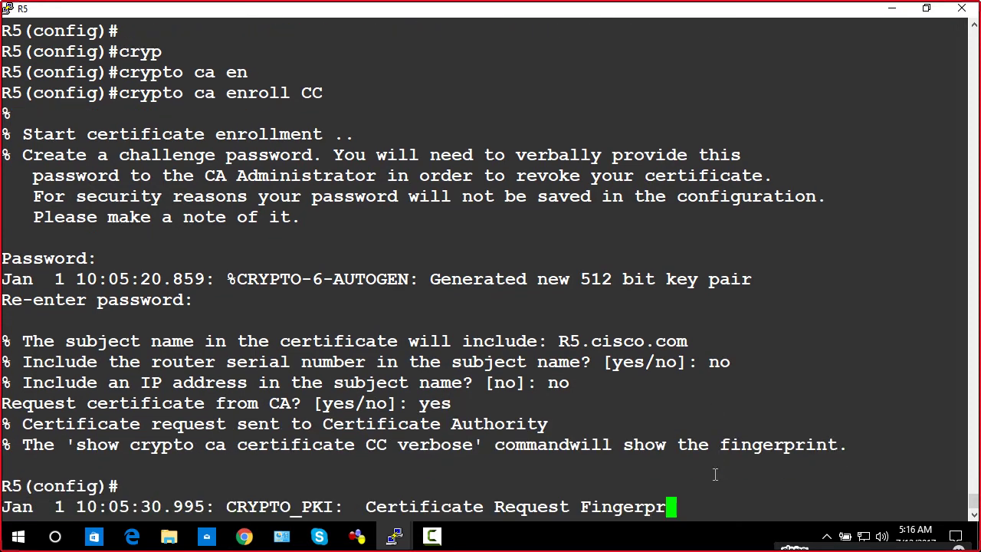
{"action": "key", "text": "Return"}
{"action": "key", "text": "Return"}
{"action": "key", "text": "Return"}
{"action": "key", "text": "Return"}
{"action": "key", "text": "Return"}
{"action": "key", "text": "Return"}
{"action": "key", "text": "Return"}
{"action": "key", "text": "Return"}
{"action": "key", "text": "Return"}
{"action": "key", "text": "Return"}
{"action": "key", "text": "Return"}
{"action": "key", "text": "Return"}
{"action": "key", "text": "Return"}
{"action": "key", "text": "Return"}
{"action": "key", "text": "Return"}
{"action": "key", "text": "Return"}
{"action": "key", "text": "Return"}
{"action": "key", "text": "Return"}
{"action": "key", "text": "Return"}
{"action": "key", "text": "Return"}
{"action": "key", "text": "Return"}
{"action": "key", "text": "Return"}
{"action": "key", "text": "Return"}
{"action": "key", "text": "Return"}
{"action": "key", "text": "Return"}
{"action": "key", "text": "Return"}
{"action": "key", "text": "Return"}
{"action": "key", "text": "Return"}
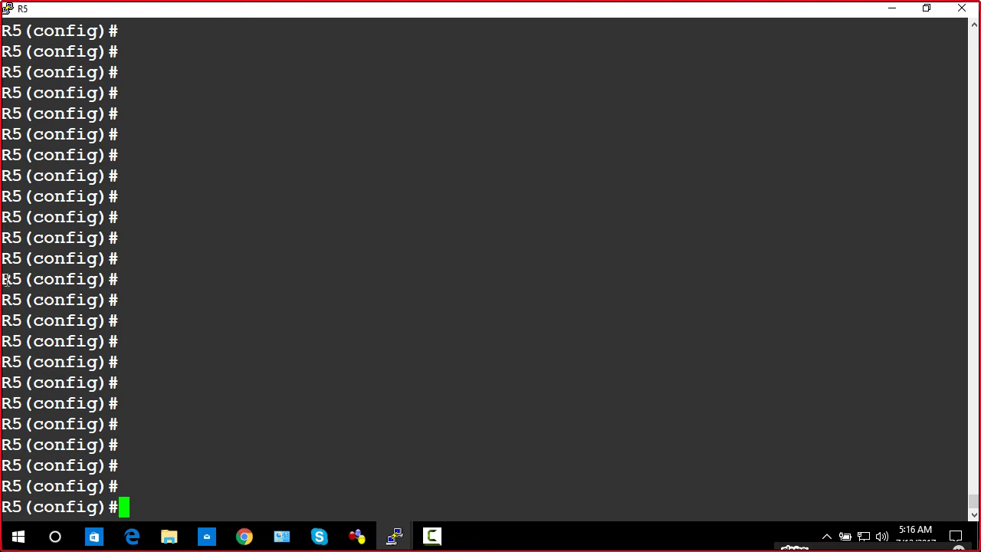
Launch Notepad from the Run box, closing a stray File Explorer window, and maximize it
{"action": "left_click", "coordinate": [338, 213]}
{"action": "key", "text": "super+r"}
{"action": "key", "text": "Return"}
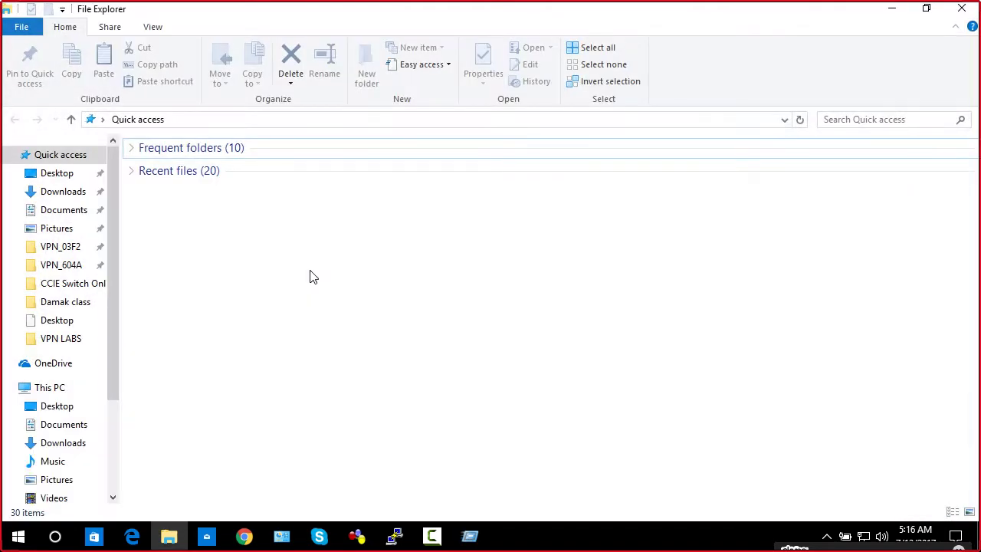
{"action": "left_click", "coordinate": [963, 9]}
{"action": "key", "text": "super+r"}
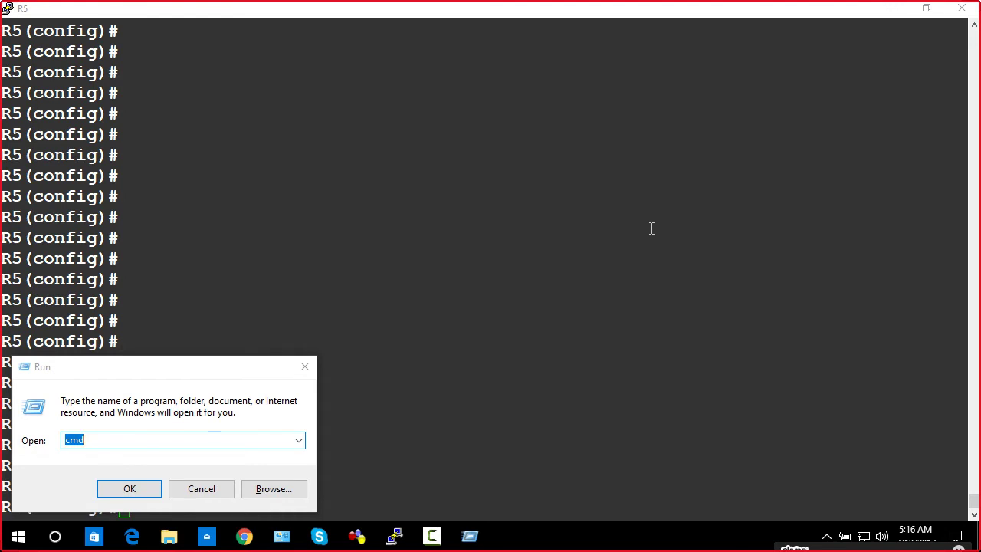
{"action": "left_click", "coordinate": [141, 423]}
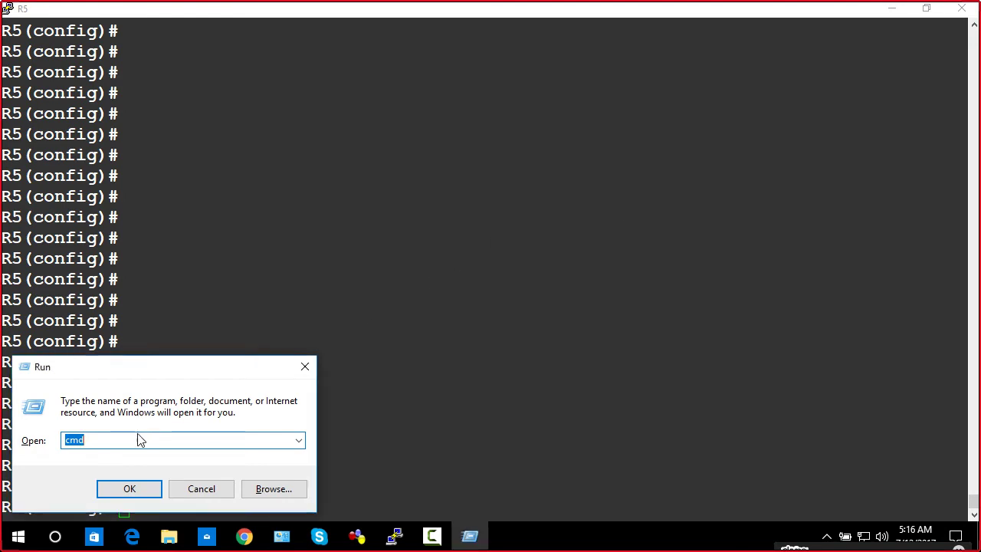
{"action": "left_click", "coordinate": [132, 440]}
{"action": "key", "text": "Down"}
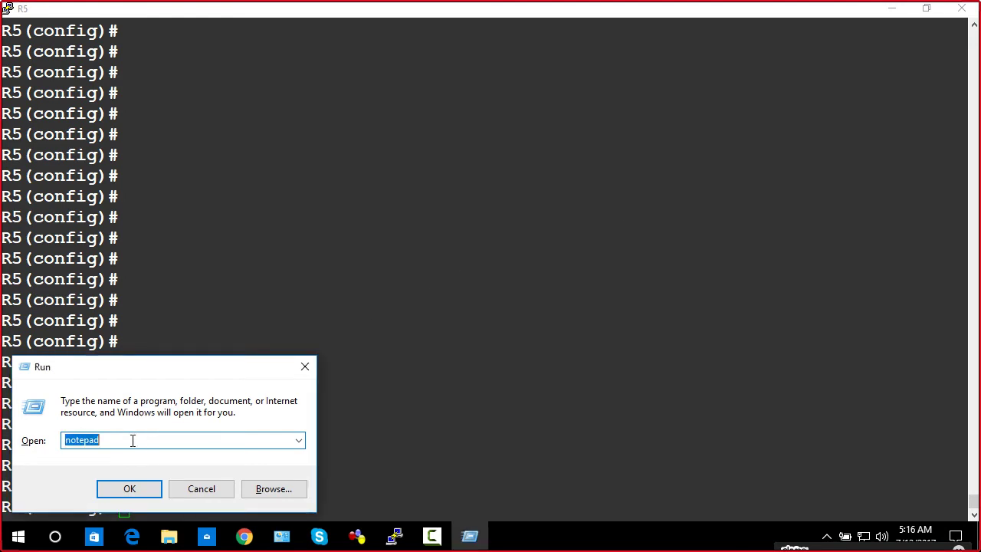
{"action": "key", "text": "Return"}
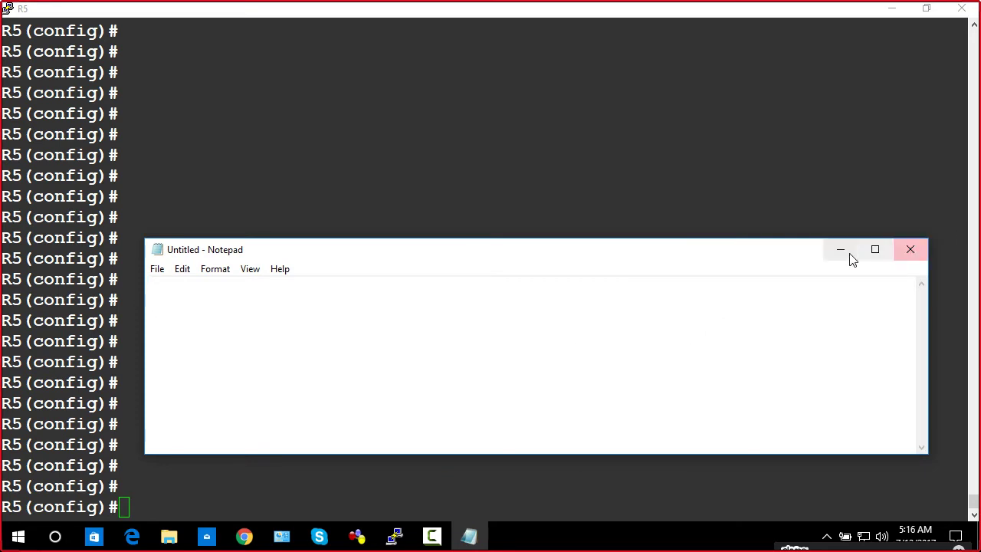
{"action": "left_click", "coordinate": [873, 251]}
Type 'crypto isakmp policy 10' with 'authentication rsa-sig' below it
{"action": "type", "text": "cry"}
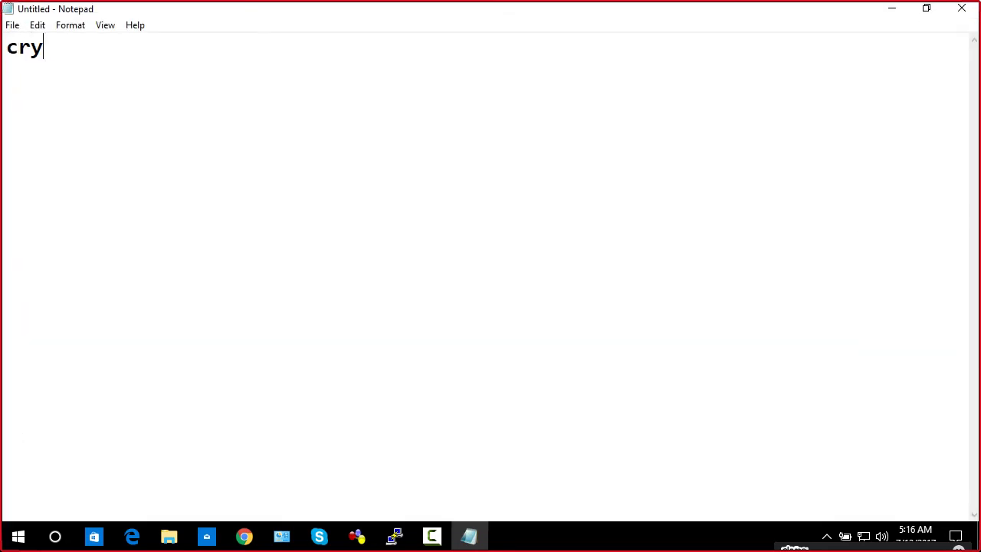
{"action": "type", "text": "pto isakmp poliv"}
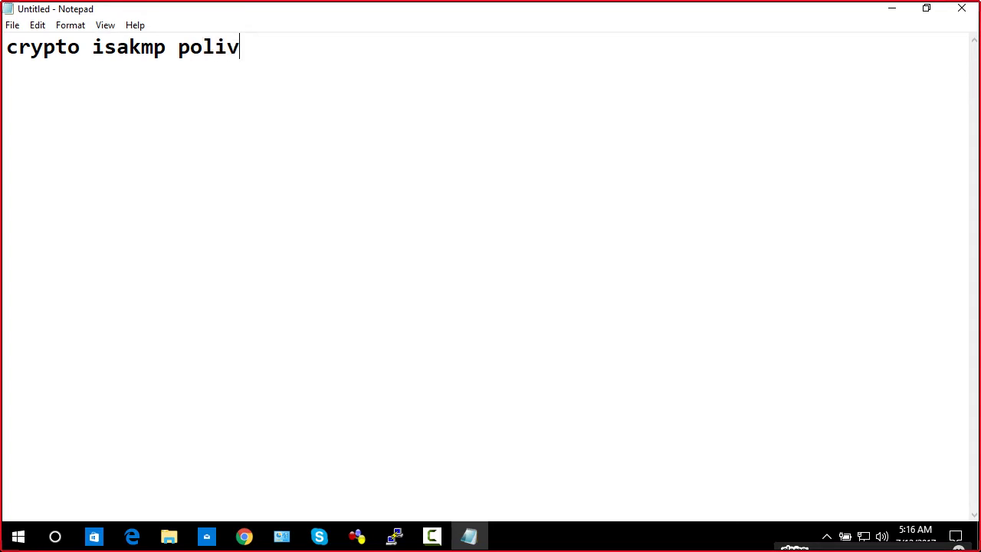
{"action": "key", "text": "BackSpace"}
{"action": "type", "text": "cy 10"}
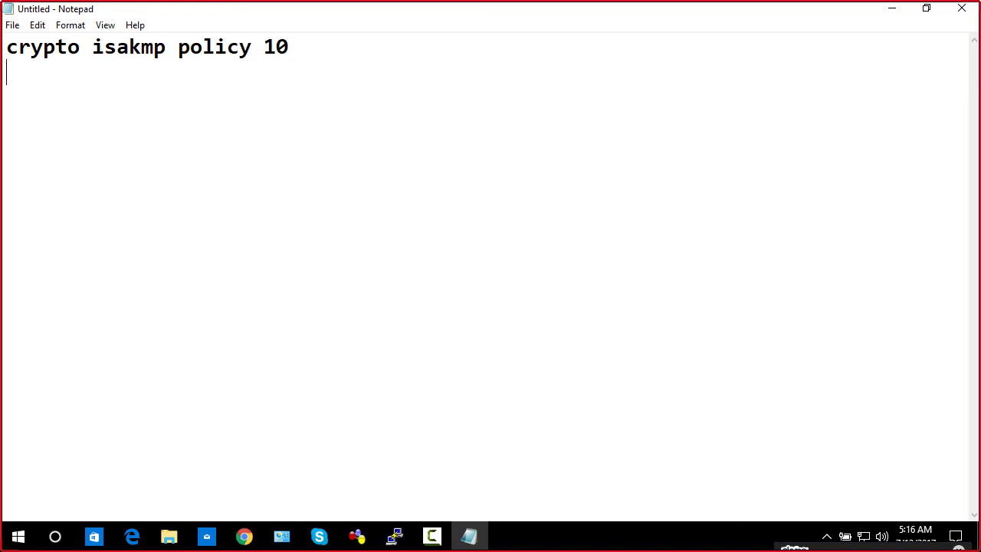
{"action": "key", "text": "Return"}
{"action": "type", "text": "authentic"}
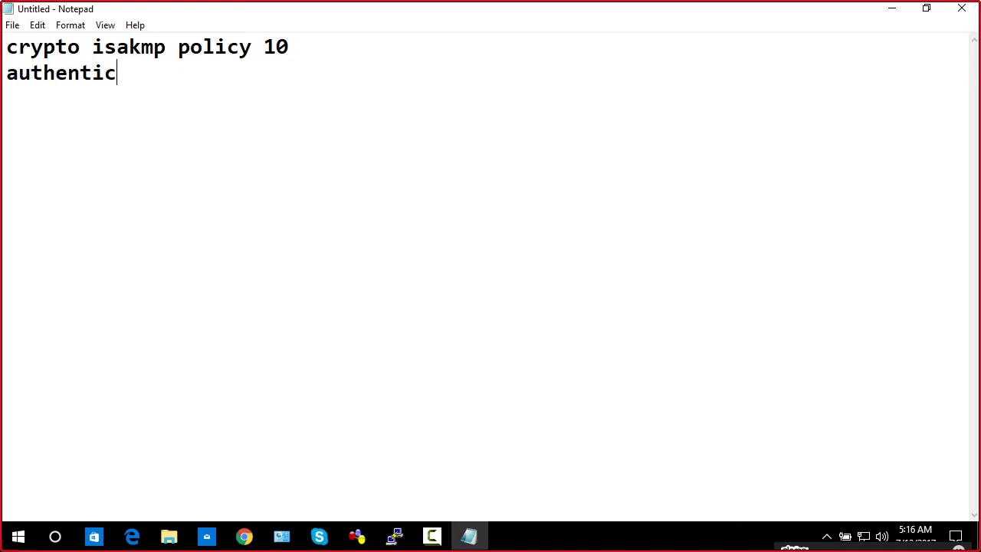
{"action": "type", "text": "ation "}
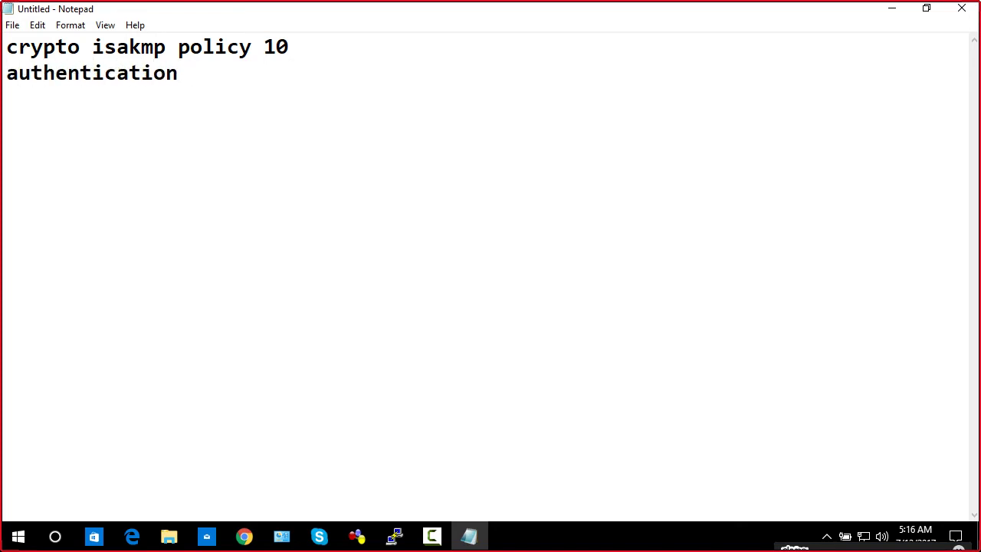
{"action": "type", "text": "pre-share"}
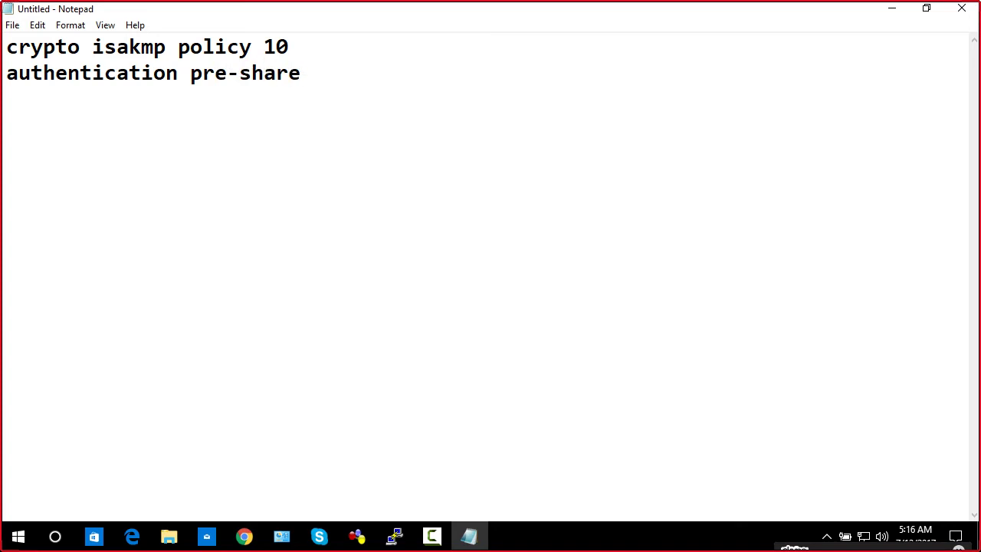
{"action": "key", "text": "BackSpace"}
{"action": "key", "text": "BackSpace"}
{"action": "key", "text": "BackSpace"}
{"action": "key", "text": "BackSpace"}
{"action": "key", "text": "BackSpace"}
{"action": "key", "text": "BackSpace"}
{"action": "key", "text": "BackSpace"}
{"action": "key", "text": "BackSpace"}
{"action": "key", "text": "BackSpace"}
{"action": "type", "text": "rs"}
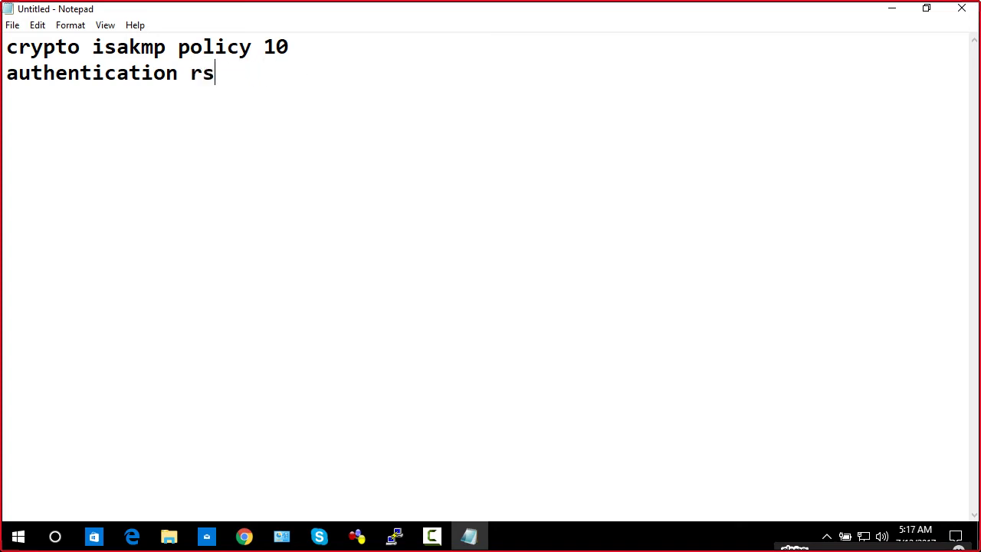
{"action": "type", "text": "a-sig"}
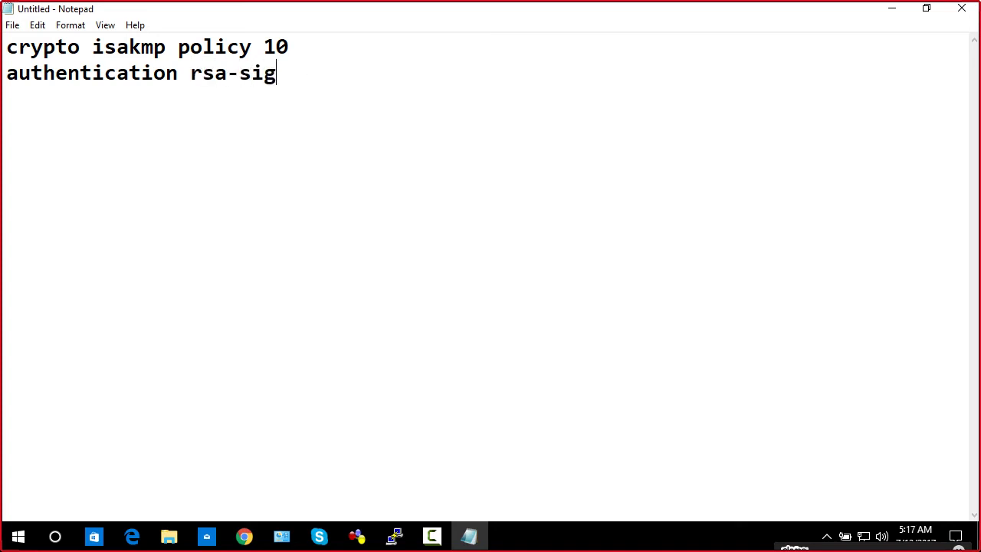
{"action": "type", "text": "encryp"}
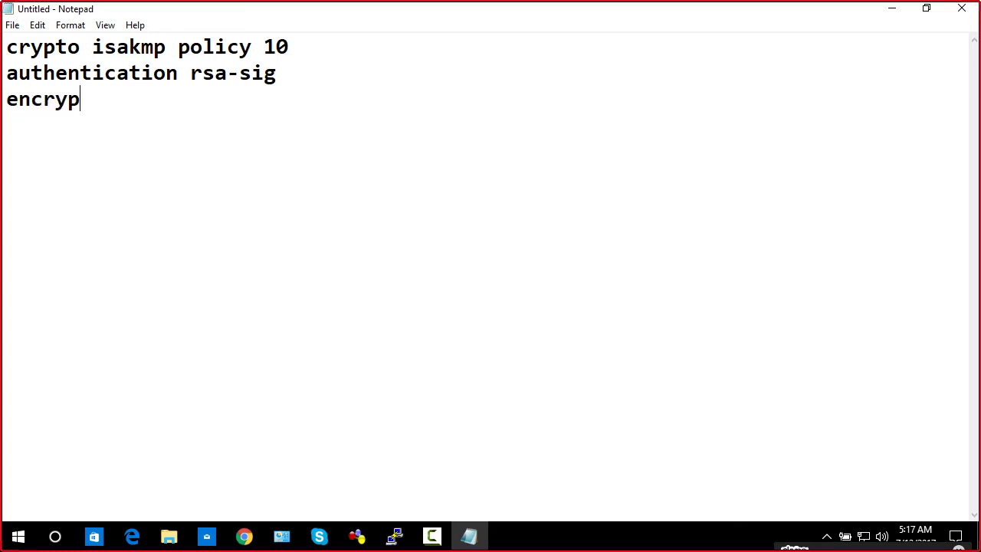
Add encryption 3des, group 2 and hash md5 lines, closing the block with '!'
{"action": "type", "text": "tion 3des"}
{"action": "key", "text": "Return"}
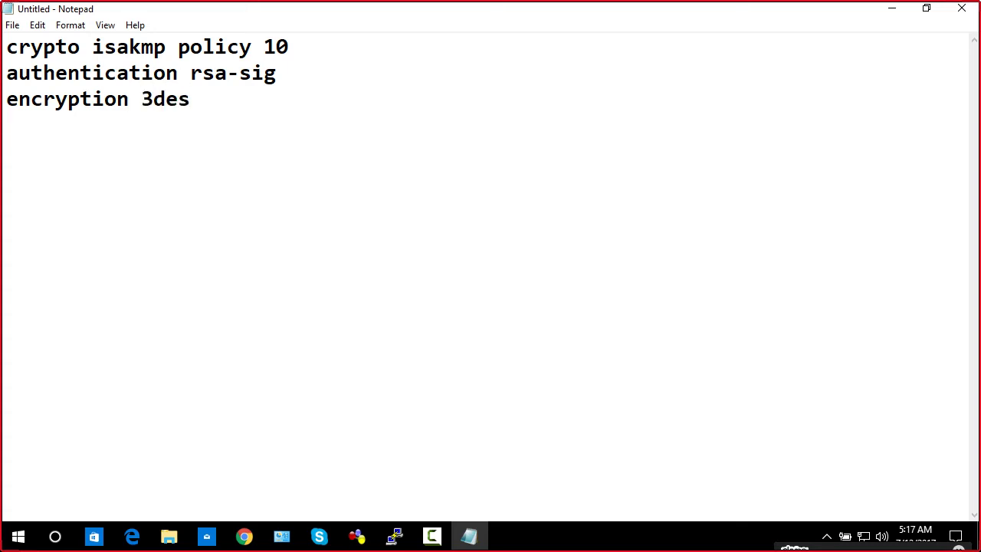
{"action": "type", "text": "group 2"}
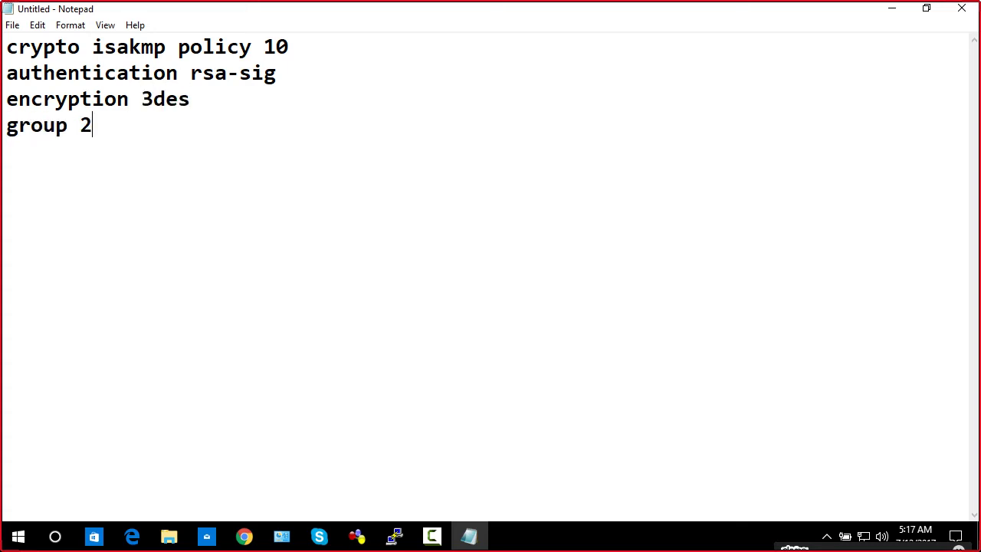
{"action": "key", "text": "Return"}
{"action": "type", "text": "hash ms"}
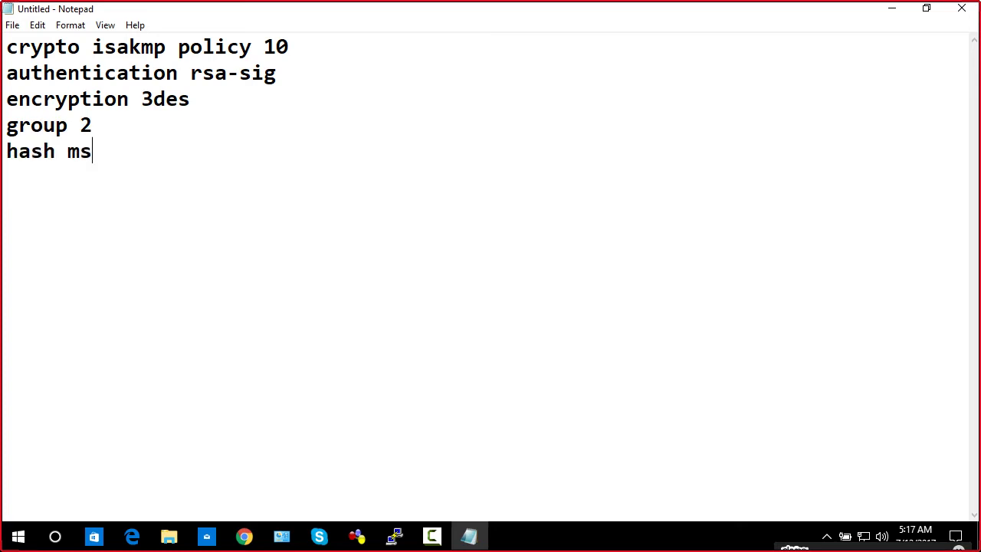
{"action": "key", "text": "BackSpace"}
{"action": "type", "text": "d5"}
{"action": "key", "text": "Return"}
{"action": "type", "text": "!"}
{"action": "type", "text": "crypt"}
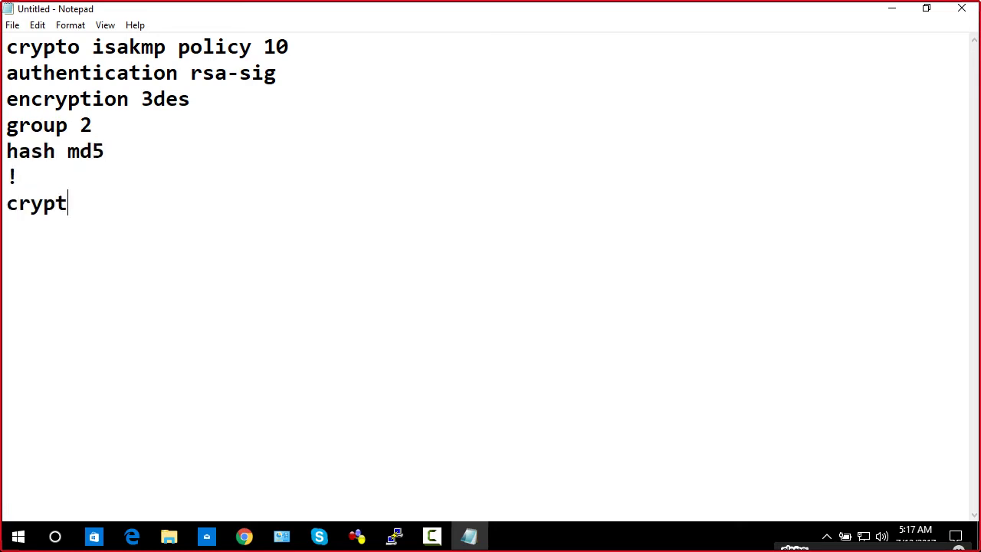
{"action": "type", "text": "o ipsec"}
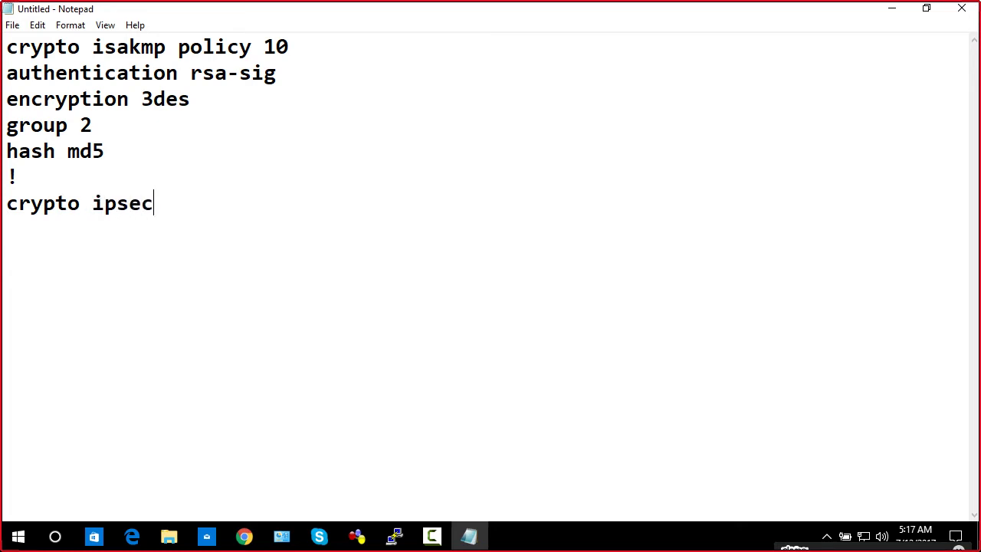
{"action": "type", "text": " trans"}
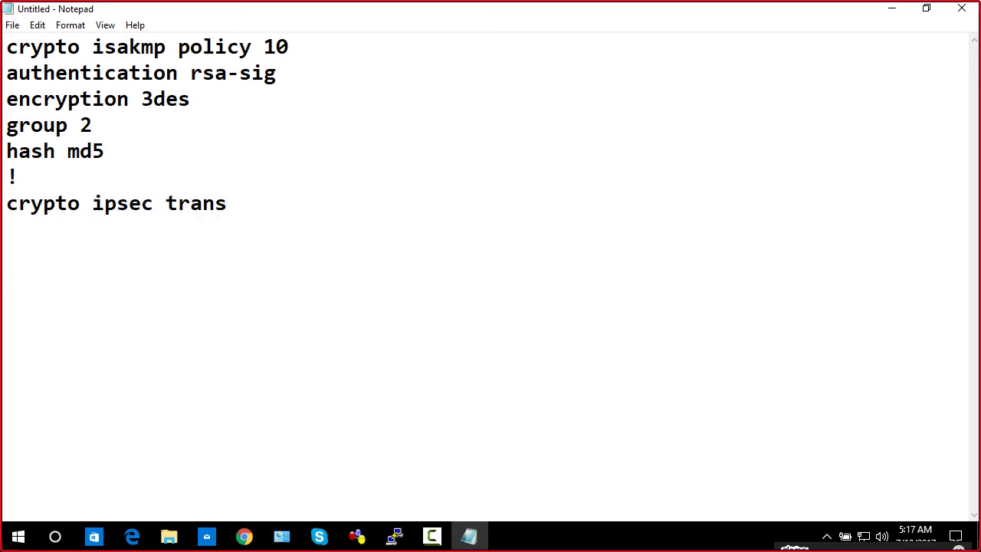
{"action": "type", "text": "foer"}
Complete 'crypto ipsec transform-set Damak esp-3des esp-md5' and add a '!' separator
{"action": "key", "text": "BackSpace"}
{"action": "key", "text": "BackSpace"}
{"action": "type", "text": "rm-set "}
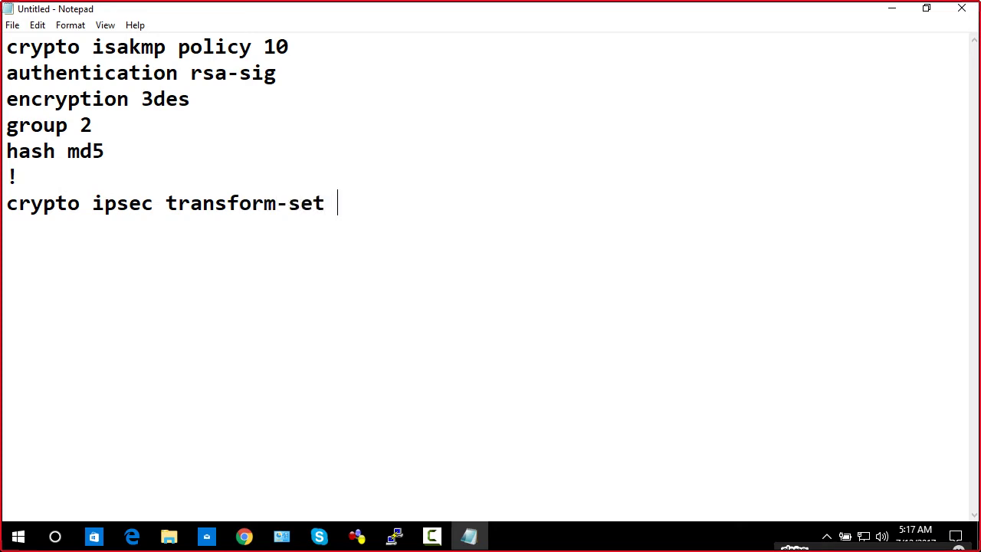
{"action": "type", "text": "Damak "}
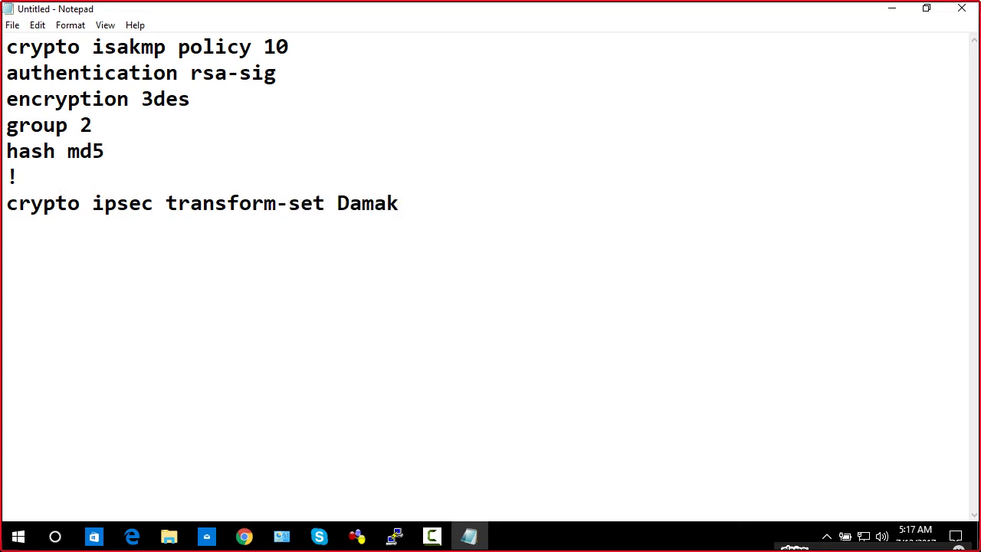
{"action": "type", "text": "esp-3d"}
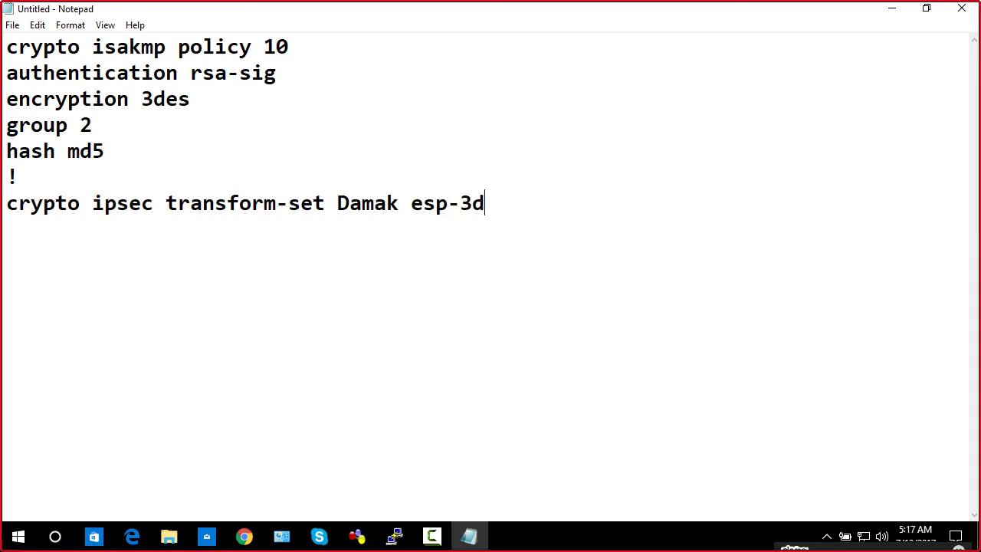
{"action": "type", "text": "es esp"}
{"action": "type", "text": "-md5 "}
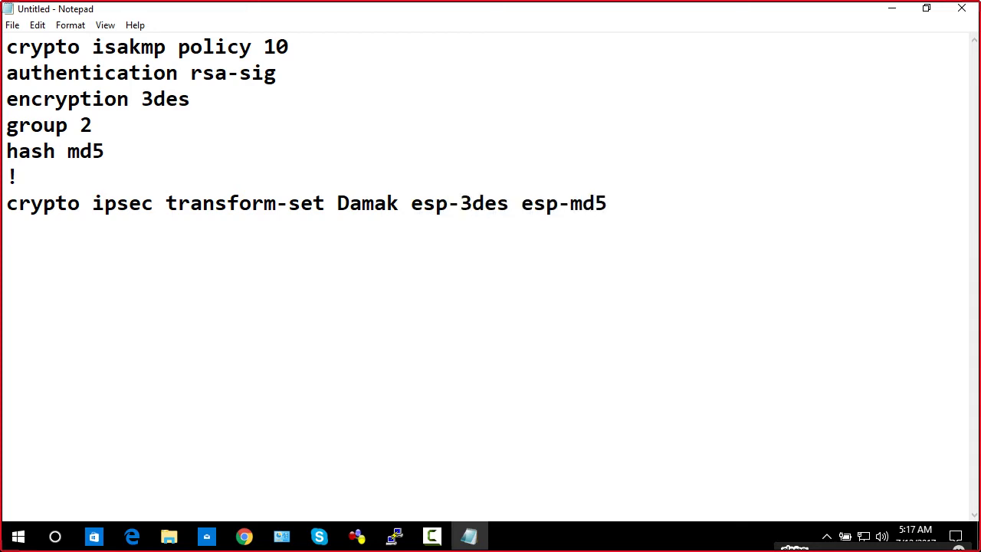
{"action": "type", "text": "!"}
{"action": "key", "text": "Return"}
Type 'access-list 112 permit ip 15.15.0.0 0.0.0.255 16.16.0.0 0.0.0.255' followed by a '!' separator
{"action": "type", "text": "access-li"}
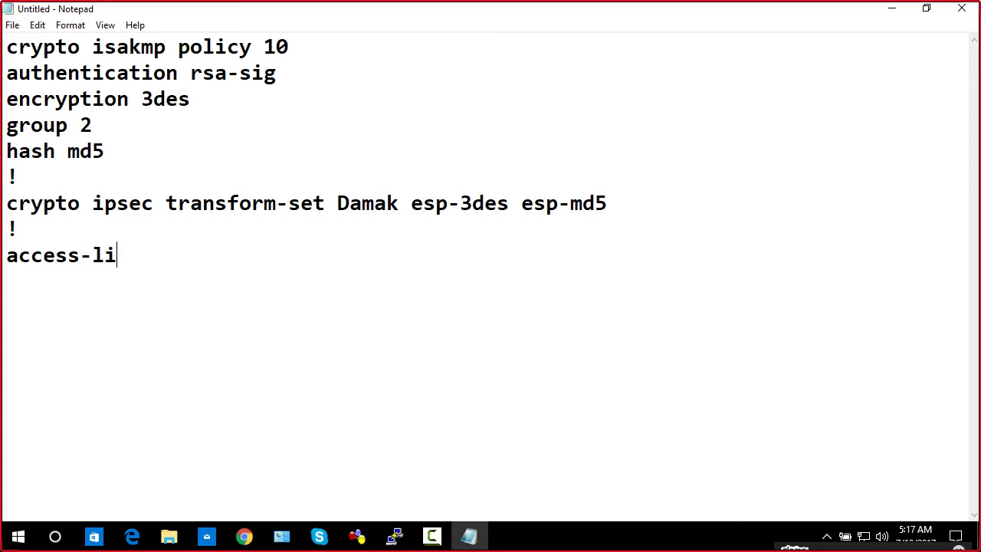
{"action": "type", "text": "st 112 per"}
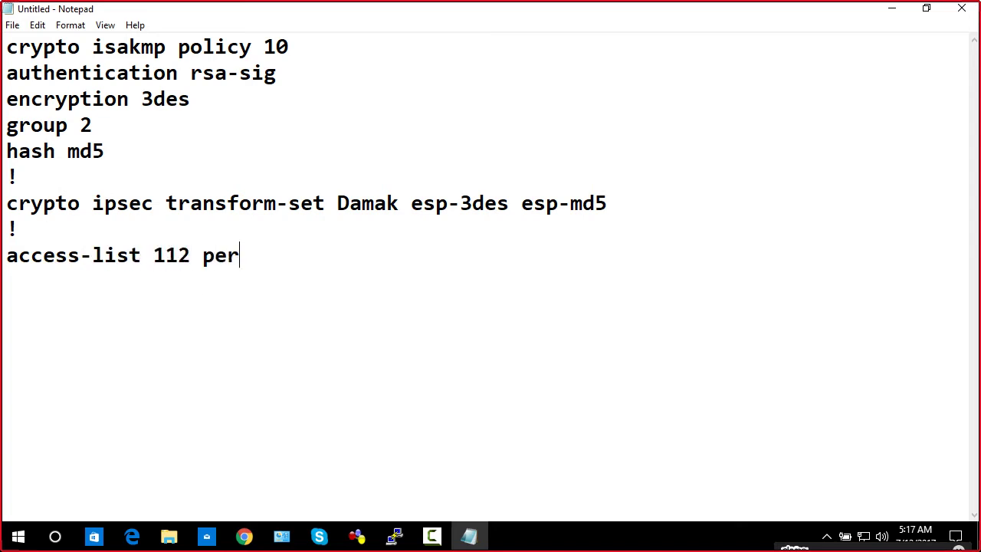
{"action": "type", "text": "mit ip 11.11.0"}
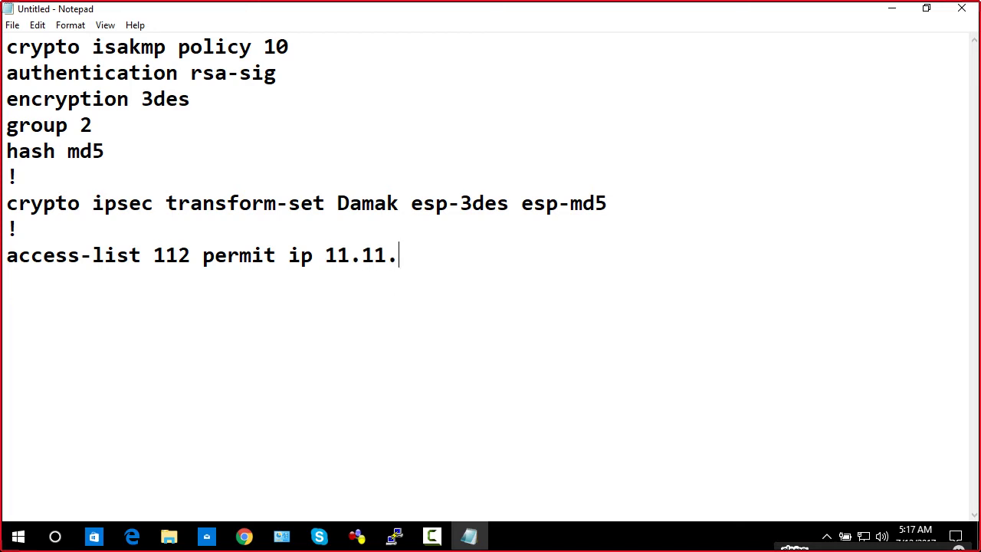
{"action": "key", "text": "BackSpace"}
{"action": "key", "text": "BackSpace"}
{"action": "key", "text": "BackSpace"}
{"action": "key", "text": "BackSpace"}
{"action": "key", "text": "BackSpace"}
{"action": "key", "text": "BackSpace"}
{"action": "type", "text": "5.15.0.0 0.0.0."}
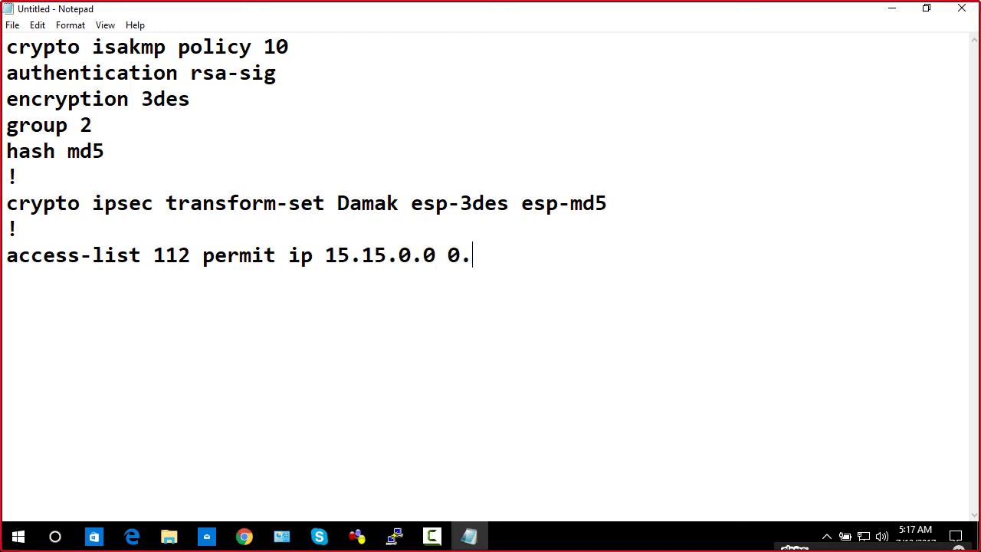
{"action": "type", "text": "25"}
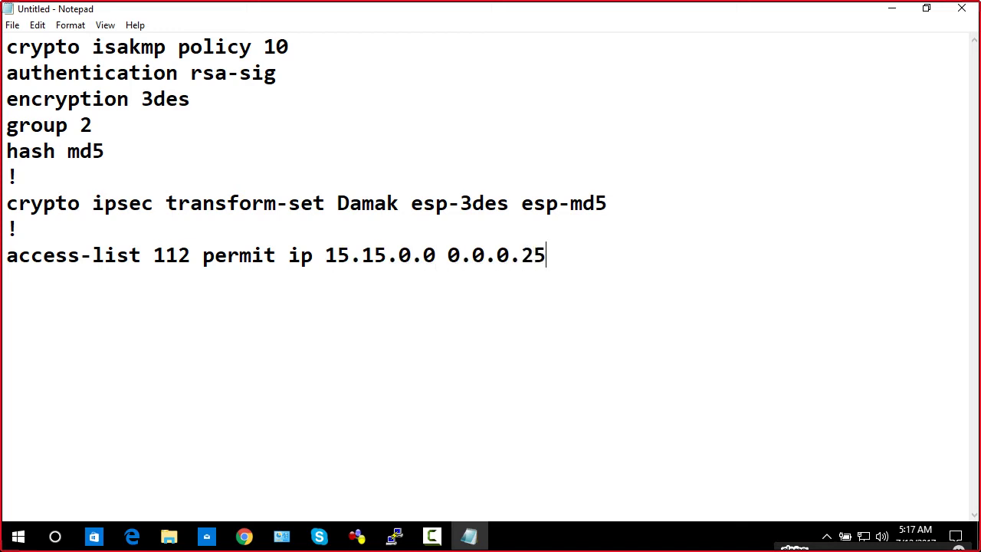
{"action": "type", "text": "5 16"}
{"action": "type", "text": ".15."}
{"action": "key", "text": "BackSpace"}
{"action": "key", "text": "BackSpace"}
{"action": "type", "text": "6."}
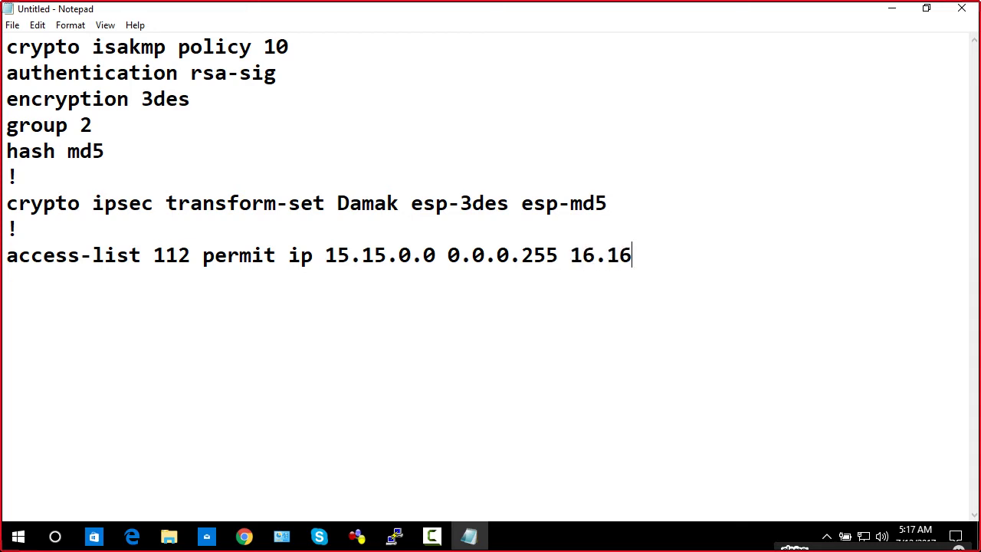
{"action": "type", "text": "0.0 0.0.0"}
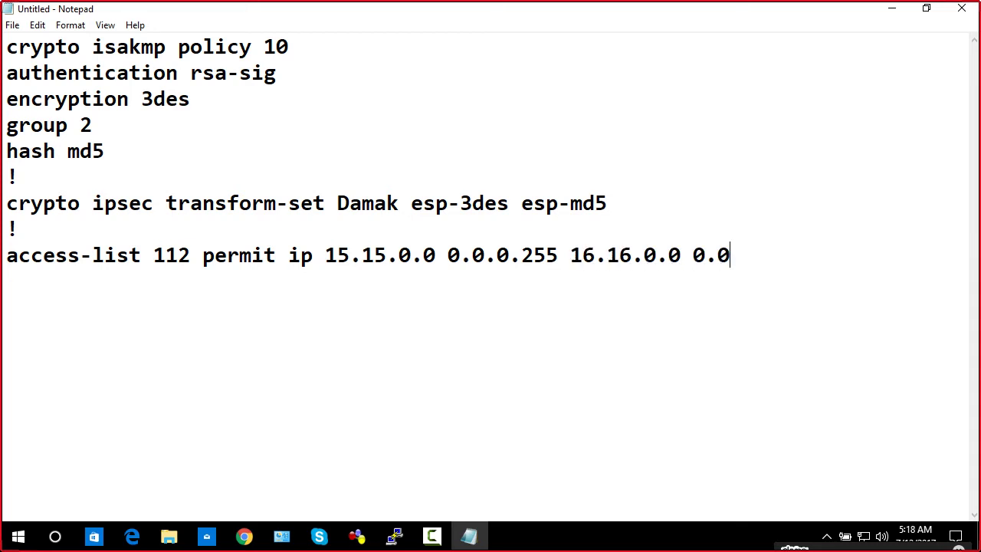
{"action": "type", "text": ".255"}
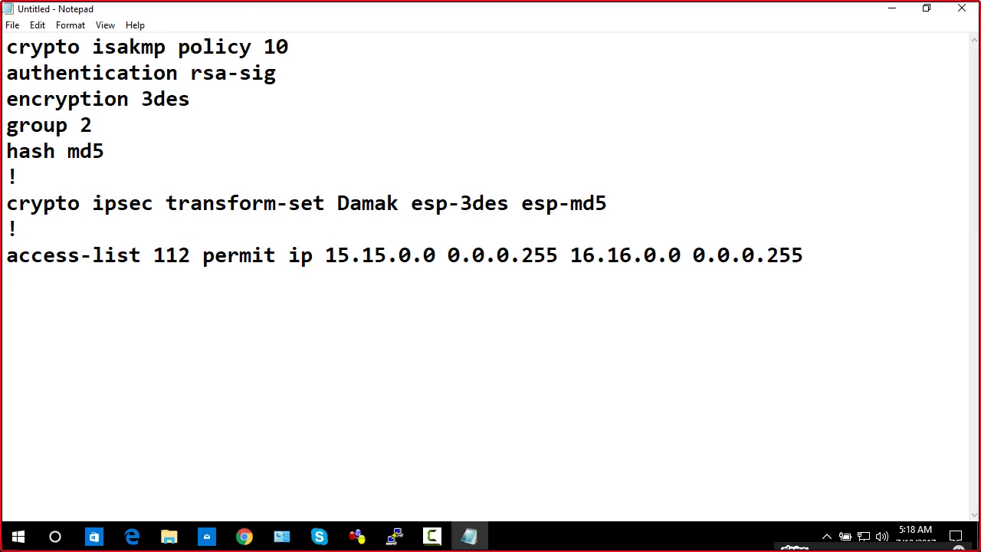
{"action": "type", "text": "!"}
{"action": "key", "text": "Return"}
{"action": "type", "text": "crypto map "}
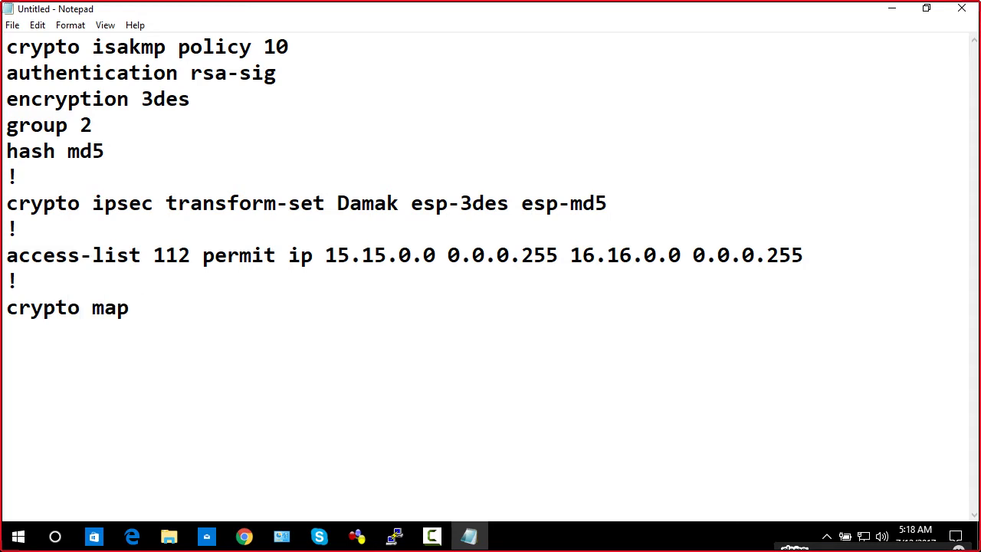
{"action": "type", "text": "10"}
Write crypto map CCSP 10 ipsec-isakmp with transform-set Damak, peer 6.6.6.2, match address 112
{"action": "key", "text": "BackSpace"}
{"action": "key", "text": "BackSpace"}
{"action": "key", "text": "BackSpace"}
{"action": "type", "text": "CCSP 10 "}
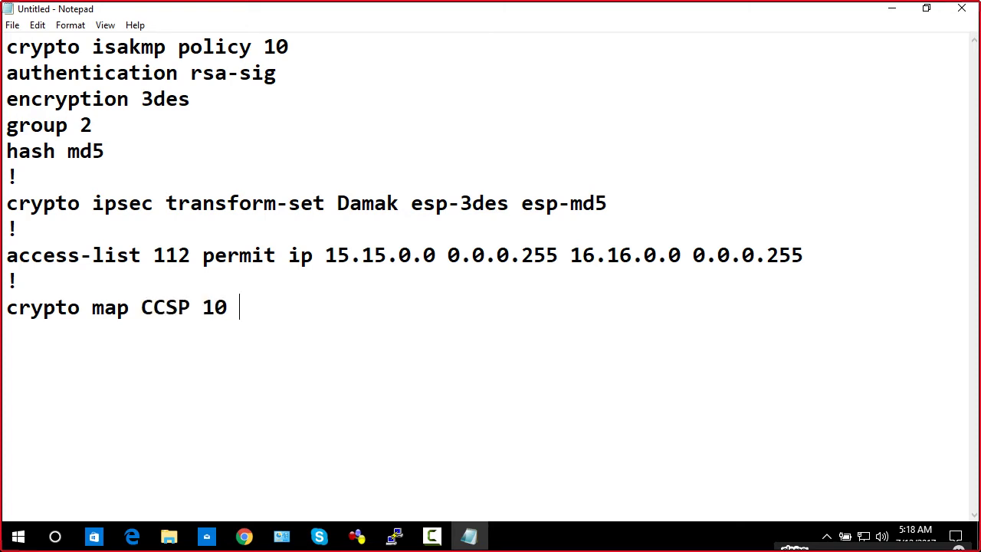
{"action": "type", "text": "ipsec-isakmp"}
{"action": "key", "text": "Return"}
{"action": "type", "text": "s"}
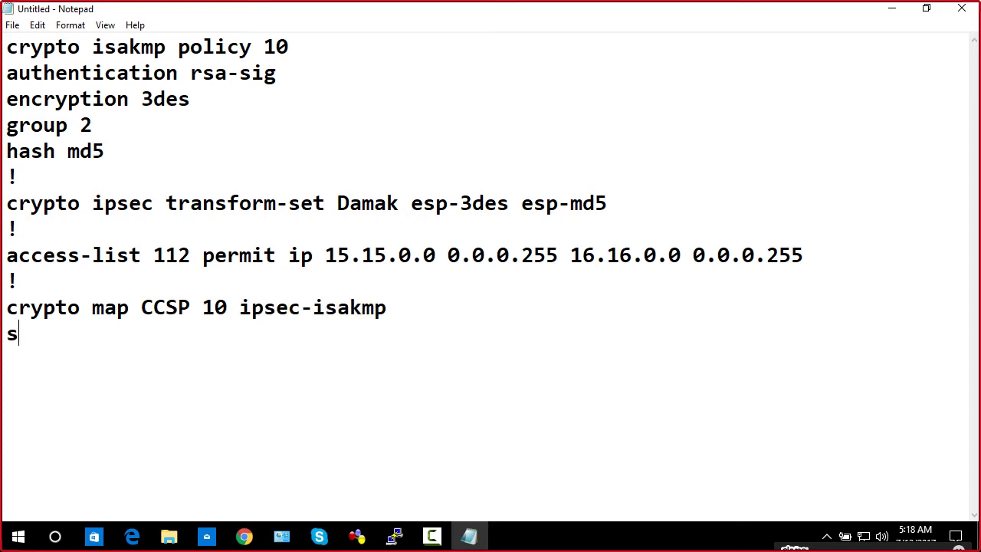
{"action": "type", "text": "et trabns"}
{"action": "key", "text": "BackSpace"}
{"action": "key", "text": "BackSpace"}
{"action": "key", "text": "BackSpace"}
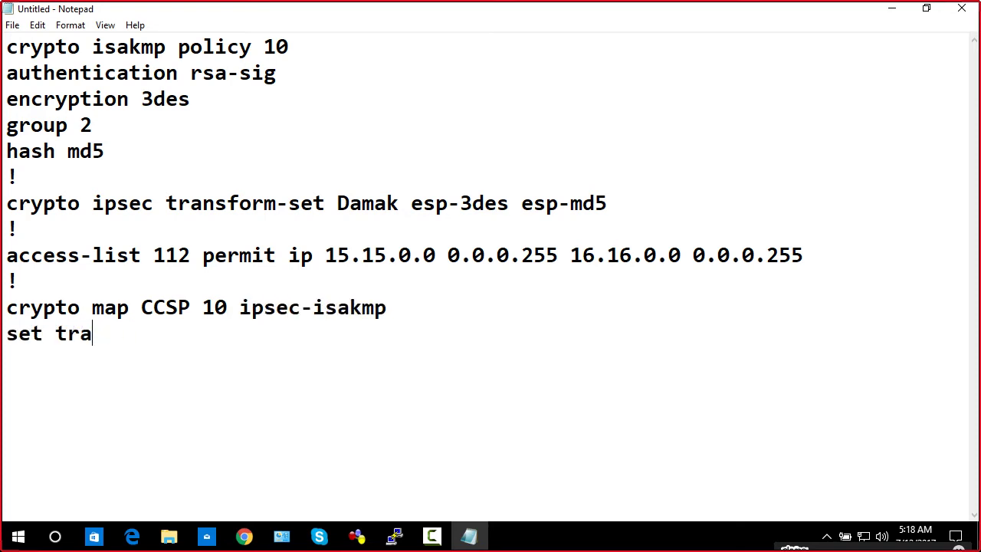
{"action": "type", "text": "ns"}
{"action": "type", "text": "for"}
{"action": "key", "text": "BackSpace"}
{"action": "type", "text": "orm"}
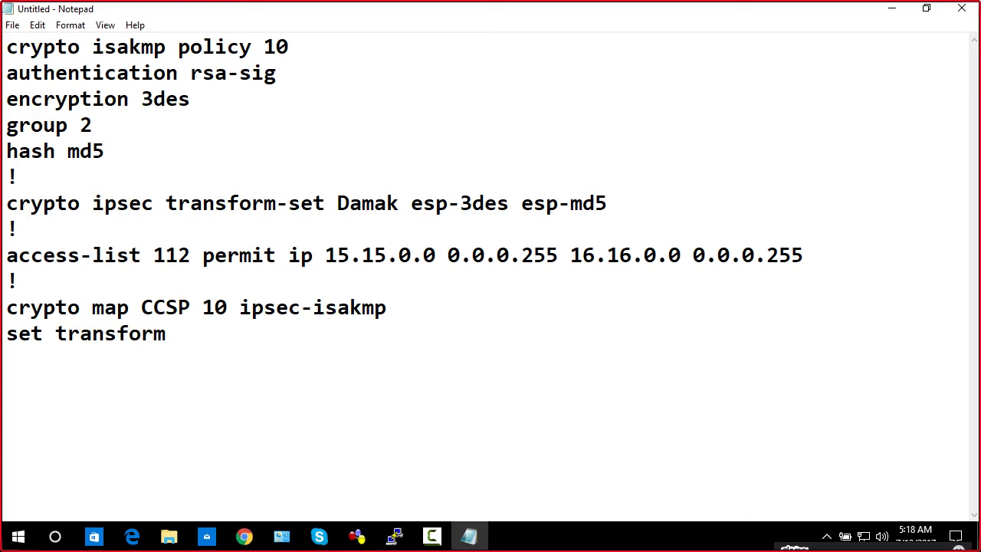
{"action": "type", "text": "-set Damak"}
{"action": "key", "text": "Return"}
{"action": "type", "text": "set peer "}
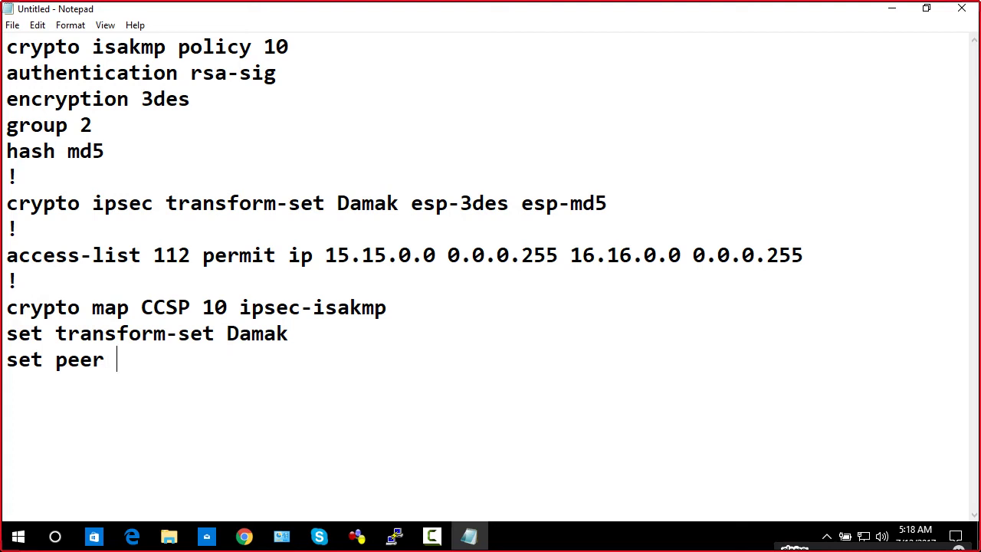
{"action": "type", "text": "6.6.6.2"}
{"action": "key", "text": "Return"}
{"action": "type", "text": "m"}
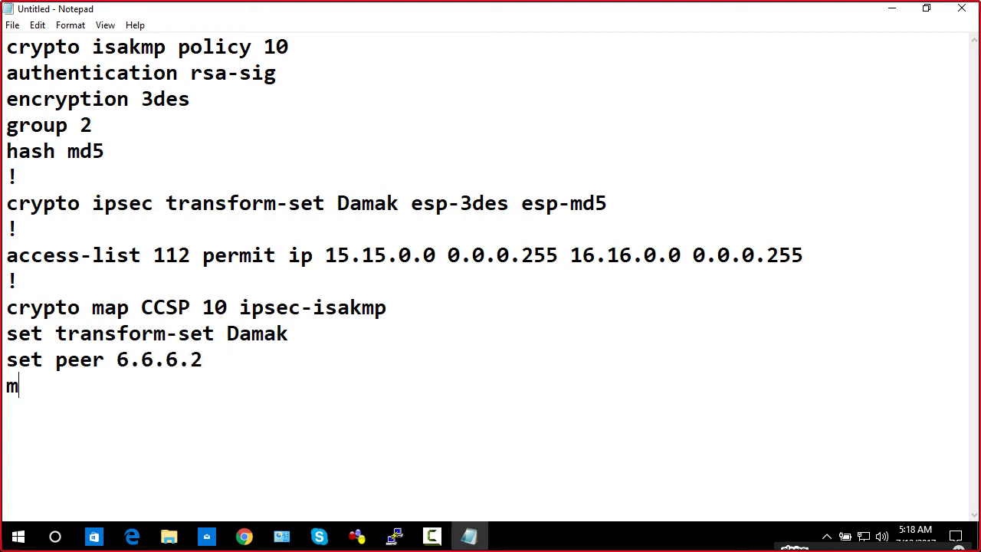
{"action": "type", "text": "atch add "}
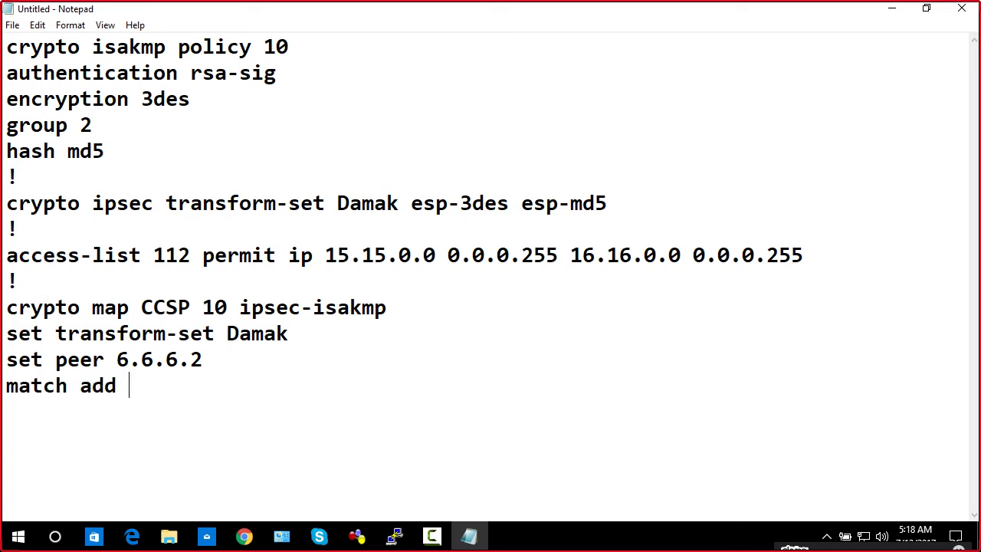
{"action": "type", "text": "112 !"}
Add 'int s0/0' followed by 'crypto map CCSP' to apply the map
{"action": "key", "text": "Return"}
{"action": "type", "text": "int s0-/"}
{"action": "key", "text": "BackSpace"}
{"action": "key", "text": "BackSpace"}
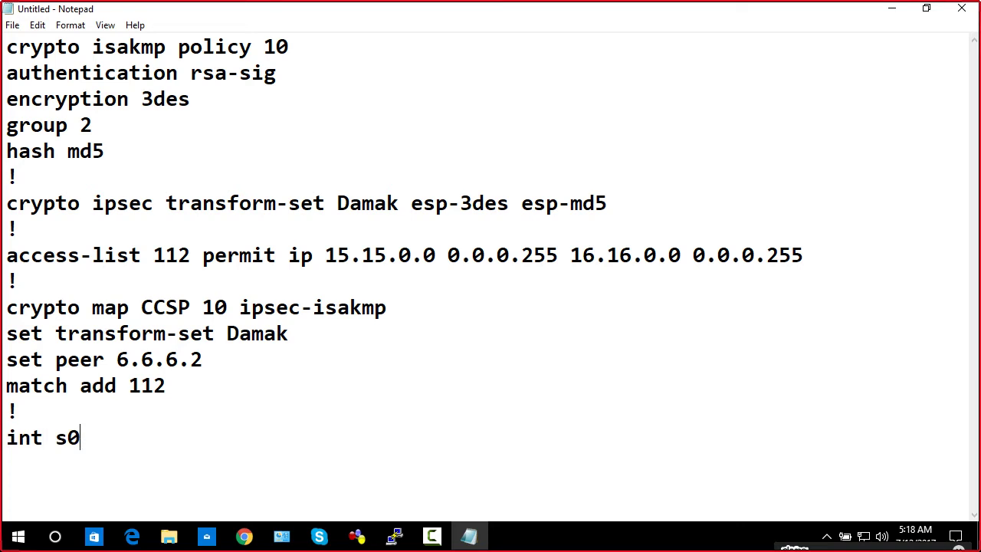
{"action": "type", "text": "/0"}
{"action": "key", "text": "Return"}
{"action": "type", "text": "crypto mapCCSP"}
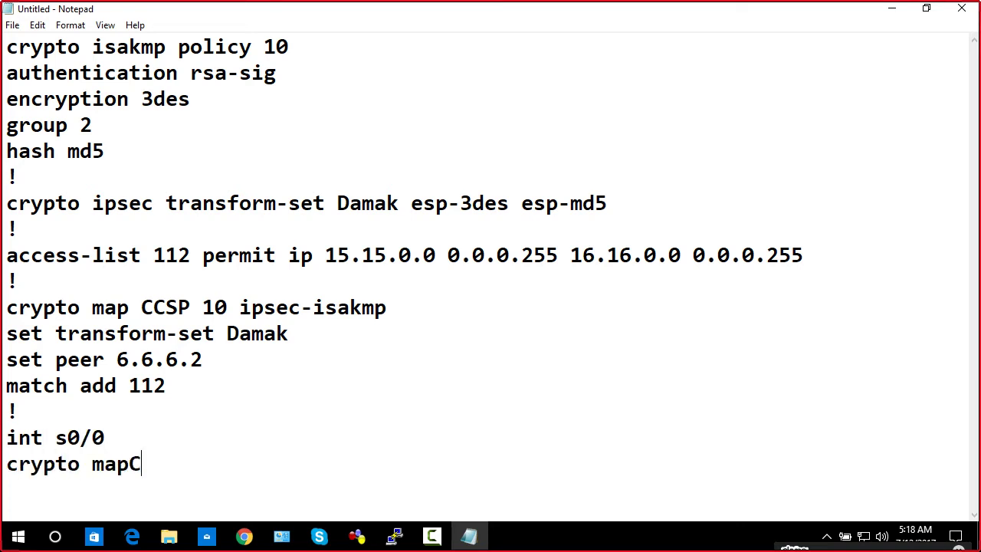
{"action": "key", "text": "Left"}
{"action": "key", "text": "Left"}
{"action": "key", "text": "Return"}
{"action": "key", "text": "BackSpace"}
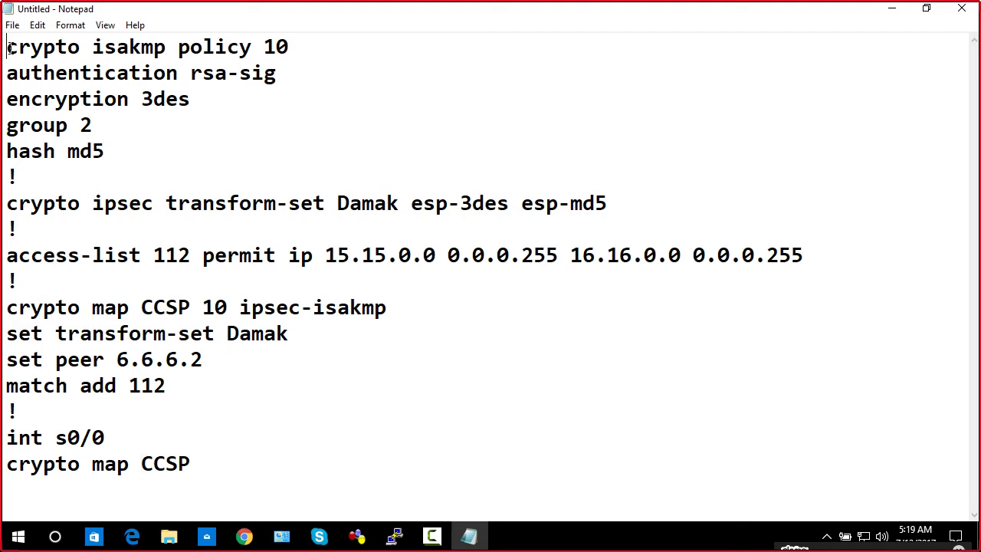
Copy the full Notepad crypto config (ISAKMP, Damak, ACL 112, map CCSP) and paste it into R5
{"action": "key", "text": "ctrl+a"}
{"action": "right_click", "coordinate": [79, 88]}
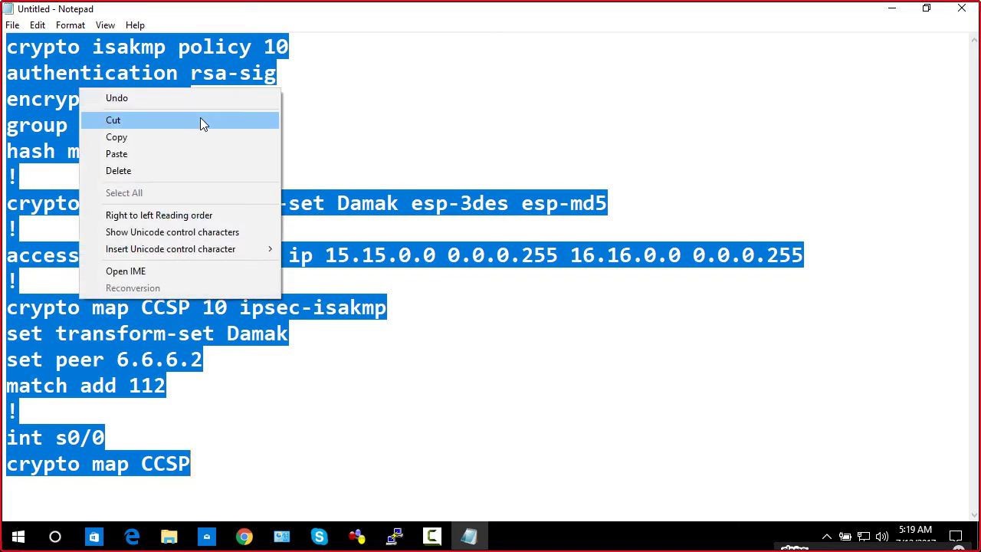
{"action": "left_click", "coordinate": [201, 135]}
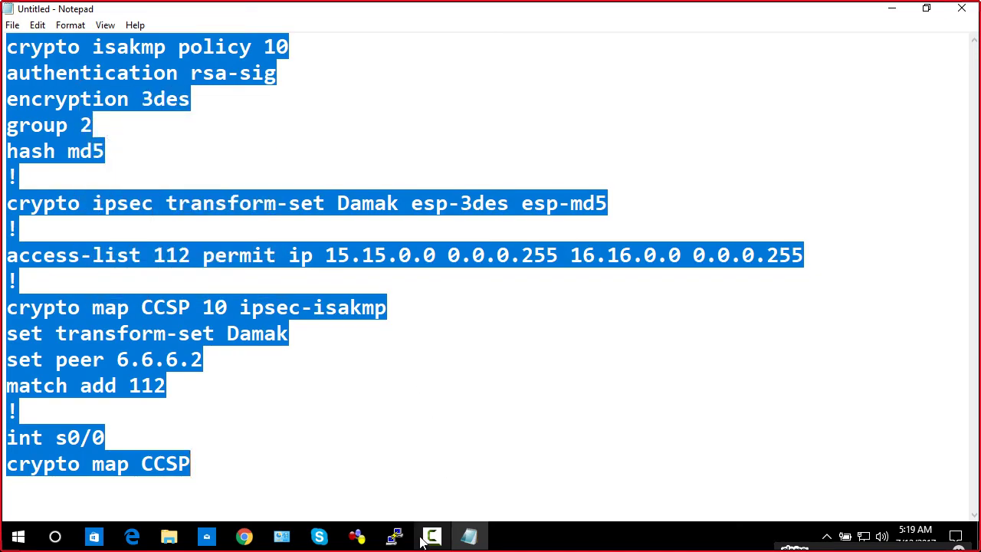
{"action": "mouse_move", "coordinate": [395, 537]}
{"action": "left_click", "coordinate": [228, 494]}
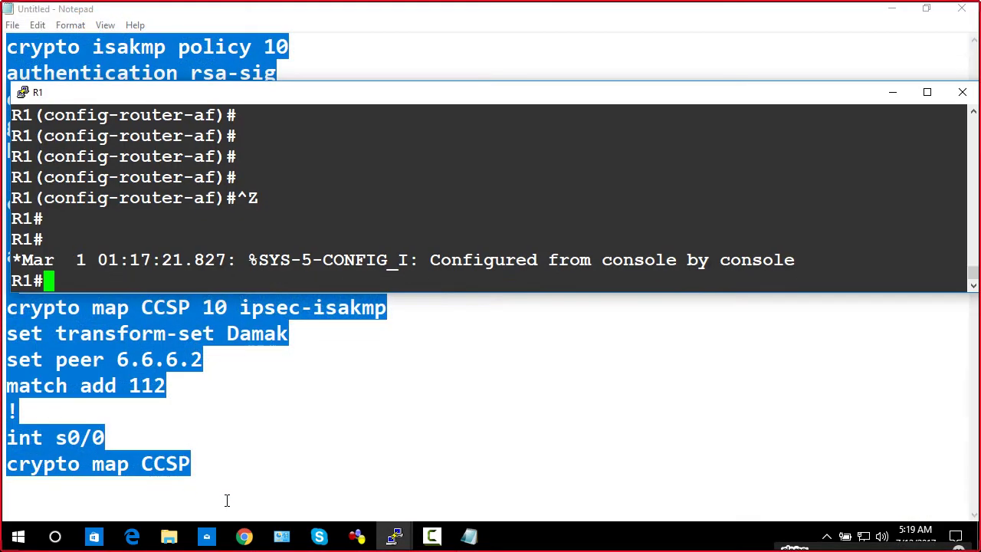
{"action": "left_click", "coordinate": [394, 536]}
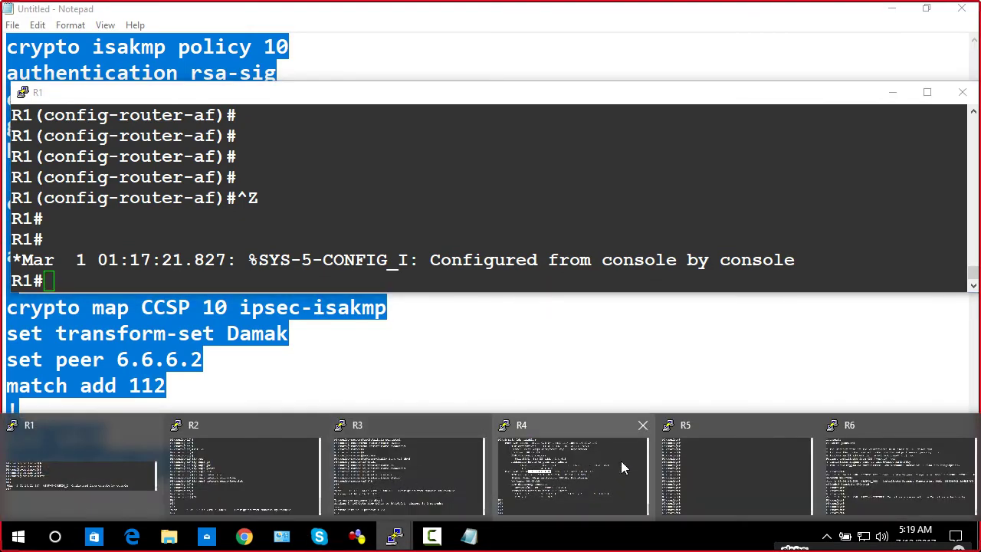
{"action": "left_click", "coordinate": [688, 460]}
{"action": "right_click", "coordinate": [559, 434]}
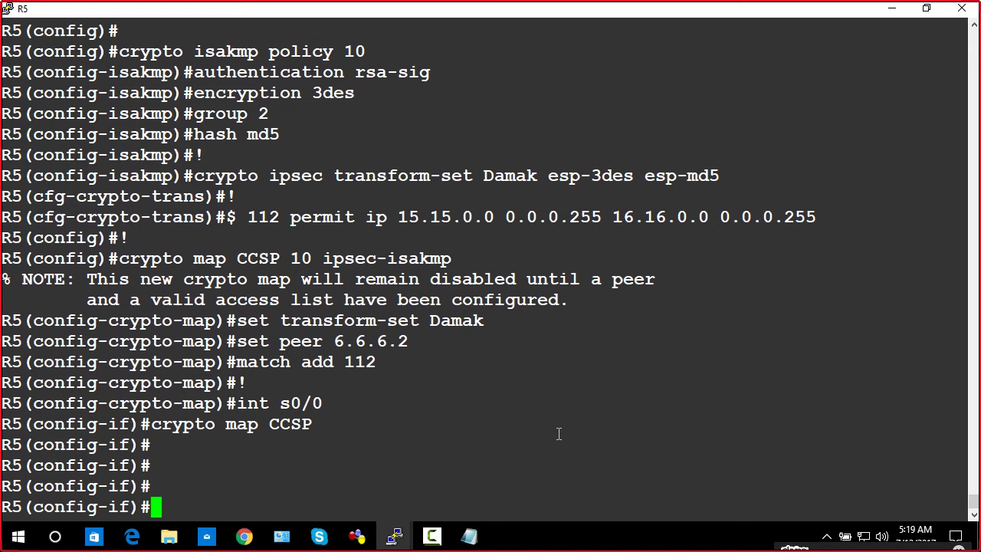
{"action": "left_click", "coordinate": [469, 537]}
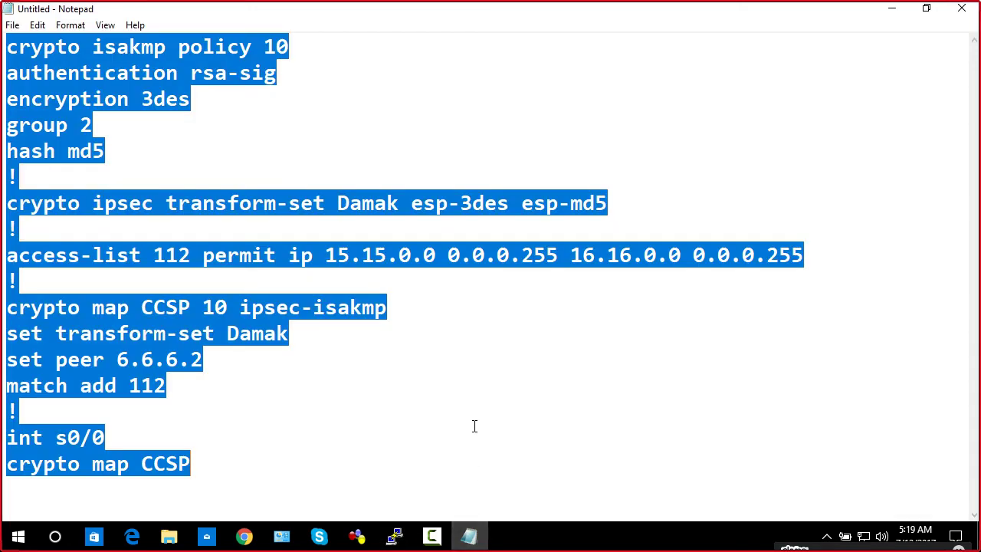
Swap access-list 112 so it runs from 16.16.0.0 0.0.0.255 to 15.15.0.0
{"action": "left_click", "coordinate": [474, 426]}
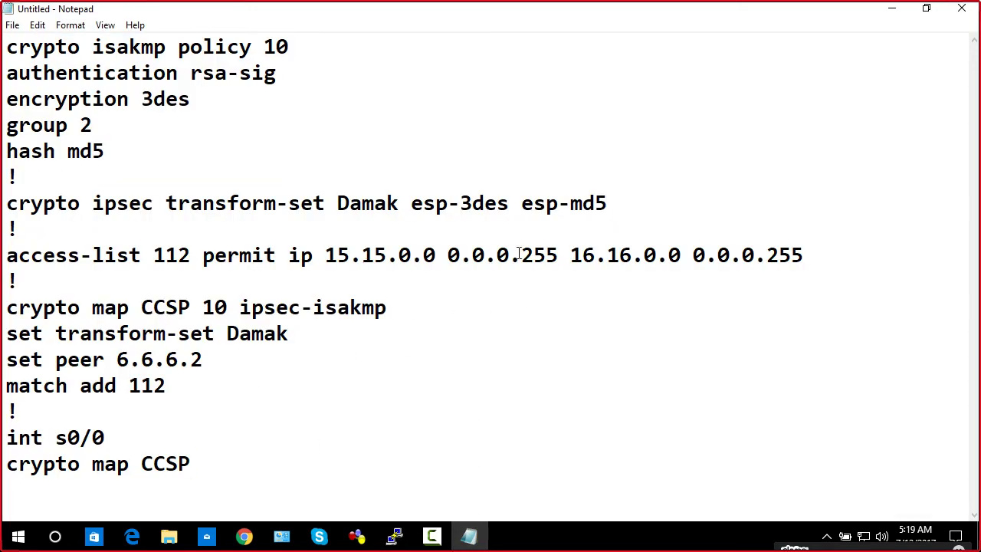
{"action": "left_click_drag", "start_coordinate": [572, 254], "coordinate": [817, 252]}
{"action": "right_click", "coordinate": [780, 260]}
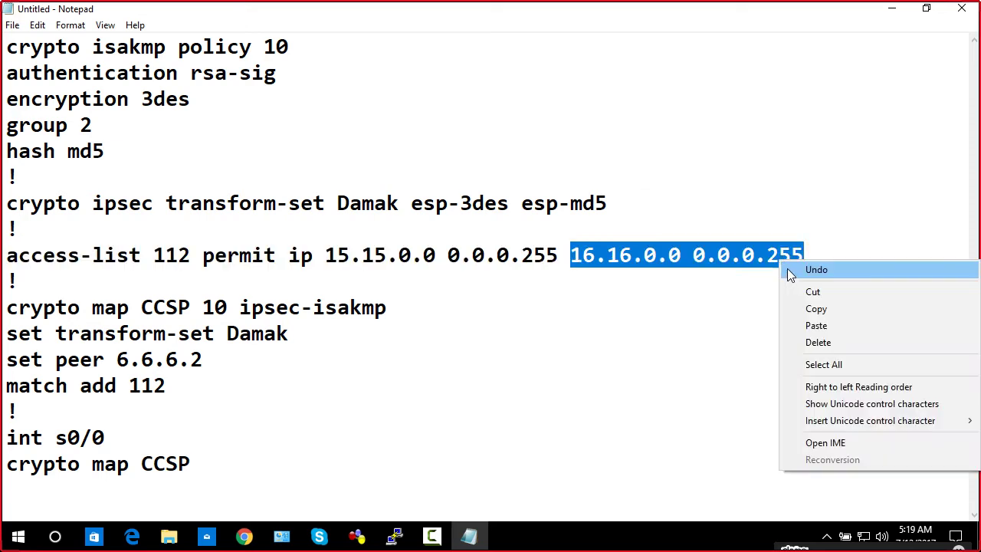
{"action": "left_click", "coordinate": [813, 292]}
{"action": "left_click", "coordinate": [325, 255]}
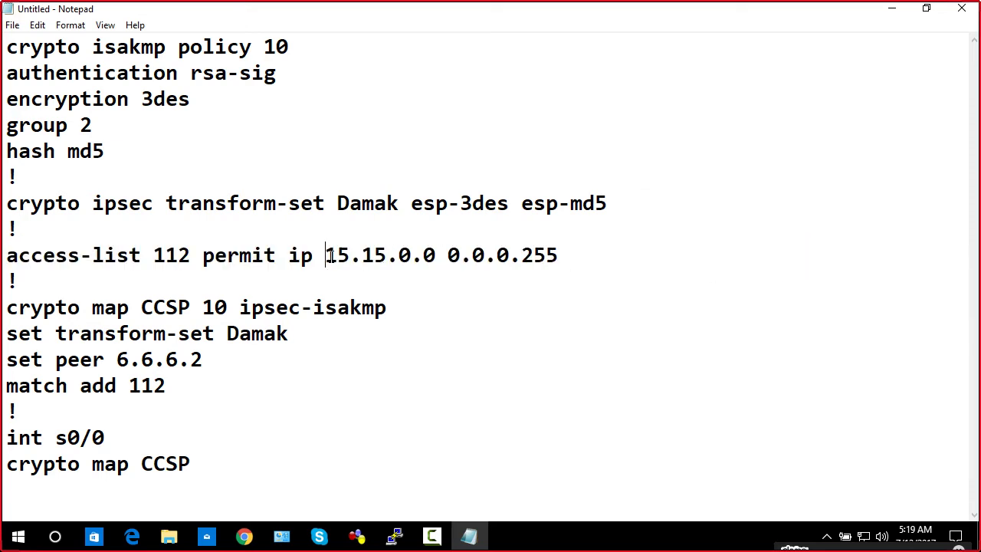
{"action": "right_click", "coordinate": [328, 256]}
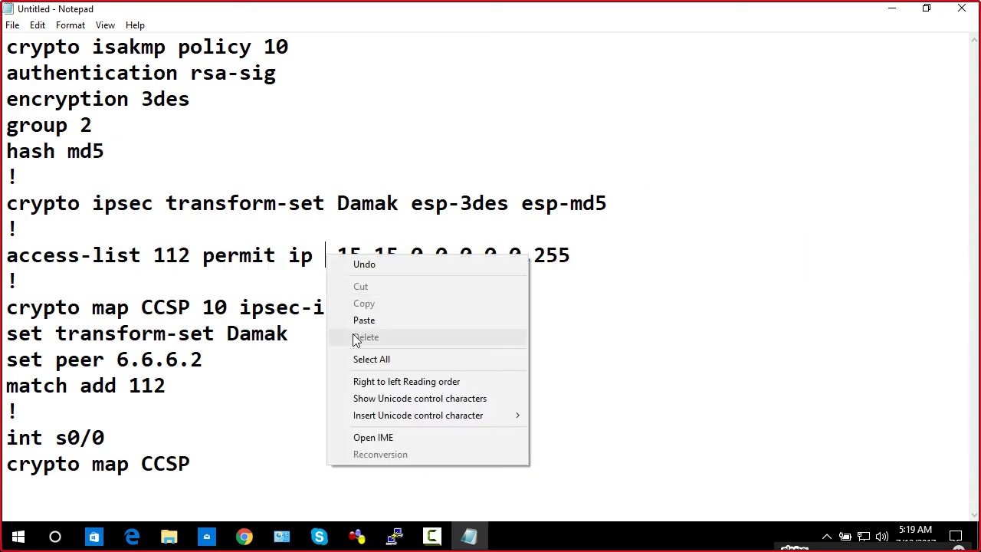
{"action": "left_click", "coordinate": [361, 320]}
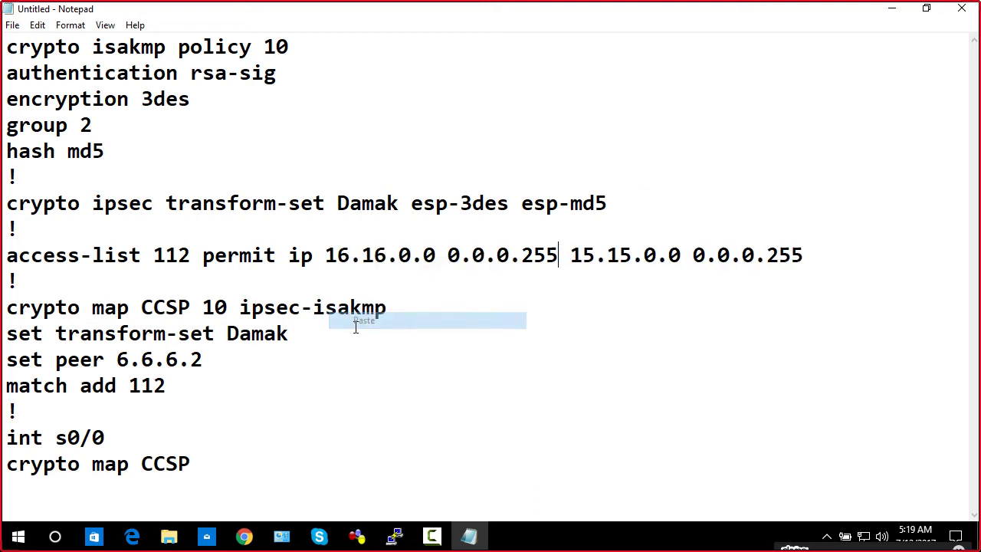
Change the set peer address from 6.6.6.2 to 5.5.5.2 and copy the whole edited config
{"action": "left_click", "coordinate": [203, 359]}
{"action": "key", "text": "BackSpace"}
{"action": "key", "text": "BackSpace"}
{"action": "key", "text": "BackSpace"}
{"action": "key", "text": "BackSpace"}
{"action": "key", "text": "BackSpace"}
{"action": "key", "text": "BackSpace"}
{"action": "key", "text": "BackSpace"}
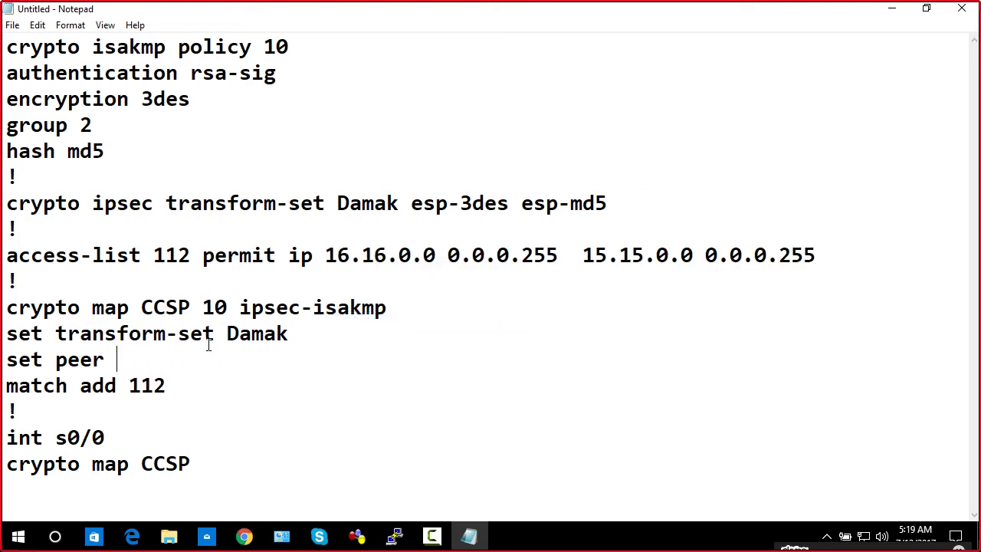
{"action": "type", "text": "5.5.5.2"}
{"action": "key", "text": "Down"}
{"action": "key", "text": "Down"}
{"action": "key", "text": "Down"}
{"action": "key", "text": "Down"}
{"action": "left_click_drag", "start_coordinate": [233, 466], "coordinate": [3, 31]}
{"action": "right_click", "coordinate": [97, 82]}
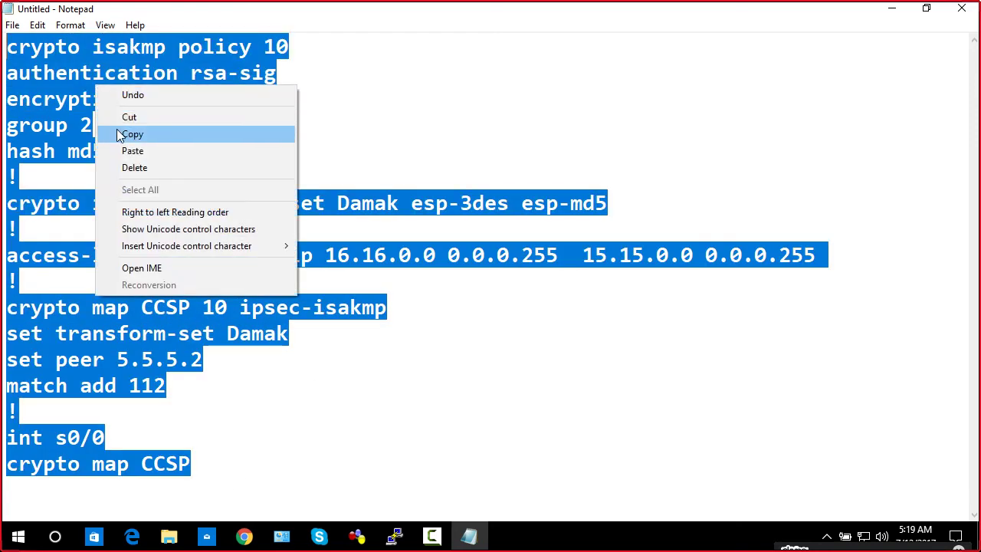
{"action": "left_click", "coordinate": [130, 134]}
Paste the edited crypto config into R6 and exit configuration mode
{"action": "mouse_move", "coordinate": [395, 537]}
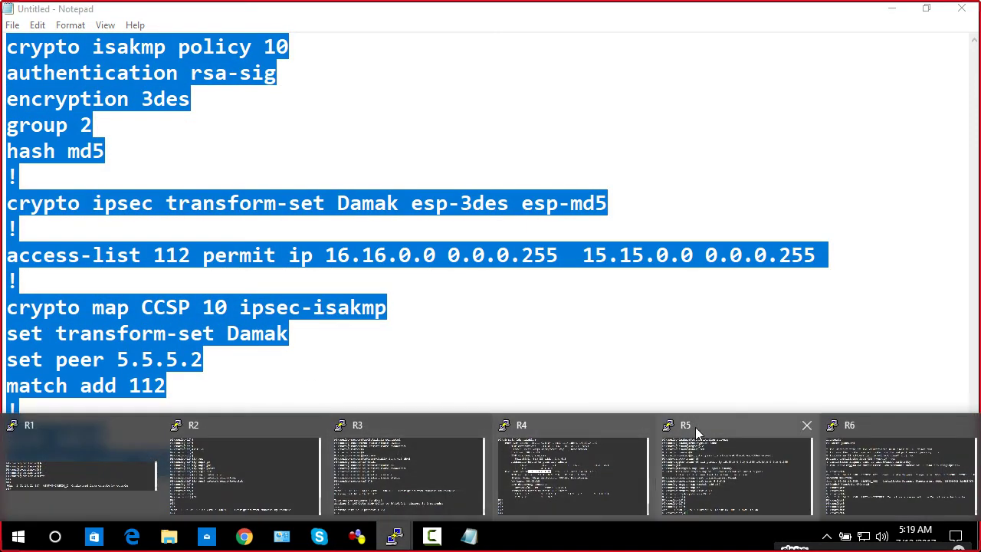
{"action": "left_click", "coordinate": [858, 459]}
{"action": "right_click", "coordinate": [621, 455]}
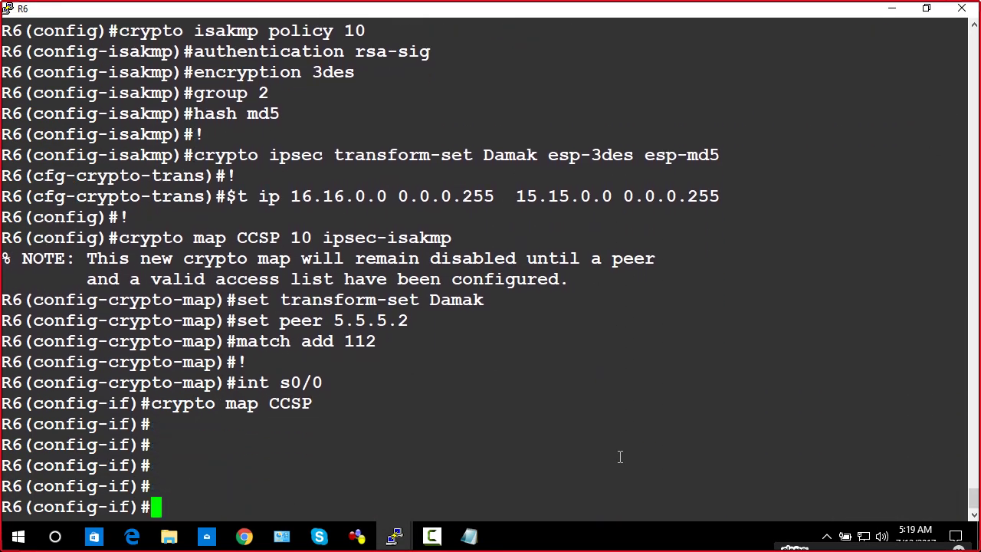
{"action": "key", "text": "ctrl+z"}
{"action": "key", "text": "Return"}
{"action": "key", "text": "Return"}
{"action": "key", "text": "Return"}
{"action": "key", "text": "Return"}
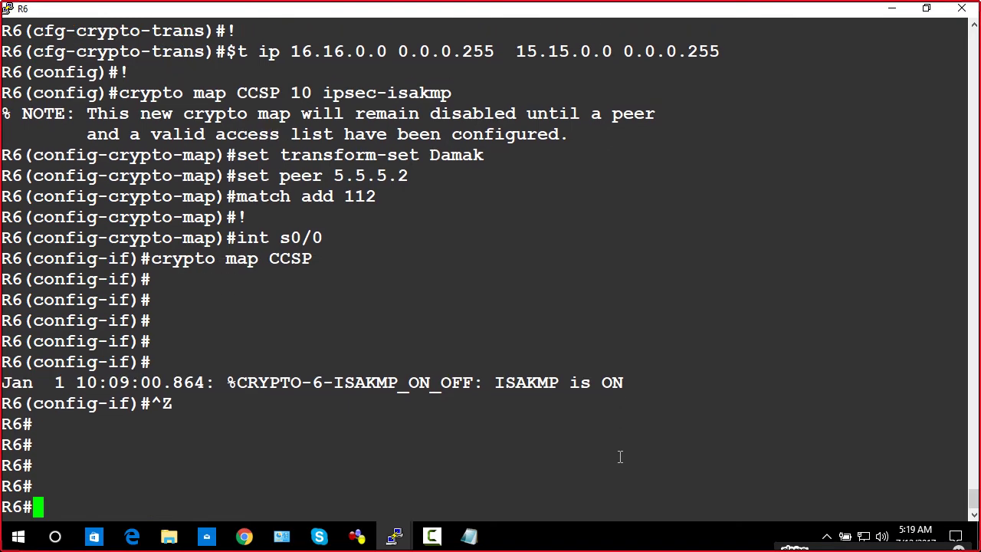
Run 'sh crypto ipsec sa' on R6, showing the SA toward 5.5.5.2 with zero packets
{"action": "type", "text": "sh cryp"}
{"action": "key", "text": "BackSpace"}
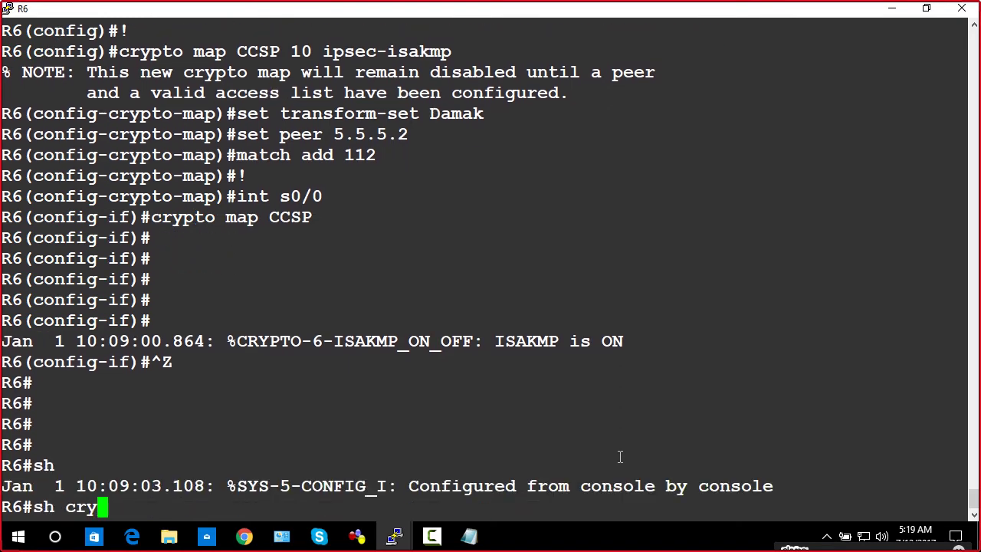
{"action": "key", "text": "Tab"}
{"action": "type", "text": "ip"}
{"action": "key", "text": "Tab"}
{"action": "type", "text": "sa"}
{"action": "key", "text": "Return"}
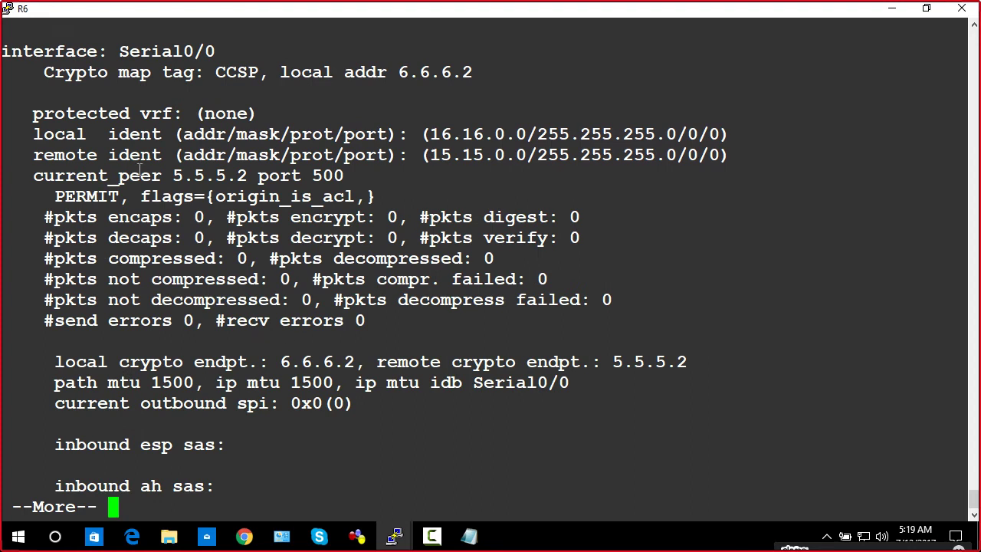
{"action": "left_click_drag", "start_coordinate": [139, 113], "coordinate": [878, 275]}
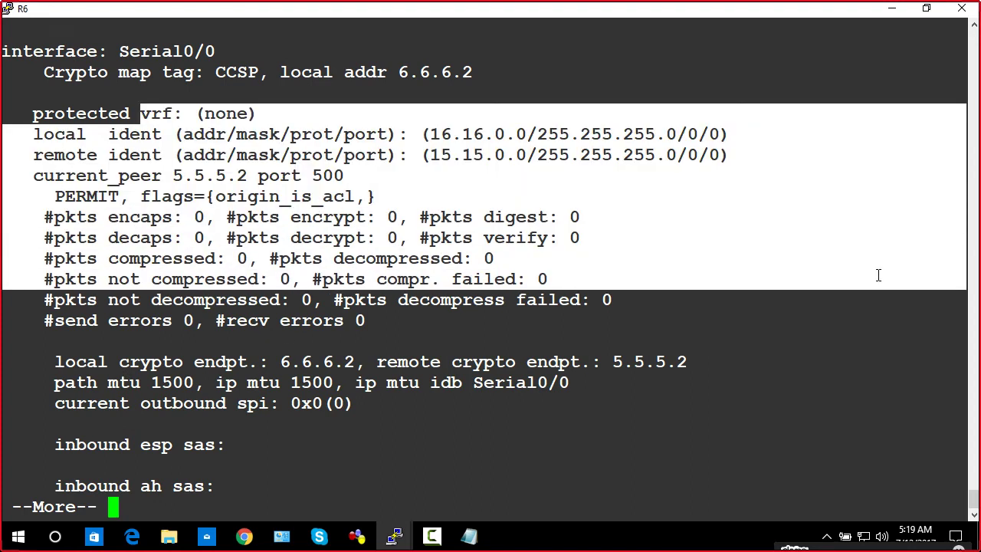
{"action": "type", "text": "q"}
{"action": "type", "text": "ping "}
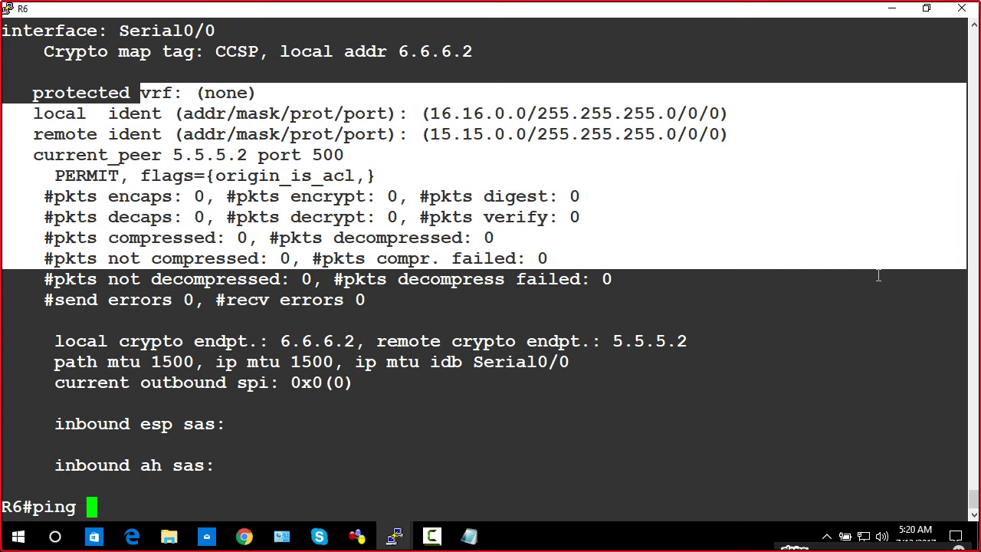
{"action": "type", "text": "15.15.0."}
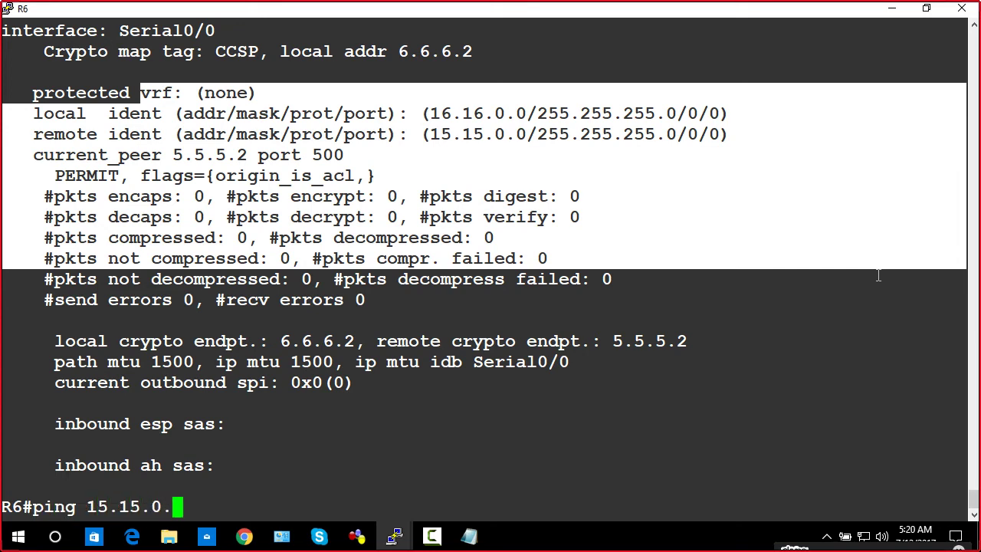
{"action": "type", "text": "1 so"}
Ping 15.15.0.1 from R6's loopback 0 twice, both times successfully
{"action": "key", "text": "Tab"}
{"action": "type", "text": "lo"}
{"action": "key", "text": "Tab"}
{"action": "type", "text": "0"}
{"action": "key", "text": "Return"}
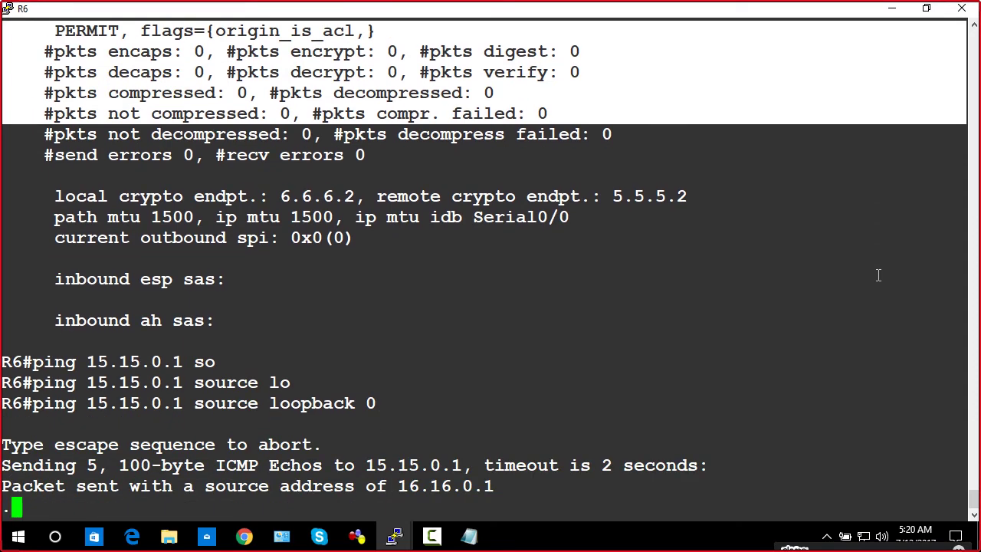
{"action": "key", "text": "Return"}
{"action": "key", "text": "Return"}
{"action": "key", "text": "Up"}
{"action": "key", "text": "Return"}
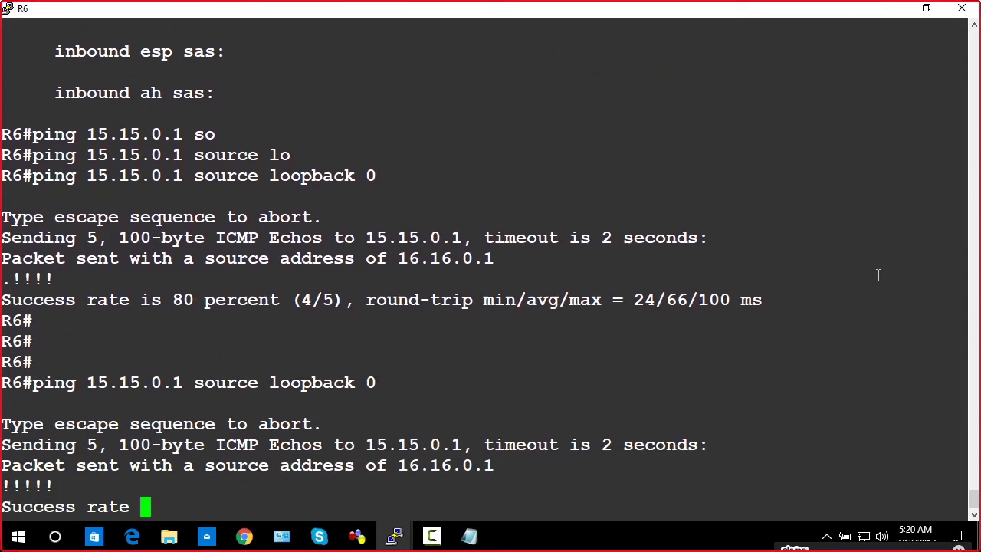
Recheck R6's IPsec SAs, now showing 9 packets encrypted and decrypted
{"action": "key", "text": "Up"}
{"action": "key", "text": "Up"}
{"action": "key", "text": "Return"}
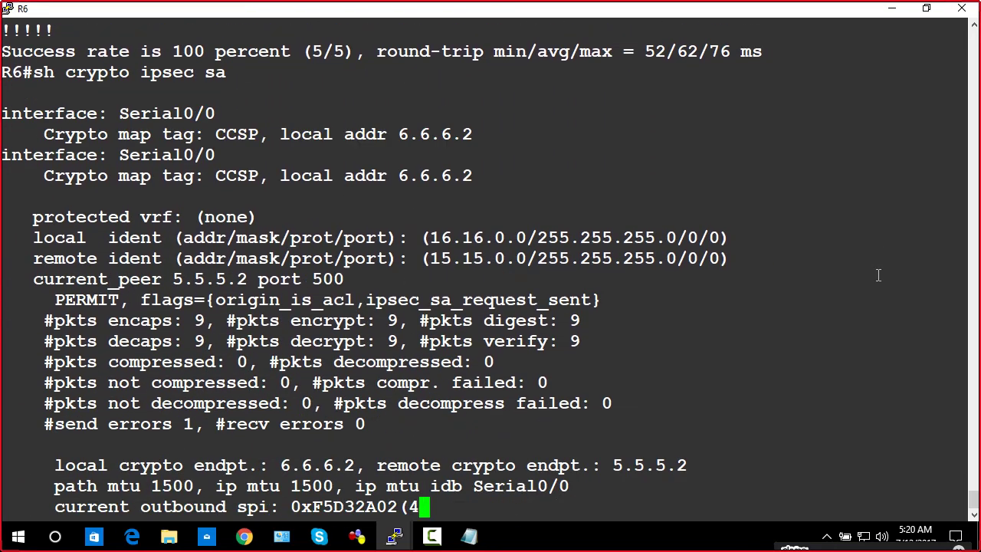
{"action": "left_click_drag", "start_coordinate": [131, 237], "coordinate": [518, 252]}
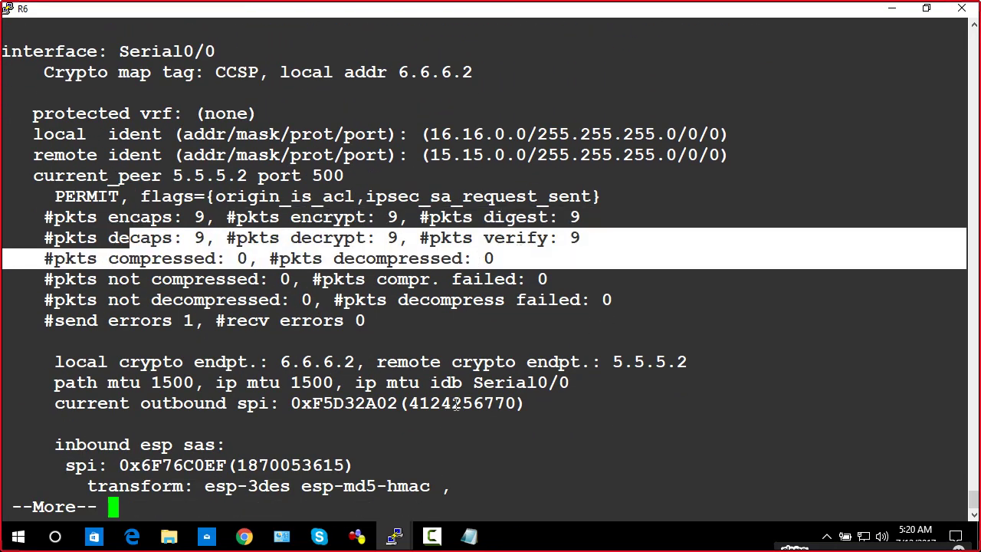
Run 'traceroute 15.15.0.1 source loopback 0' on R6
{"action": "type", "text": "qtr"}
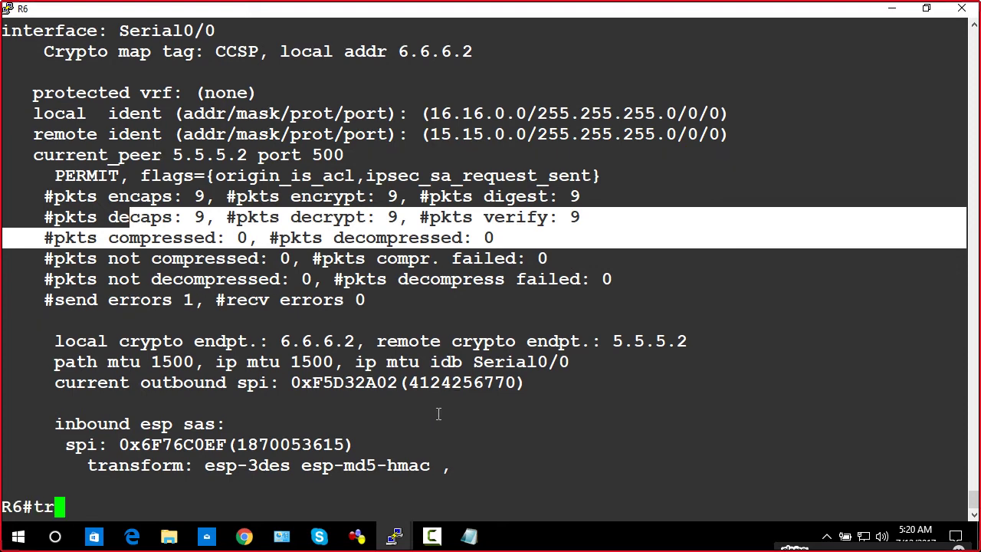
{"action": "key", "text": "Tab"}
{"action": "type", "text": "15.15"}
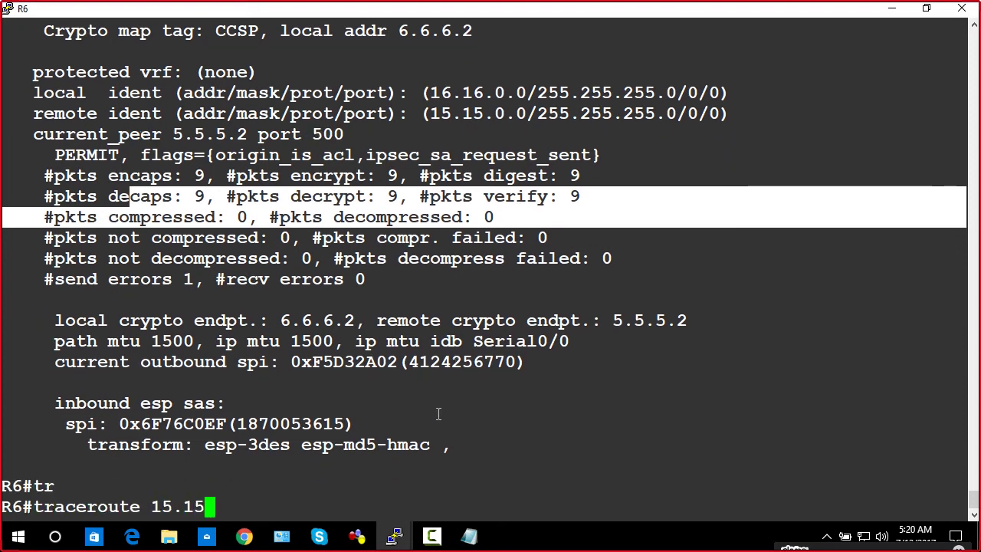
{"action": "type", "text": ".0.1 so"}
{"action": "key", "text": "Tab"}
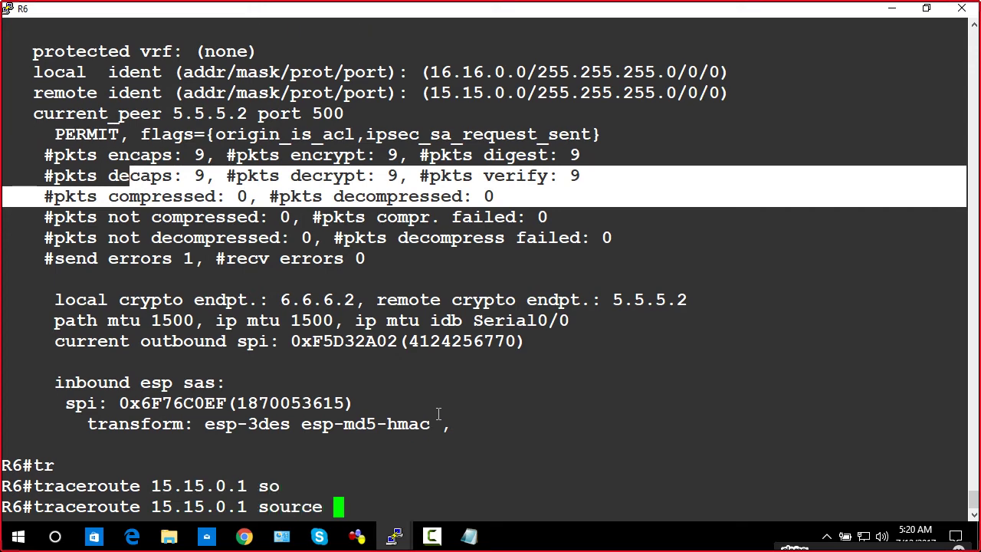
{"action": "type", "text": "lo"}
{"action": "key", "text": "Tab"}
{"action": "type", "text": "0"}
{"action": "key", "text": "Return"}
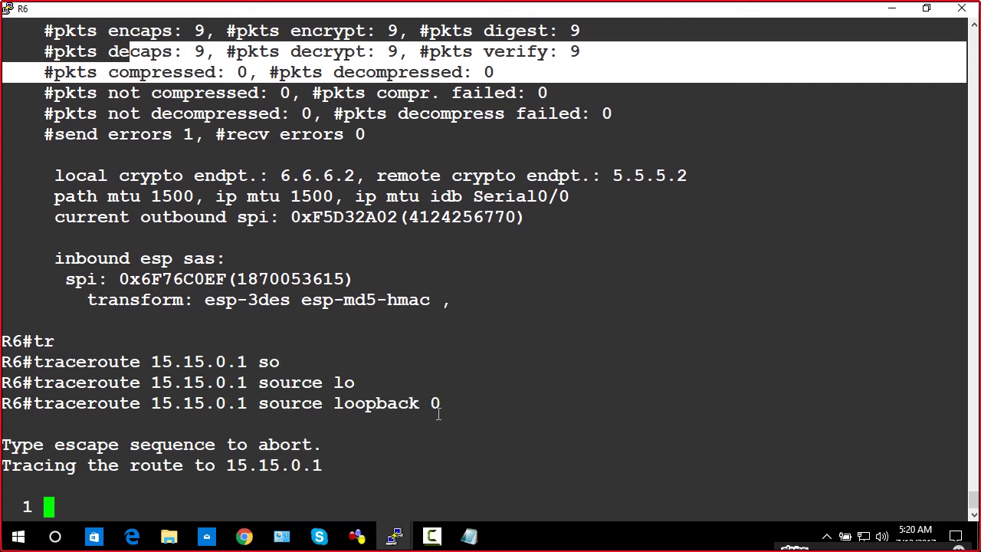
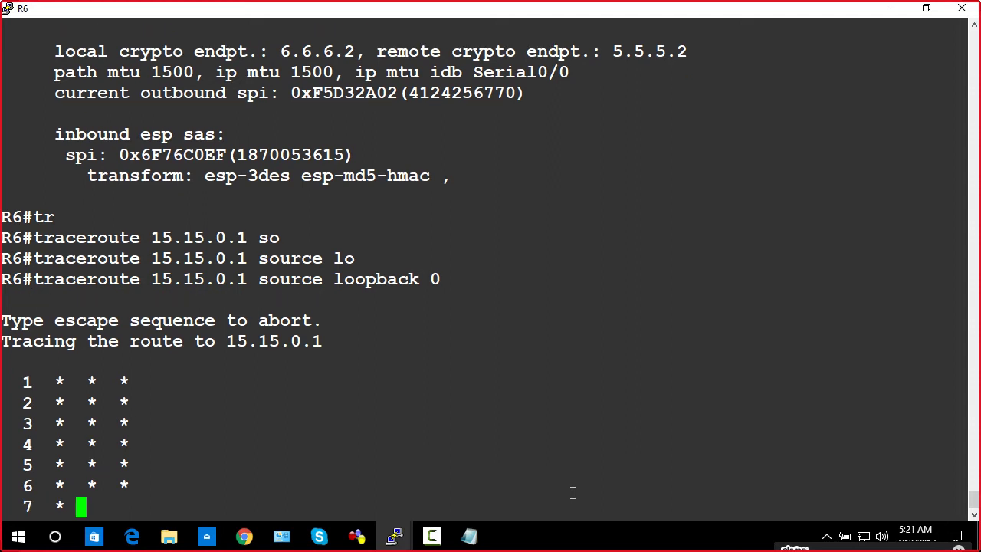
Abort R6's traceroute and show its ISAKMP SAs: 6.6.6.2 to 5.5.5.2, QM_IDLE, ACTIVE
{"action": "key", "text": "ctrl+shift+6"}
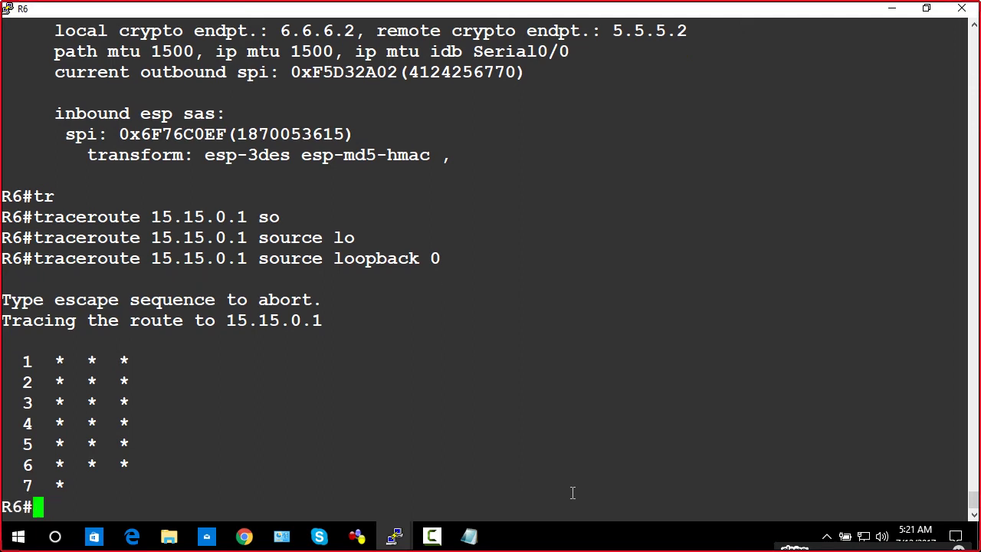
{"action": "key", "text": "Return"}
{"action": "key", "text": "Return"}
{"action": "key", "text": "Return"}
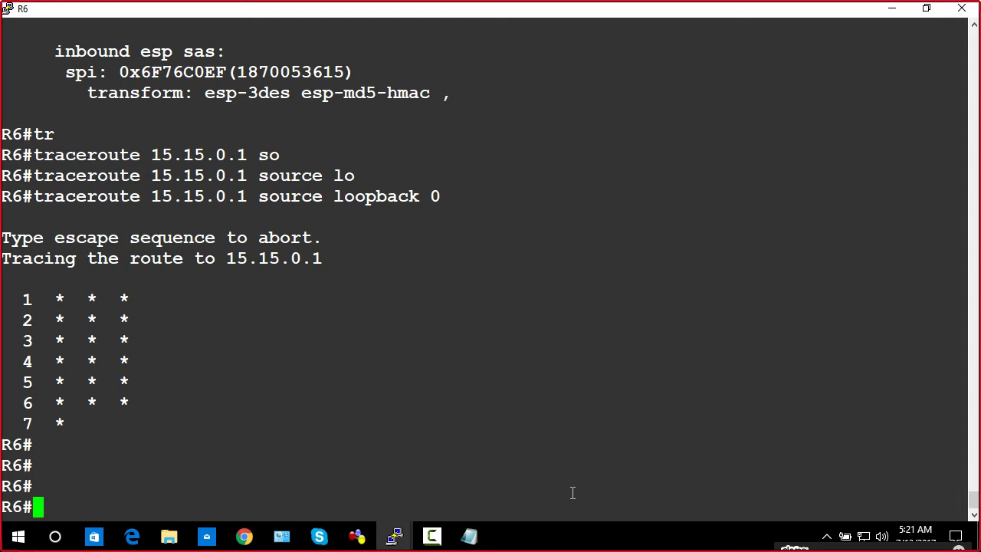
{"action": "type", "text": "sh cryp"}
{"action": "key", "text": "Tab"}
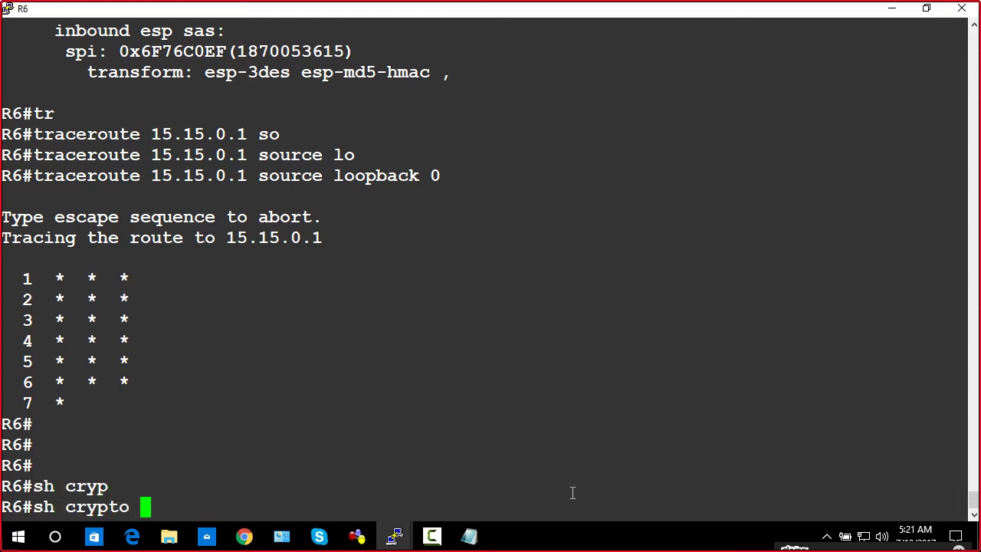
{"action": "type", "text": "is"}
{"action": "key", "text": "Tab"}
{"action": "key", "text": "Return"}
{"action": "key", "text": "Up"}
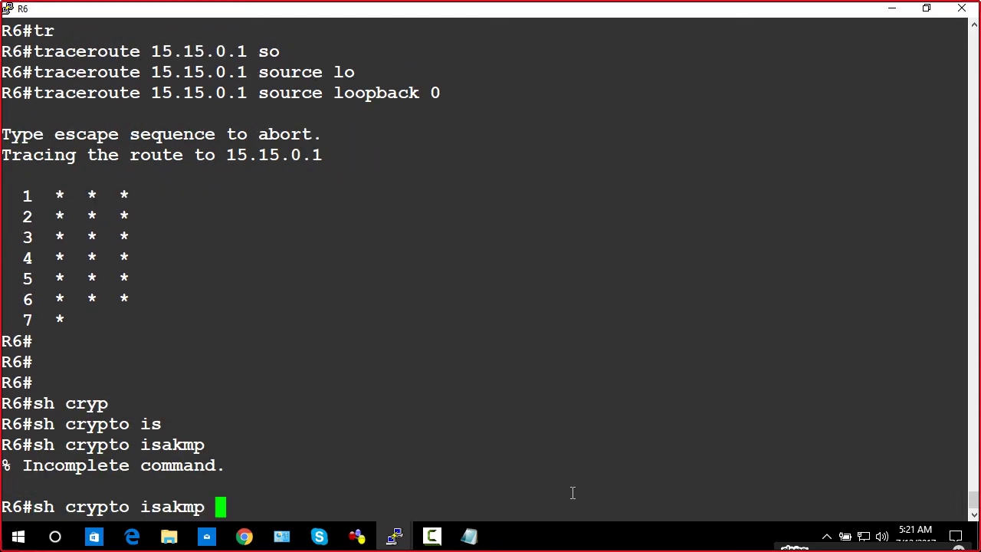
{"action": "type", "text": "sa"}
{"action": "key", "text": "Return"}
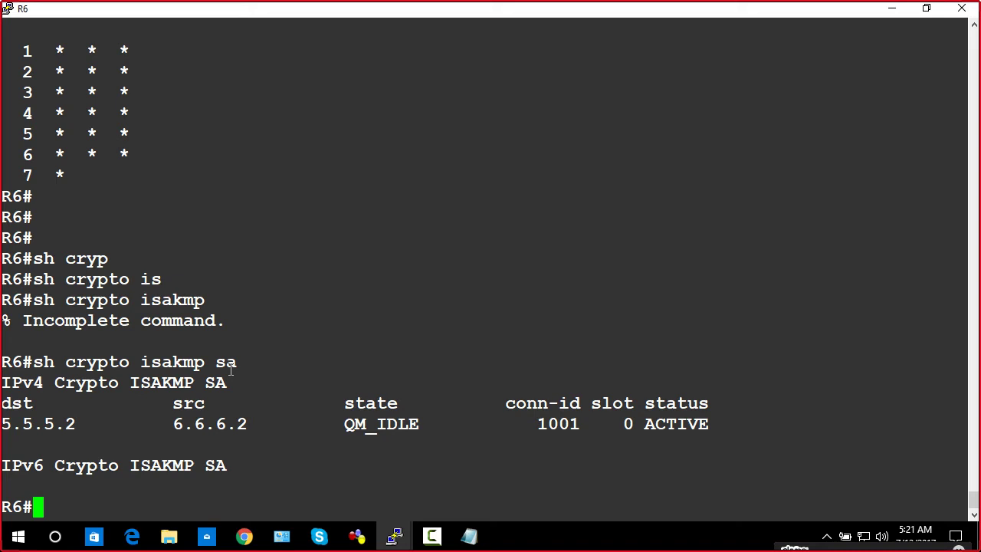
On R6, remove crypto map CCSP from serial 0/0 with 'no crypto map CCSP'
{"action": "type", "text": "conf t"}
{"action": "key", "text": "Return"}
{"action": "key", "text": "Return"}
{"action": "key", "text": "Return"}
{"action": "key", "text": "Return"}
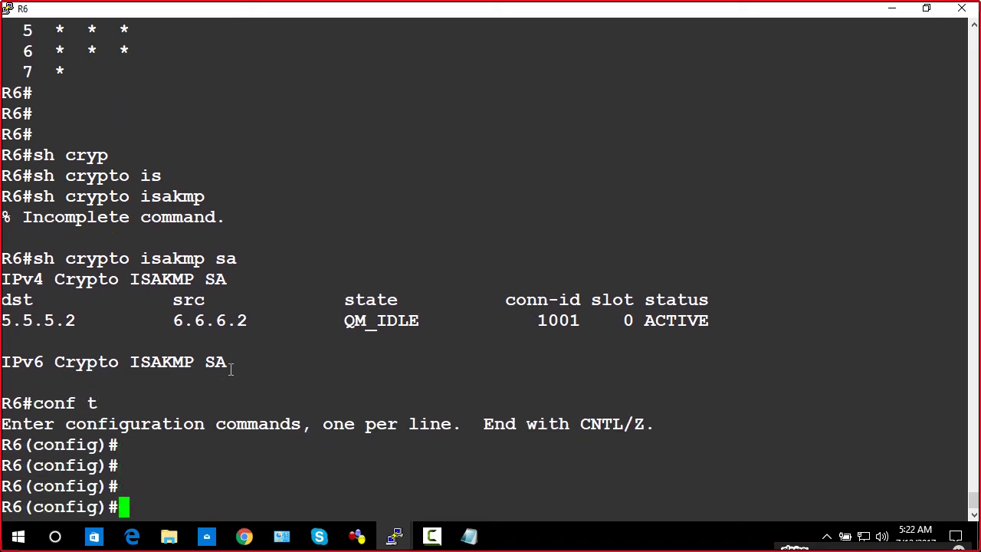
{"action": "type", "text": "int s0/0"}
{"action": "key", "text": "Return"}
{"action": "key", "text": "Return"}
{"action": "key", "text": "Up"}
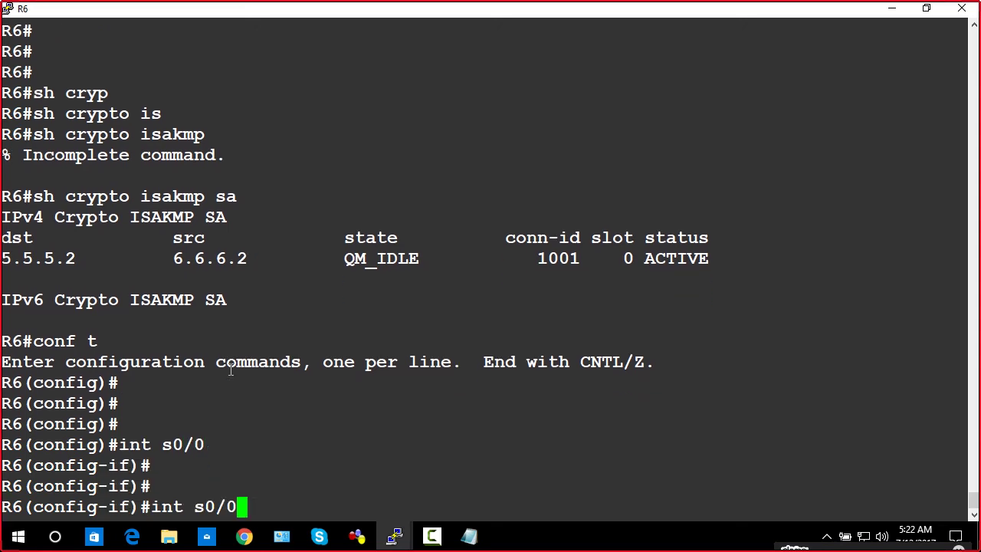
{"action": "key", "text": "Up"}
{"action": "key", "text": "Up"}
{"action": "key", "text": "ctrl+a"}
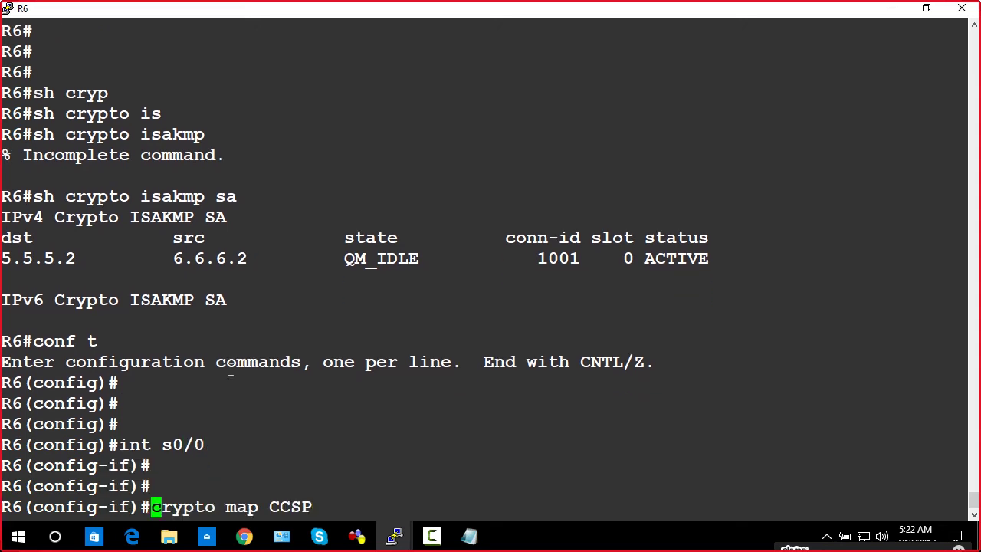
{"action": "type", "text": "no"}
{"action": "key", "text": "Return"}
{"action": "key", "text": "Return"}
{"action": "key", "text": "Return"}
{"action": "type", "text": "exit"}
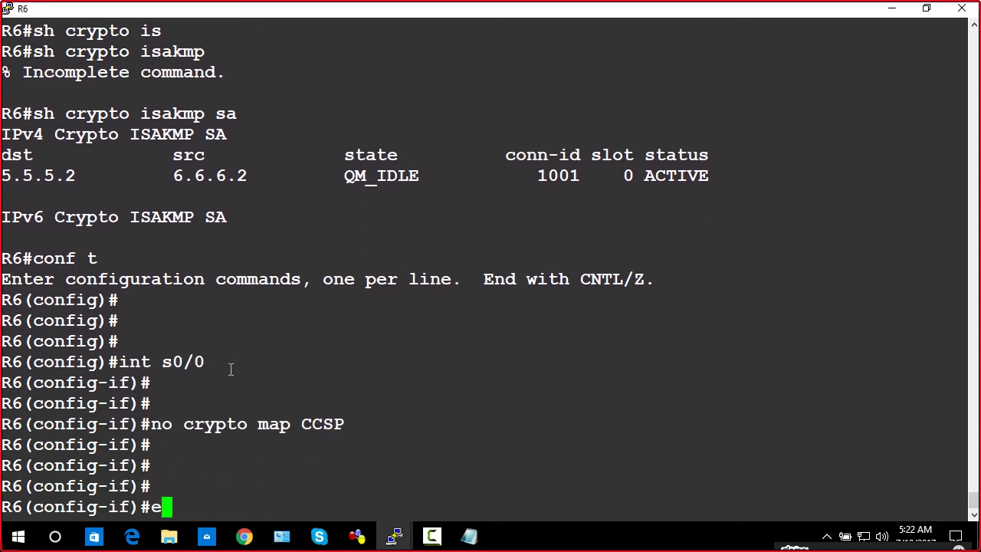
{"action": "key", "text": "Return"}
{"action": "key", "text": "Return"}
{"action": "key", "text": "Return"}
{"action": "key", "text": "Return"}
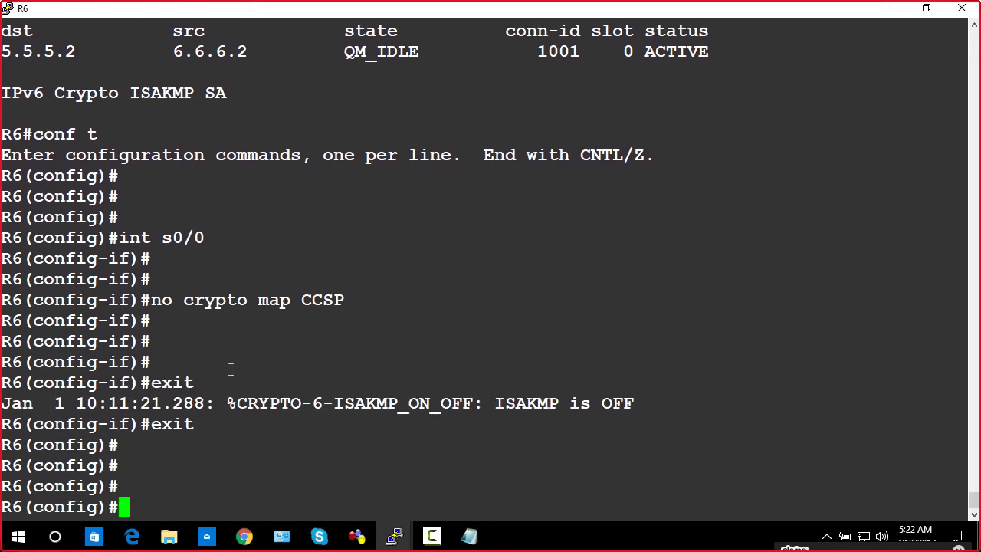
On R5, remove crypto map CCSP from serial 0/0 as well
{"action": "mouse_move", "coordinate": [394, 536]}
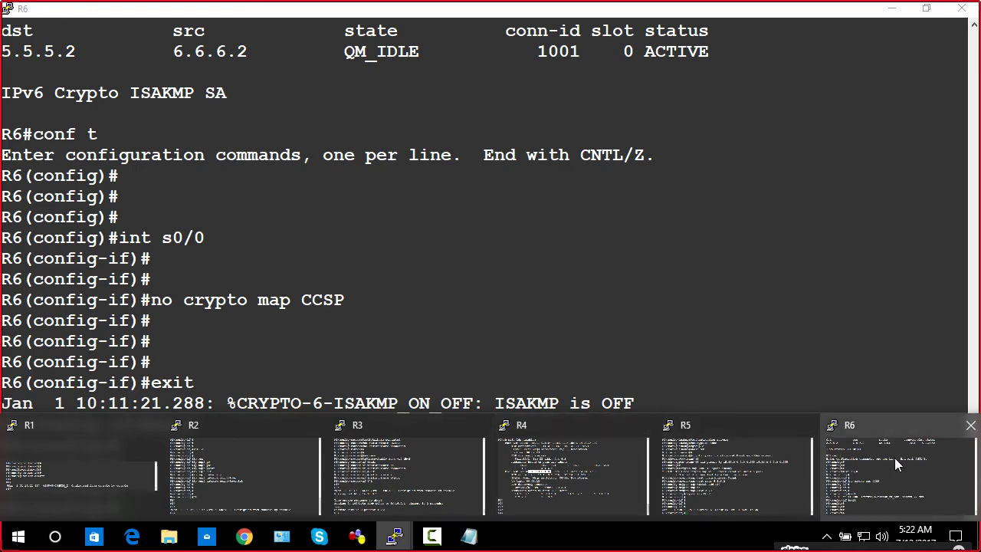
{"action": "mouse_move", "coordinate": [396, 463]}
{"action": "left_click", "coordinate": [690, 478]}
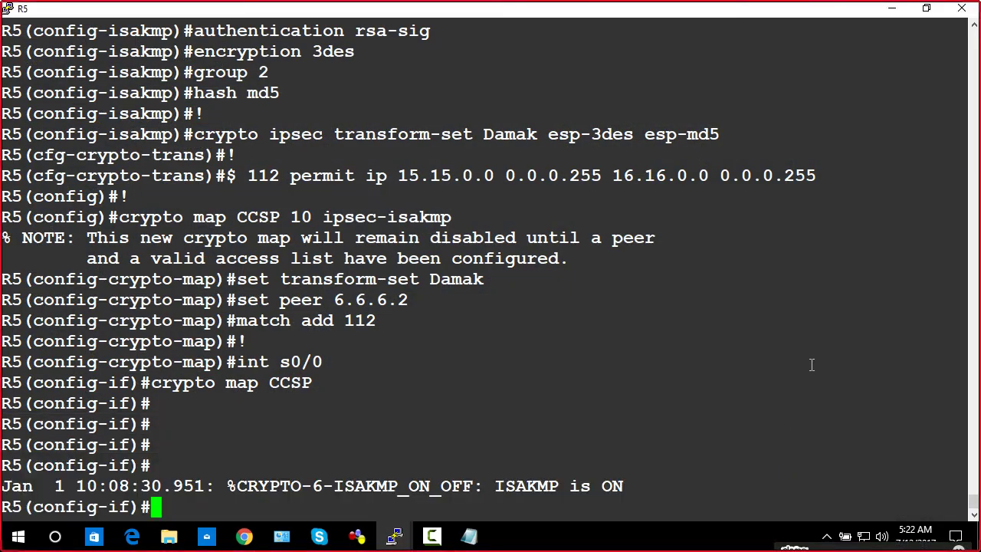
{"action": "key", "text": "Return"}
{"action": "key", "text": "Return"}
{"action": "key", "text": "Up"}
{"action": "key", "text": "ctrl+a"}
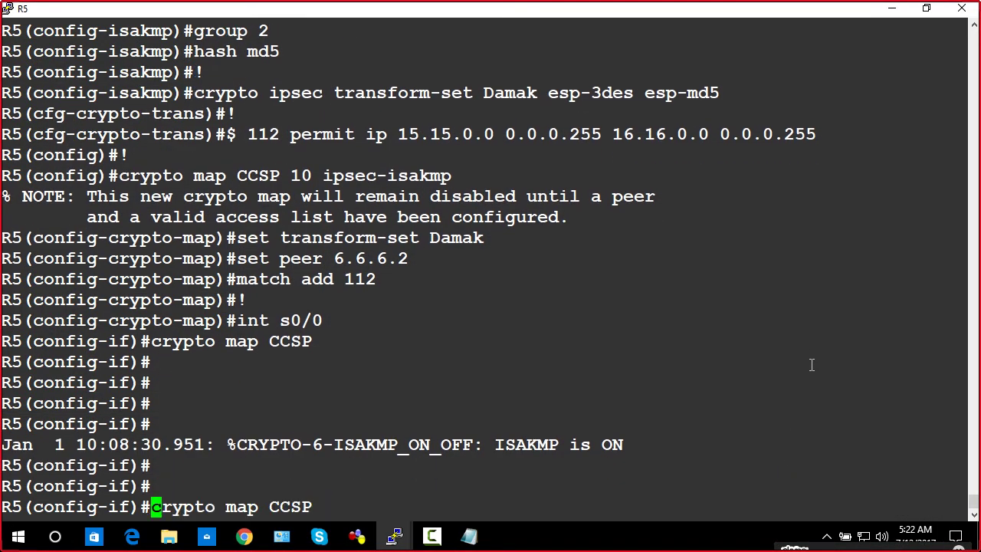
{"action": "type", "text": "no"}
{"action": "key", "text": "Return"}
{"action": "key", "text": "Return"}
{"action": "key", "text": "Return"}
{"action": "key", "text": "Return"}
{"action": "type", "text": "exit"}
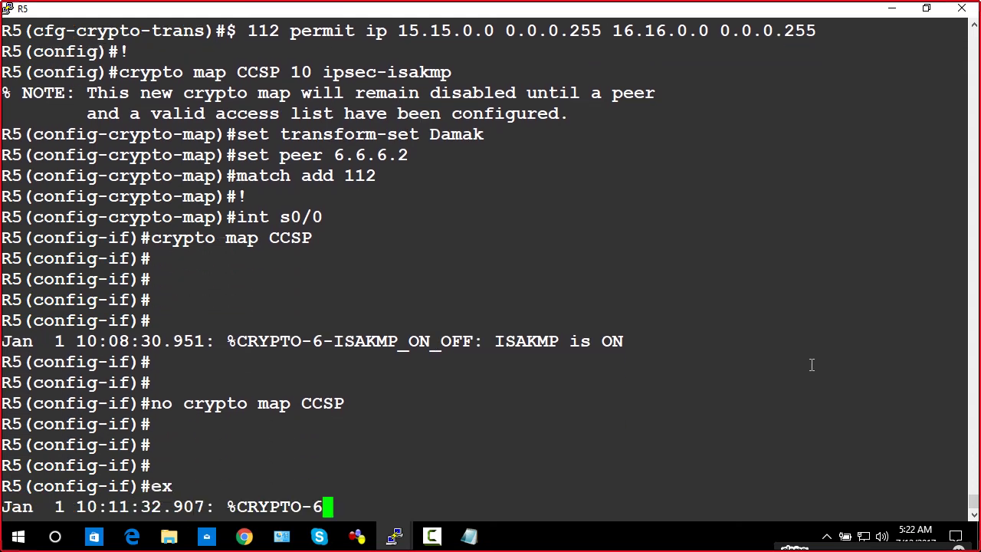
{"action": "key", "text": "Return"}
{"action": "key", "text": "Return"}
{"action": "key", "text": "Return"}
{"action": "key", "text": "Return"}
{"action": "key", "text": "Return"}
{"action": "key", "text": "Return"}
{"action": "key", "text": "Return"}
{"action": "key", "text": "Return"}
{"action": "key", "text": "Return"}
{"action": "key", "text": "Return"}
{"action": "key", "text": "Return"}
{"action": "key", "text": "Return"}
{"action": "key", "text": "Return"}
{"action": "key", "text": "Return"}
{"action": "key", "text": "Return"}
{"action": "key", "text": "Return"}
{"action": "key", "text": "Return"}
{"action": "key", "text": "Return"}
{"action": "key", "text": "Return"}
{"action": "key", "text": "Return"}
{"action": "key", "text": "Return"}
{"action": "key", "text": "Return"}
{"action": "key", "text": "Return"}
{"action": "key", "text": "Return"}
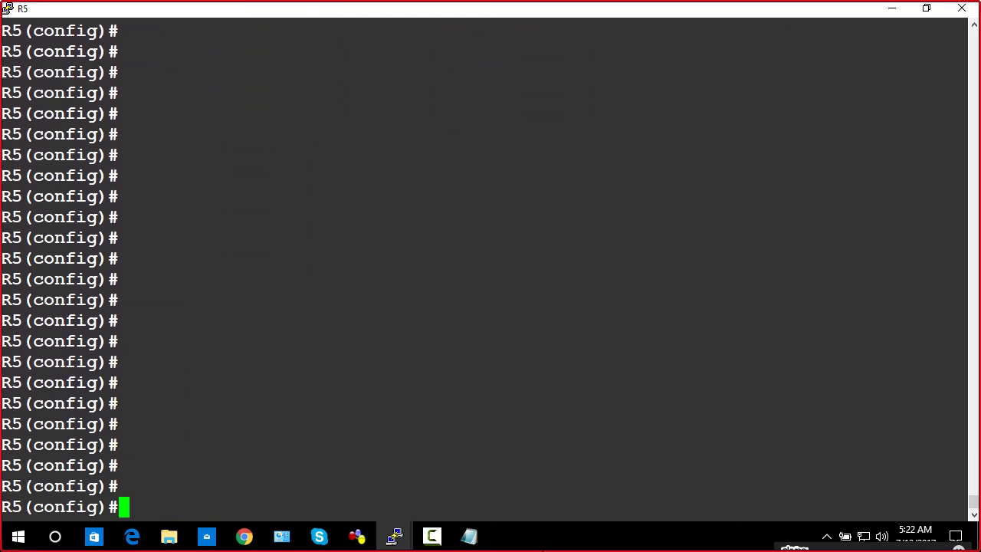
Clear the old crypto and packet counter text from the Notepad notes
{"action": "left_click", "coordinate": [469, 536]}
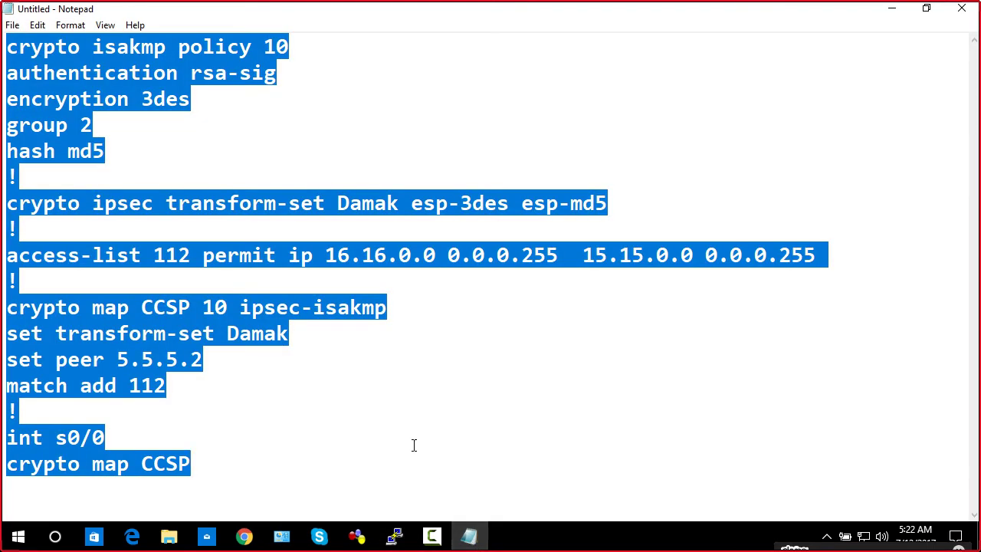
{"action": "key", "text": "ctrl+x"}
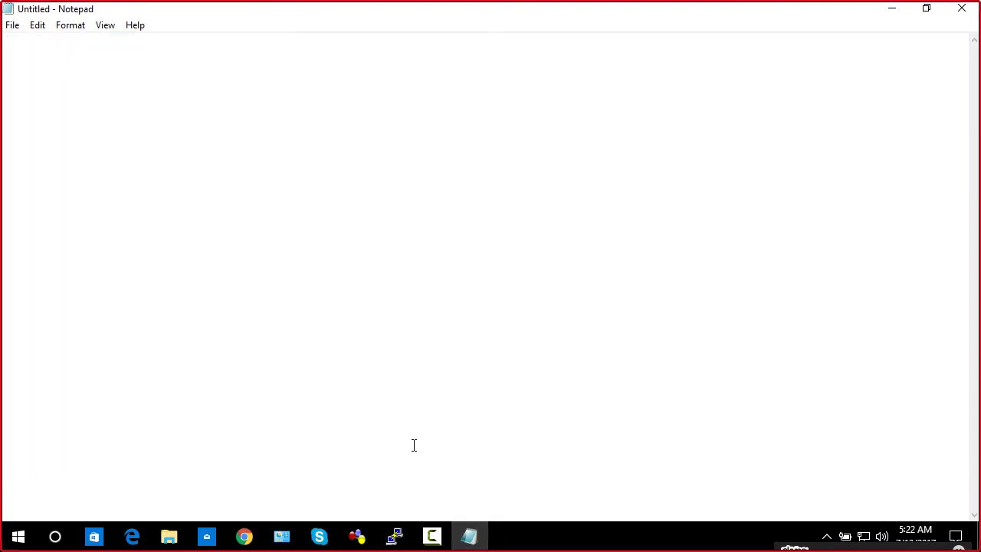
{"action": "key", "text": "ctrl+v"}
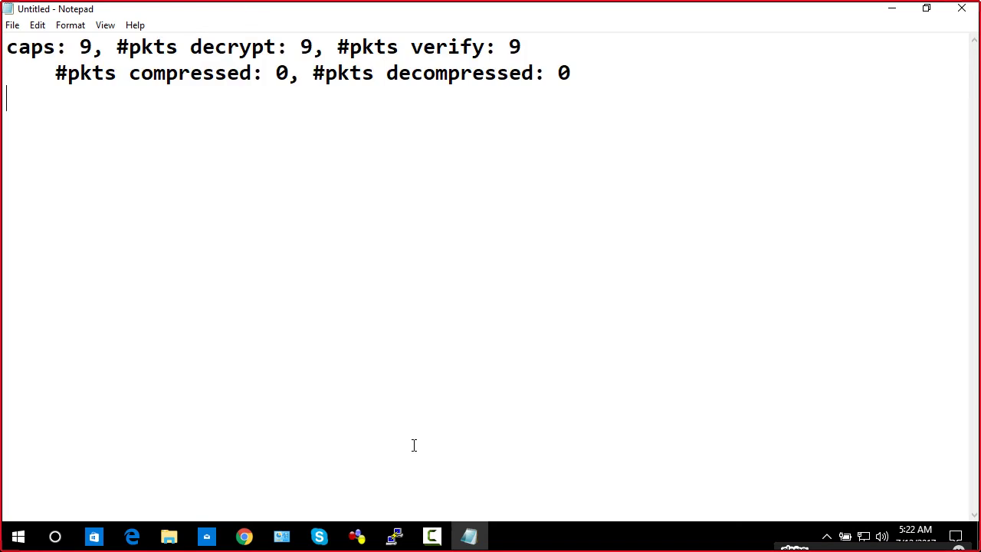
{"action": "key", "text": "ctrl+a"}
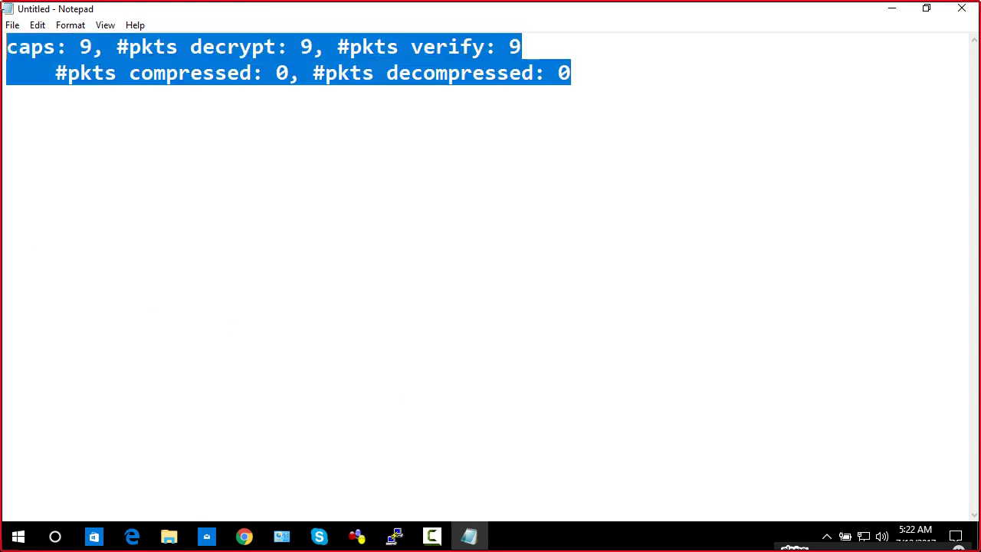
{"action": "key", "text": "BackSpace"}
Begin ISAKMP policy 30 with rsa-sig authentication and 3des encryption
{"action": "type", "text": "cry"}
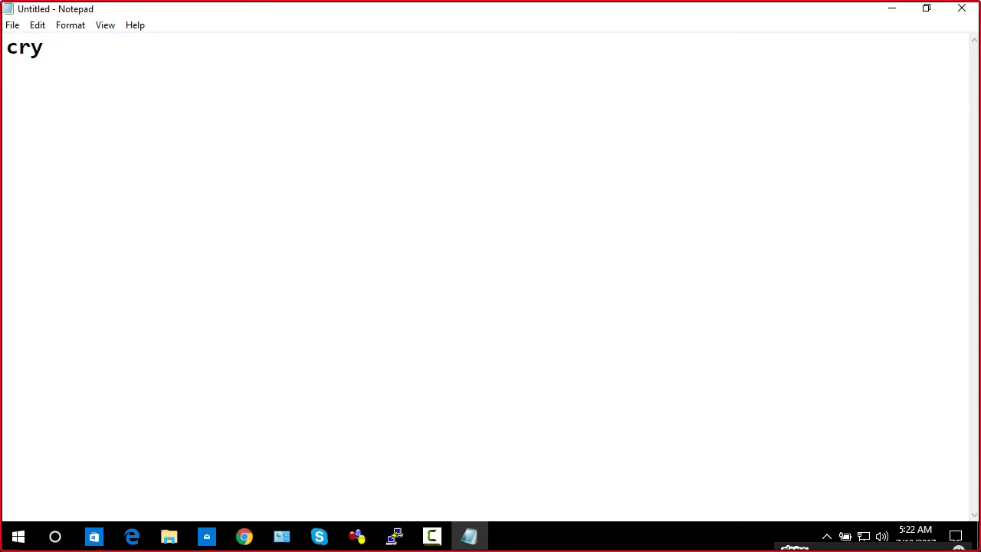
{"action": "type", "text": "pto isakmp"}
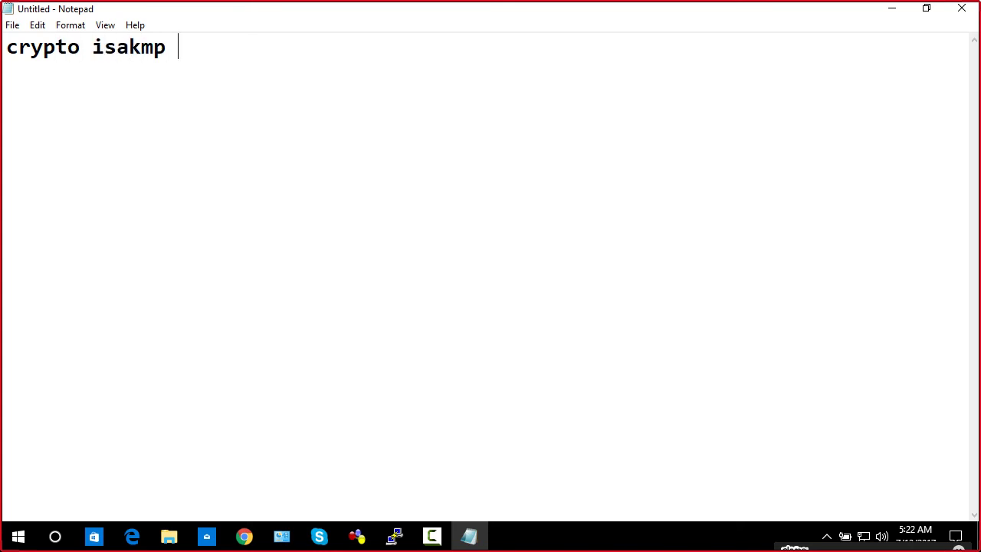
{"action": "type", "text": " pl"}
{"action": "key", "text": "BackSpace"}
{"action": "type", "text": "olicy "}
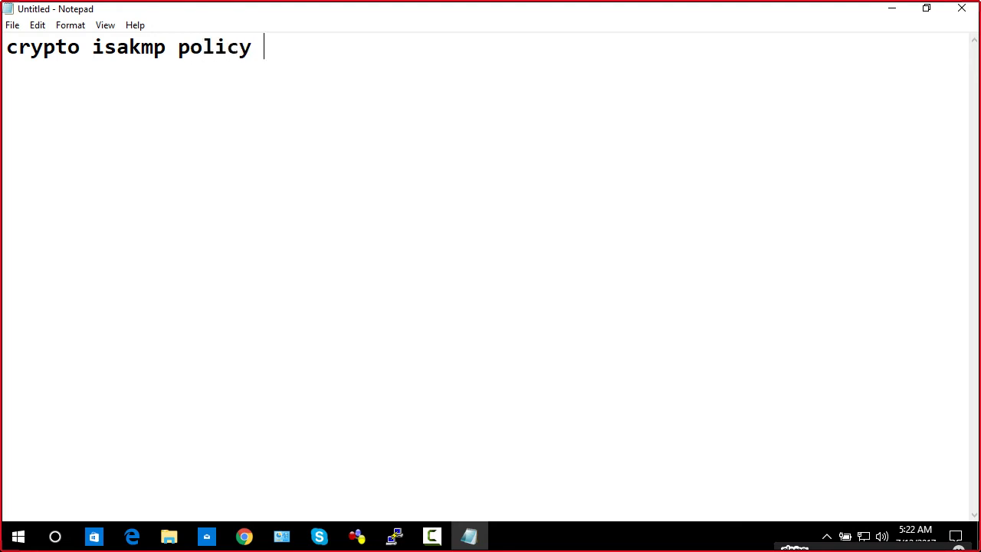
{"action": "type", "text": "30"}
{"action": "type", "text": "authentic"}
{"action": "type", "text": "atiom"}
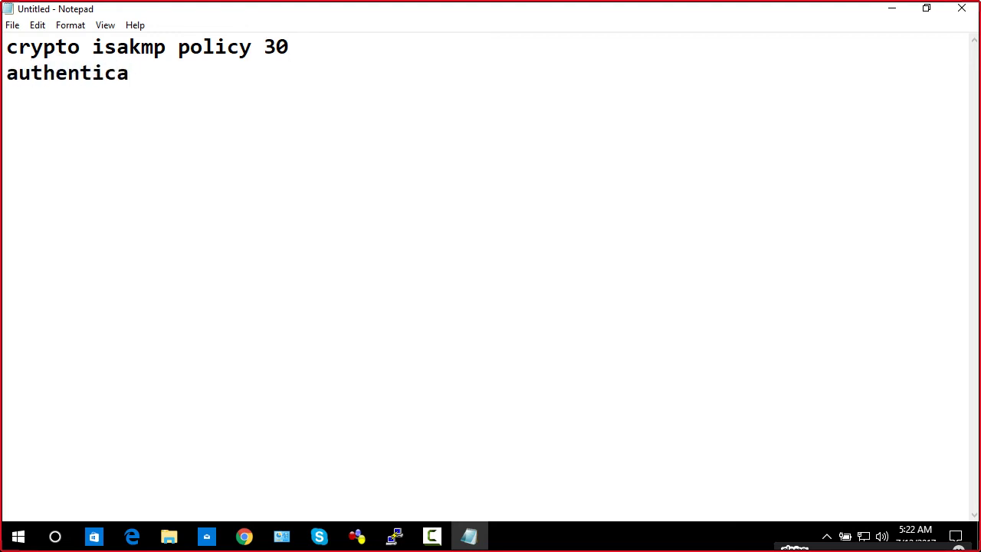
{"action": "key", "text": "BackSpace"}
{"action": "key", "text": "BackSpace"}
{"action": "type", "text": "n rsa-"}
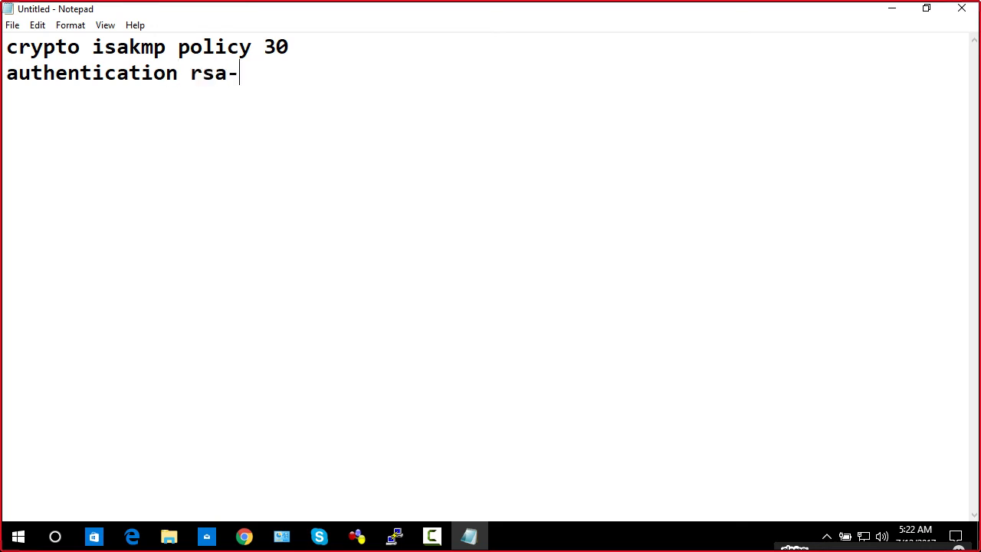
{"action": "type", "text": "sd"}
{"action": "key", "text": "BackSpace"}
{"action": "type", "text": "s"}
{"action": "key", "text": "BackSpace"}
{"action": "type", "text": "ig "}
{"action": "type", "text": "encrypti"}
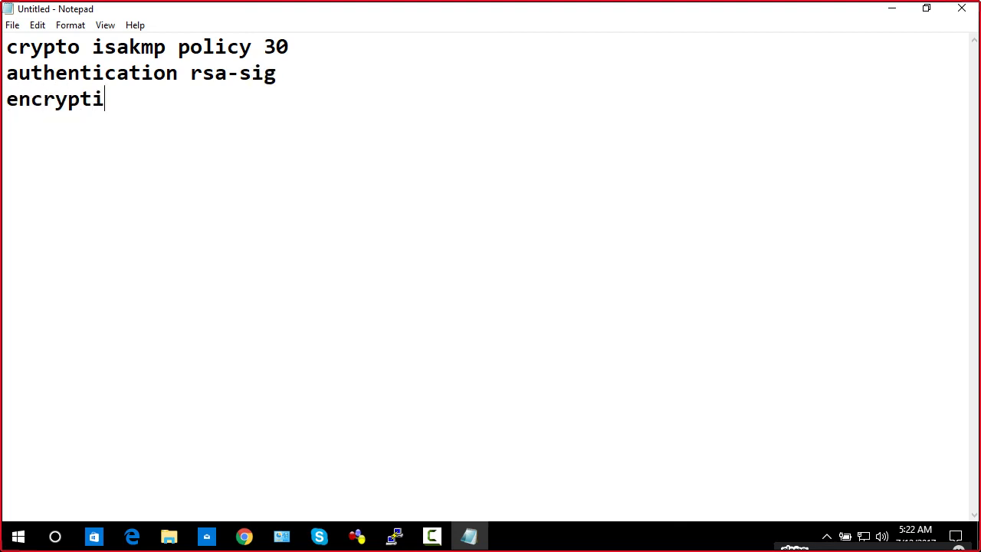
{"action": "type", "text": "on 3des"}
Add hash md5 and group 2, close with !, and start the CCIP transform-set line
{"action": "key", "text": "Return"}
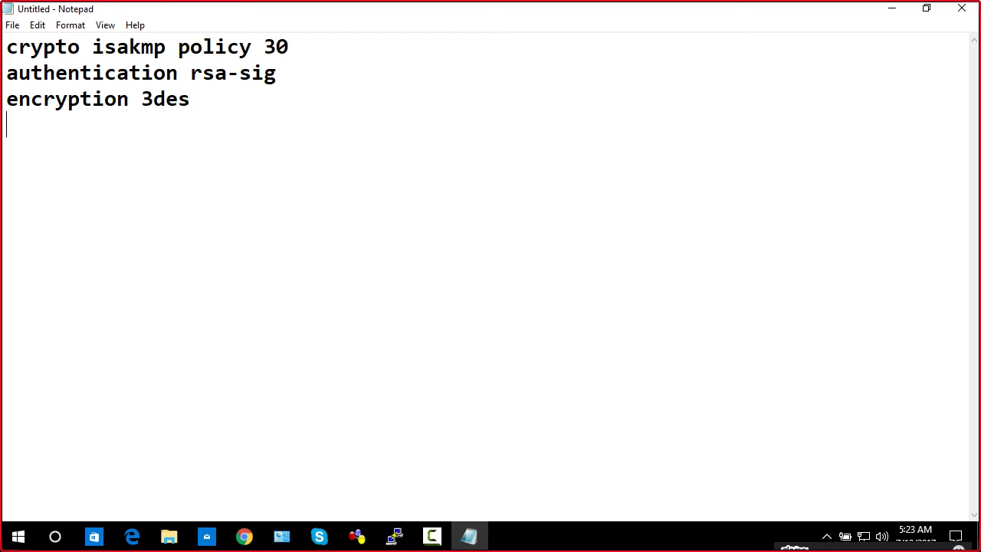
{"action": "type", "text": "hash md"}
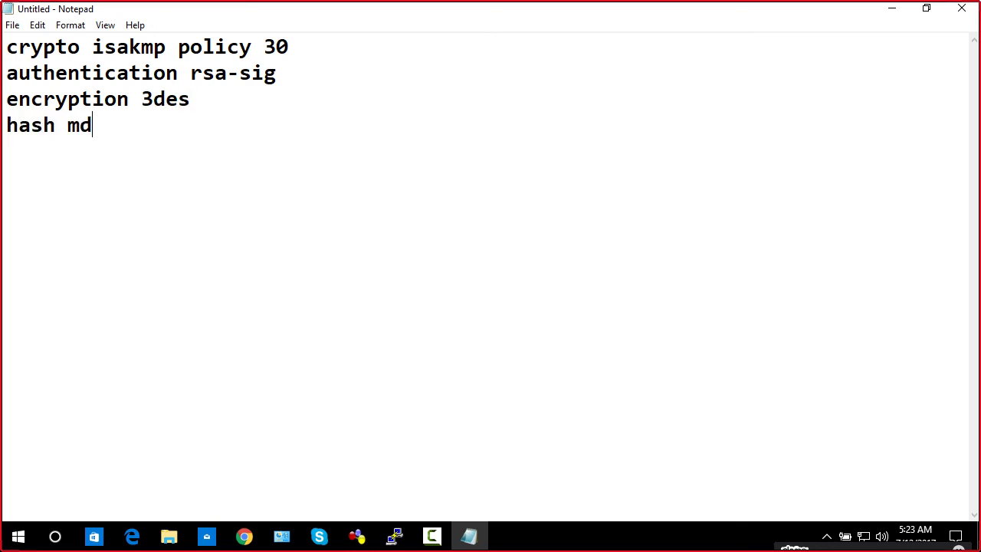
{"action": "type", "text": "5"}
{"action": "key", "text": "Return"}
{"action": "type", "text": "group 2 "}
{"action": "type", "text": "!"}
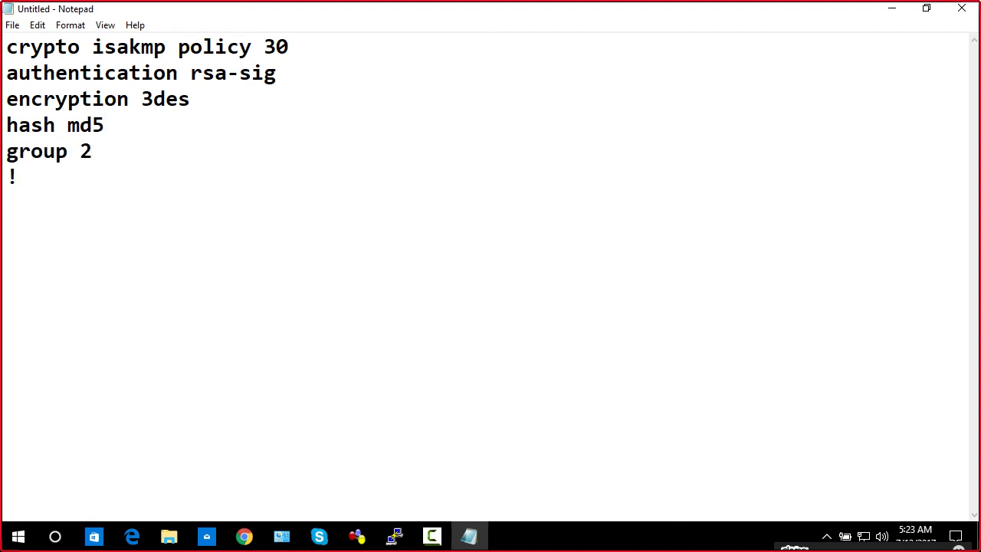
{"action": "key", "text": "Return"}
{"action": "type", "text": "crypto ipsec "}
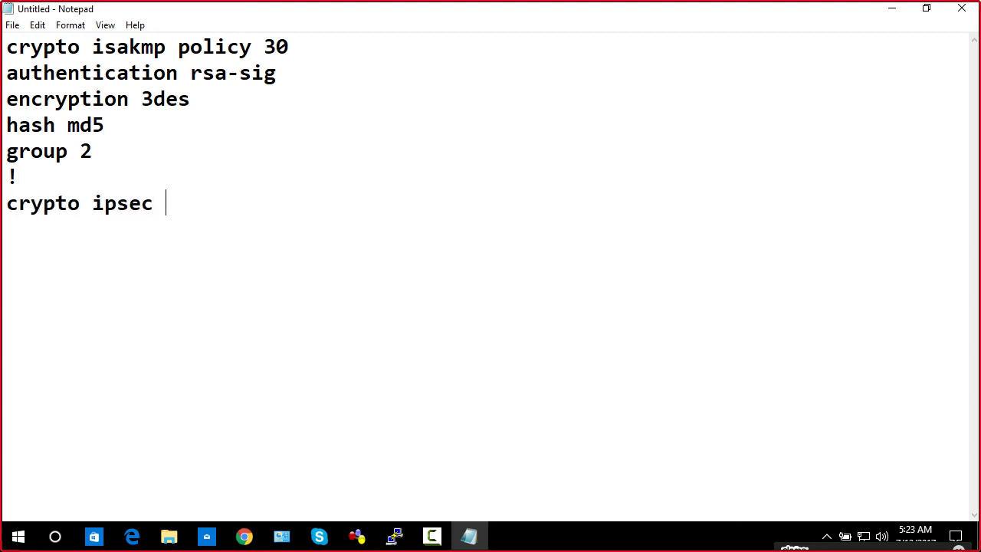
{"action": "type", "text": "transfo"}
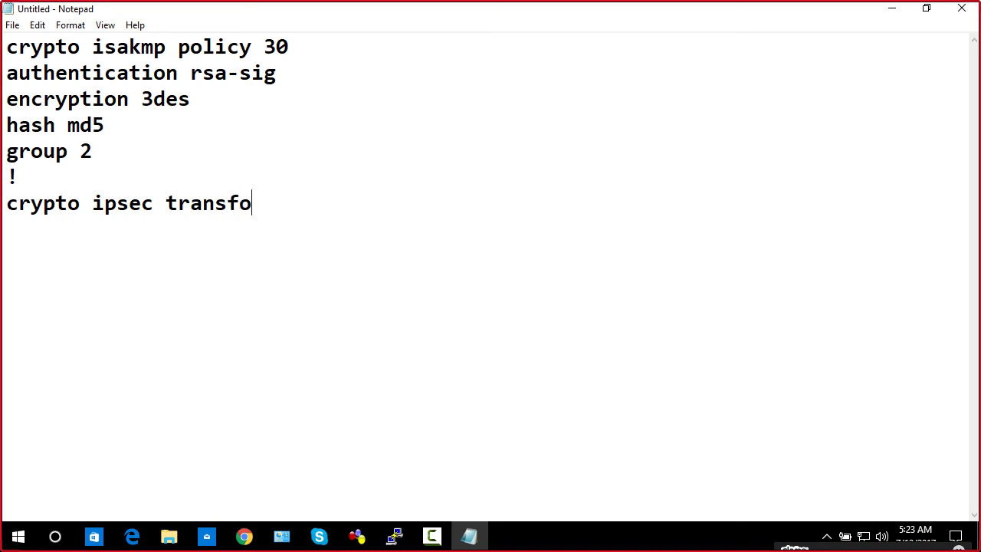
{"action": "type", "text": "rm-set "}
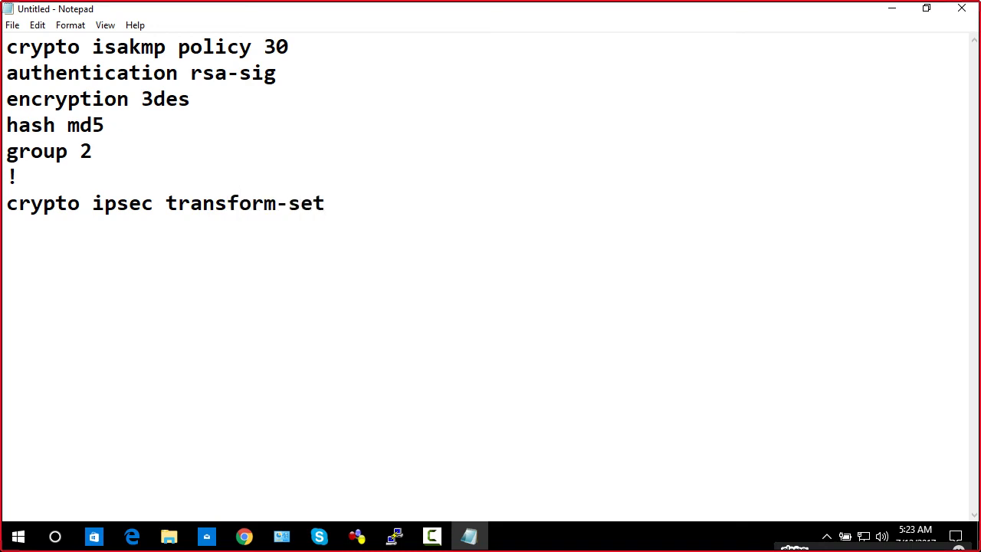
{"action": "type", "text": "CCIP esp-"}
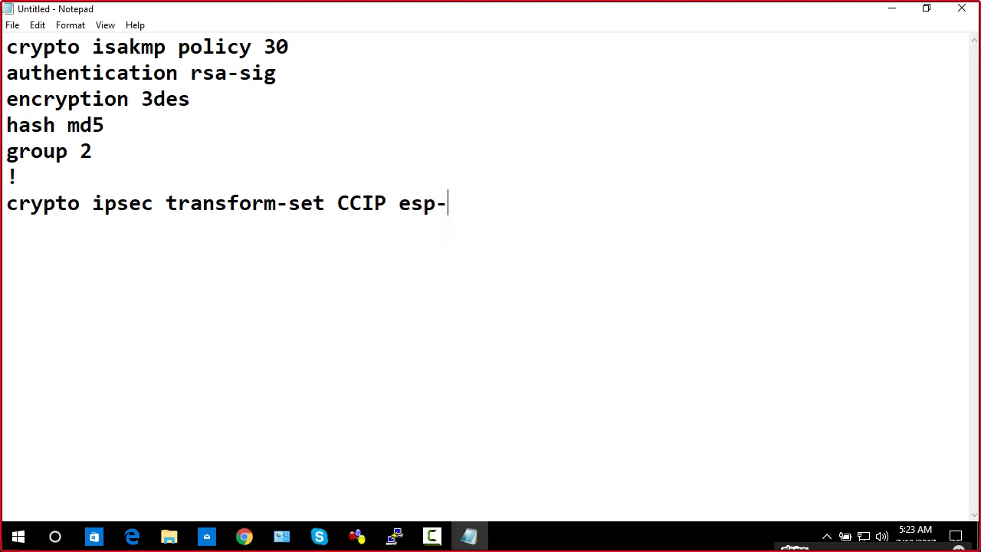
{"action": "type", "text": "3des esp-md56"}
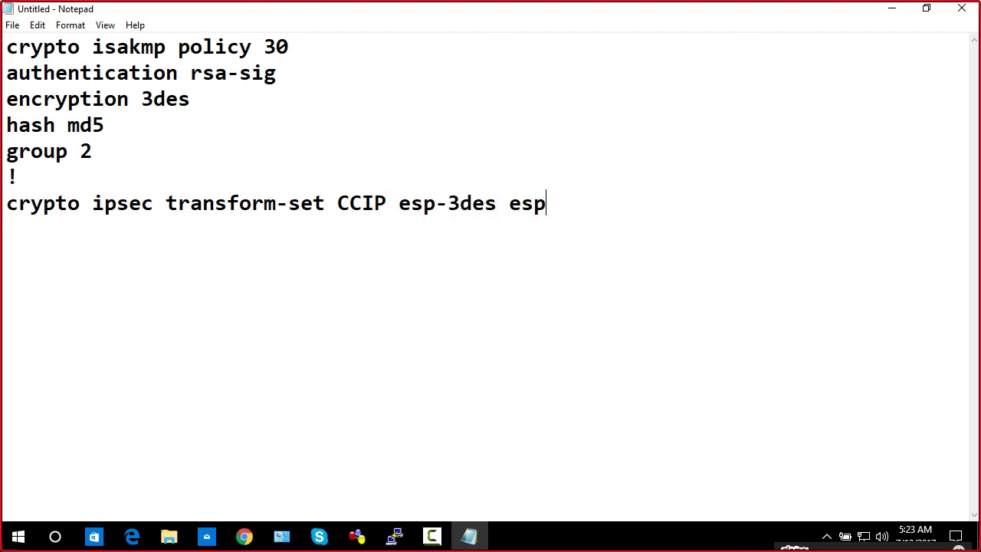
Correct transform-set CCIP to esp-3des esp-md5 and add a ! separator
{"action": "key", "text": "BackSpace"}
{"action": "key", "text": "BackSpace"}
{"action": "type", "text": "5"}
{"action": "key", "text": "Return"}
{"action": "type", "text": "!"}
{"action": "key", "text": "Return"}
{"action": "key", "text": "Up"}
{"action": "key", "text": "Up"}
{"action": "key", "text": "Right"}
{"action": "key", "text": "Down"}
{"action": "key", "text": "Down"}
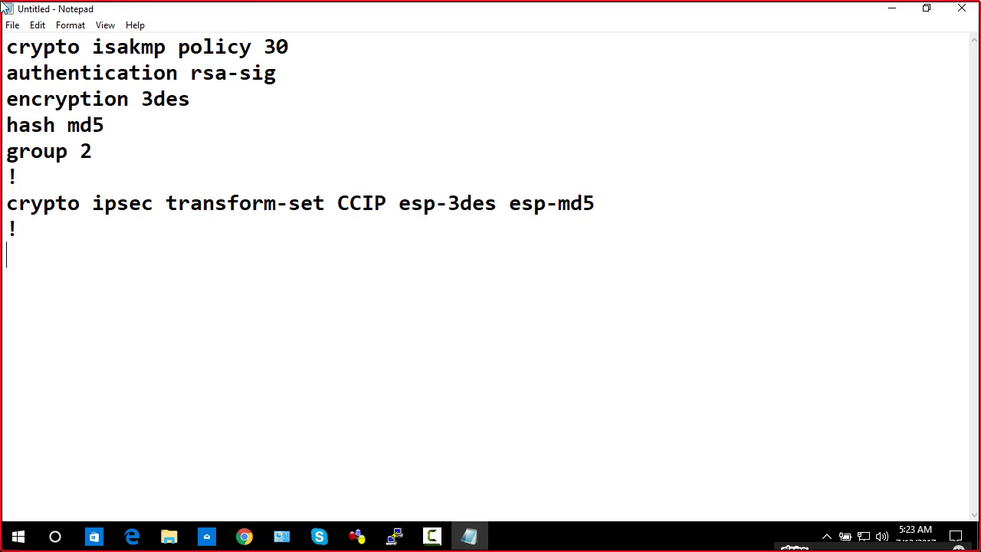
Add IPsec profile ABC using transform-set CCIP, followed by a ! separator
{"action": "type", "text": "crypto "}
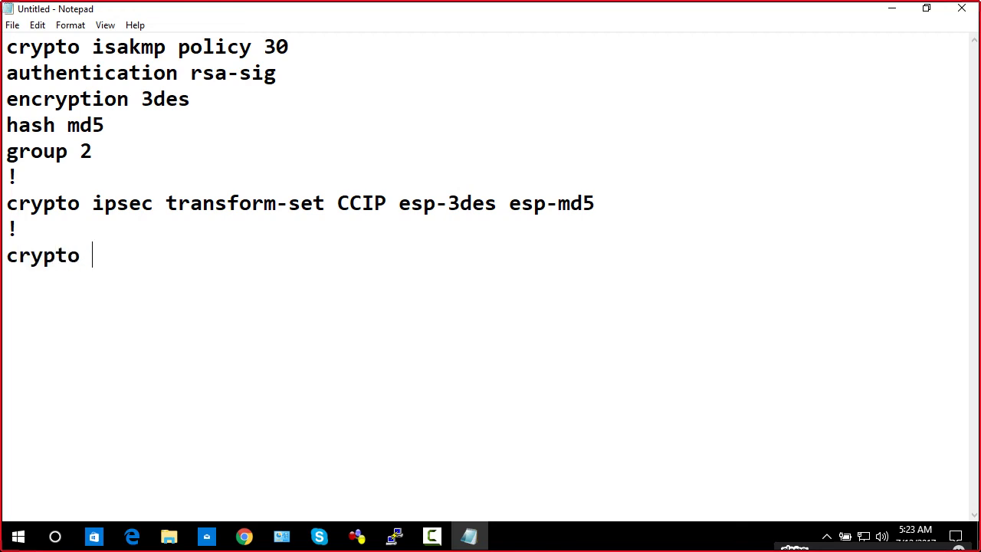
{"action": "type", "text": "ipsec profile "}
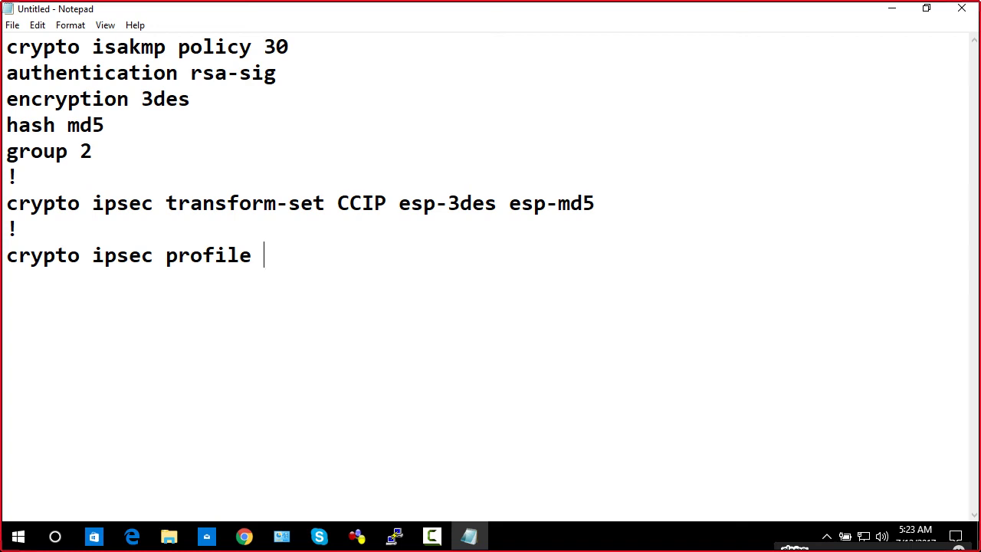
{"action": "type", "text": "ABC"}
{"action": "key", "text": "Return"}
{"action": "type", "text": "s"}
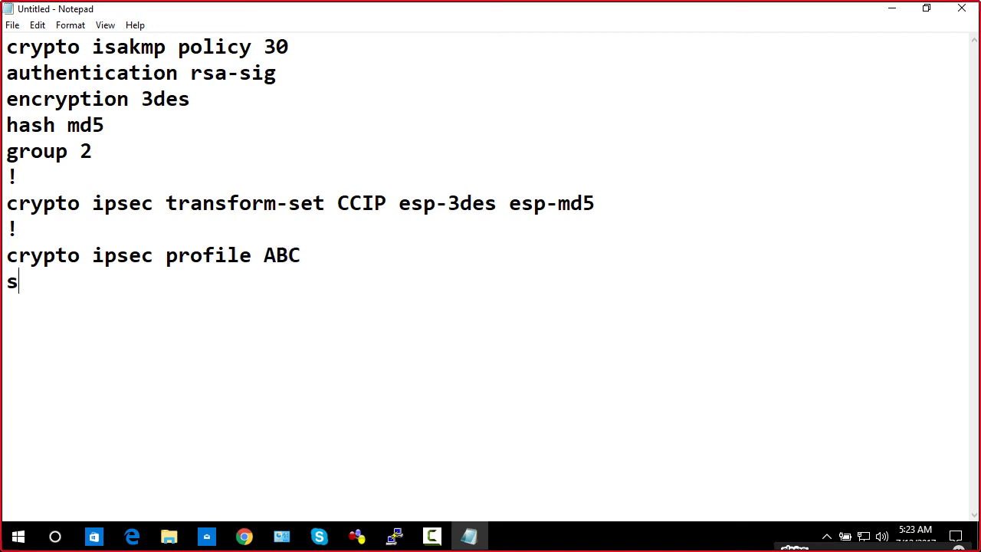
{"action": "type", "text": "et transfomr"}
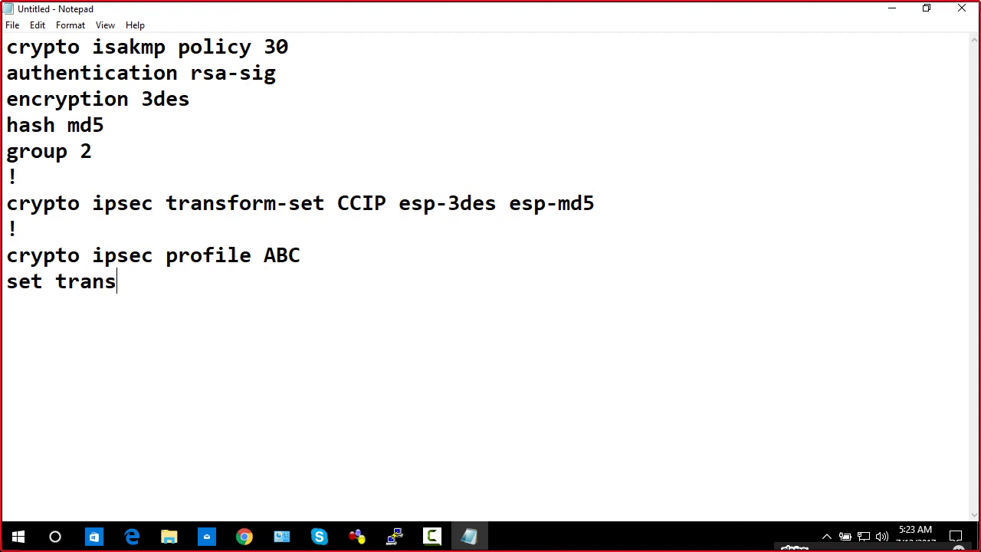
{"action": "key", "text": "BackSpace"}
{"action": "key", "text": "BackSpace"}
{"action": "type", "text": "rm-set CCIP"}
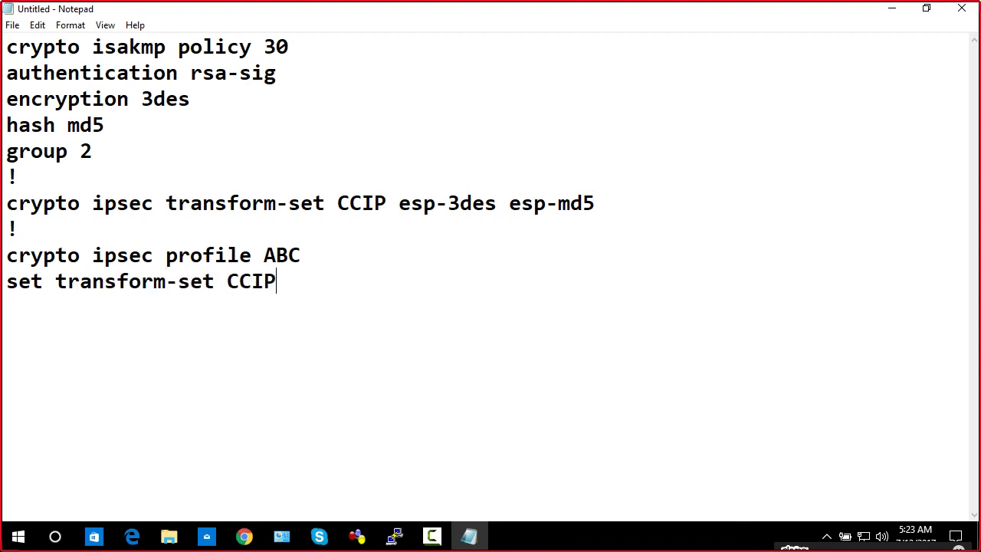
{"action": "key", "text": "Return"}
{"action": "type", "text": "!"}
{"action": "key", "text": "Return"}
Add interface tunnel 1 with address 10.1.1.1 255.255.255.0 and tunnel source s0/0
{"action": "type", "text": "int tunnel 1"}
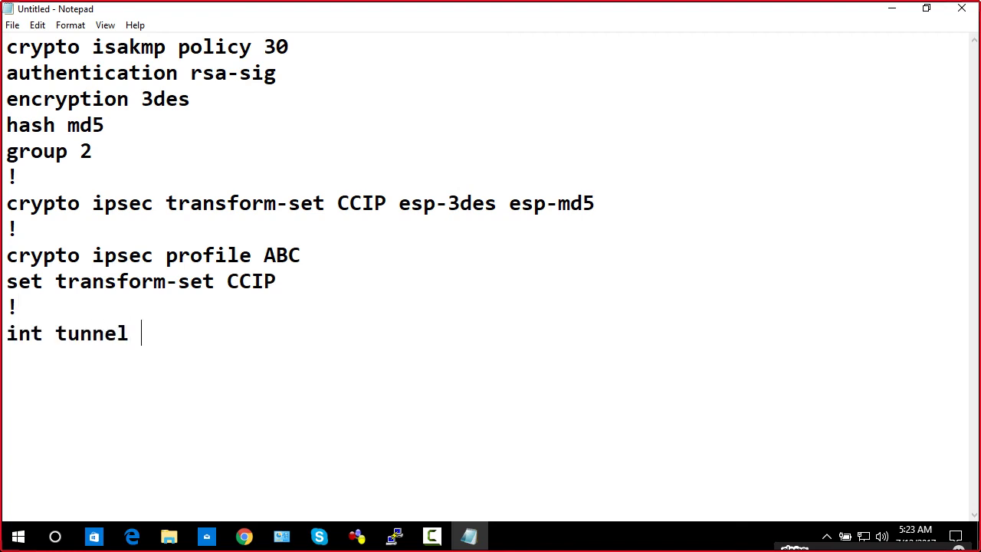
{"action": "key", "text": "Return"}
{"action": "type", "text": "ip add "}
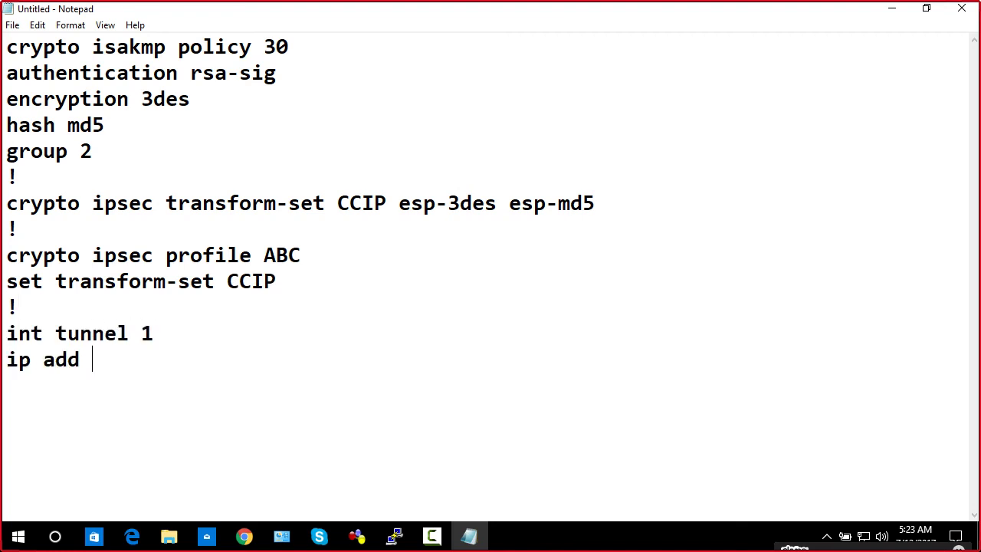
{"action": "type", "text": "10.1.1.1 25"}
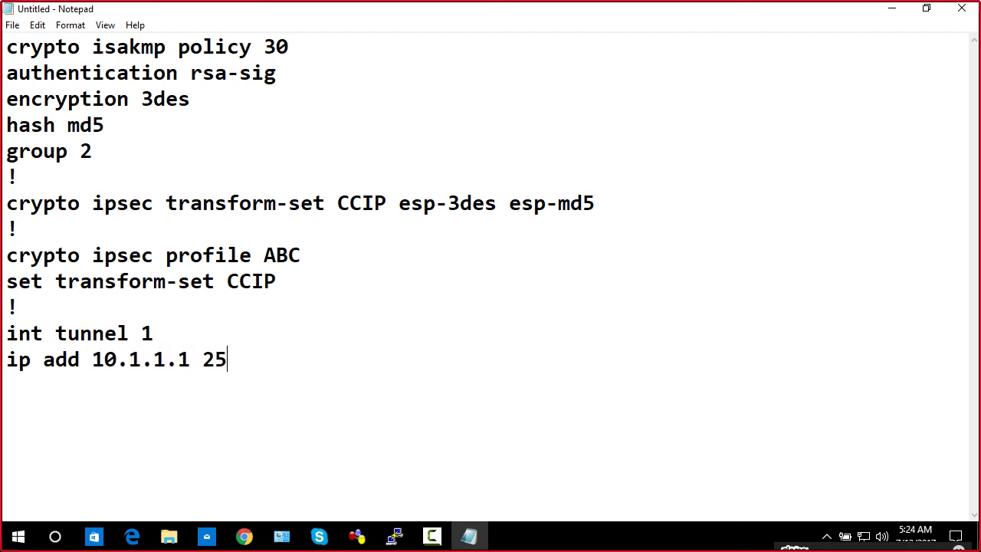
{"action": "type", "text": "5.255.255.255.0"}
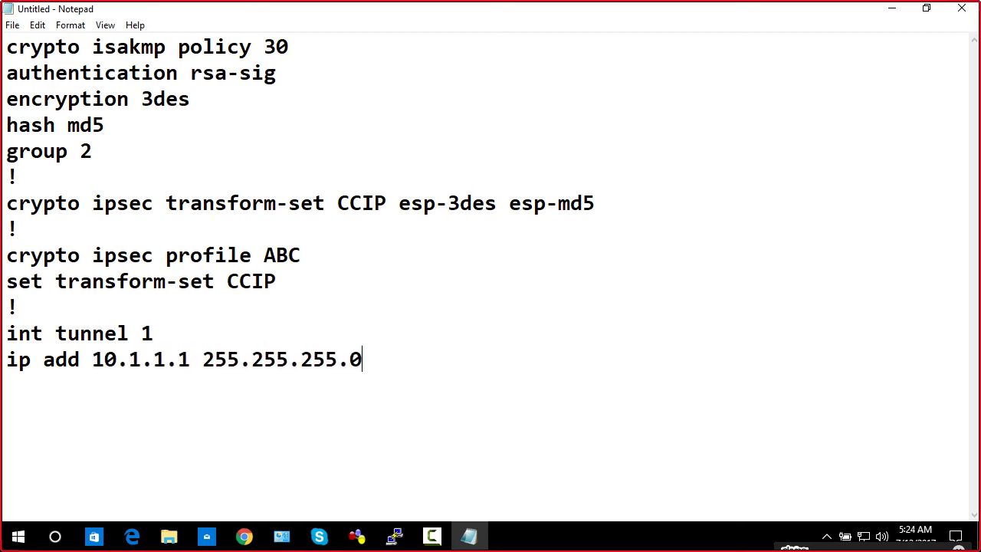
{"action": "type", "text": "no sh"}
{"action": "key", "text": "BackSpace"}
{"action": "key", "text": "BackSpace"}
{"action": "key", "text": "BackSpace"}
{"action": "key", "text": "BackSpace"}
{"action": "key", "text": "BackSpace"}
{"action": "type", "text": "tunnel "}
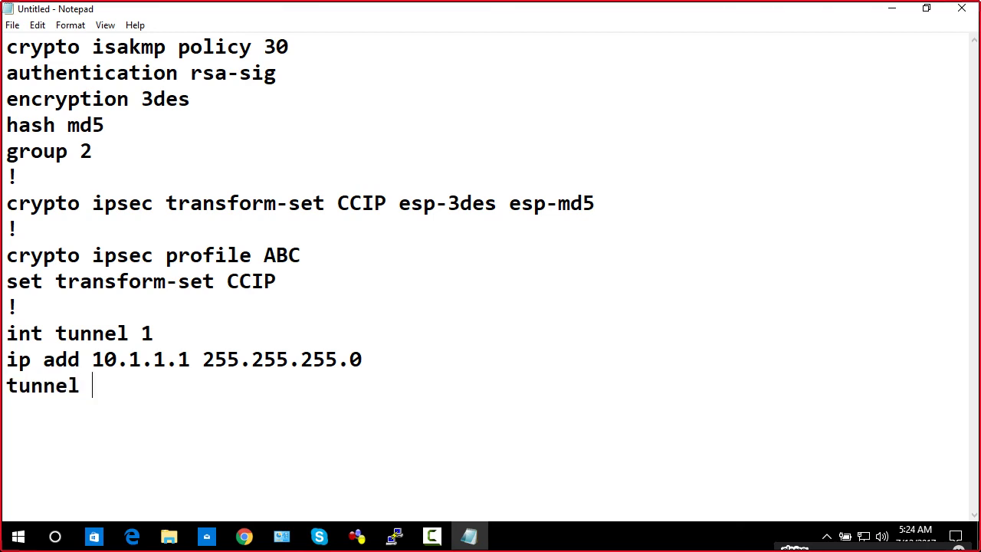
{"action": "type", "text": "source s0./"}
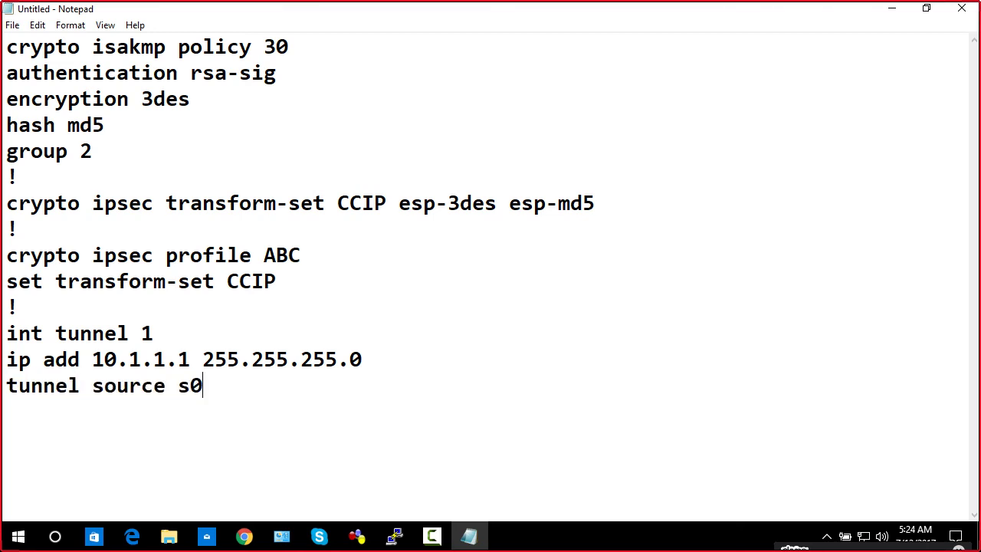
{"action": "key", "text": "BackSpace"}
{"action": "key", "text": "BackSpace"}
{"action": "type", "text": "/0"}
{"action": "key", "text": "Return"}
Add tunnel destination 6.6.6.2 and tunnel protection ipsec profile ABC, then begin router eigrp 10
{"action": "type", "text": "tunn"}
{"action": "type", "text": "el d"}
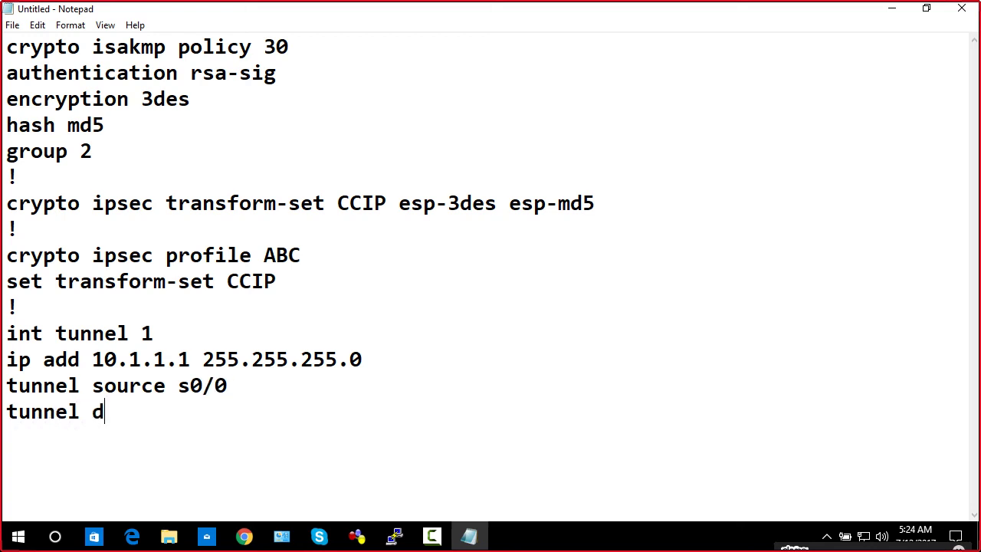
{"action": "type", "text": "estinatiom"}
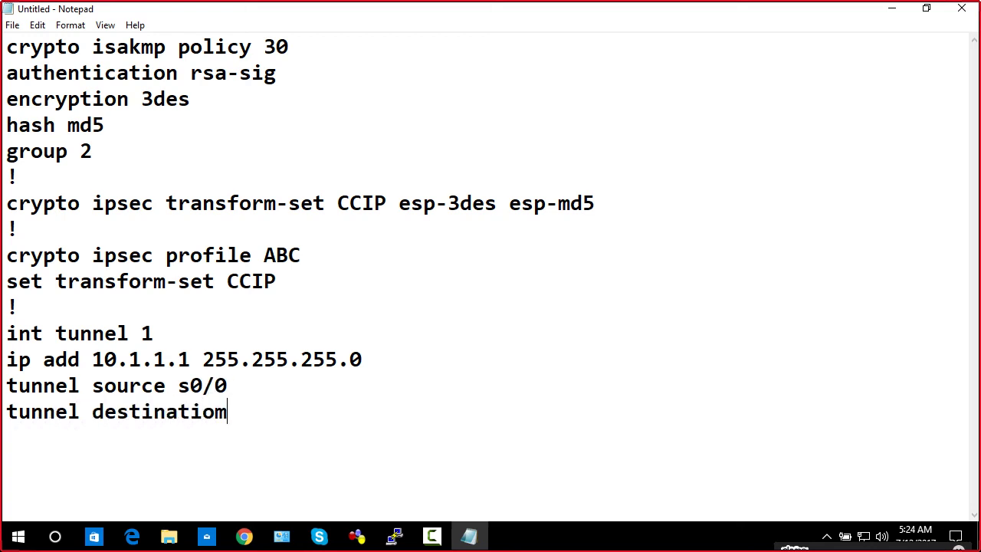
{"action": "key", "text": "BackSpace"}
{"action": "type", "text": "n 6.6.6.2"}
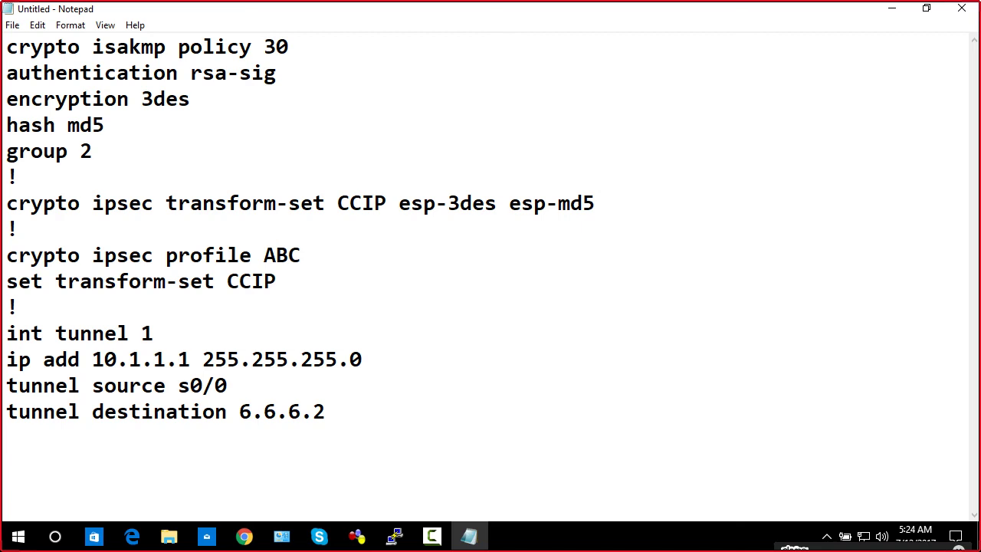
{"action": "key", "text": "Return"}
{"action": "type", "text": "tunnel"}
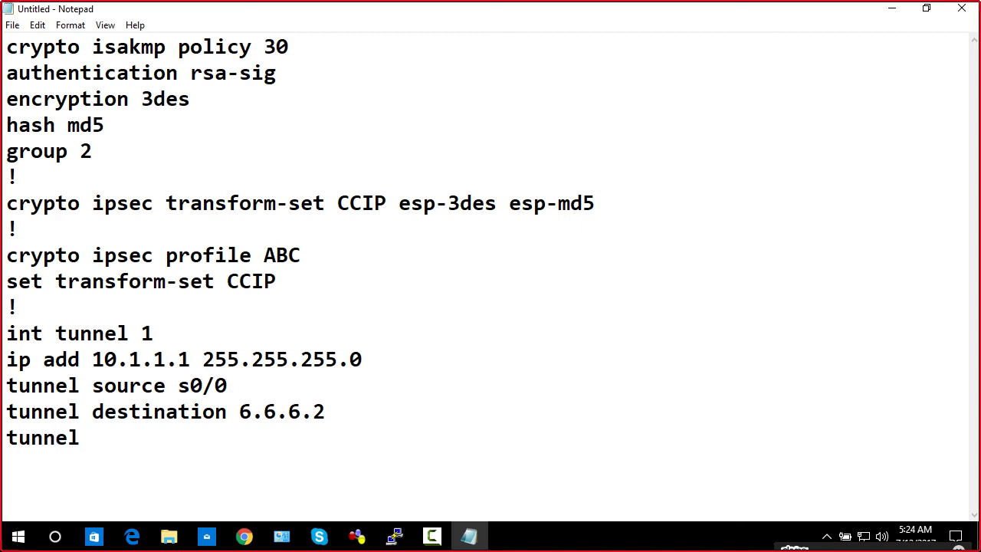
{"action": "type", "text": " protec"}
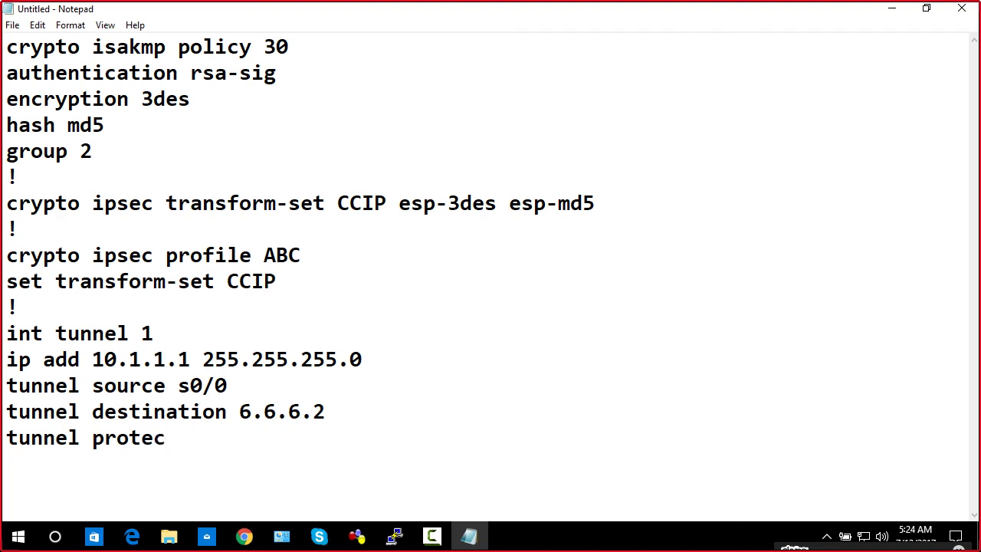
{"action": "type", "text": "tion ipse"}
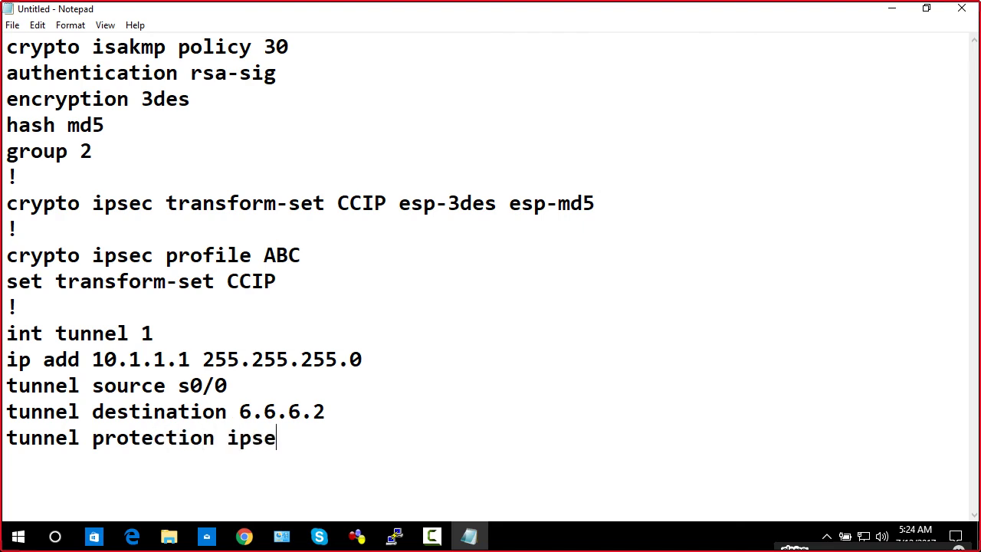
{"action": "type", "text": "c profile ABC"}
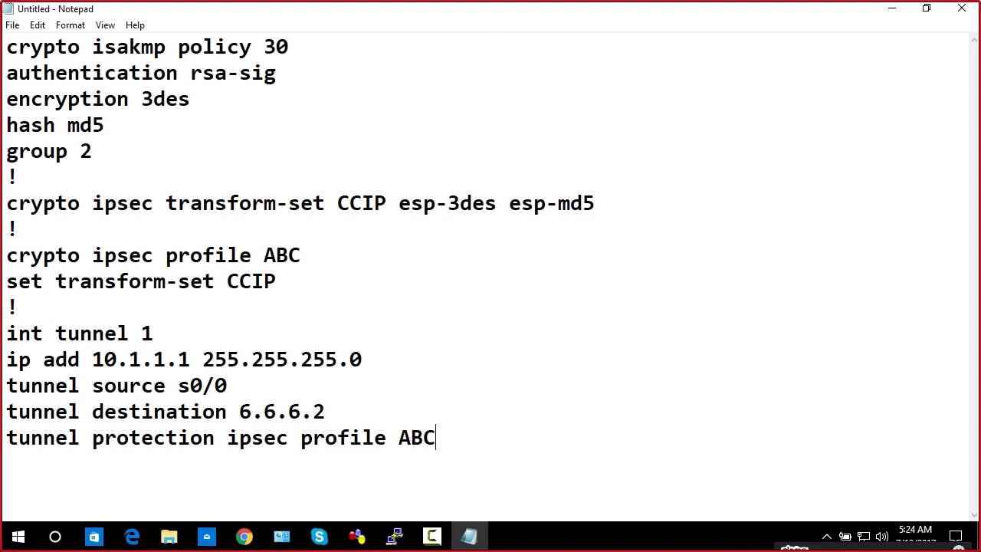
{"action": "key", "text": "Return"}
{"action": "type", "text": "! router "}
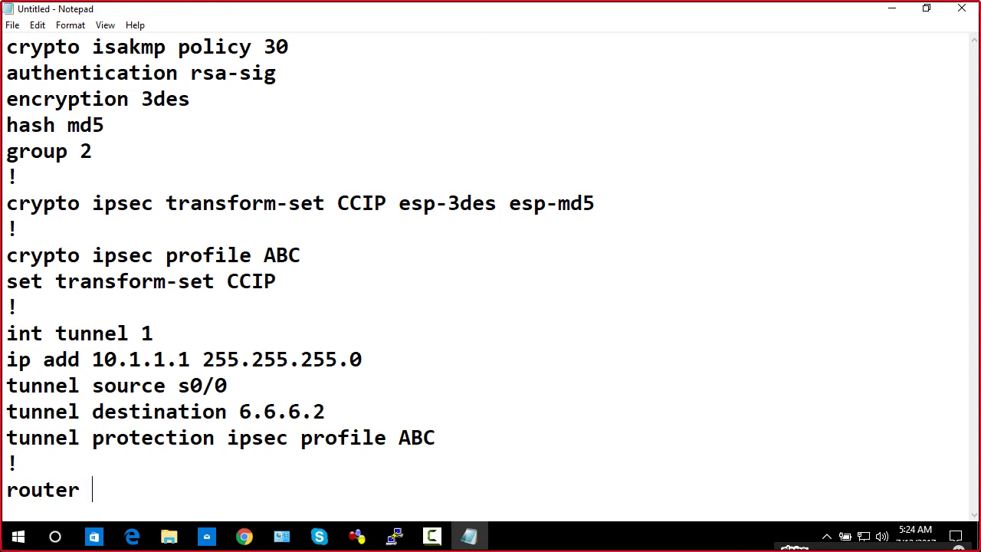
{"action": "type", "text": "eigrp 10"}
Add EIGRP network statements for 10.1.1.0 and 15.0.0.0
{"action": "key", "text": "Return"}
{"action": "type", "text": "n"}
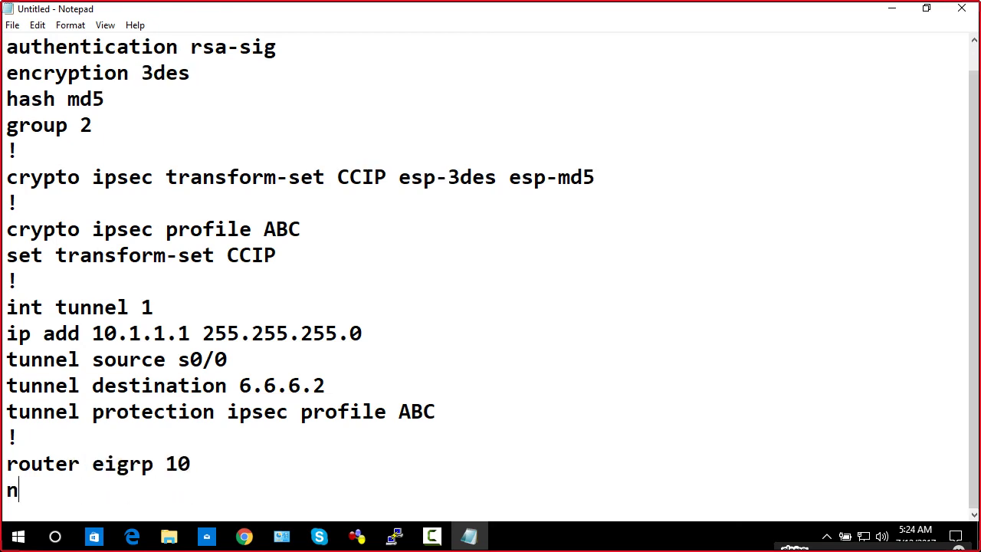
{"action": "type", "text": "etwork 10.1.1.0"}
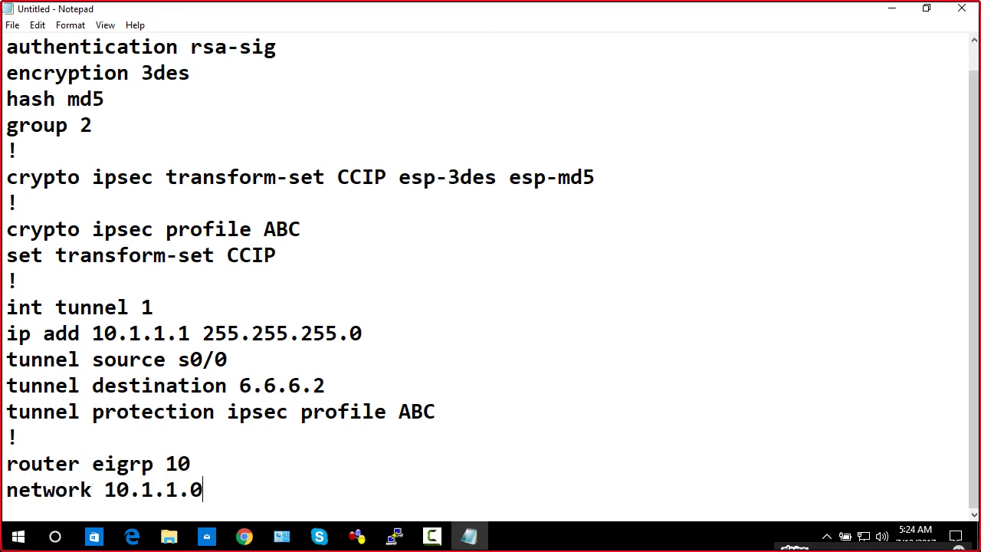
{"action": "key", "text": "Return"}
{"action": "type", "text": "network "}
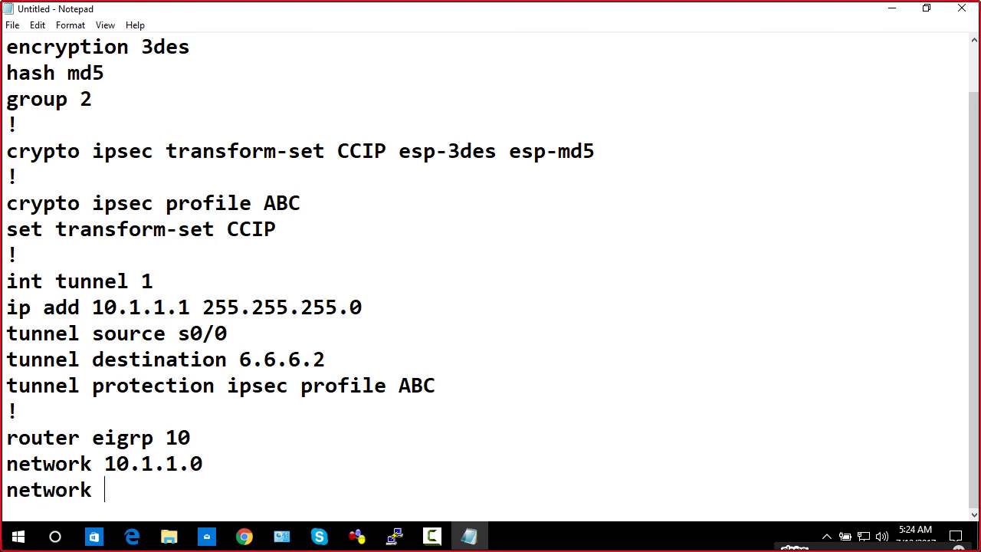
{"action": "type", "text": "15.1"}
{"action": "key", "text": "BackSpace"}
{"action": "type", "text": "5.15"}
{"action": "key", "text": "BackSpace"}
{"action": "key", "text": "BackSpace"}
{"action": "type", "text": "09"}
{"action": "key", "text": "BackSpace"}
{"action": "type", "text": ".0.0"}
{"action": "key", "text": "Return"}
Add no auto and a closing !, then select the whole configuration
{"action": "type", "text": "n"}
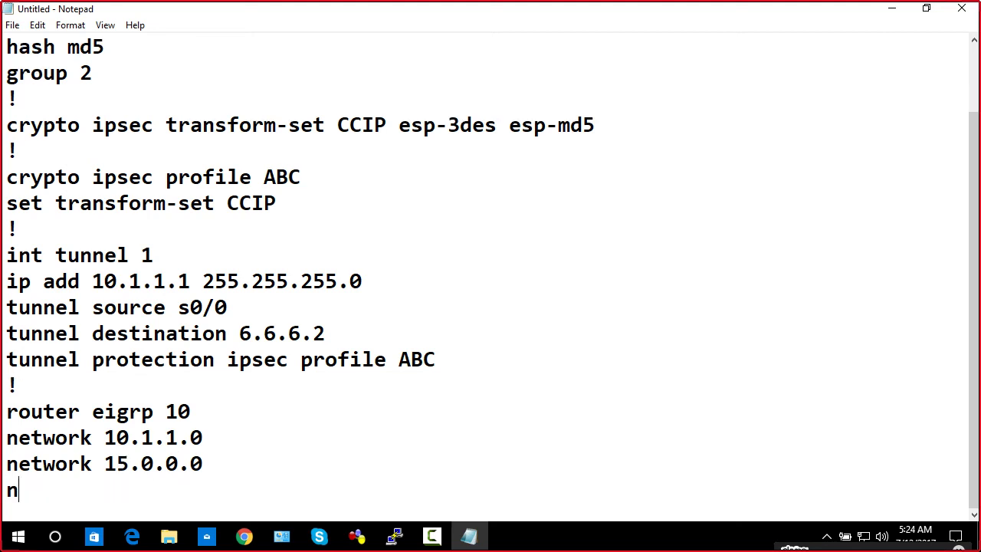
{"action": "type", "text": "o autr"}
{"action": "key", "text": "BackSpace"}
{"action": "type", "text": "o auto"}
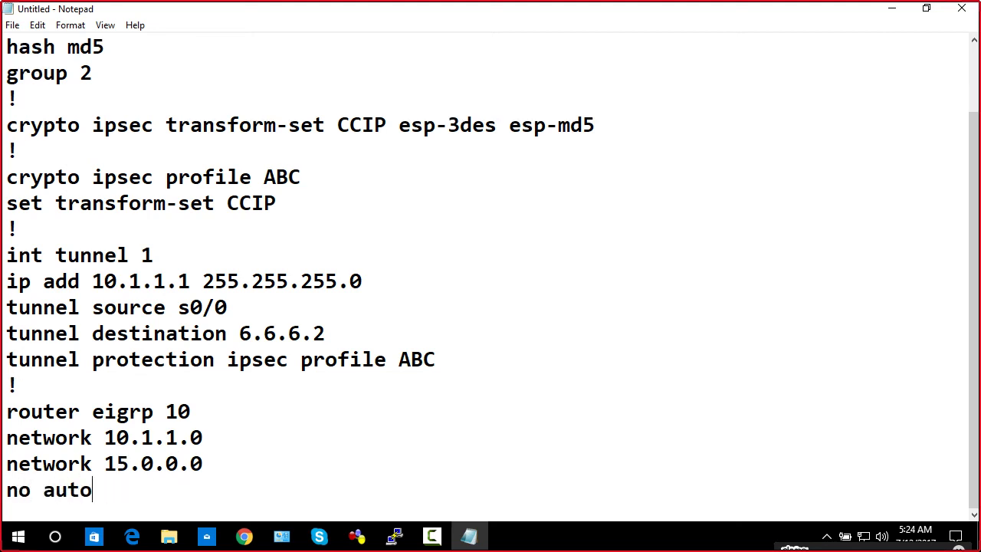
{"action": "key", "text": "Return"}
{"action": "type", "text": "!"}
{"action": "key", "text": "Return"}
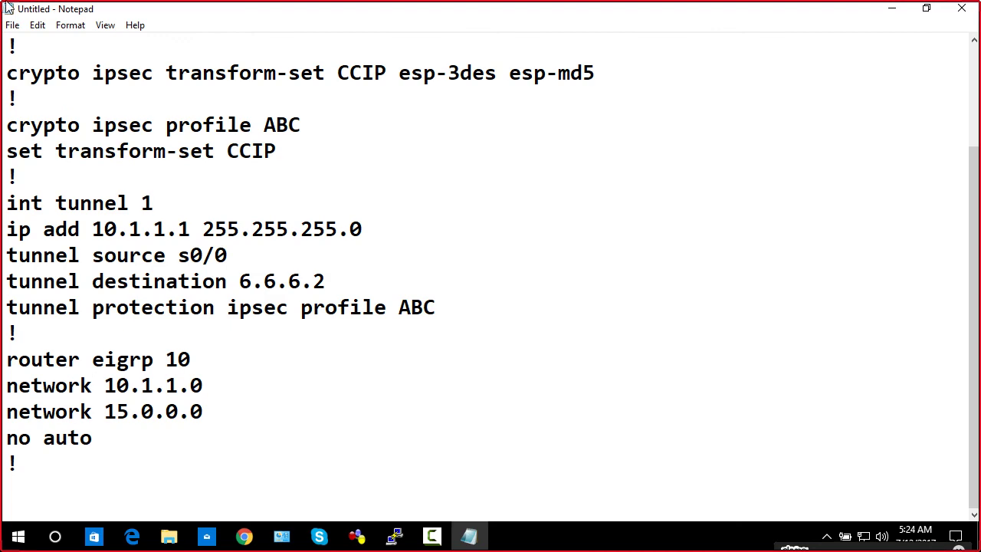
{"action": "scroll", "coordinate": [4, 291], "scroll_direction": "up", "scroll_amount": 2}
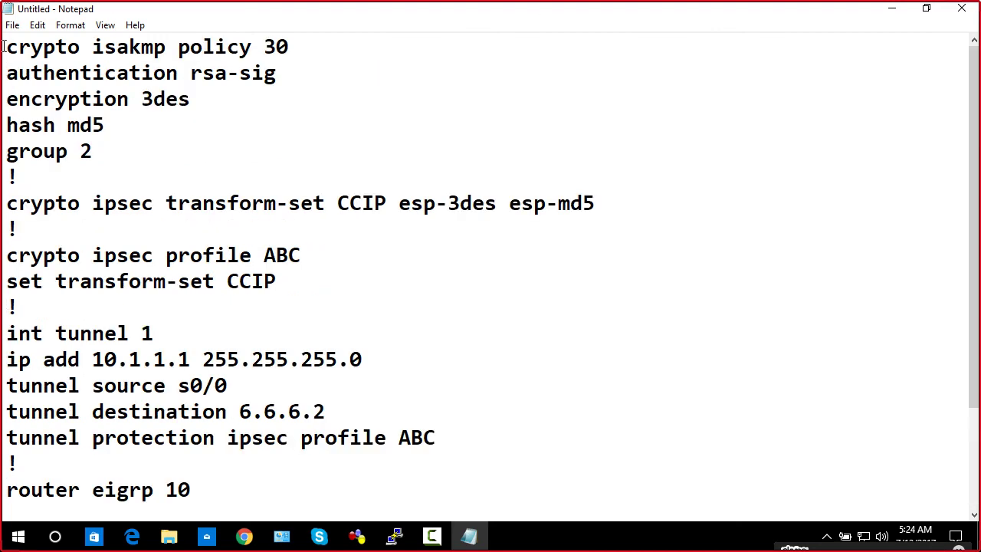
{"action": "left_click_drag", "start_coordinate": [6, 44], "coordinate": [229, 506]}
{"action": "scroll", "coordinate": [240, 462], "scroll_direction": "up", "scroll_amount": 2}
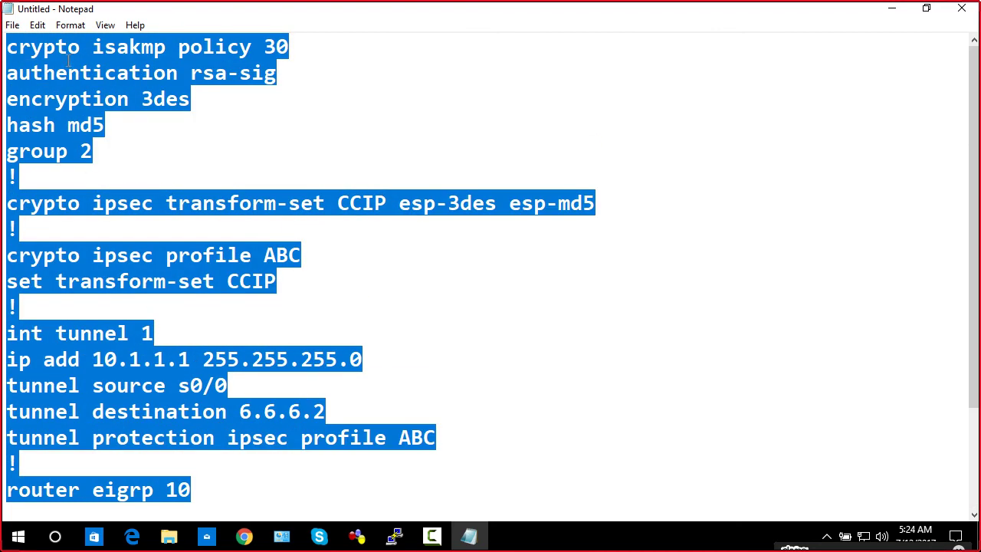
Copy the Notepad configuration into R5's console and leave config mode with Ctrl+Z
{"action": "right_click", "coordinate": [68, 60]}
{"action": "left_click", "coordinate": [124, 107]}
{"action": "mouse_move", "coordinate": [394, 536]}
{"action": "mouse_move", "coordinate": [3, 489]}
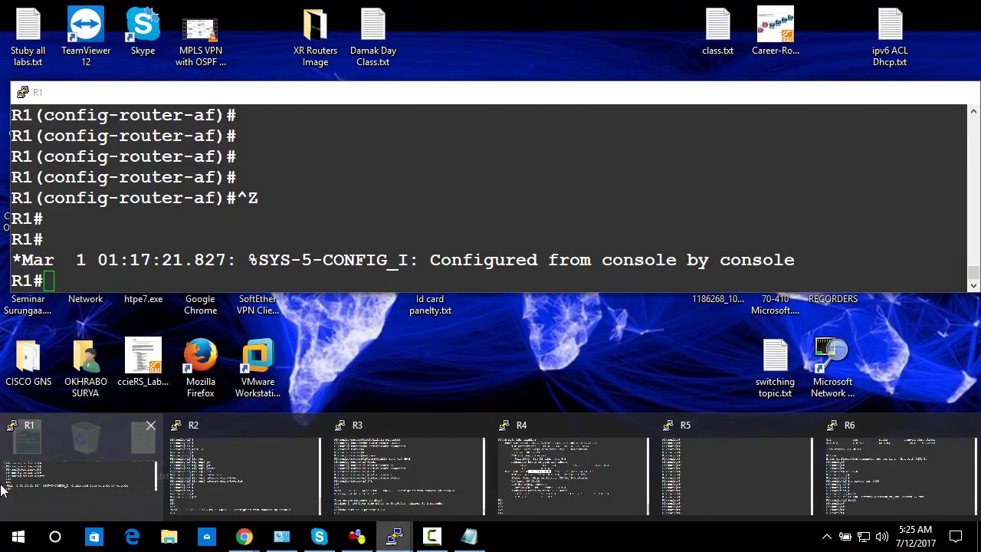
{"action": "left_click", "coordinate": [715, 456]}
{"action": "right_click", "coordinate": [605, 424]}
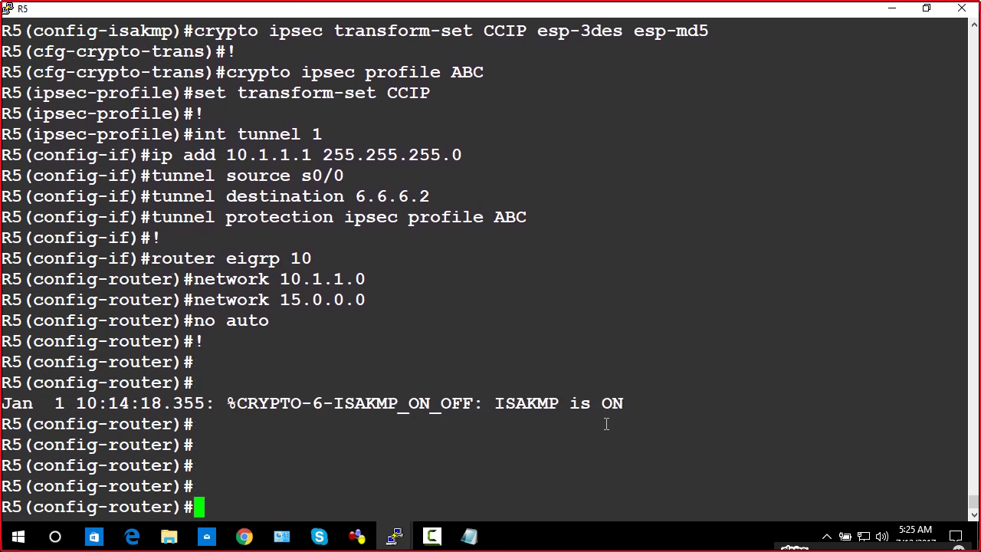
{"action": "key", "text": "ctrl+z"}
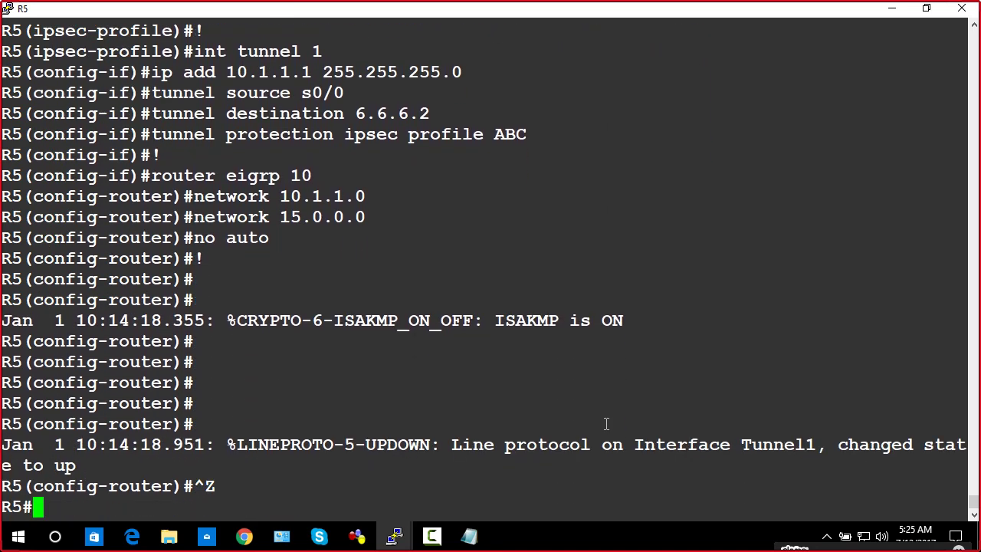
{"action": "left_click", "coordinate": [469, 537]}
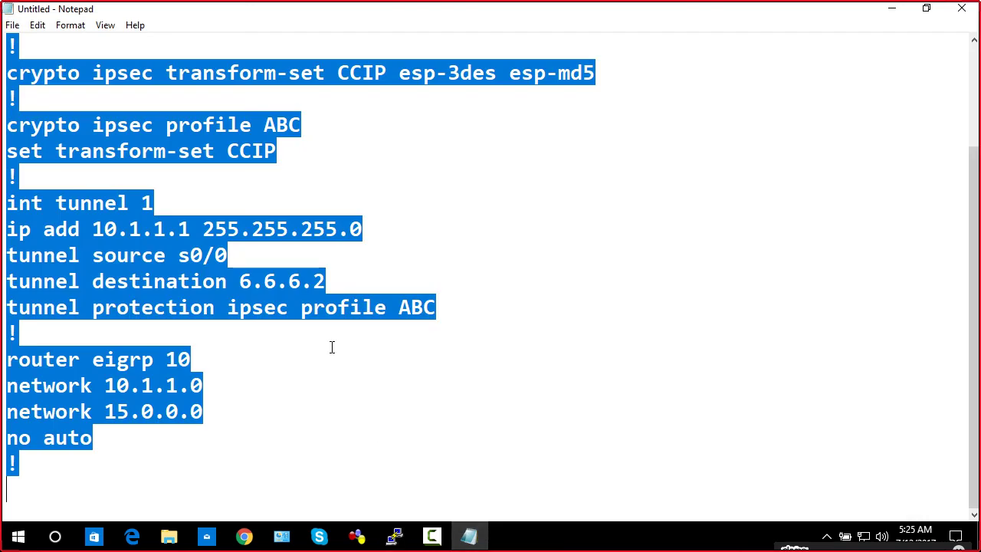
Change the tunnel address to 10.1.1.2 and the tunnel destination to 5.5.5.2
{"action": "left_click", "coordinate": [332, 349]}
{"action": "scroll", "coordinate": [164, 224], "scroll_direction": "up", "scroll_amount": 2}
{"action": "scroll", "coordinate": [212, 234], "scroll_direction": "down", "scroll_amount": 2}
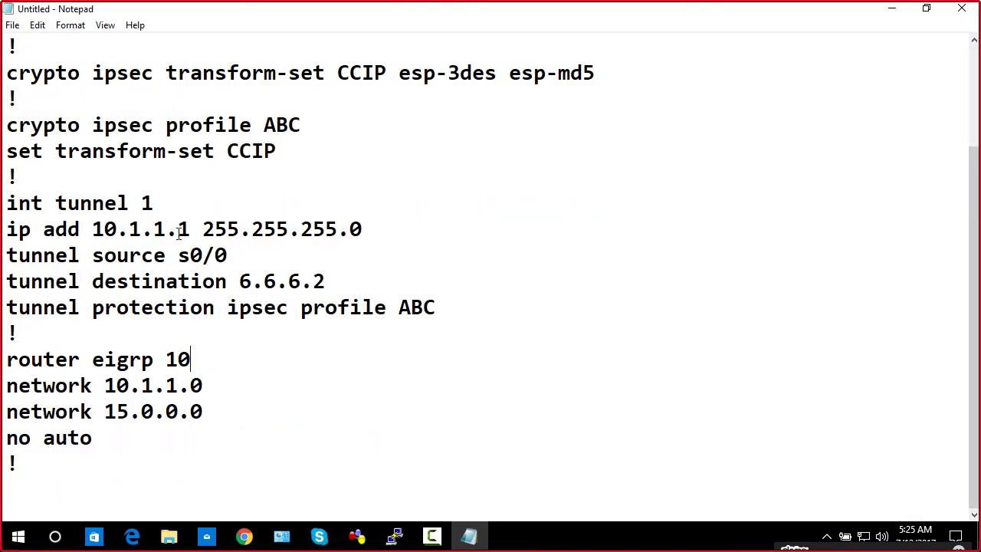
{"action": "left_click", "coordinate": [191, 227]}
{"action": "key", "text": "BackSpace"}
{"action": "type", "text": "2"}
{"action": "key", "text": "BackSpace"}
{"action": "key", "text": "BackSpace"}
{"action": "key", "text": "BackSpace"}
{"action": "key", "text": "BackSpace"}
{"action": "key", "text": "BackSpace"}
{"action": "key", "text": "BackSpace"}
{"action": "key", "text": "BackSpace"}
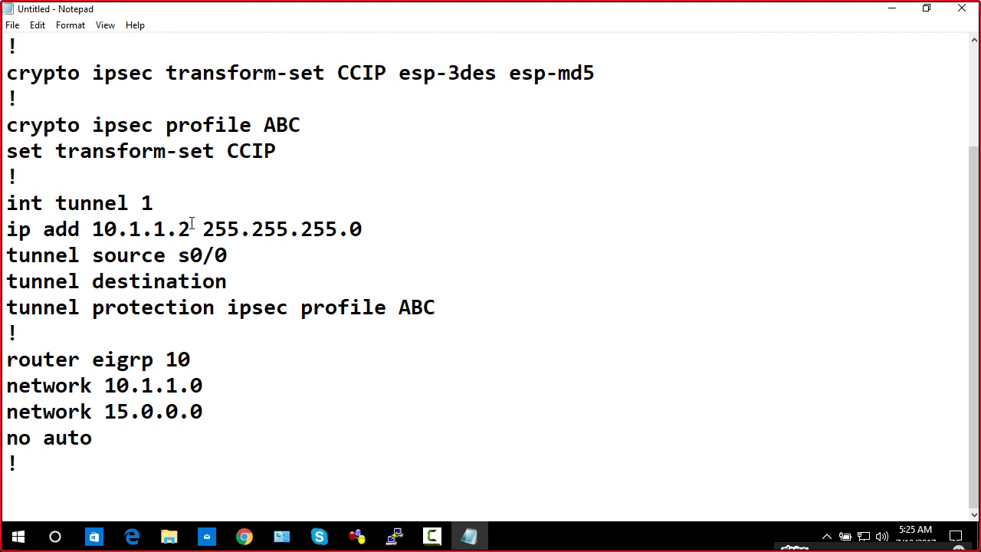
{"action": "type", "text": "5.5.5.2"}
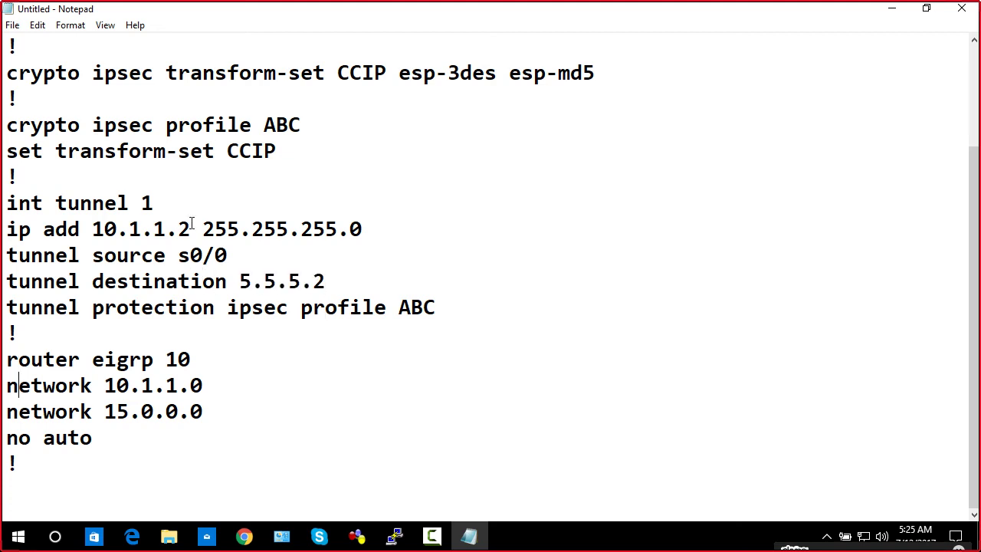
{"action": "key", "text": "BackSpace"}
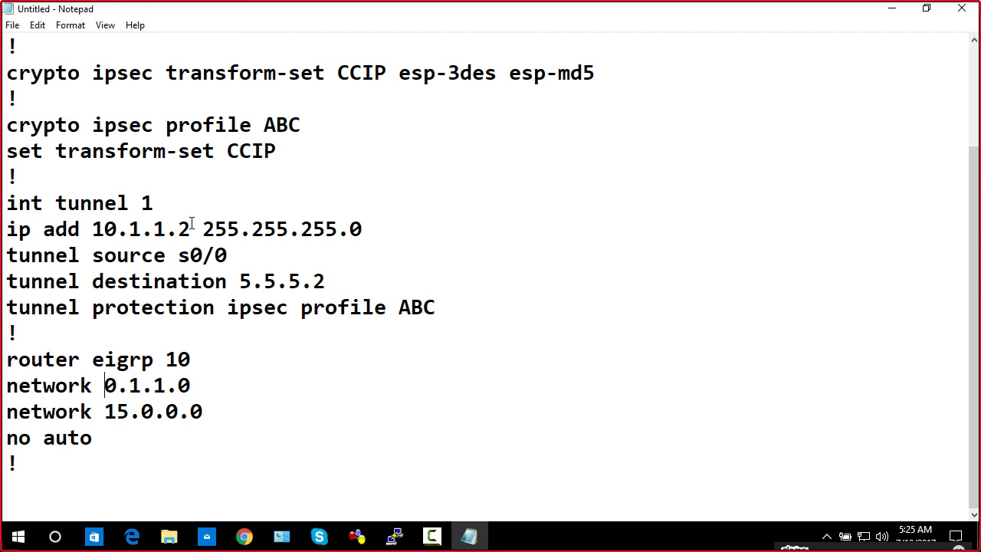
{"action": "type", "text": "1"}
Change EIGRP network 15.0.0.0 to 16.0.0.0 and select the configuration text
{"action": "key", "text": "Down"}
{"action": "key", "text": "BackSpace"}
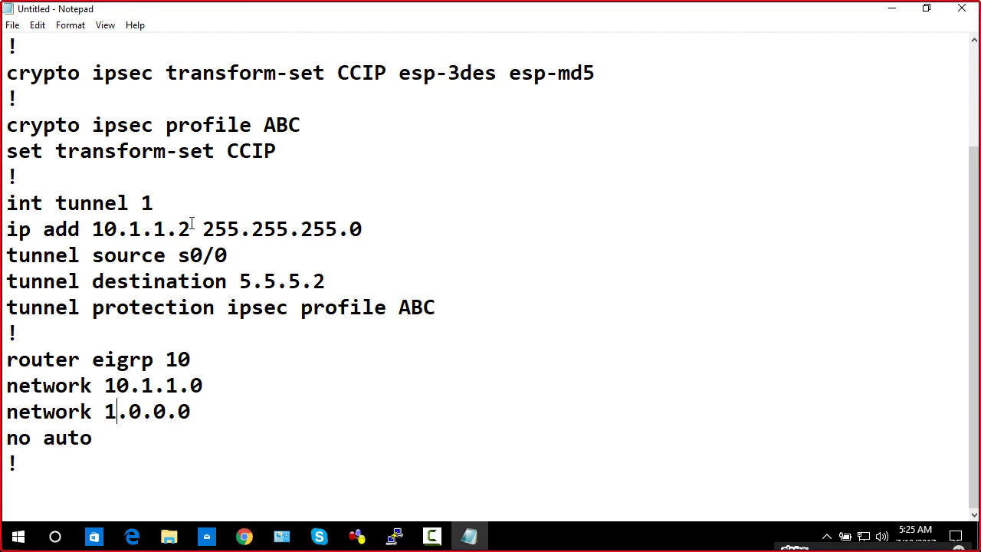
{"action": "type", "text": "6"}
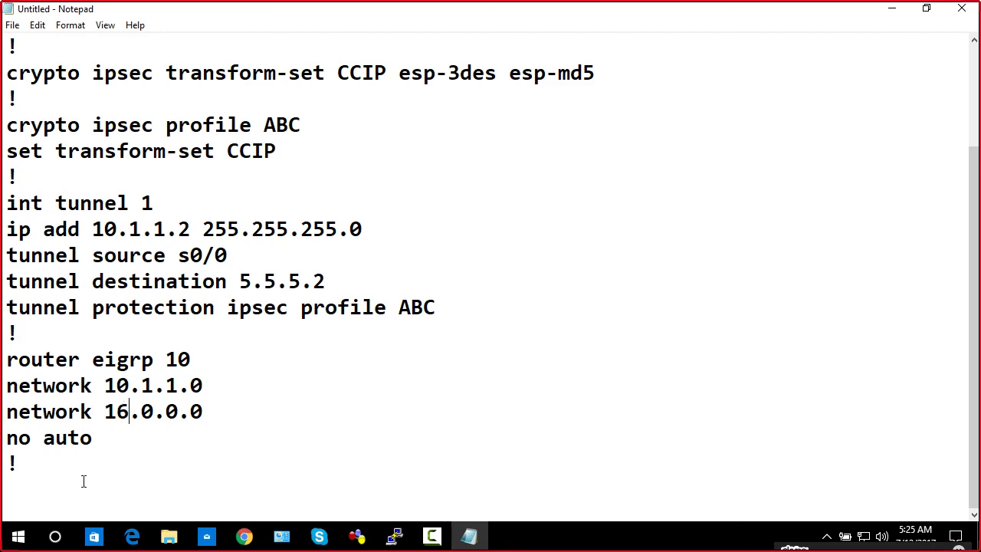
{"action": "left_click", "coordinate": [61, 482]}
{"action": "key", "text": "shift+Up"}
{"action": "key", "text": "shift+Up"}
{"action": "key", "text": "shift+Up"}
{"action": "key", "text": "shift+Up"}
{"action": "key", "text": "shift+Up"}
{"action": "key", "text": "shift+Up"}
{"action": "key", "text": "shift+Up"}
{"action": "key", "text": "shift+Up"}
{"action": "key", "text": "shift+Up"}
{"action": "key", "text": "shift+Up"}
{"action": "key", "text": "shift+Up"}
{"action": "key", "text": "shift+Up"}
{"action": "key", "text": "shift+Up"}
{"action": "key", "text": "shift+Up"}
{"action": "key", "text": "shift+Up"}
{"action": "key", "text": "shift+Up"}
{"action": "key", "text": "shift+Up"}
{"action": "key", "text": "shift+Up"}
{"action": "key", "text": "shift+Up"}
{"action": "key", "text": "shift+Up"}
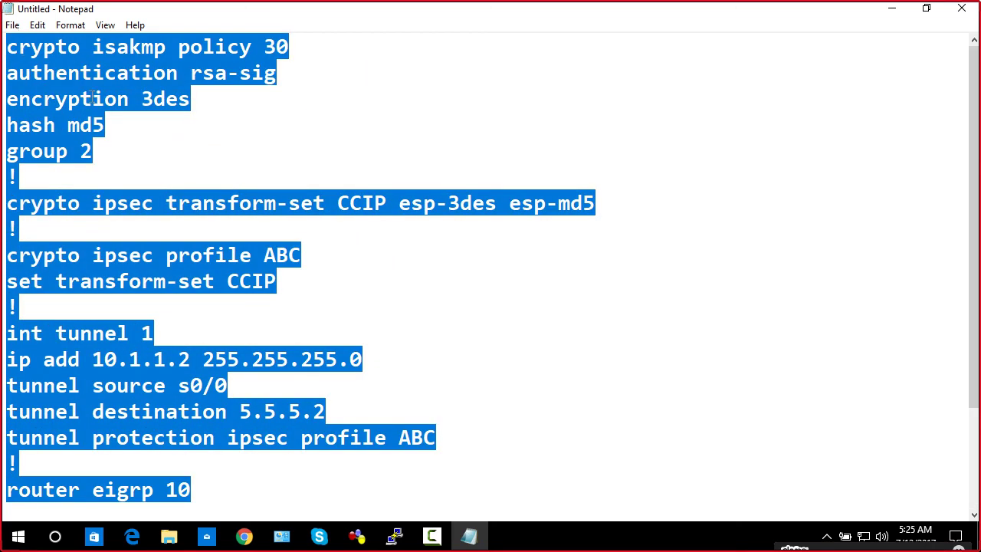
Paste the edited configuration into R6, forming an EIGRP adjacency with 10.1.1.1 over Tunnel1
{"action": "right_click", "coordinate": [91, 98]}
{"action": "left_click", "coordinate": [125, 131]}
{"action": "scroll", "coordinate": [491, 268], "scroll_direction": "down", "scroll_amount": 2}
{"action": "mouse_move", "coordinate": [394, 536]}
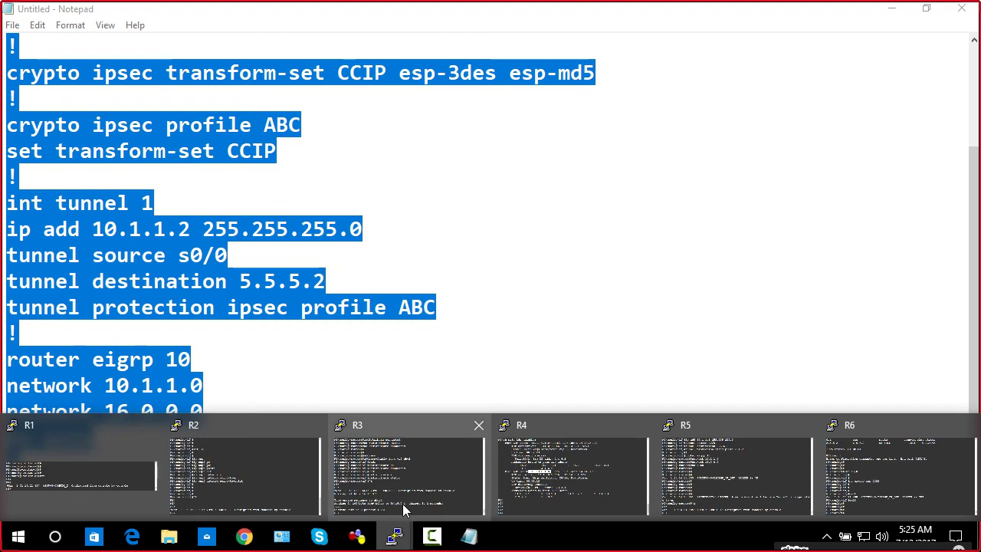
{"action": "left_click", "coordinate": [843, 475]}
{"action": "key", "text": "Return"}
{"action": "key", "text": "Return"}
{"action": "key", "text": "Return"}
{"action": "key", "text": "Return"}
{"action": "key", "text": "Return"}
{"action": "key", "text": "Return"}
{"action": "key", "text": "Return"}
{"action": "key", "text": "Return"}
{"action": "key", "text": "Return"}
{"action": "key", "text": "Return"}
{"action": "key", "text": "Return"}
{"action": "key", "text": "Return"}
{"action": "key", "text": "Return"}
{"action": "key", "text": "Return"}
{"action": "key", "text": "Return"}
{"action": "key", "text": "Return"}
{"action": "key", "text": "Return"}
{"action": "key", "text": "Return"}
{"action": "key", "text": "Return"}
{"action": "key", "text": "Return"}
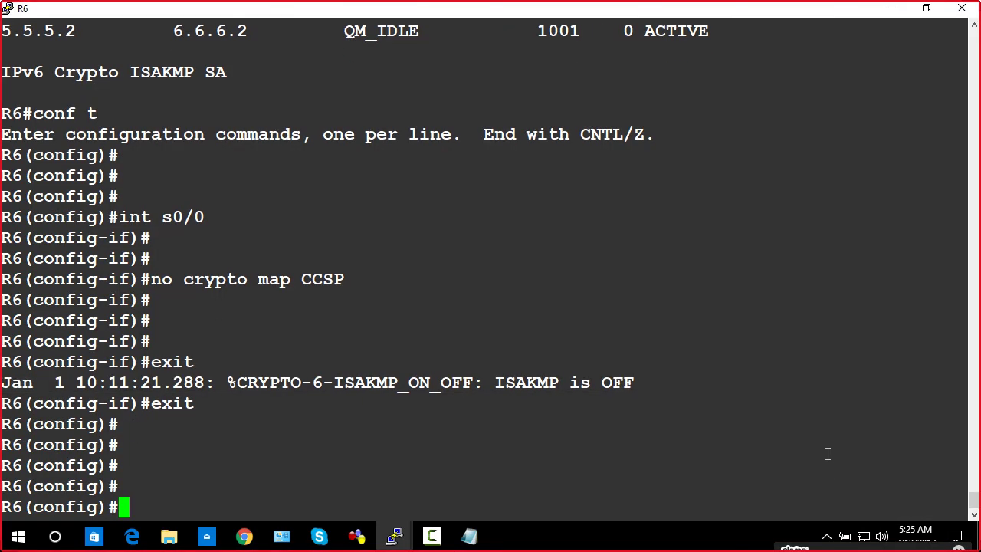
{"action": "scroll", "coordinate": [828, 454], "scroll_direction": "up", "scroll_amount": 9}
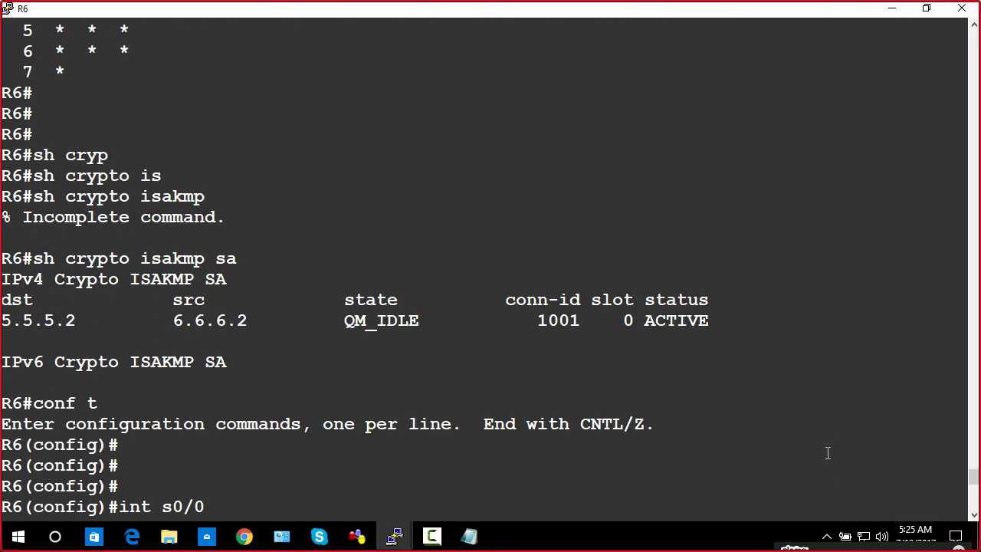
{"action": "right_click", "coordinate": [778, 461]}
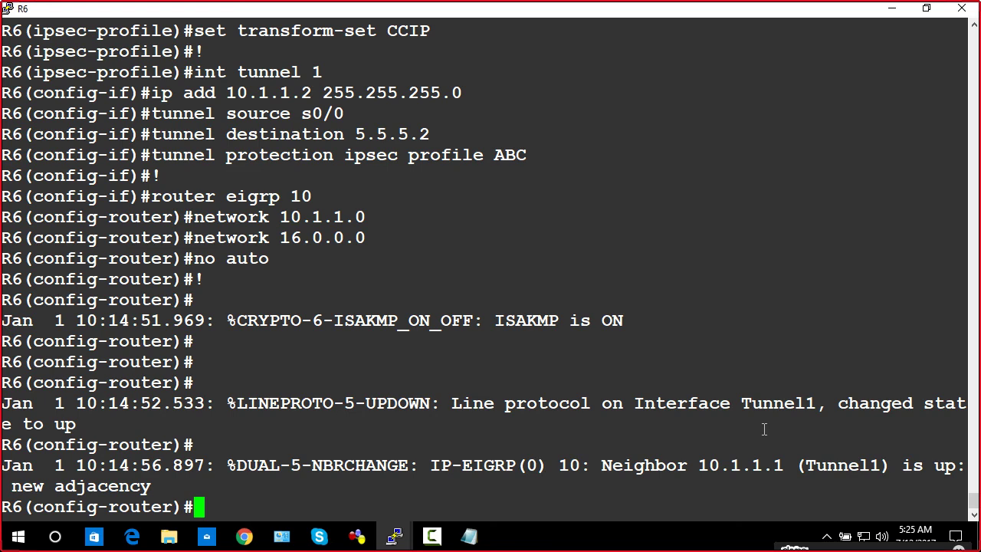
{"action": "left_click", "coordinate": [356, 536]}
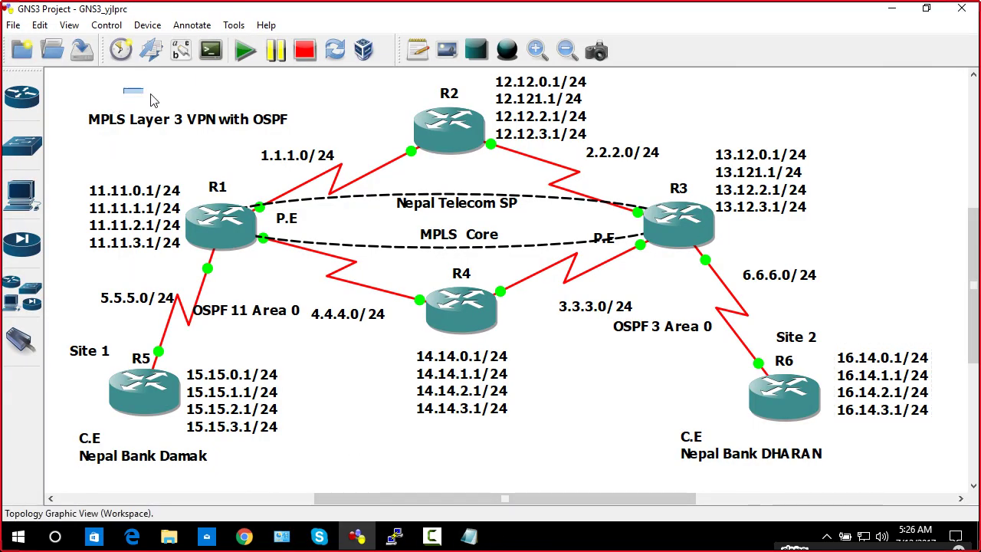
{"action": "left_click_drag", "start_coordinate": [123, 88], "coordinate": [757, 346]}
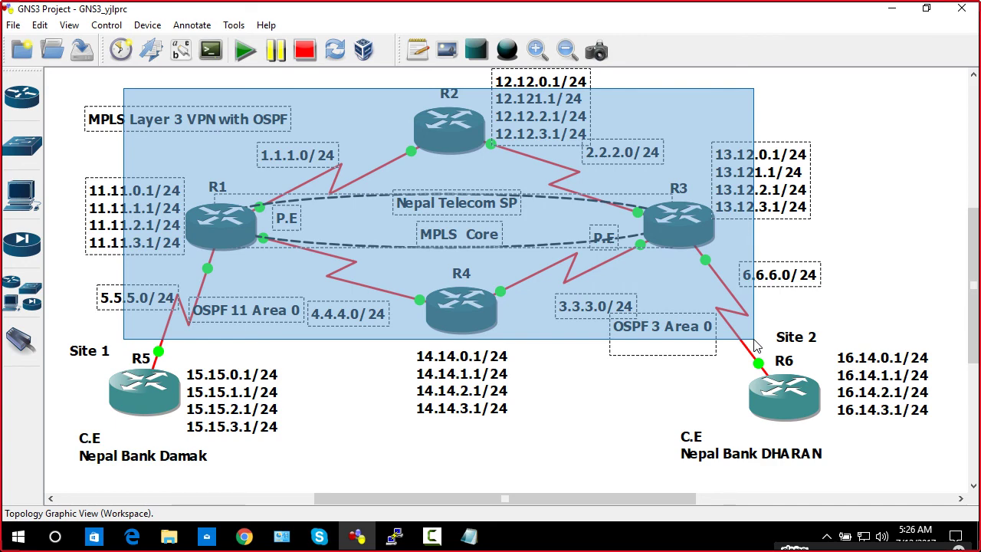
{"action": "left_click_drag", "start_coordinate": [757, 346], "coordinate": [759, 344]}
{"action": "left_click", "coordinate": [850, 263]}
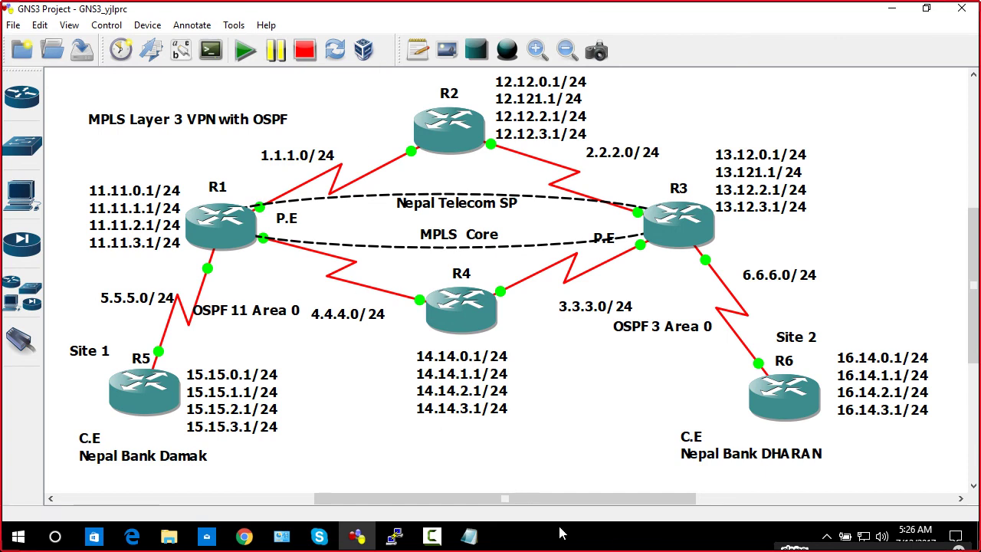
{"action": "left_click", "coordinate": [443, 539]}
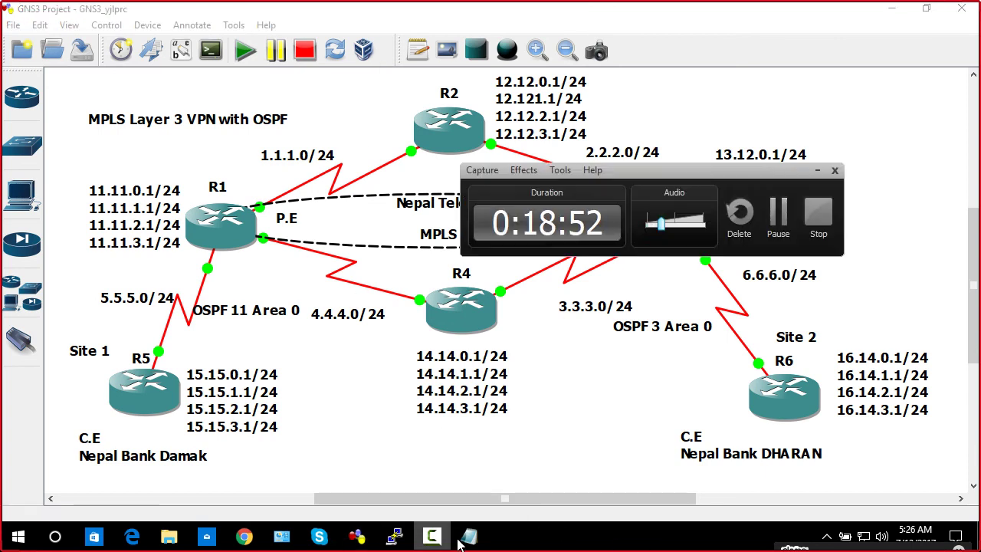